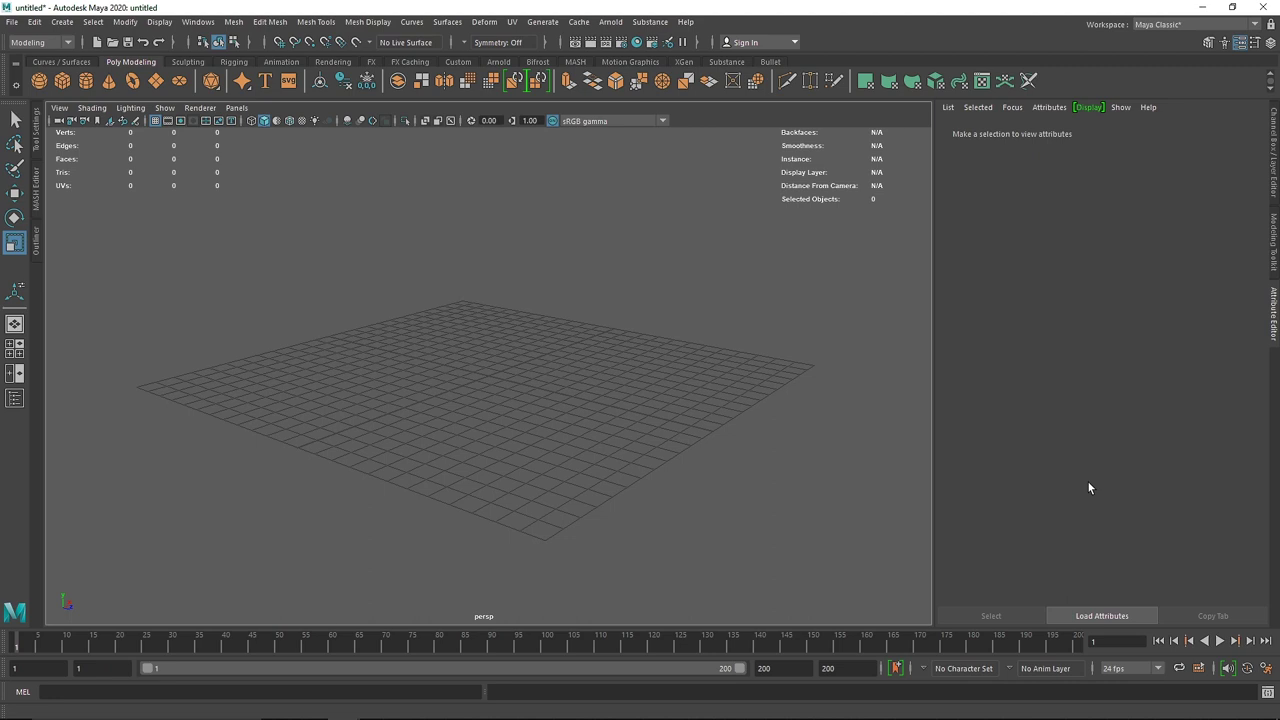
- Create a polygon plane, scale it uniformly to about 10.9, and raise it about 1 unit above the grid
scroll(458, 337, up, 2)
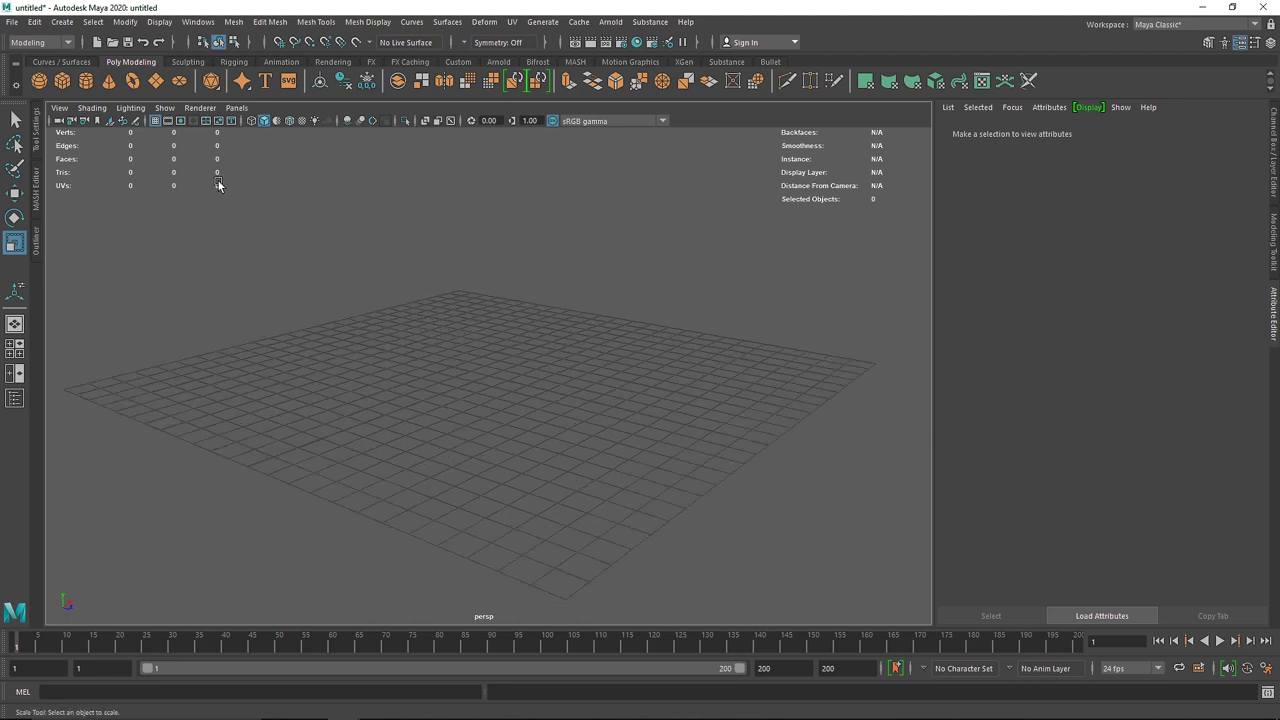
click(156, 80)
drag(488, 376, 658, 438)
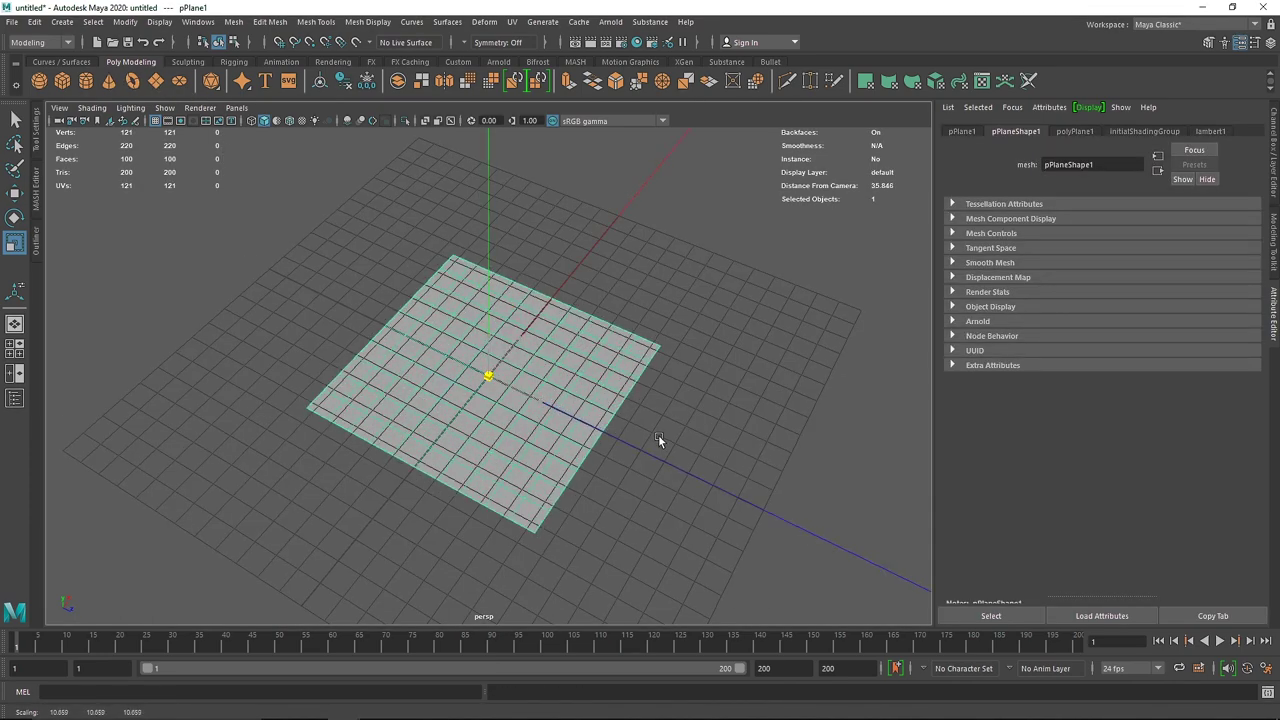
key(w)
scroll(490, 362, up, 3)
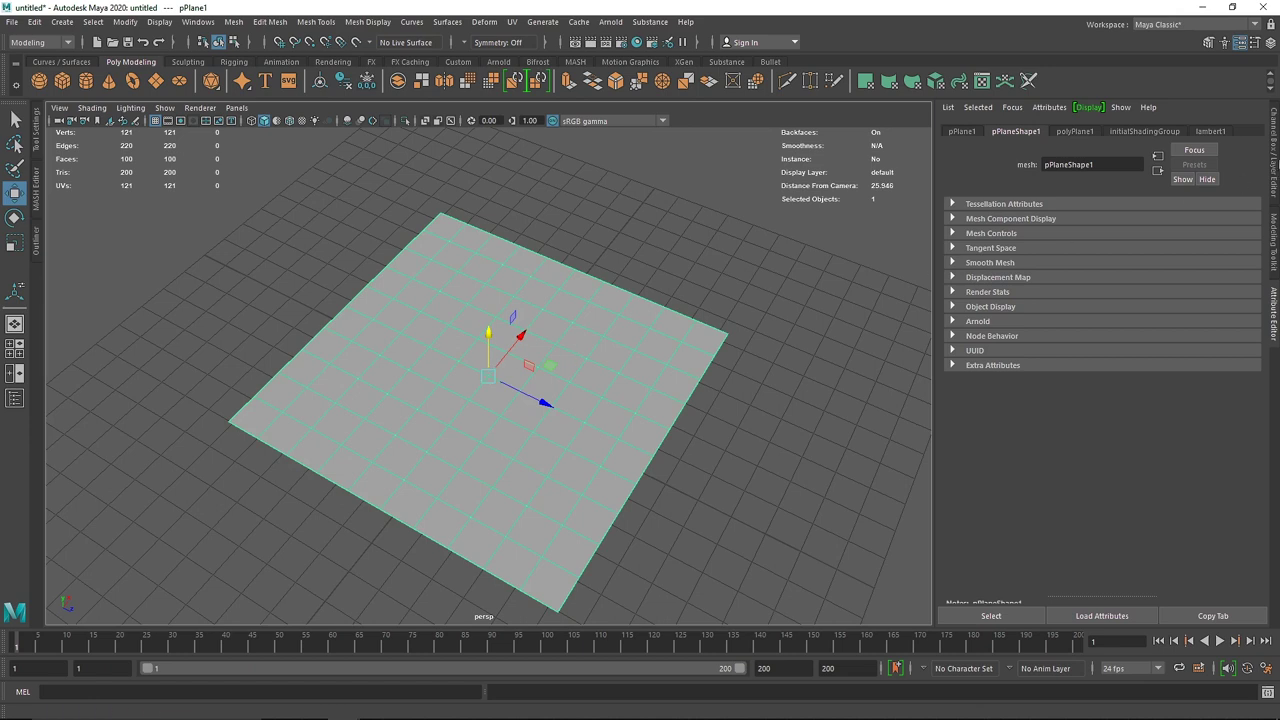
- Set the plane's width and height subdivisions to 2 each
key(ctrl+a)
text(1)
key(Tab)
text(1)
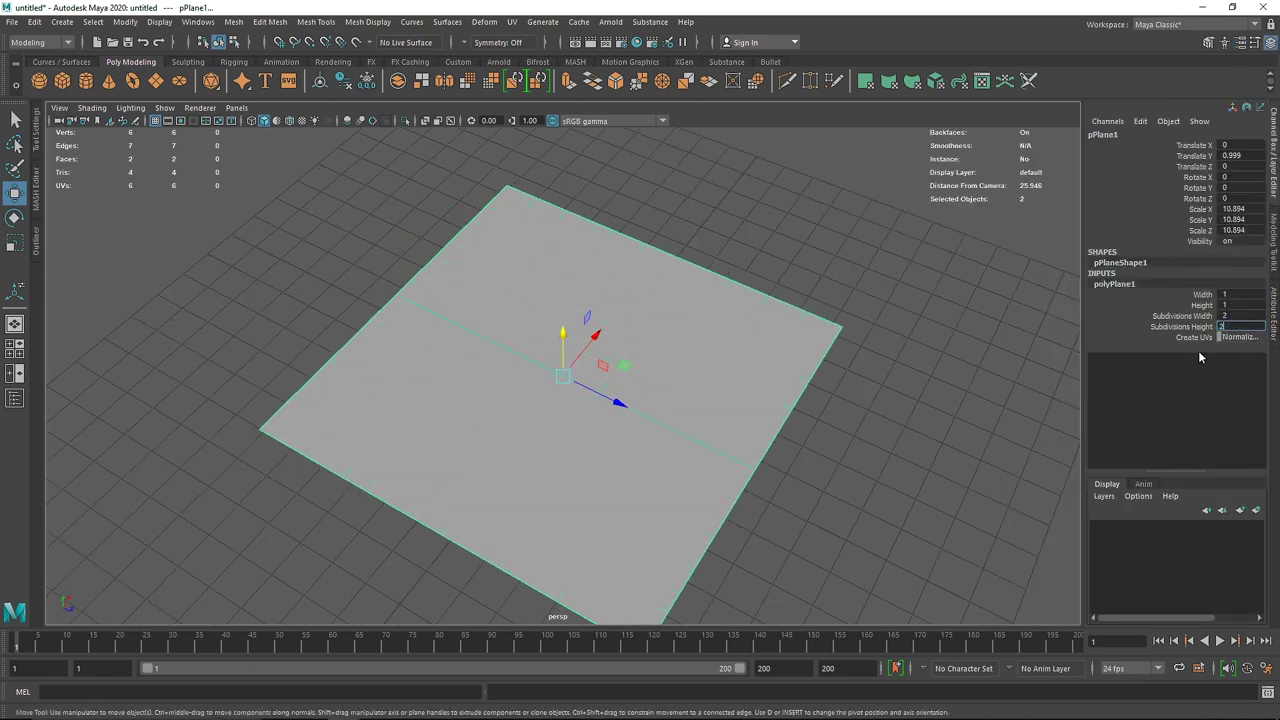
click(926, 287)
click(620, 349)
- Chamfer the four vertices at the midpoints of the plane's border edges with a width of 0.25
alt+drag(520, 438, 530, 404)
right_drag(551, 339, 549, 364)
click(550, 368)
drag(378, 308, 419, 343)
shift+drag(635, 262, 667, 303)
shift+drag(745, 412, 813, 484)
shift+drag(464, 517, 465, 518)
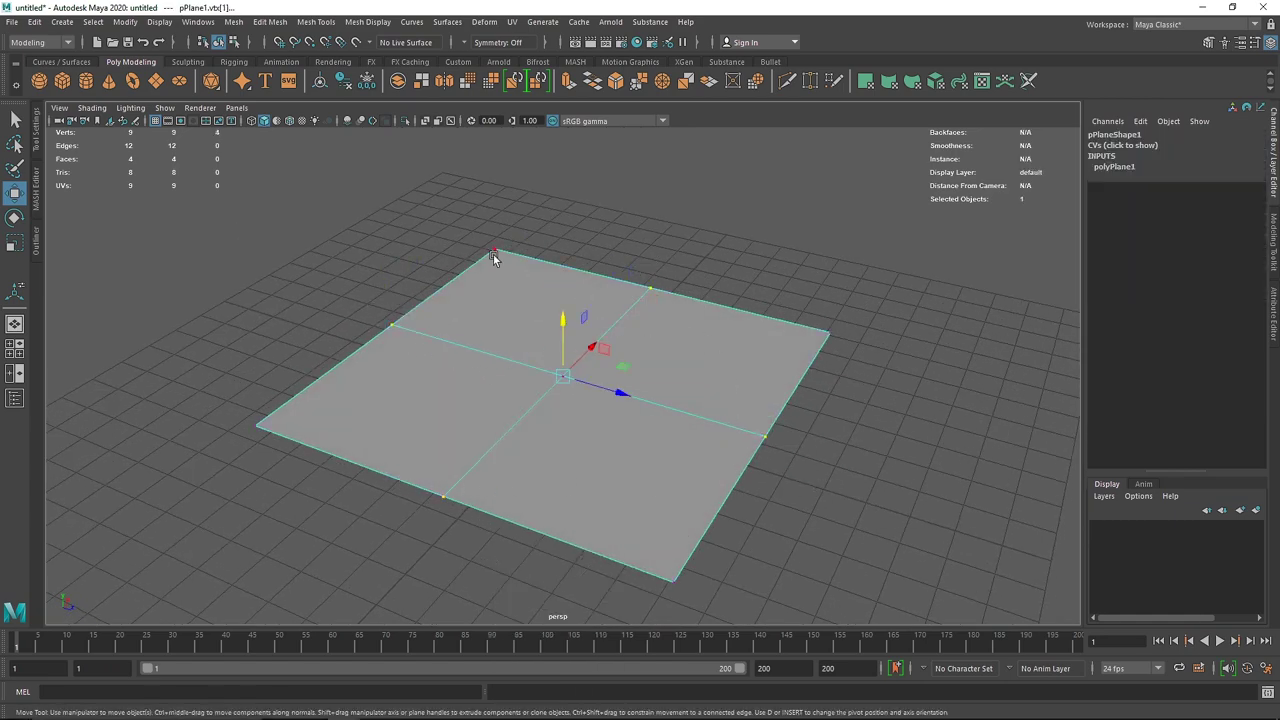
click(272, 21)
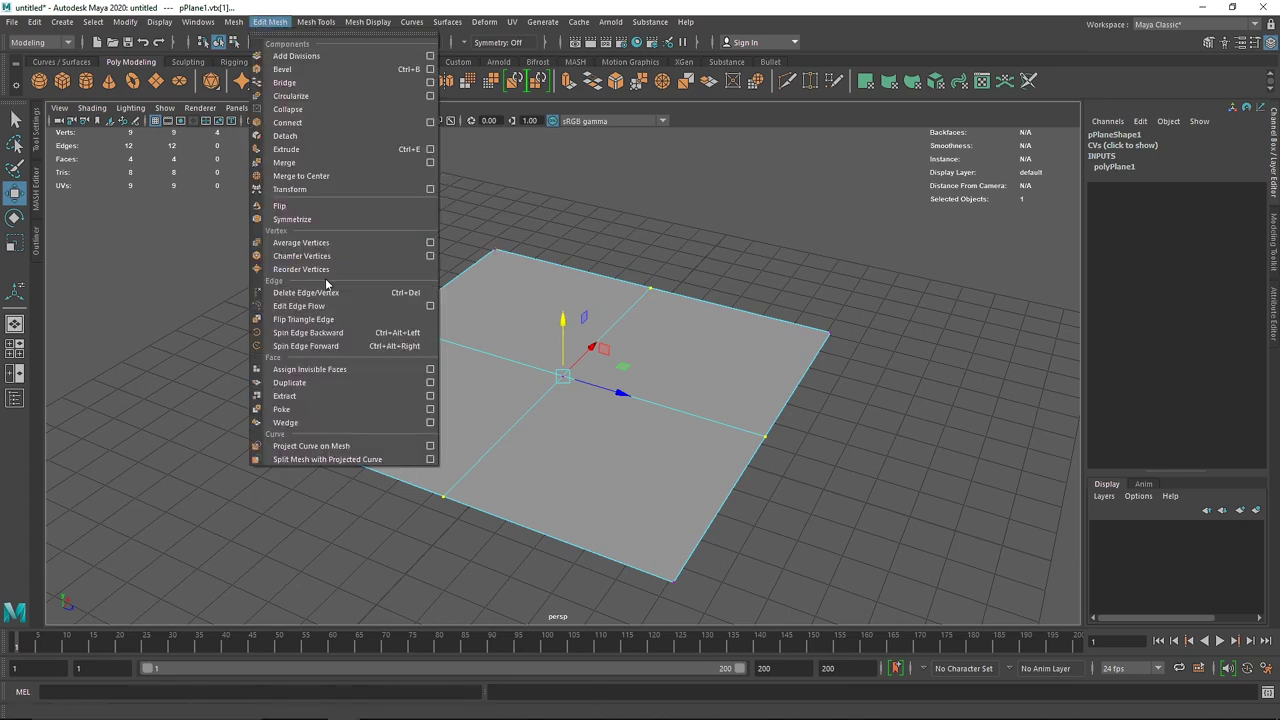
click(301, 256)
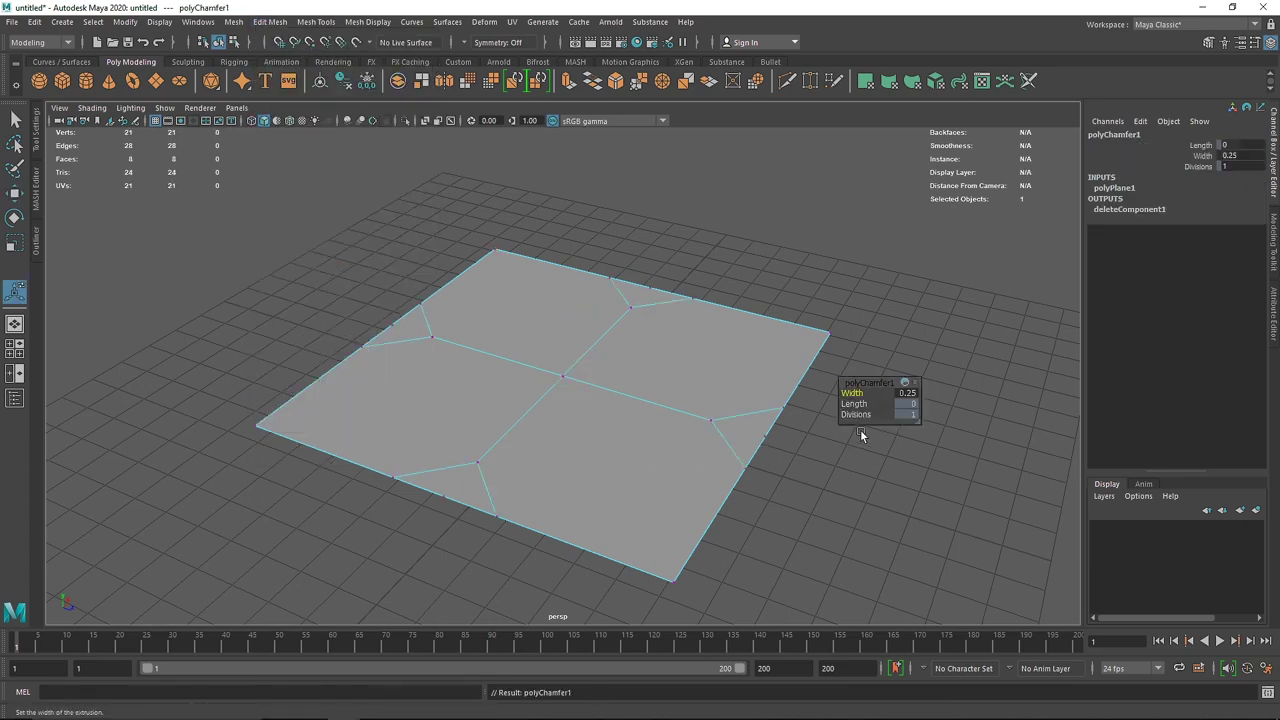
alt+drag(636, 438, 631, 435)
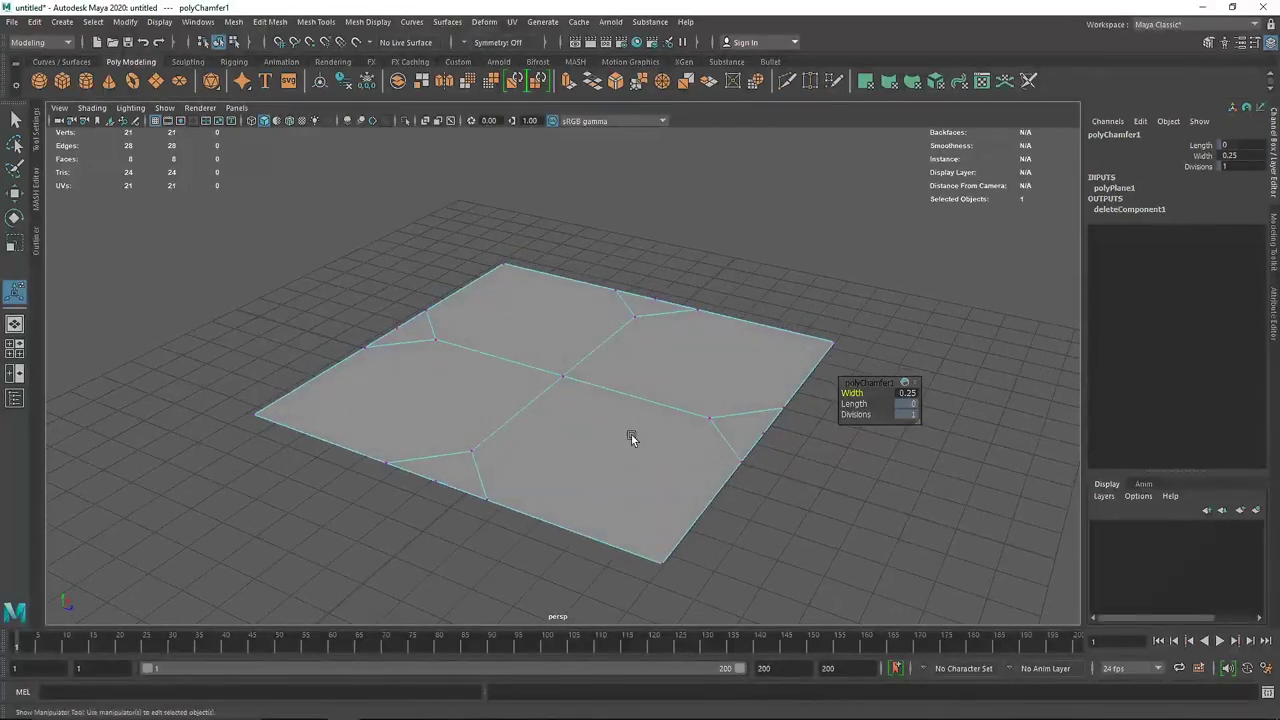
- Chamfer the plane's centre vertex and adjust the chamfer width to form a small diamond face in the middle
click(568, 373)
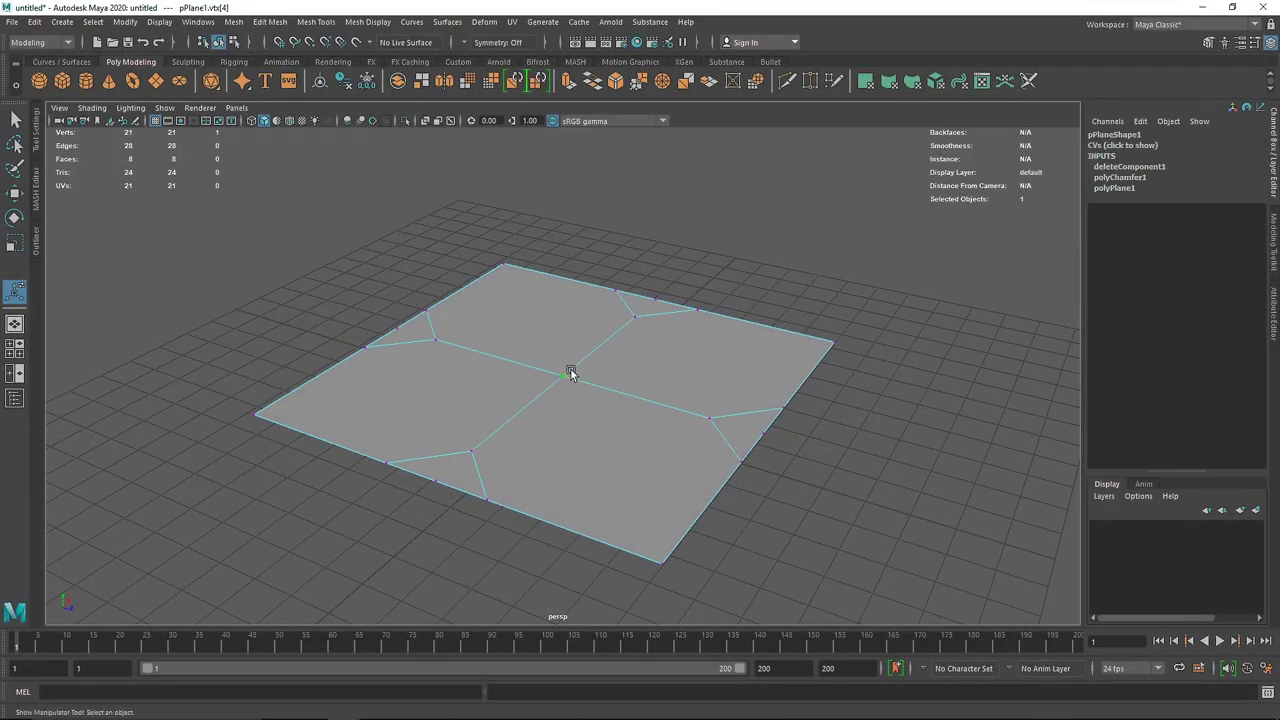
shift+right_drag(567, 378, 640, 384)
alt+drag(614, 394, 585, 439)
drag(853, 394, 855, 394)
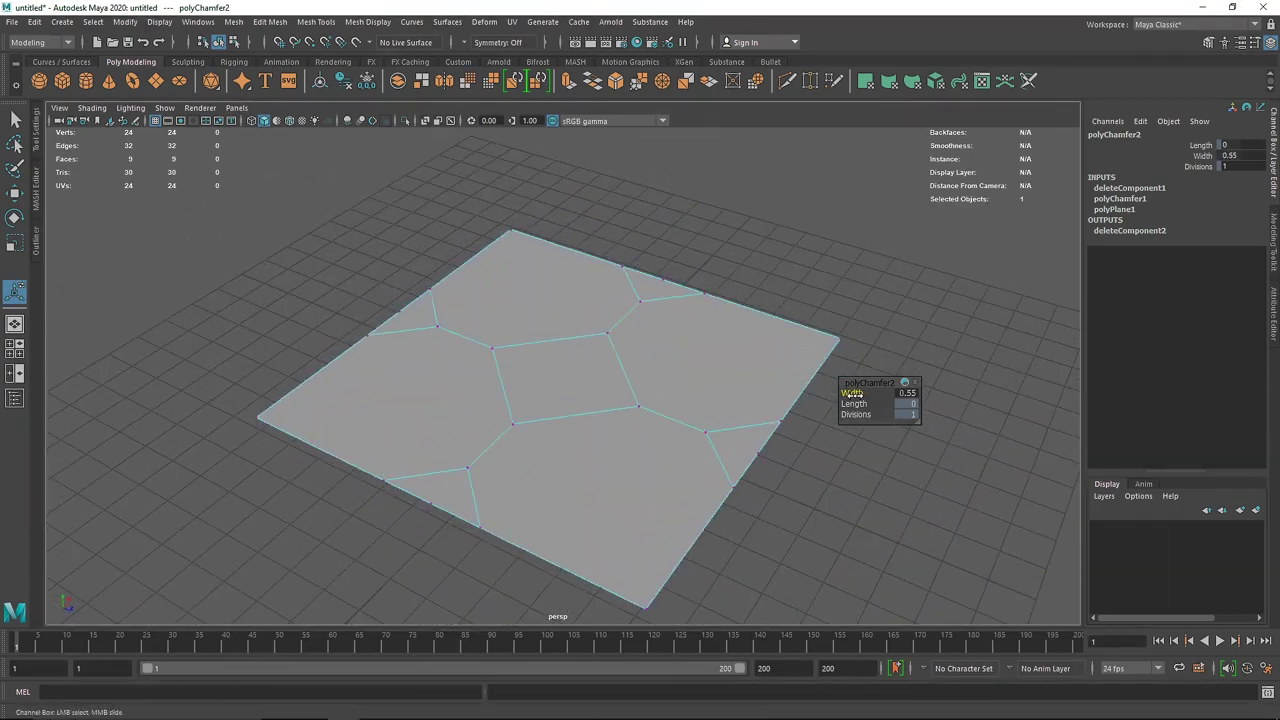
middle_drag(851, 394, 849, 394)
- Extrude the four large faces around the centre diamond, undoing a trial scale of the extrusion to 0.4
alt+drag(727, 467, 720, 363)
right_drag(720, 339, 714, 390)
click(678, 355)
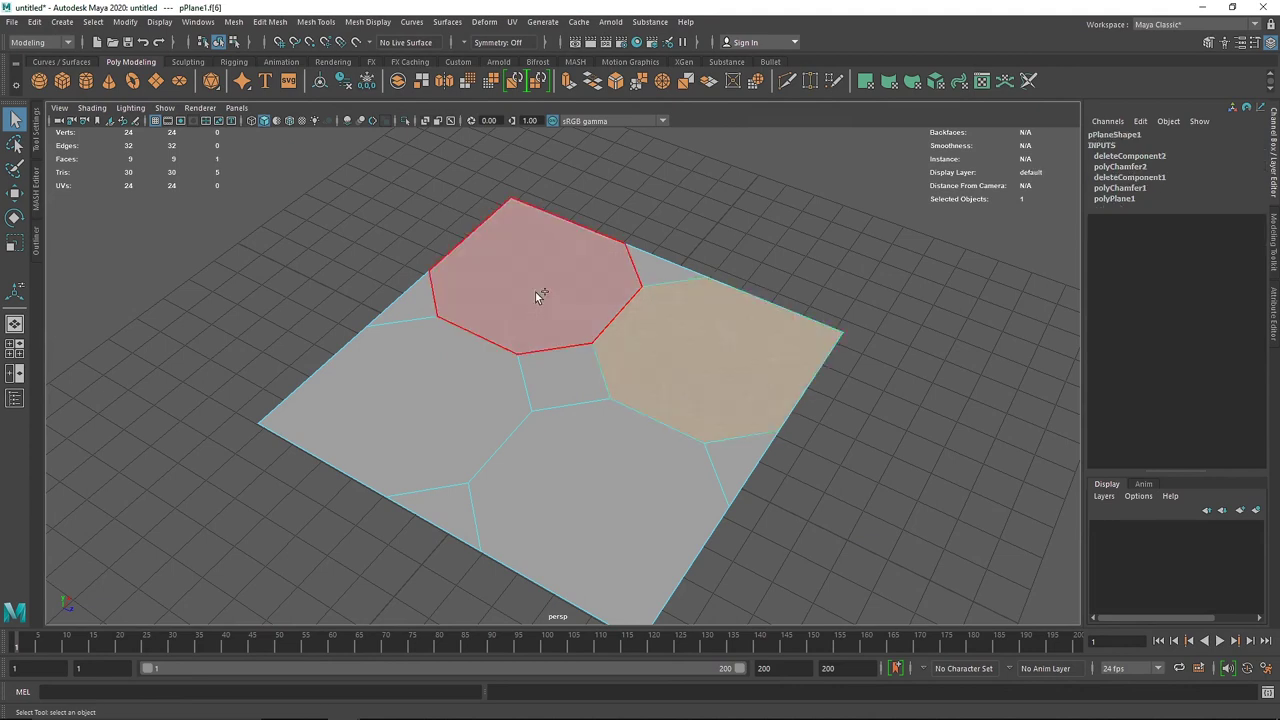
shift+click(535, 292)
shift+click(431, 380)
shift+click(590, 472)
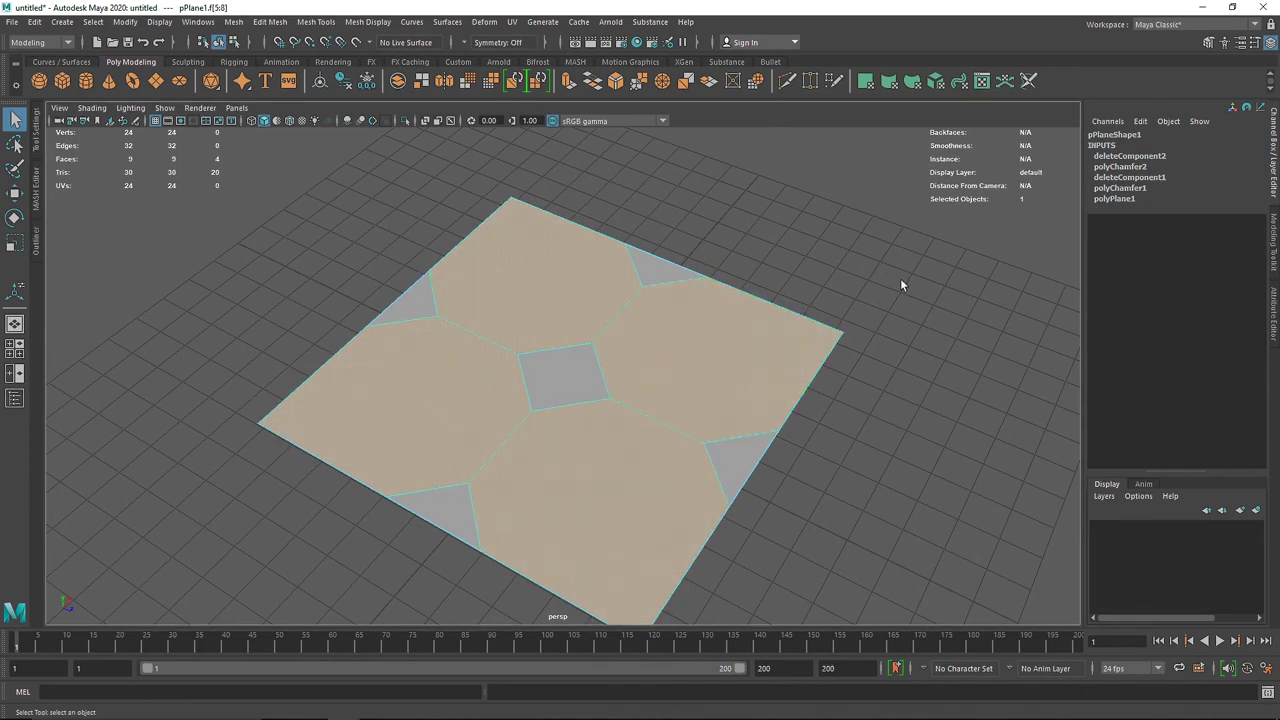
key(ctrl+e)
drag(600, 503, 575, 503)
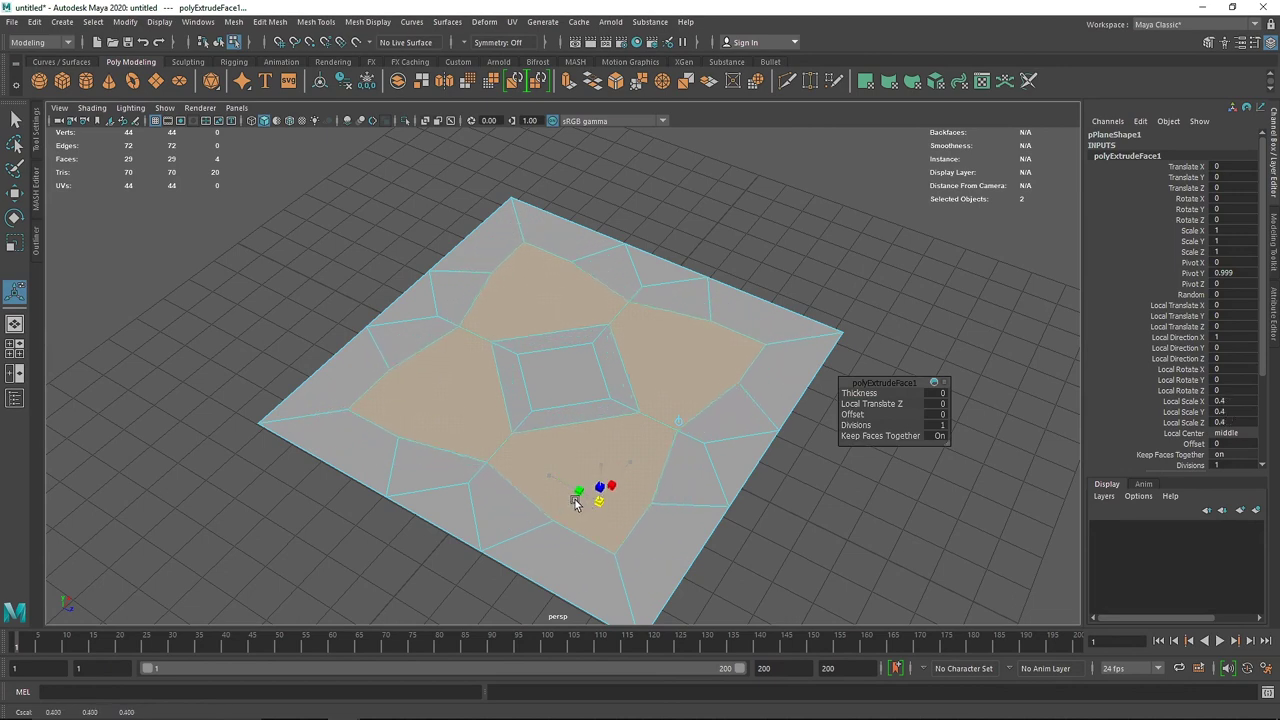
key(ctrl+z)
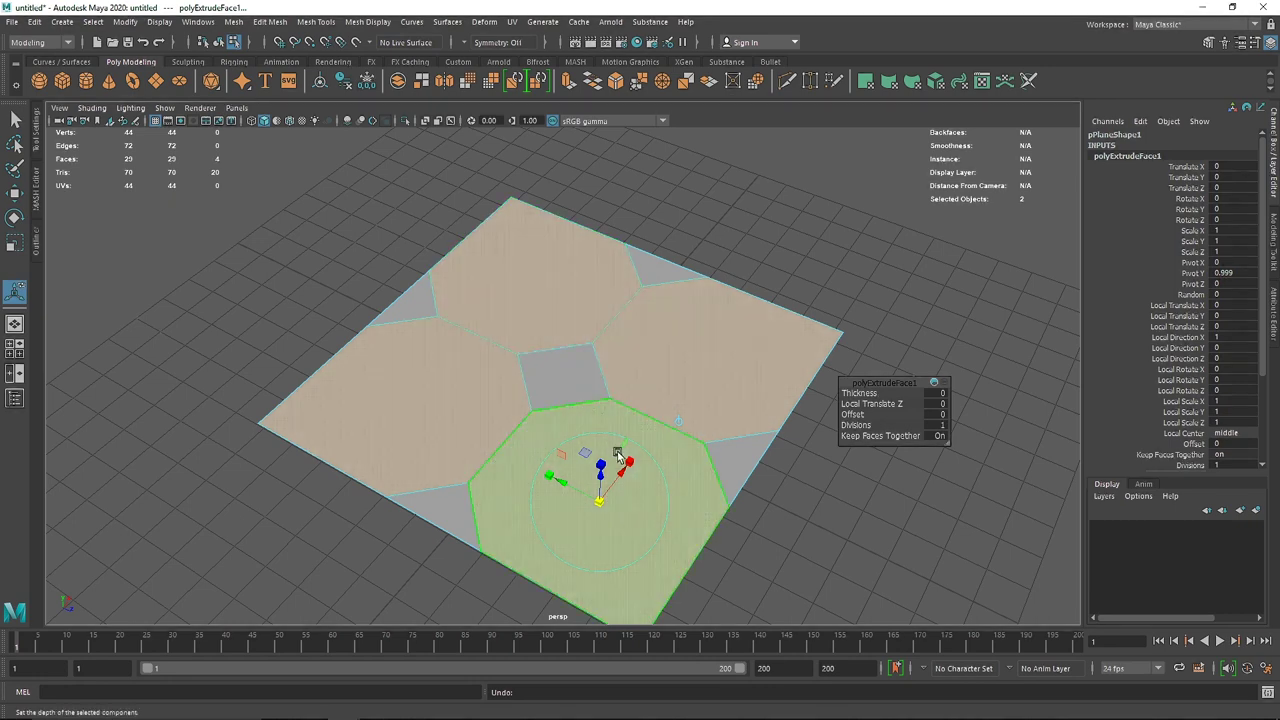
- Turn off Keep Faces Together for the extrusion and inset each face with local scale 0.917 and offset 0.6
drag(885, 436, 884, 505)
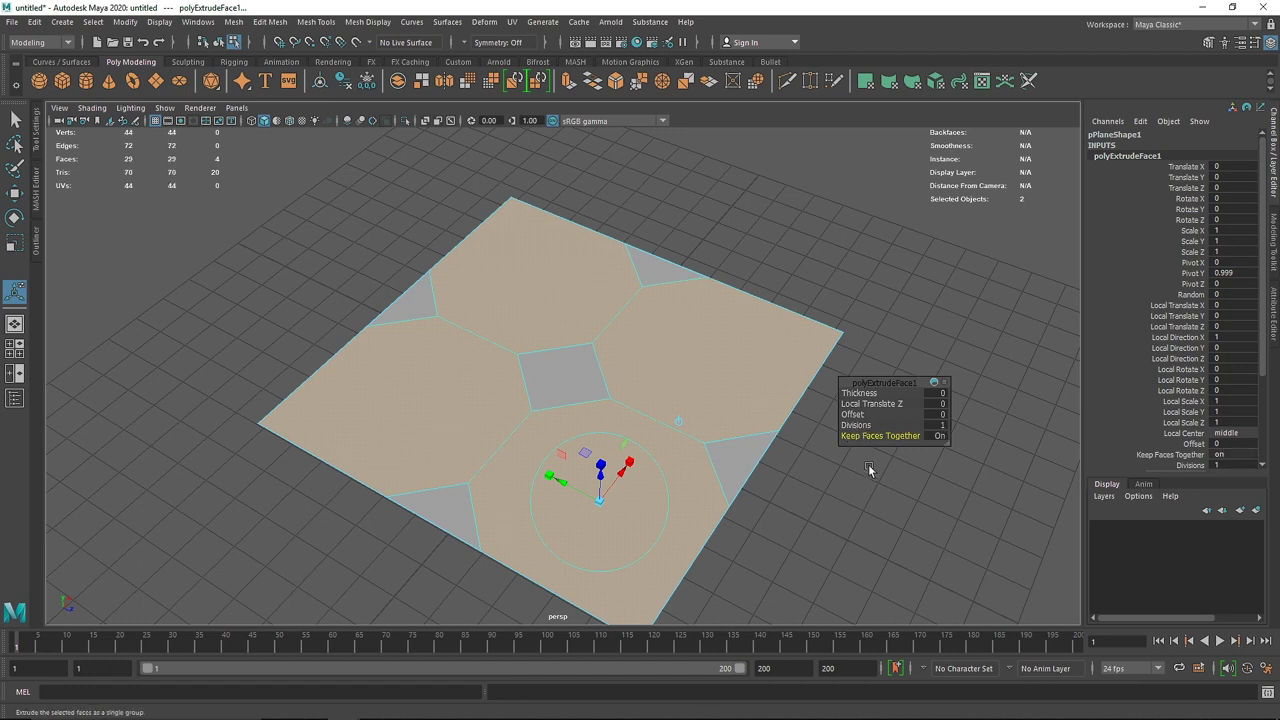
drag(599, 499, 592, 498)
drag(850, 413, 852, 415)
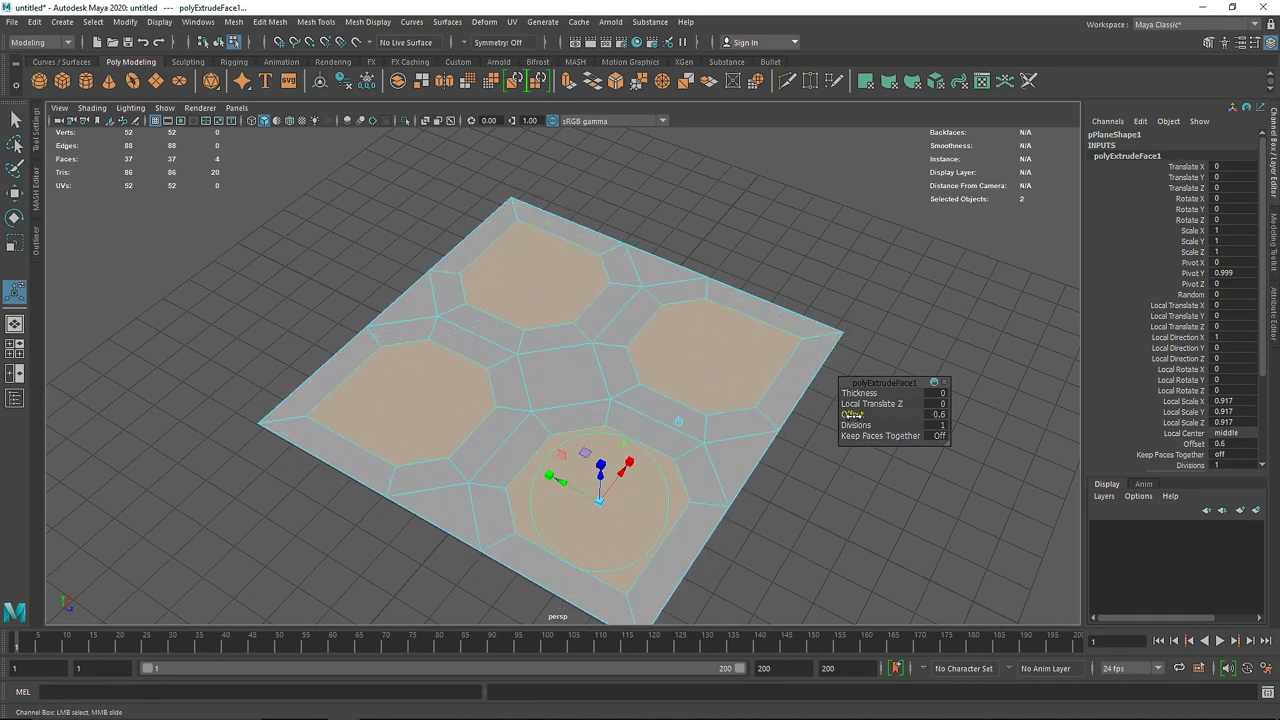
- Raise the four inset faces about 0.47 units above the plane to form bevelled plateaus
alt+drag(557, 514, 610, 458)
key(w)
drag(568, 366, 566, 326)
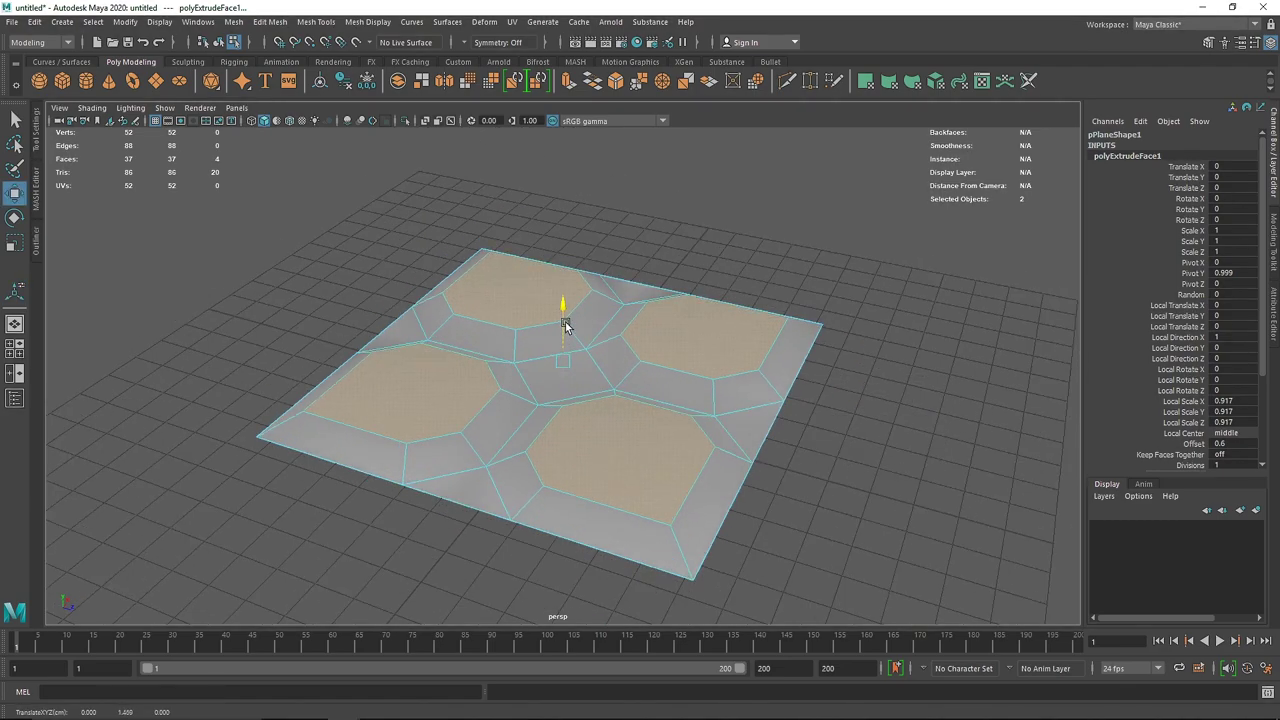
- Extrude the four raised faces inward as a narrow rim, and extrude them again about 0.084 downward
alt+drag(598, 405, 546, 418)
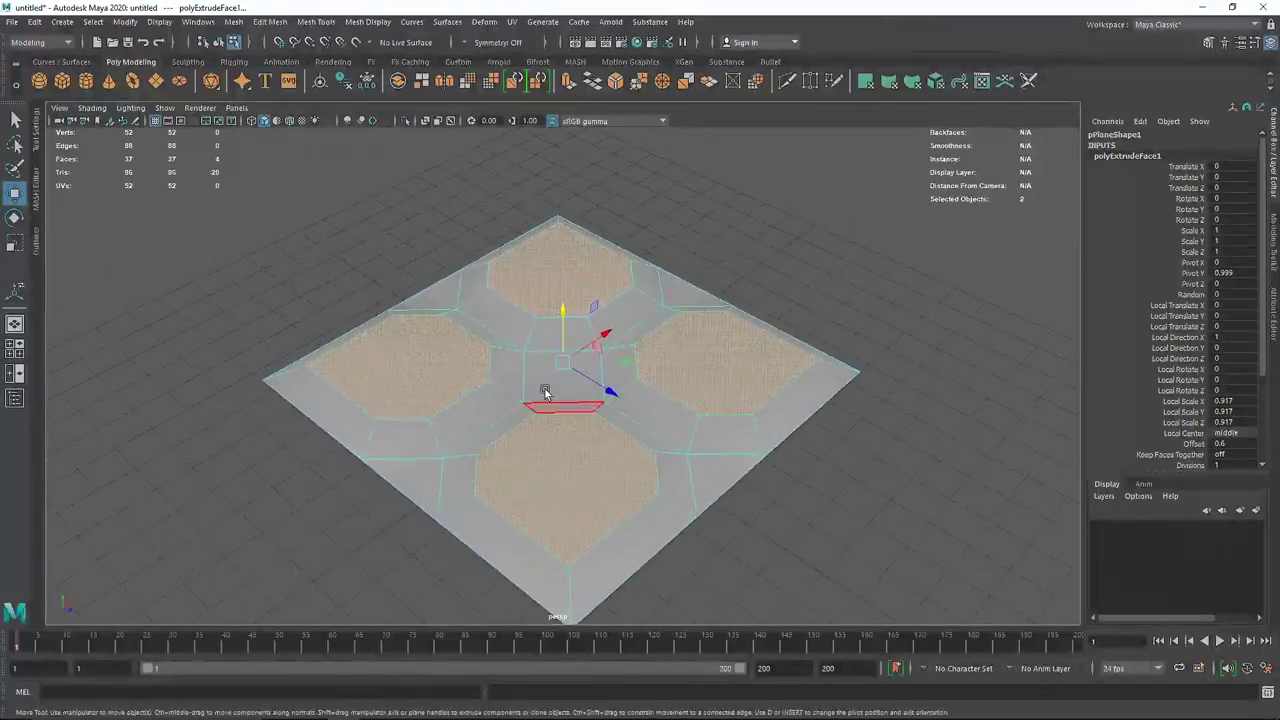
key(ctrl+e)
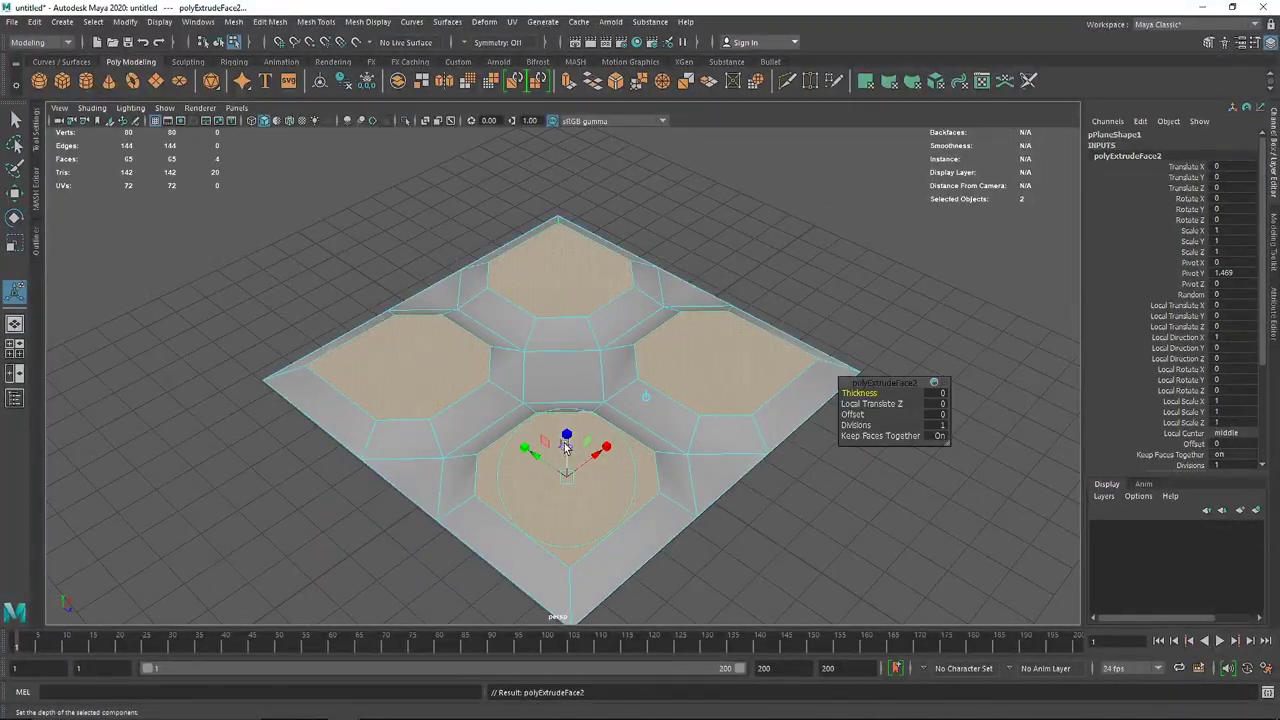
drag(568, 480, 566, 458)
key(ctrl+e)
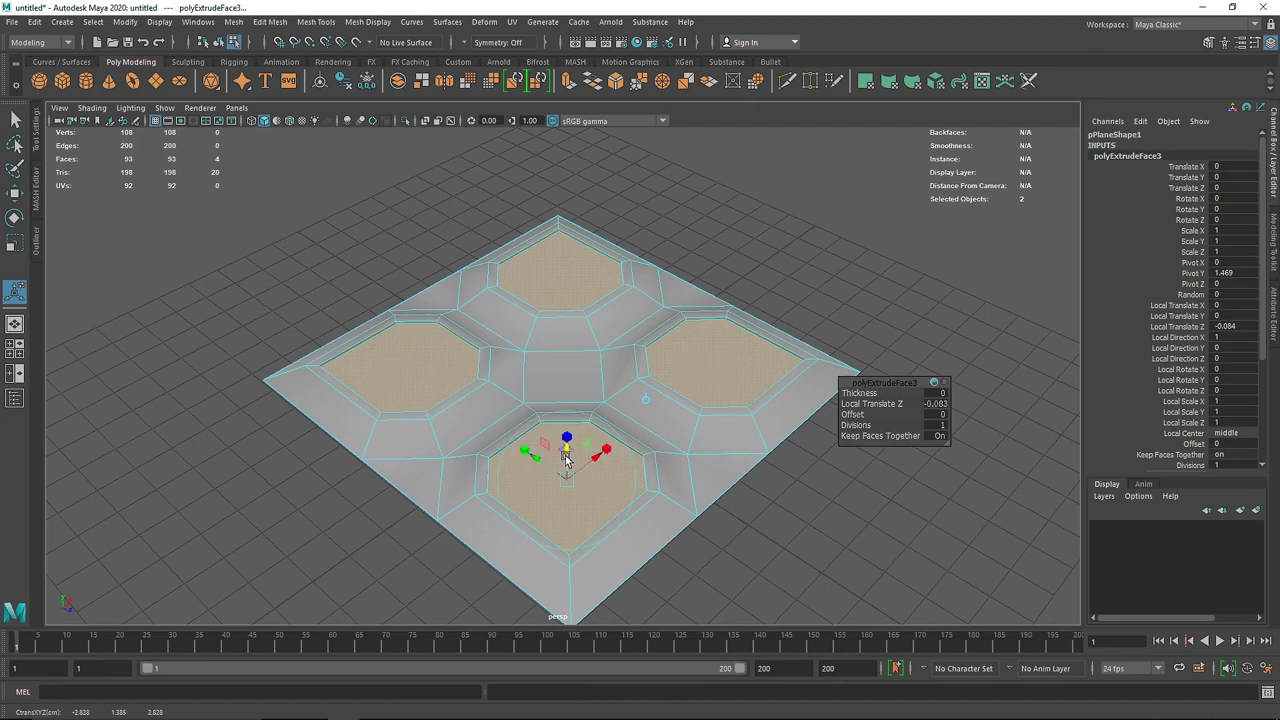
- Harden all edges of the panel mesh in object mode
right_drag(628, 323, 690, 299)
click(848, 241)
click(535, 264)
shift+right_drag(533, 262, 656, 296)
click(854, 279)
- Extrude the central diamond face and scale the extrusion down to 0.85
alt+drag(552, 366, 582, 400)
scroll(579, 412, up, 3)
alt+middle_drag(556, 347, 576, 375)
click(582, 358)
right_drag(589, 338, 588, 380)
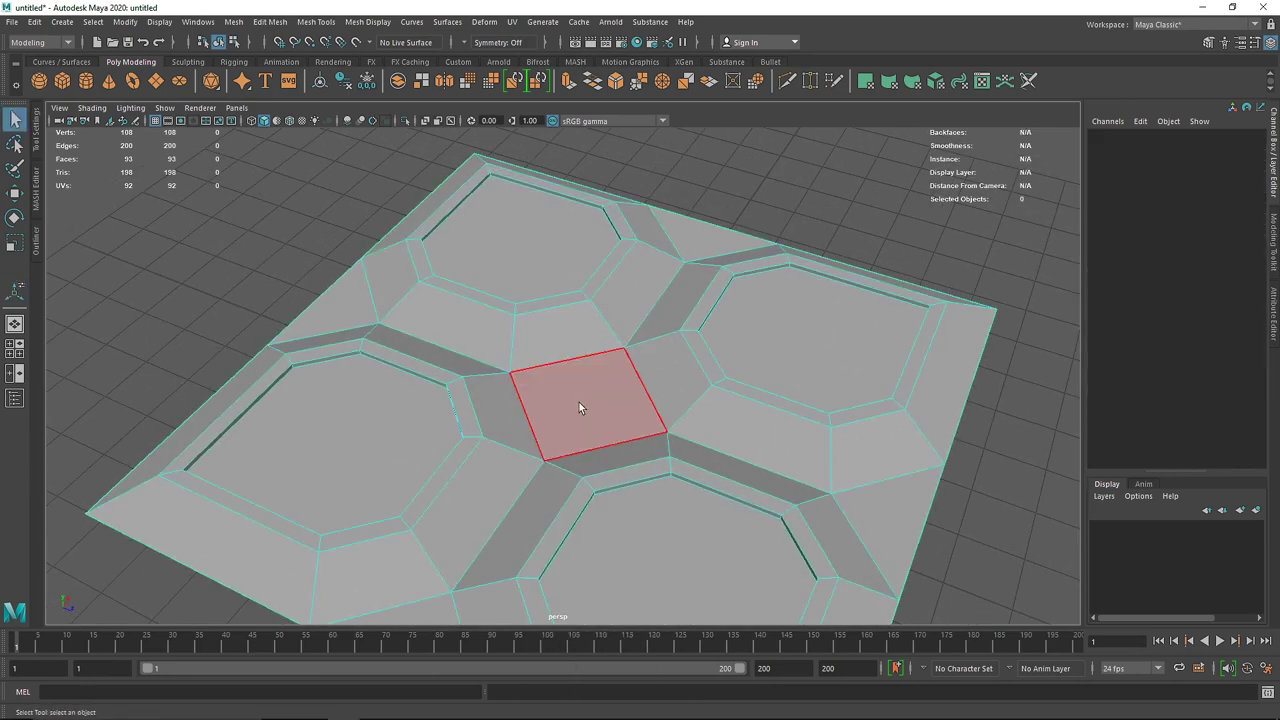
click(581, 405)
key(ctrl+e)
drag(588, 400, 584, 400)
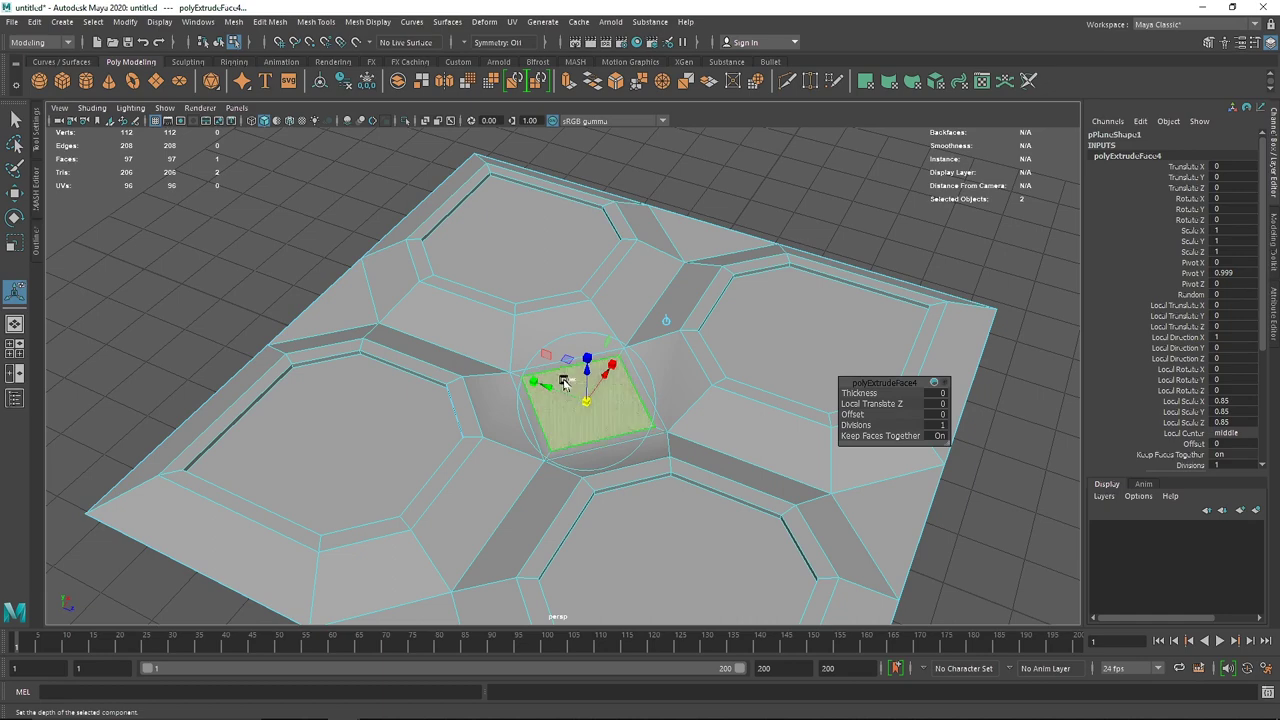
- Extrude the inset centre face 0.161 upward and bevel it with a fraction of 0.5
shift+right_click(565, 383)
shift+right_drag(570, 385, 561, 416)
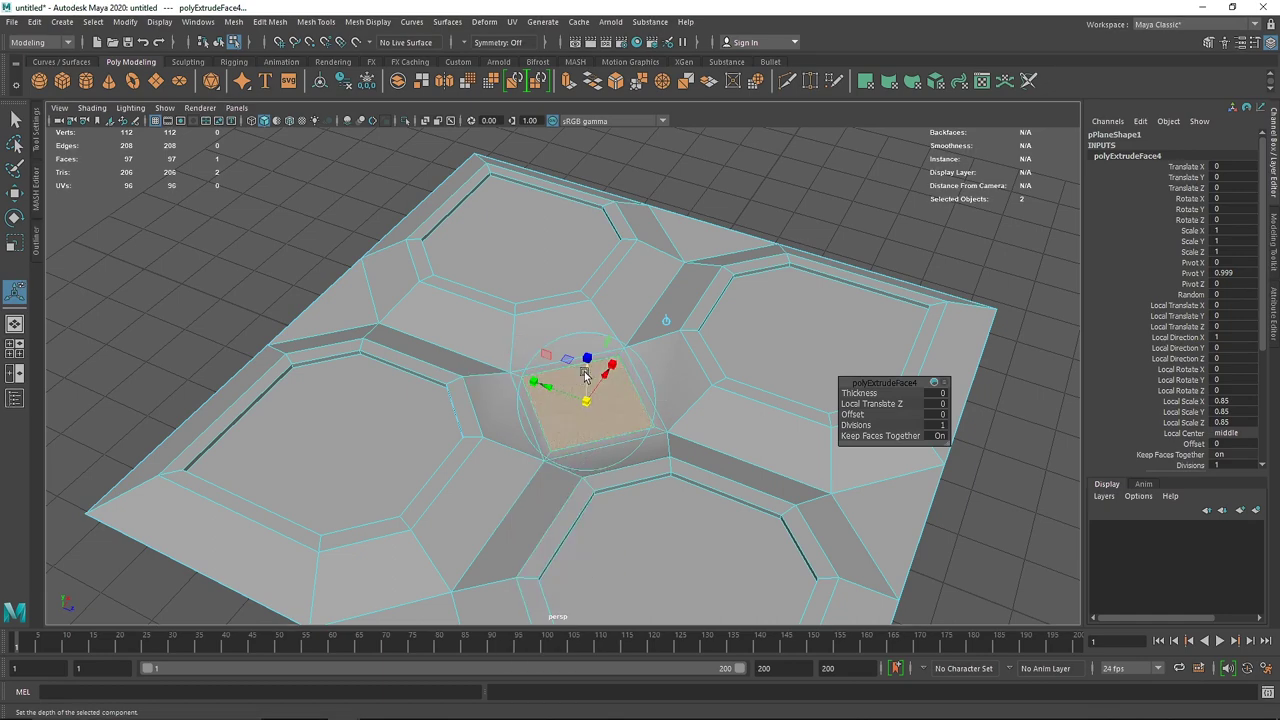
drag(585, 383, 585, 368)
shift+right_drag(563, 375, 598, 378)
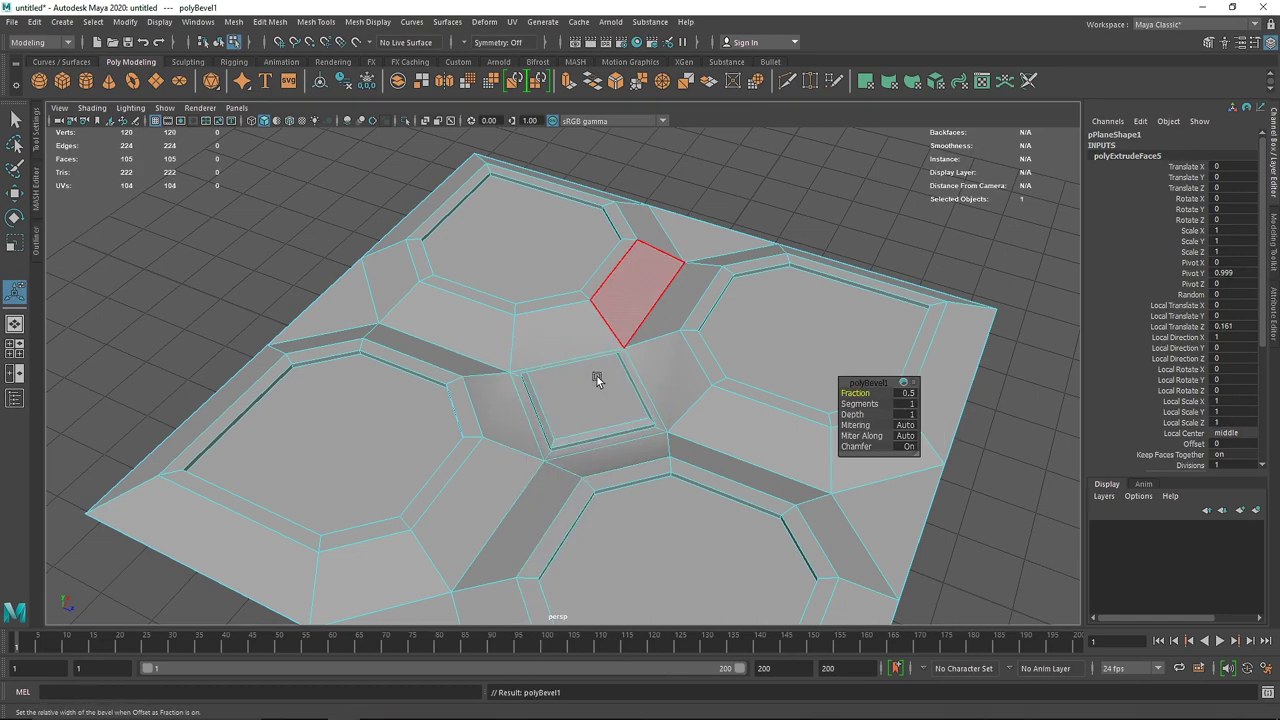
- Examine the bevelled centre block up close and the whole panel in object mode from several angles
scroll(586, 403, up, 4)
alt+drag(585, 436, 582, 393)
alt+drag(588, 160, 573, 208)
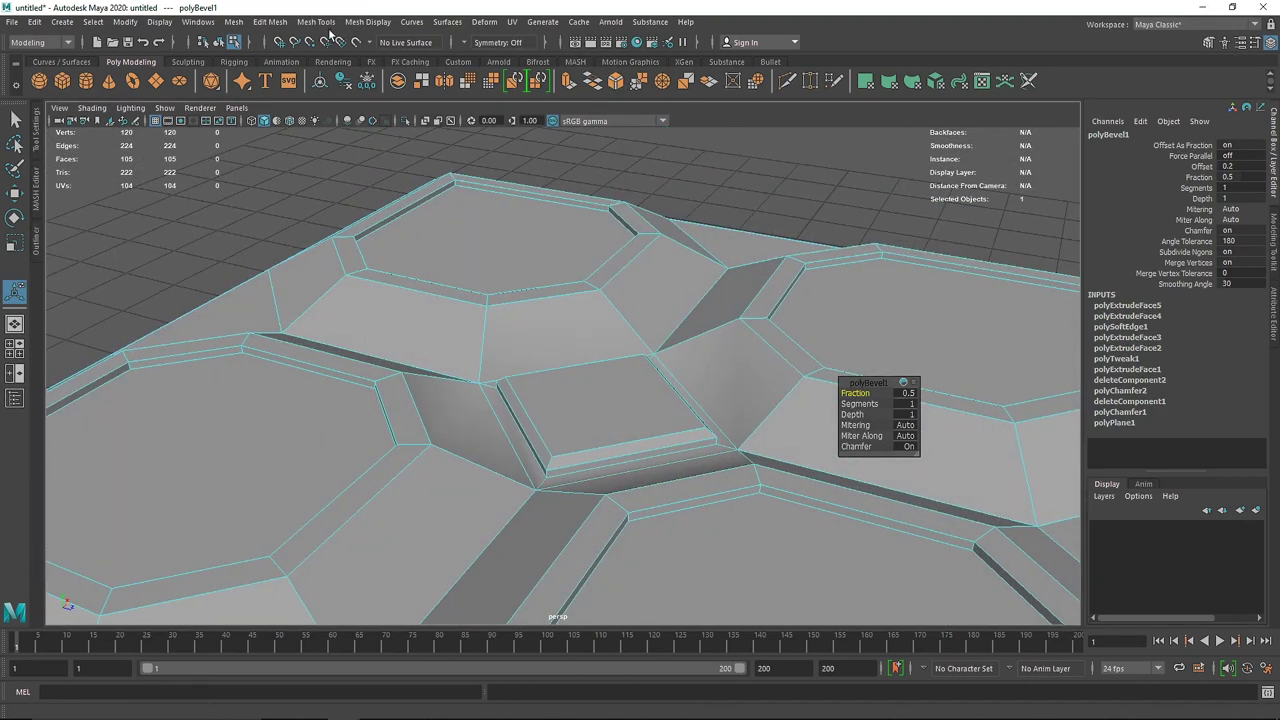
click(270, 21)
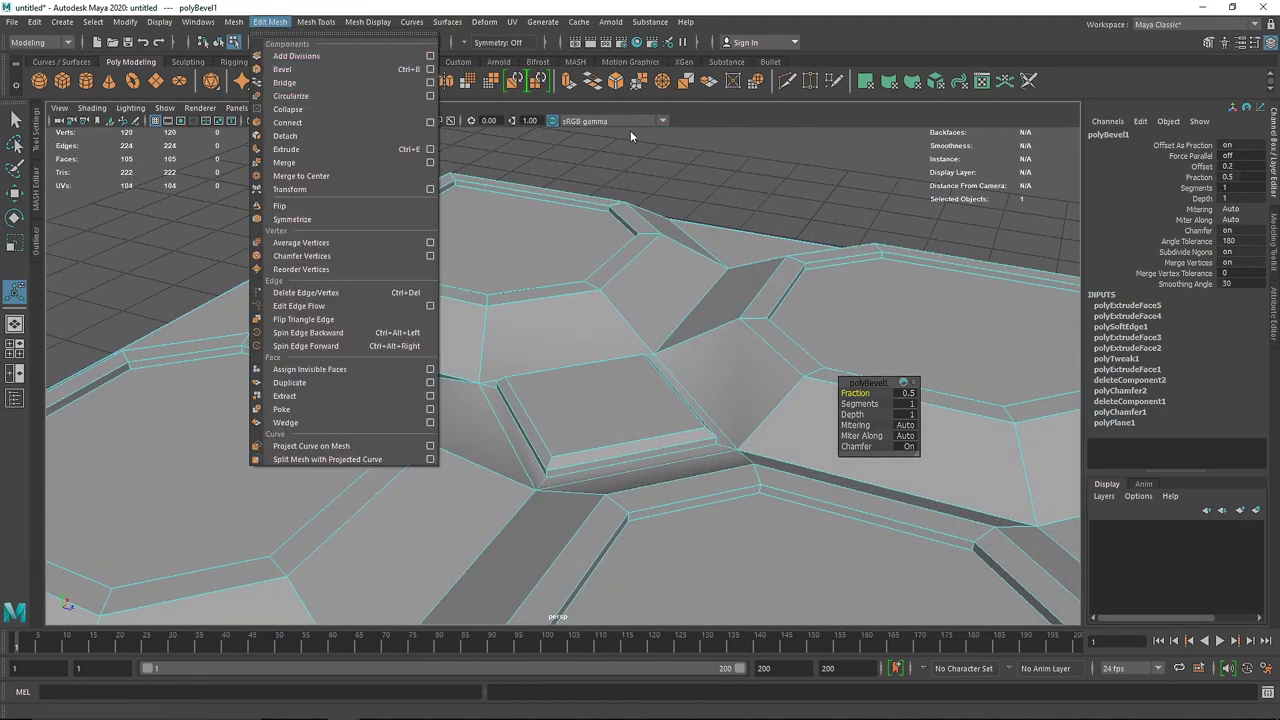
click(700, 182)
alt+drag(637, 314, 557, 343)
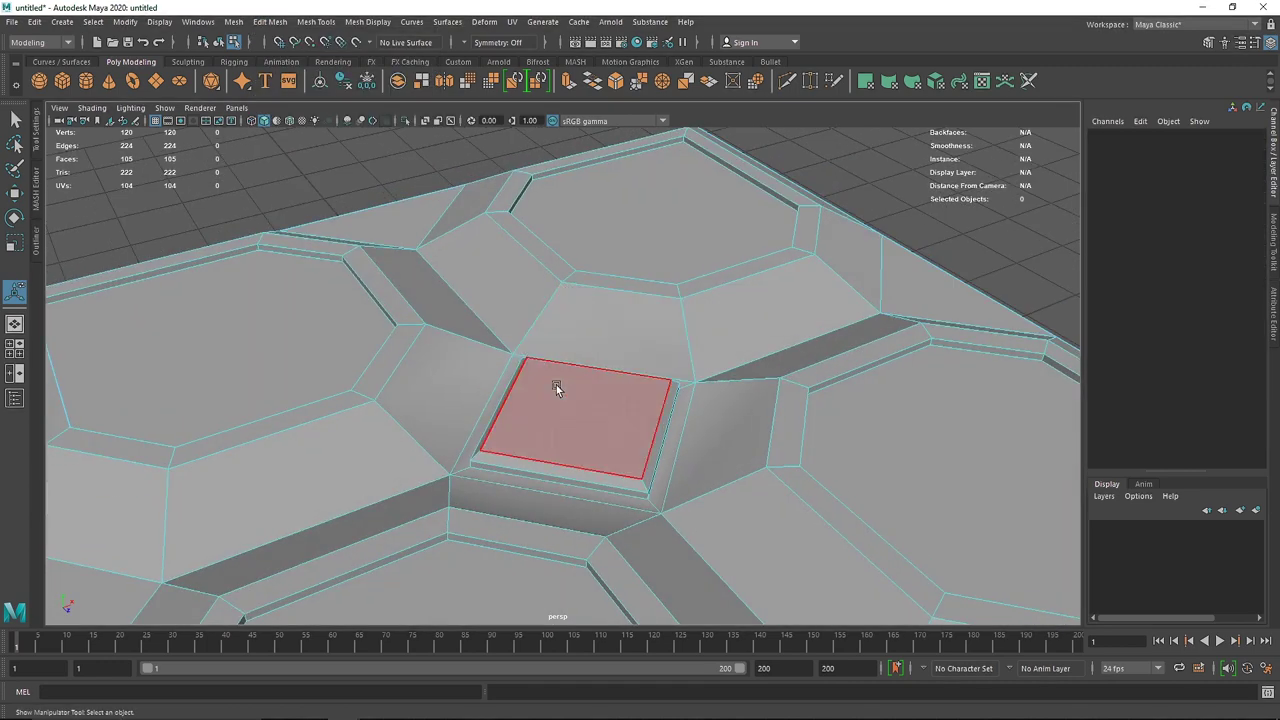
scroll(548, 400, down, 2)
scroll(450, 420, down, 3)
alt+drag(514, 448, 585, 397)
scroll(628, 500, down, 1)
right_drag(586, 399, 724, 272)
click(791, 231)
alt+drag(686, 376, 590, 380)
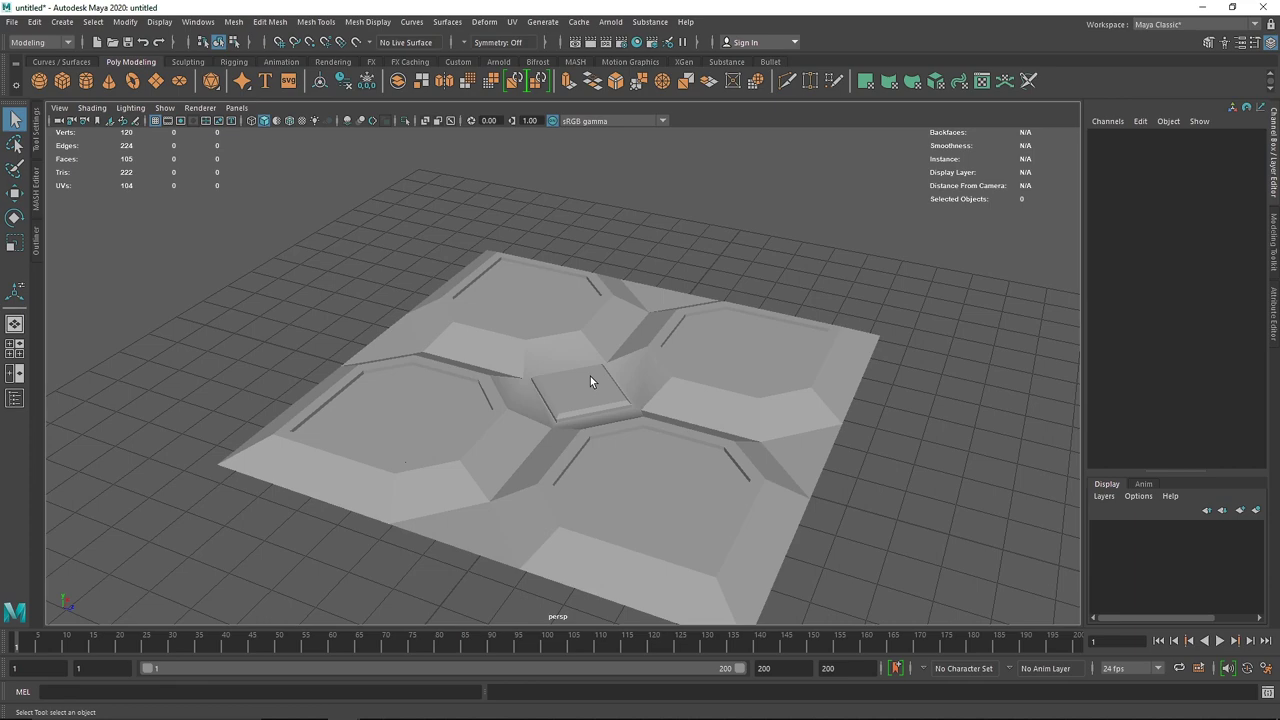
alt+drag(617, 392, 577, 401)
- Select the four similar sloped faces around the centre diamond and extrude them separately, scaled to 0.883
click(577, 401)
scroll(600, 409, up, 5)
right_drag(585, 382, 586, 375)
click(514, 400)
alt+drag(678, 379, 466, 409)
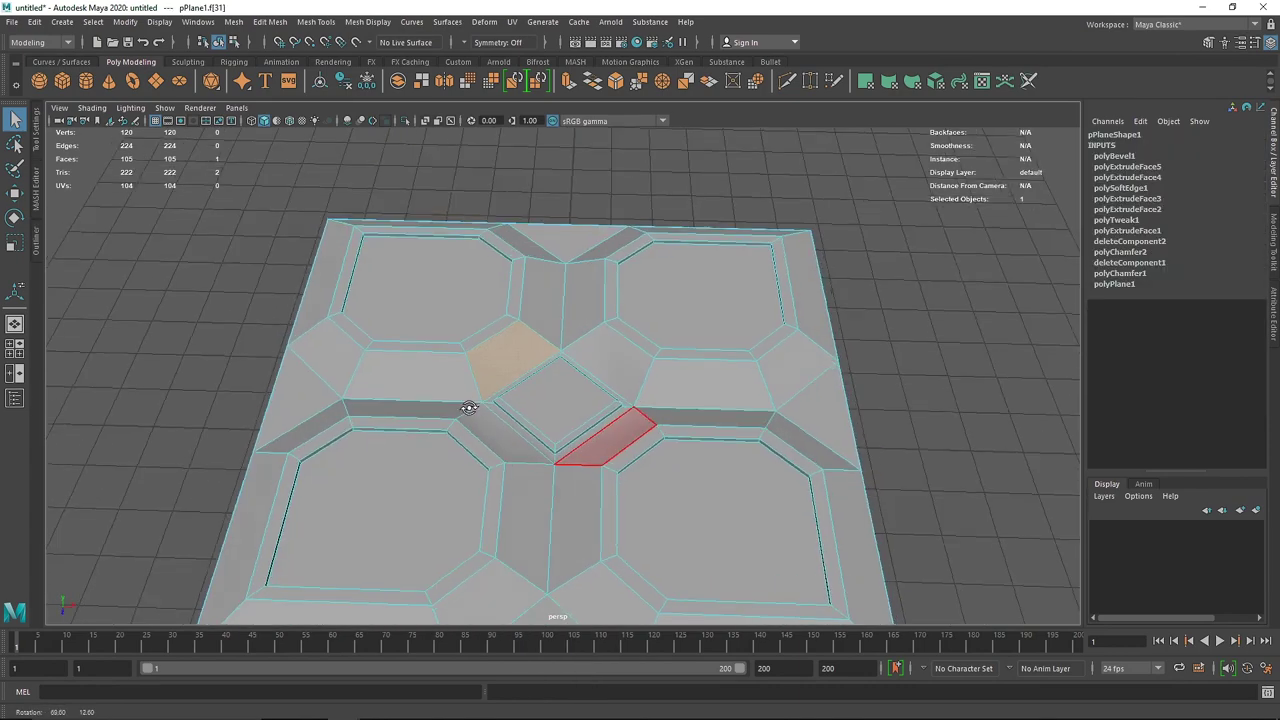
click(92, 21)
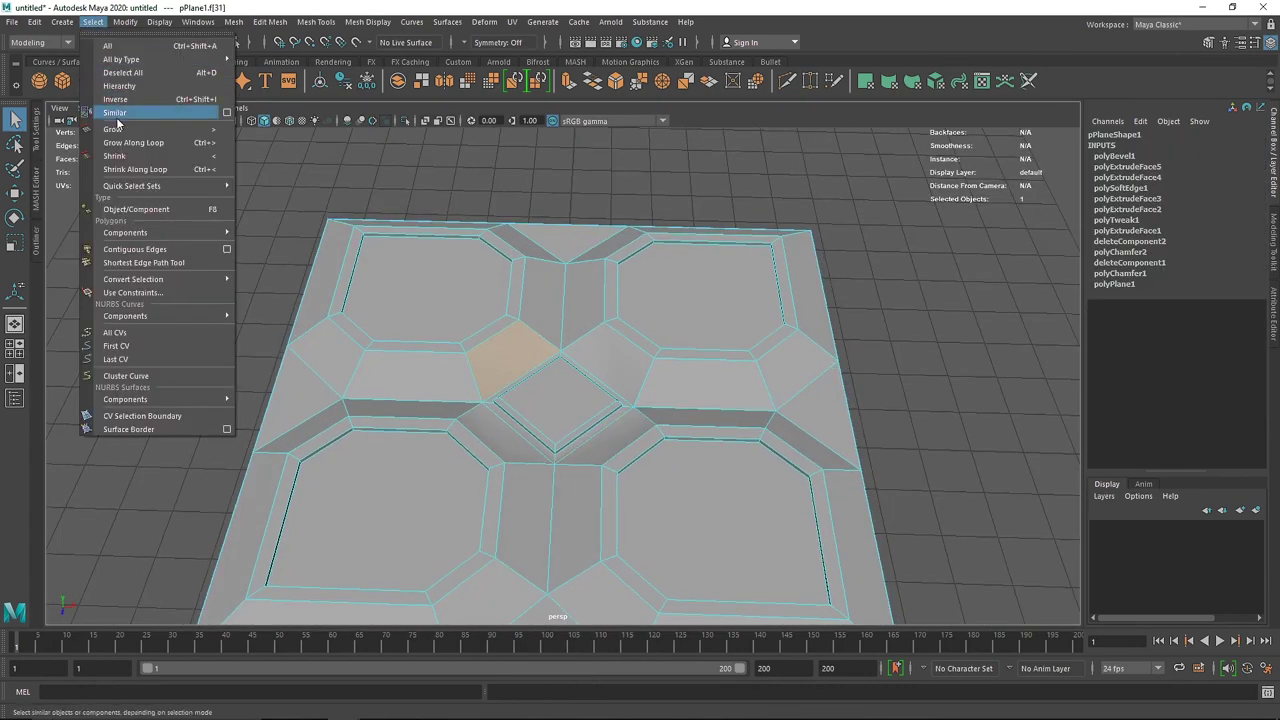
click(114, 112)
alt+drag(560, 392, 600, 423)
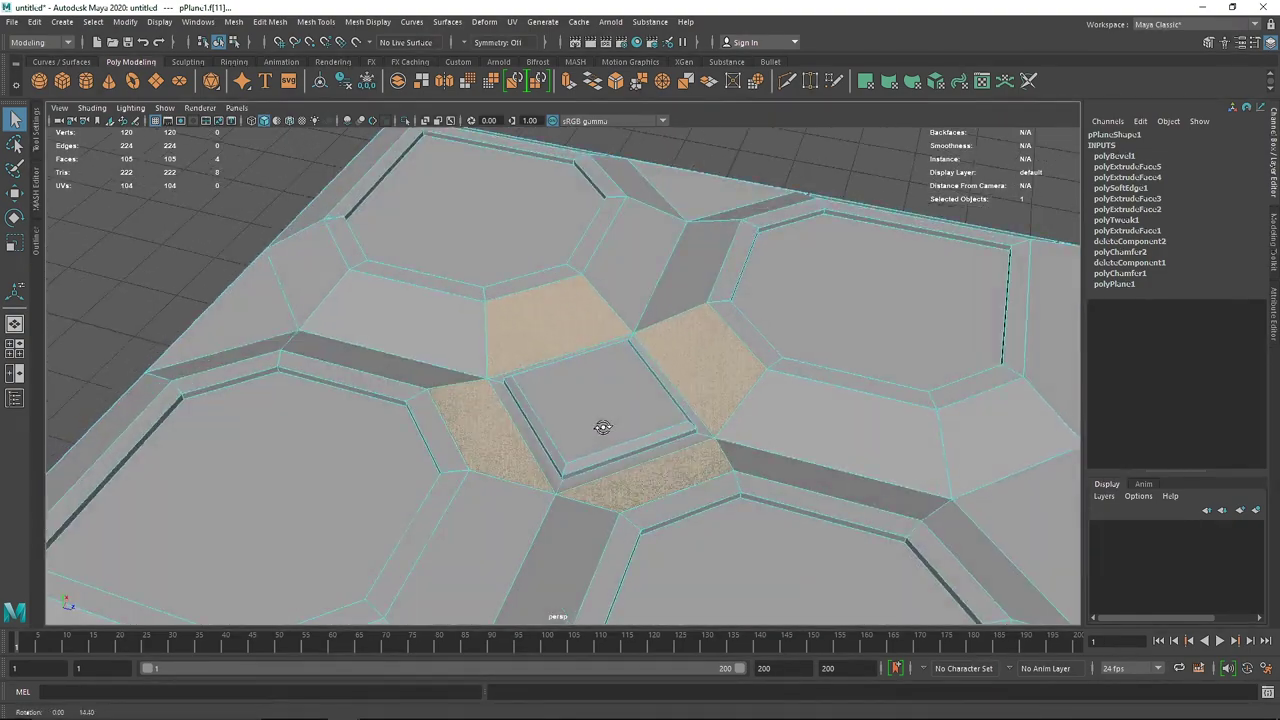
key(ctrl+e)
click(866, 436)
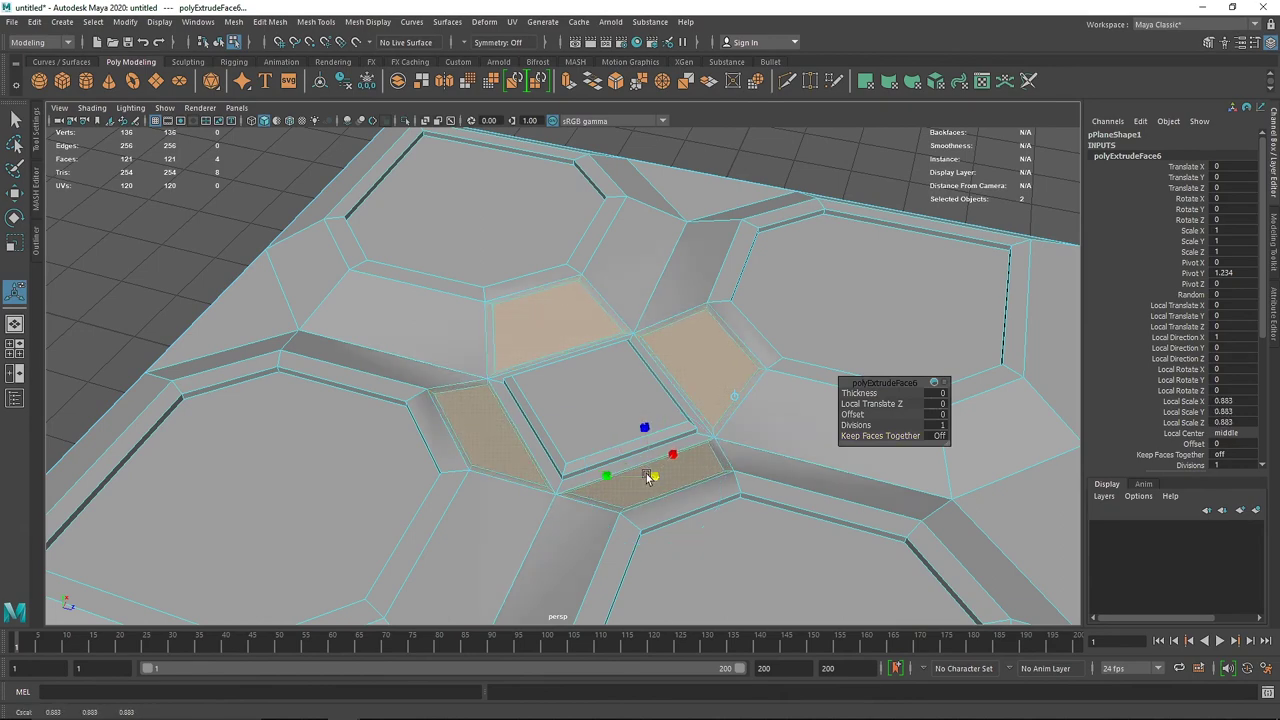
- Extrude the four inset sloped faces again and push them inward as shallow recesses
key(ctrl+e)
drag(648, 441, 650, 451)
alt+drag(619, 397, 500, 256)
- Select the eight similar channel faces between the octagonal panels and extrude them separately, scaled to 0.617 with 2 divisions
click(501, 256)
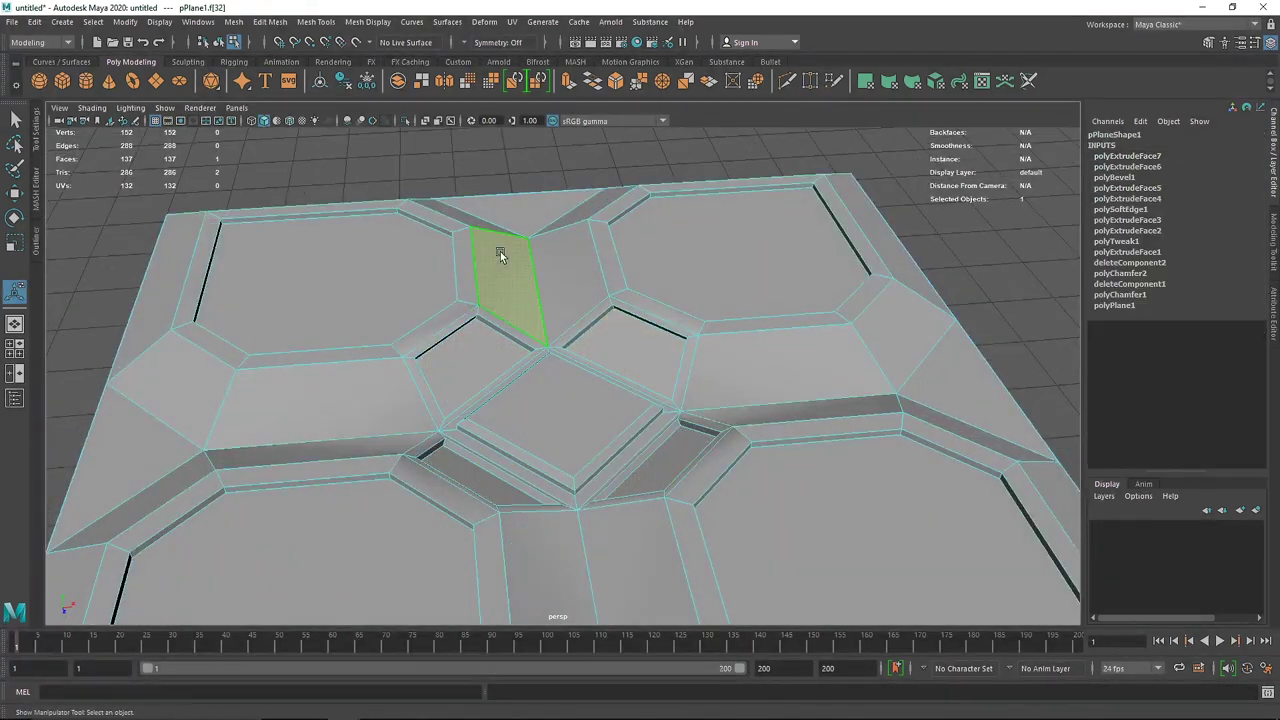
click(92, 22)
click(130, 104)
key(ctrl+e)
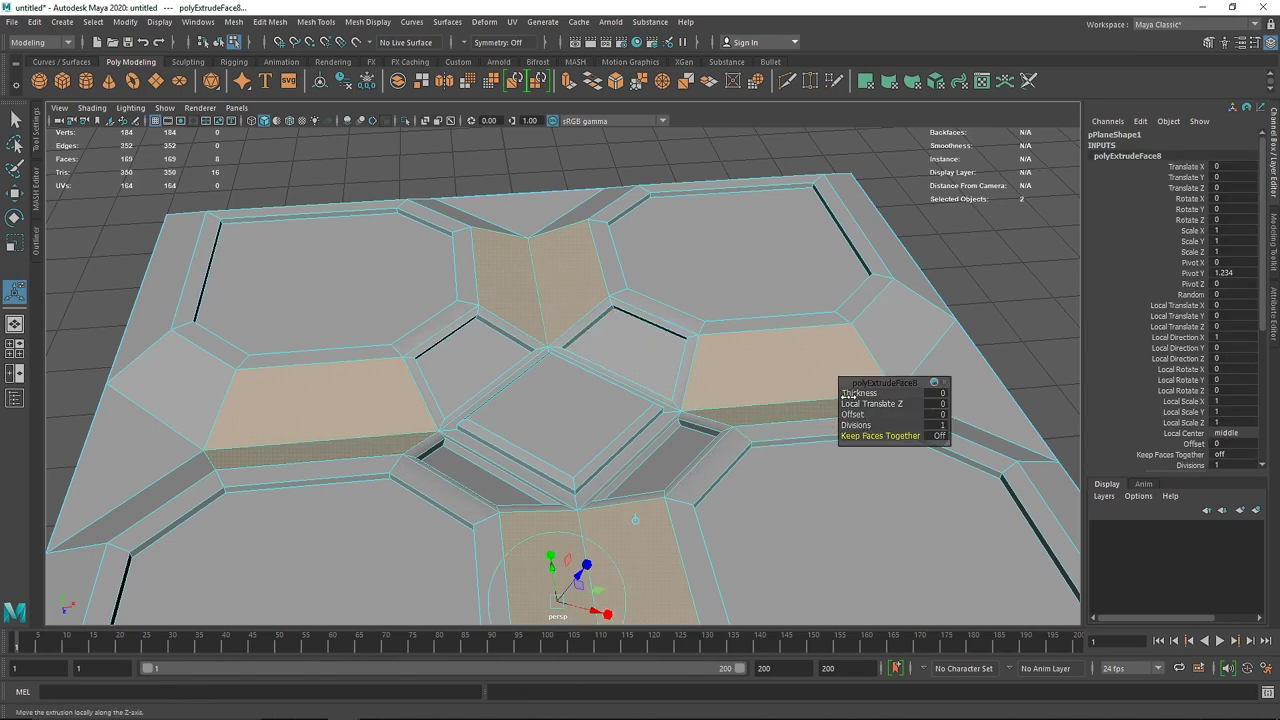
alt+drag(531, 567, 473, 452)
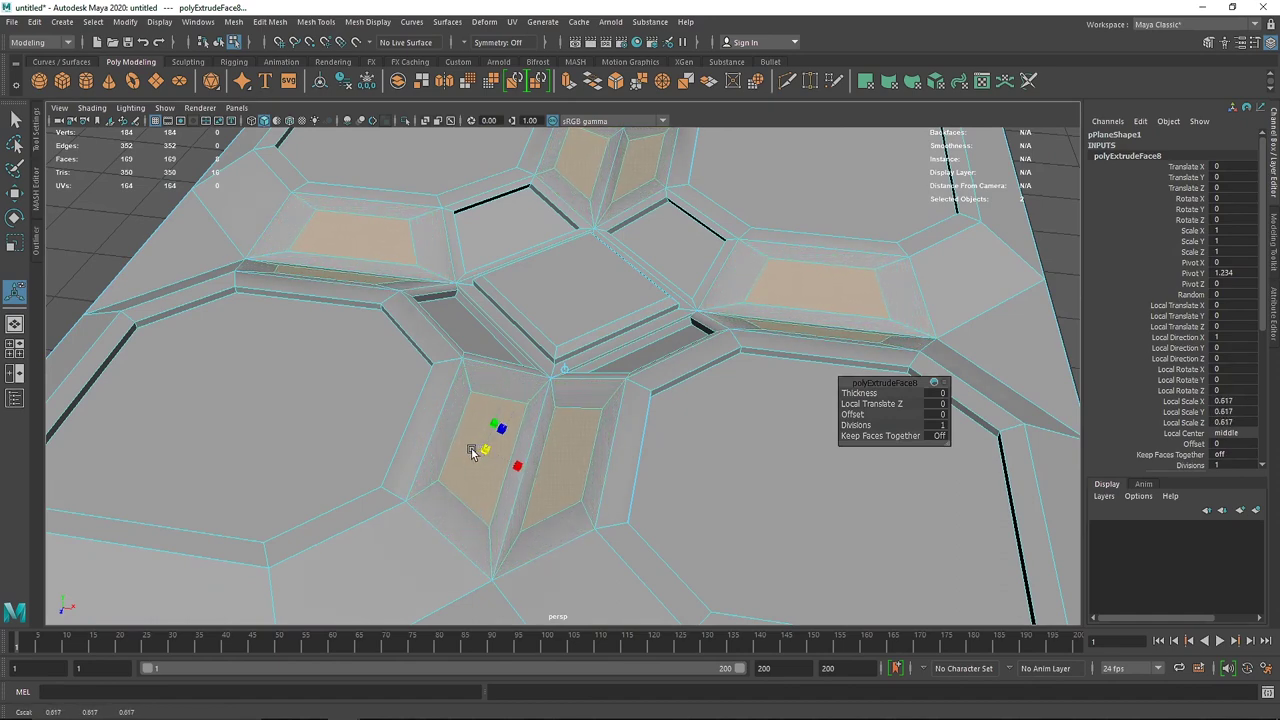
drag(856, 426, 866, 426)
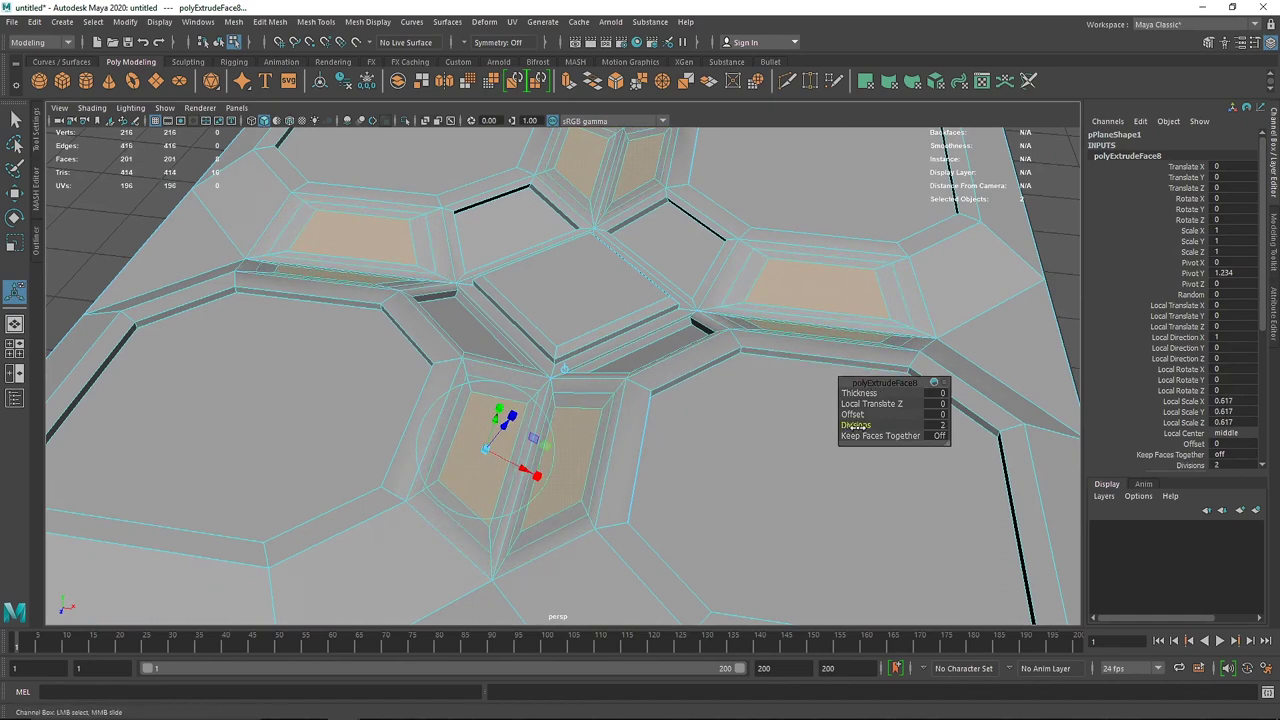
- Select all similar inner ring faces around the eight inset channel panels and extrude them inward by about -0.07 as grooves
alt+drag(513, 281, 583, 269)
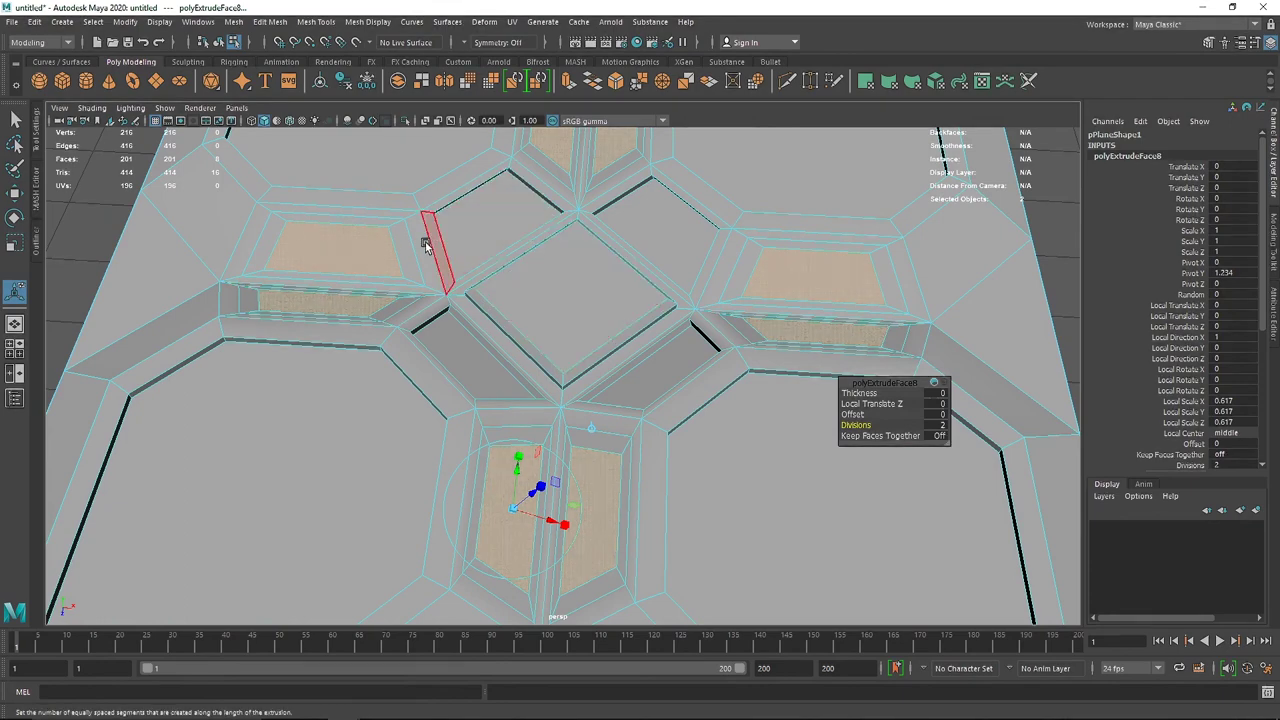
click(390, 224)
alt+drag(408, 243, 424, 266)
click(92, 22)
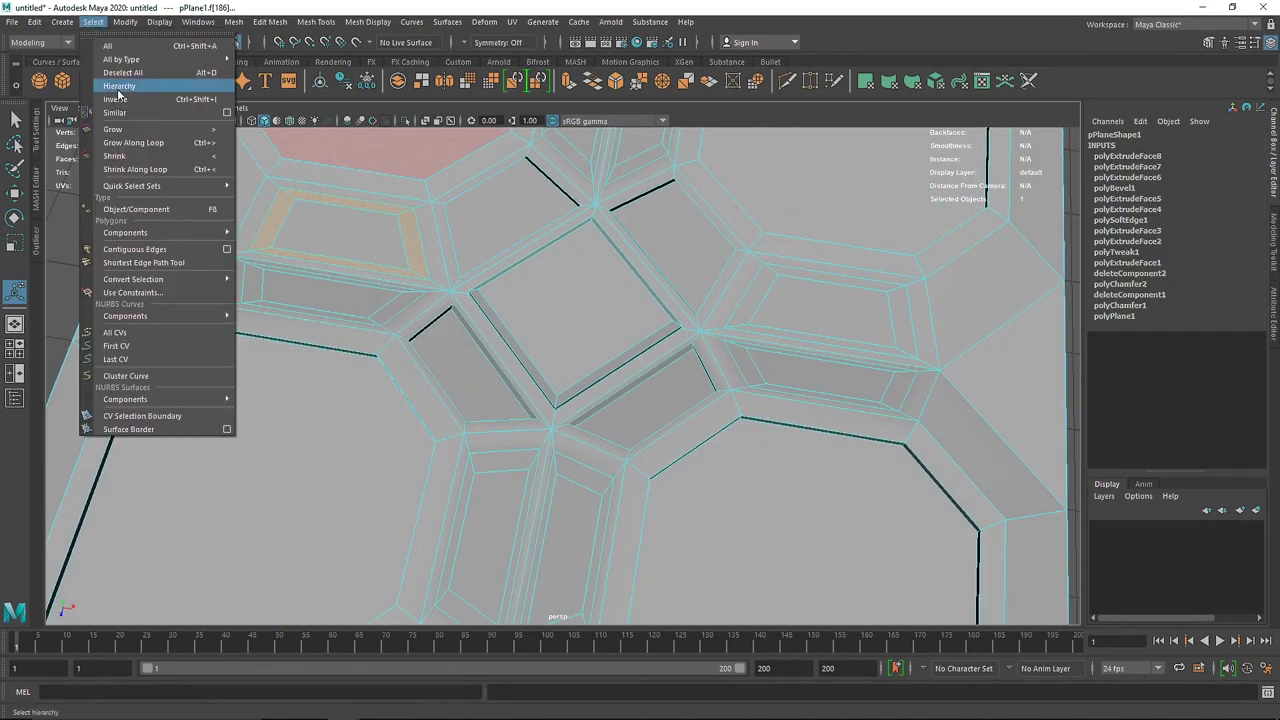
click(120, 96)
alt+drag(766, 320, 583, 306)
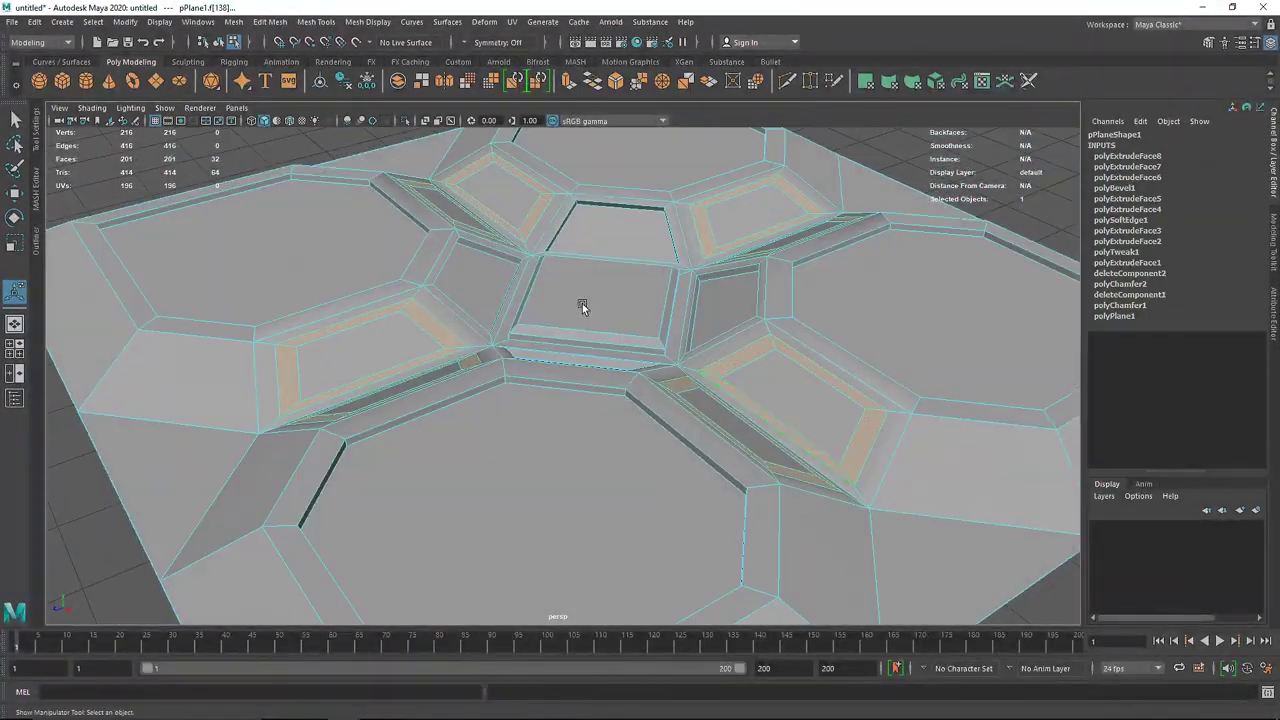
key(ctrl+e)
drag(381, 362, 371, 363)
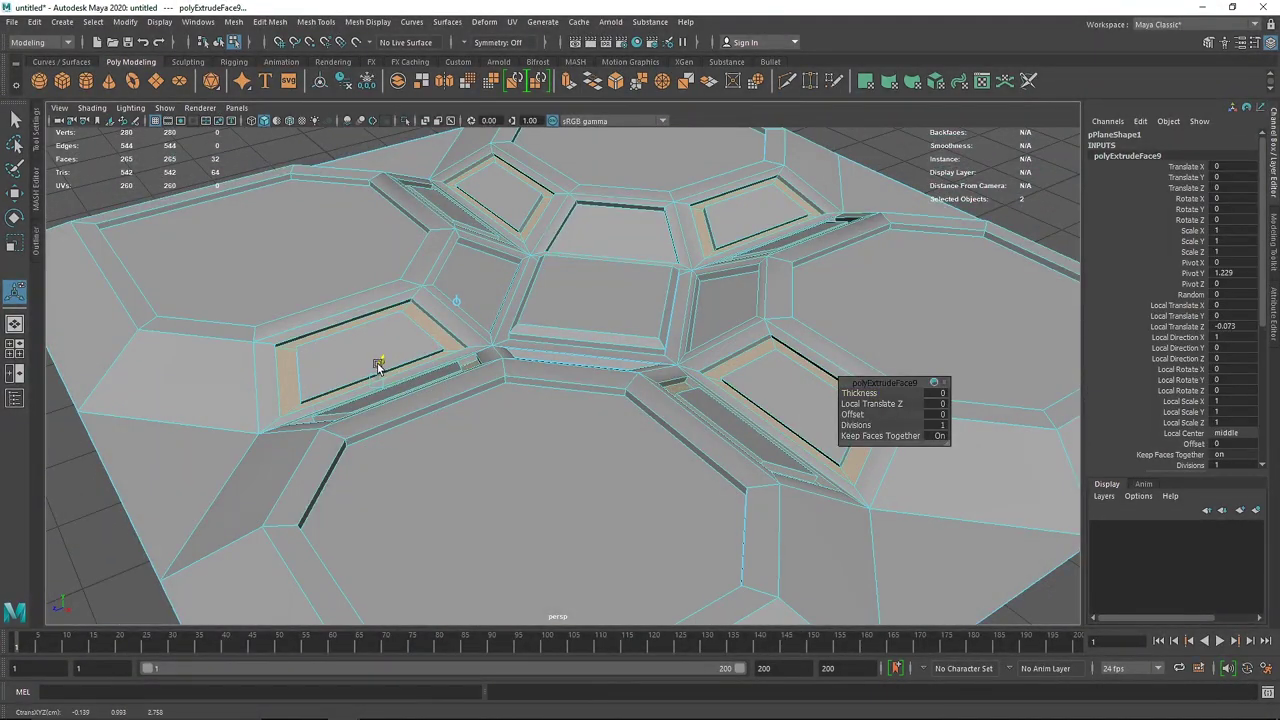
- Examine the recessed grooves and the whole panel in object mode from several angles
alt+drag(580, 357, 663, 343)
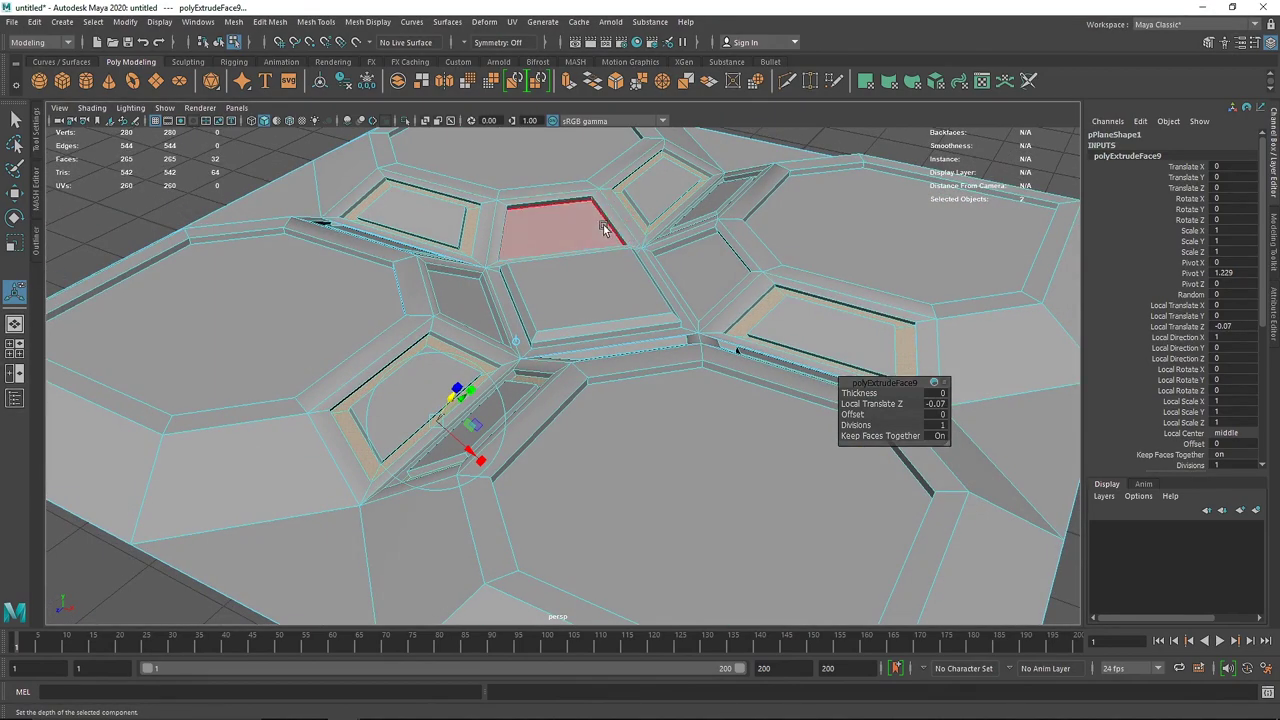
alt+drag(585, 262, 606, 264)
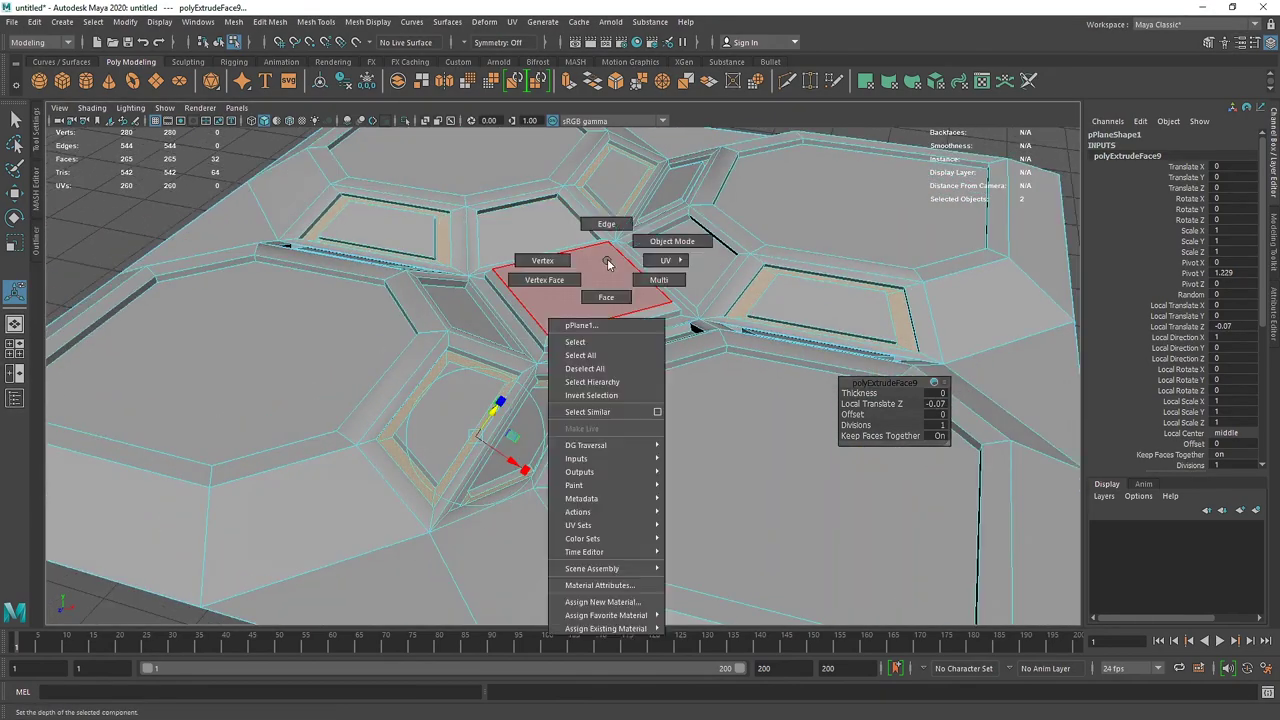
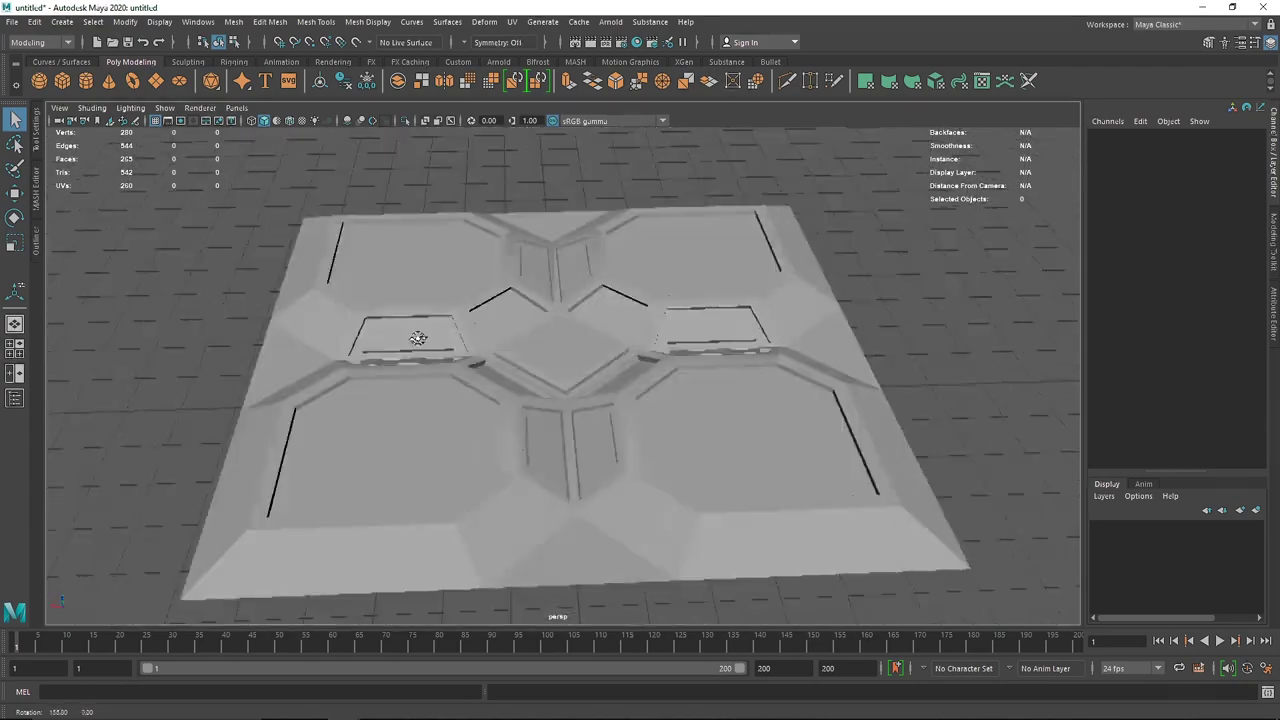
click(513, 248)
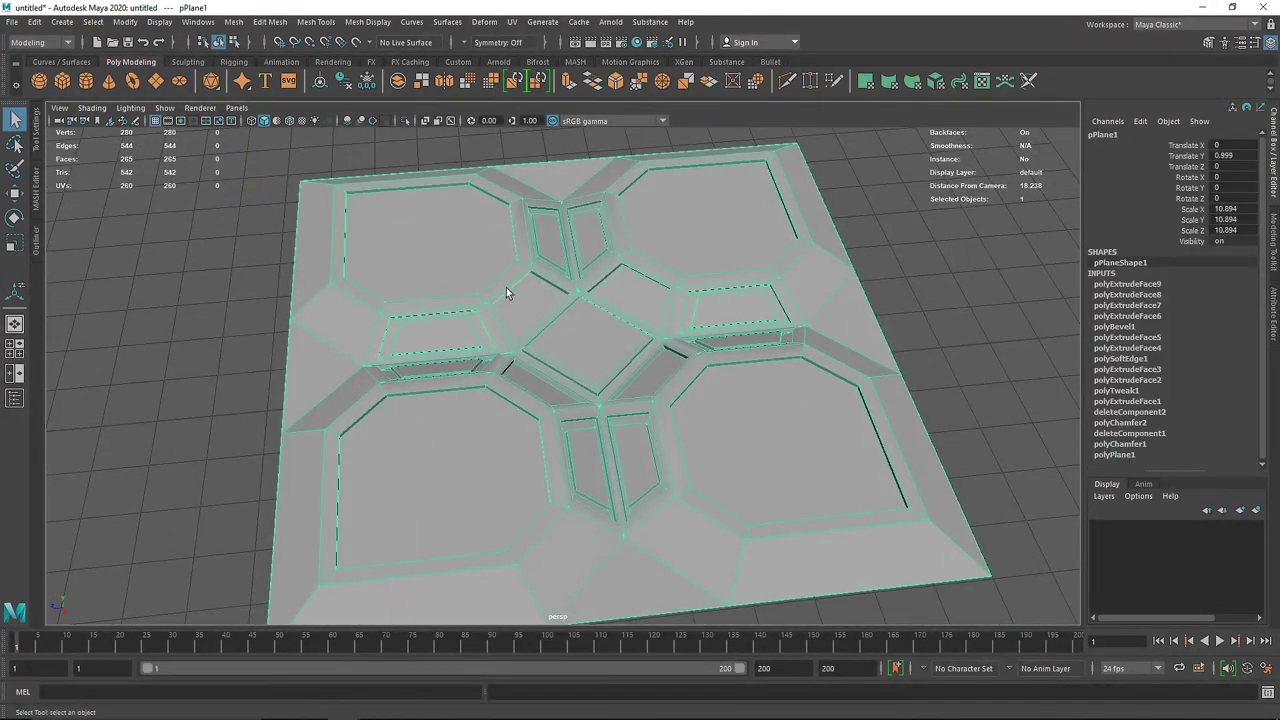
alt+drag(508, 286, 552, 286)
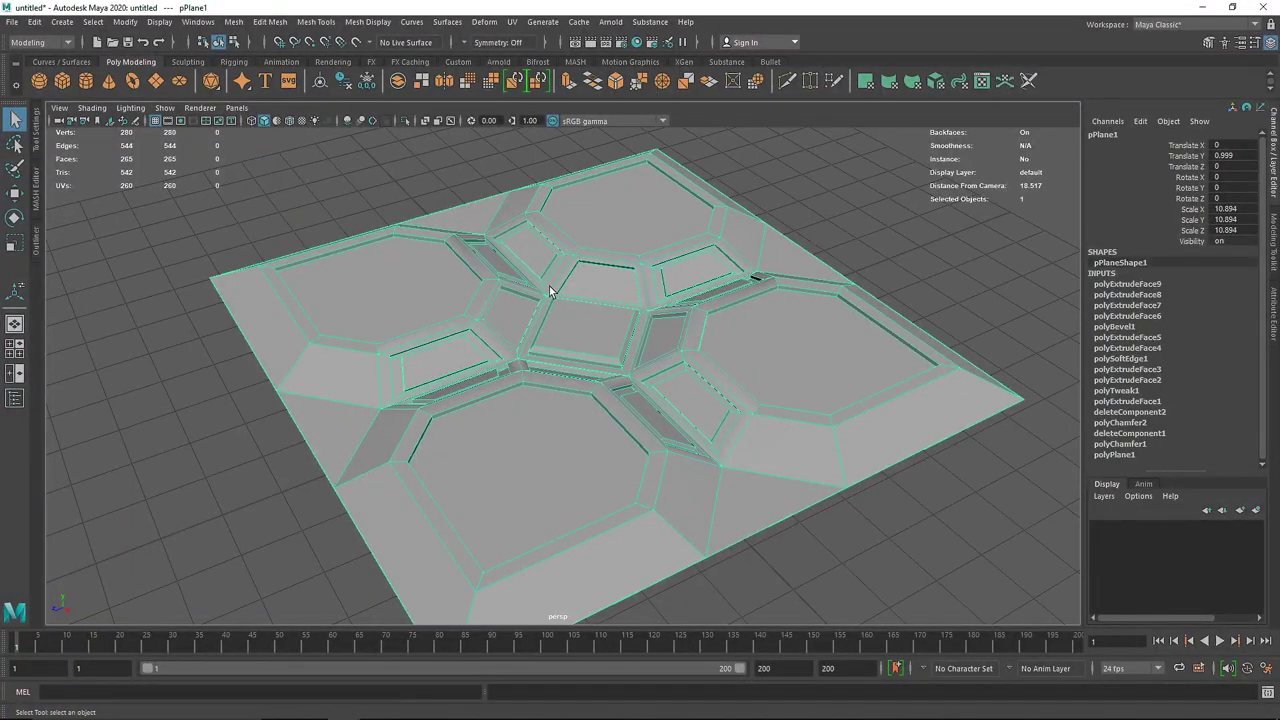
scroll(549, 291, up, 4)
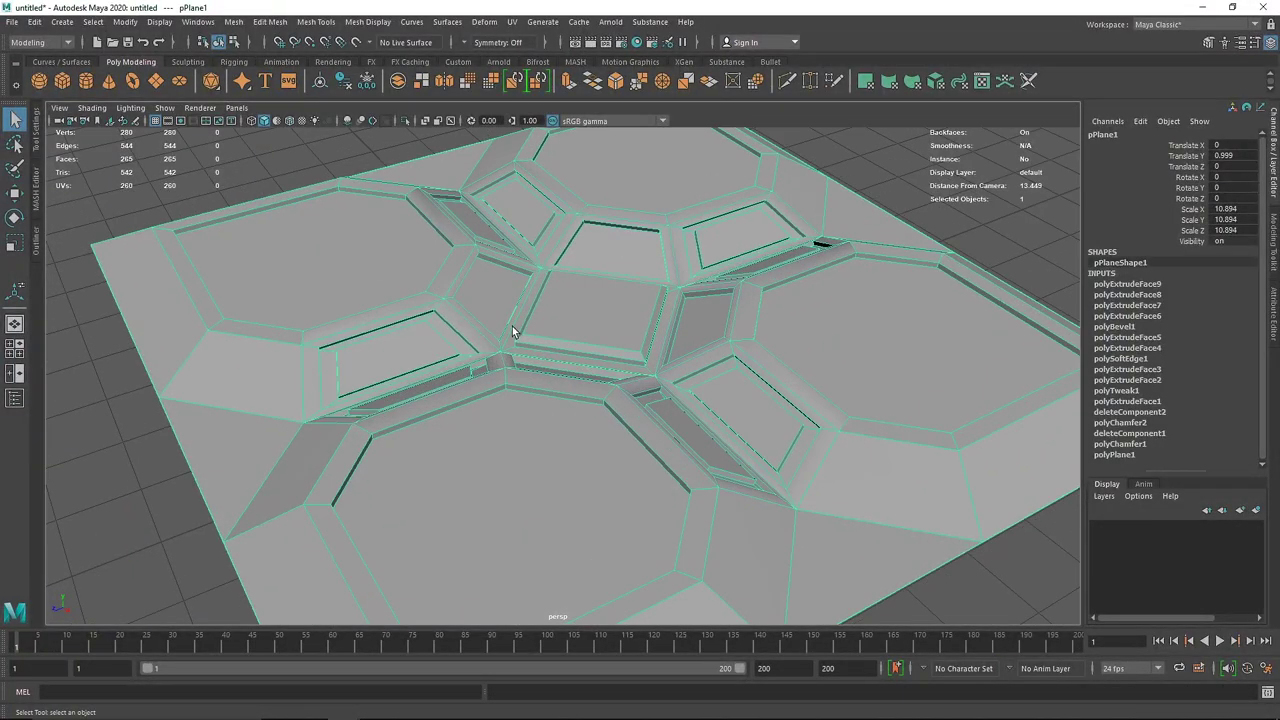
- Return to the groove face selection and assign a new Arnold aiStandardSurface material to those faces
right_drag(517, 213, 520, 244)
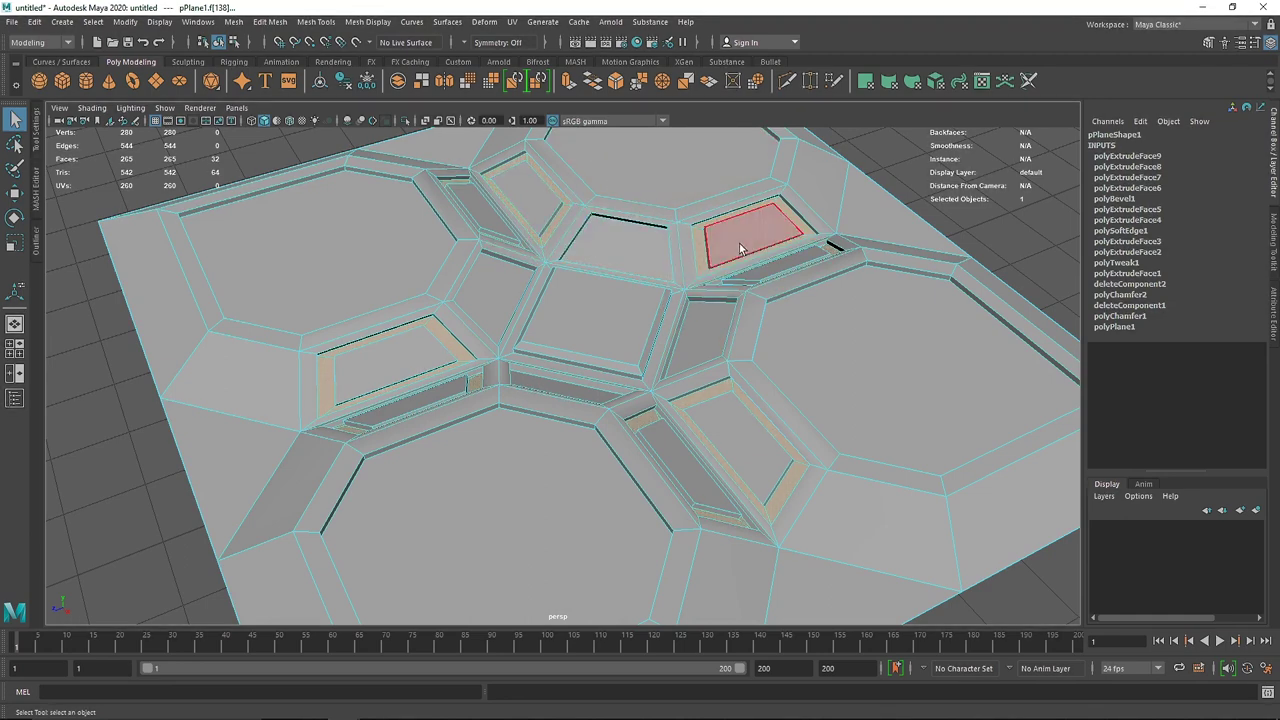
scroll(660, 266, up, 2)
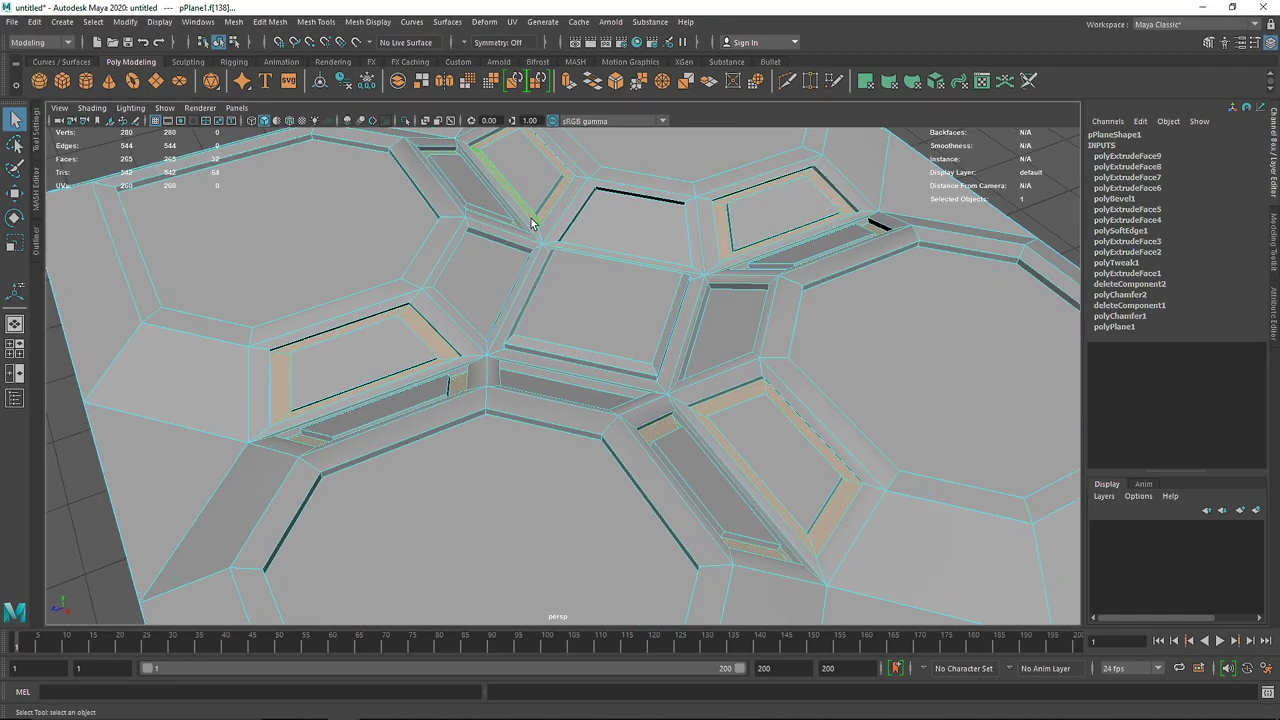
right_drag(532, 218, 577, 565)
click(548, 292)
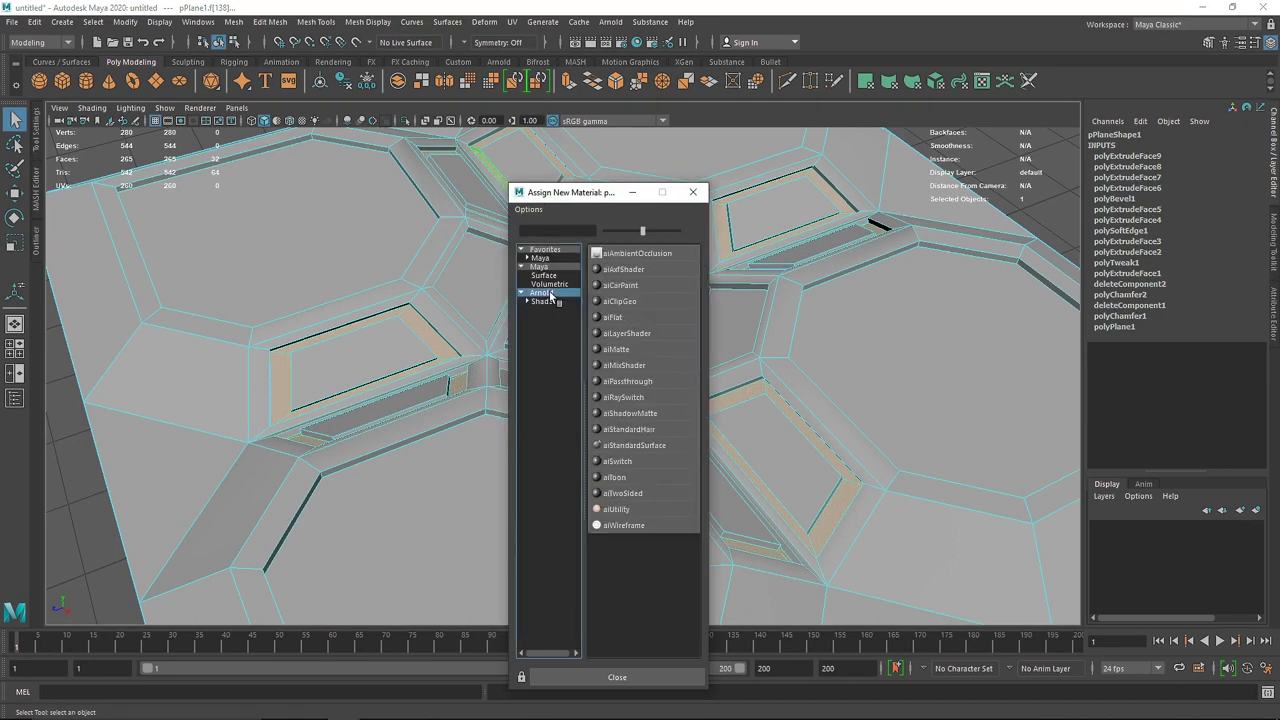
click(650, 444)
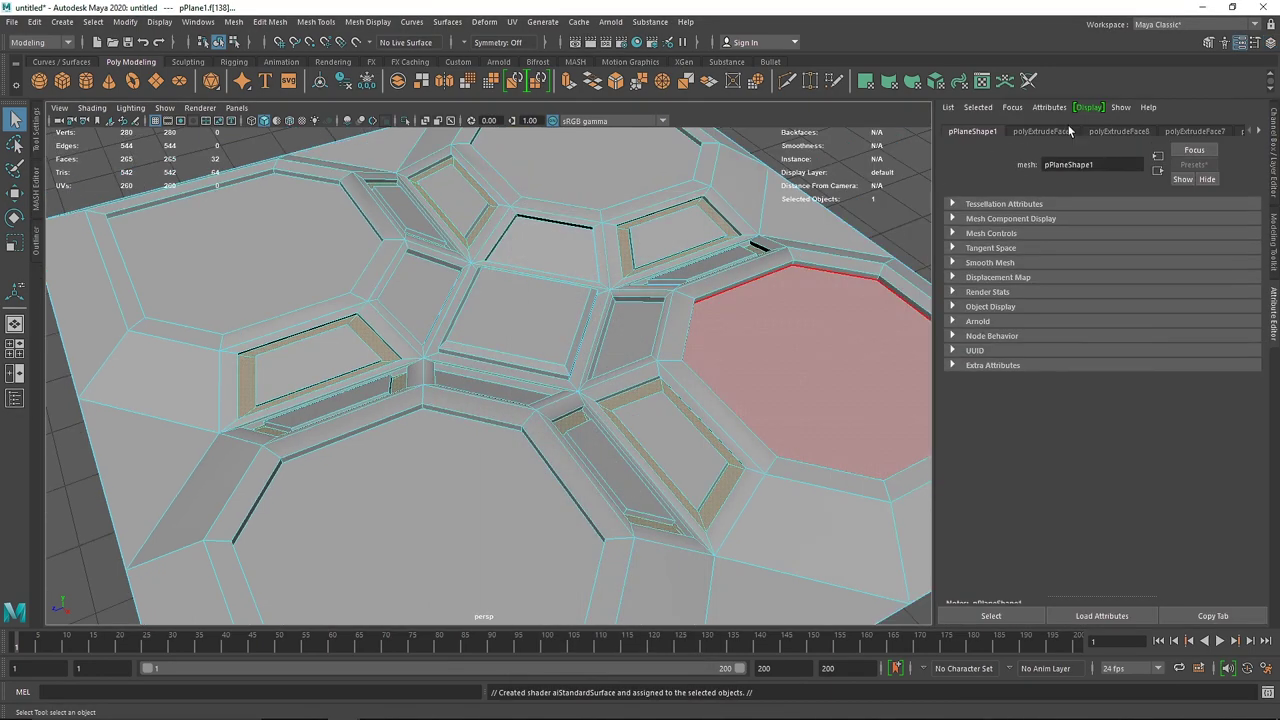
- Bring up the new groove material's attributes and rename it as Emission
scroll(1074, 129, down, 13)
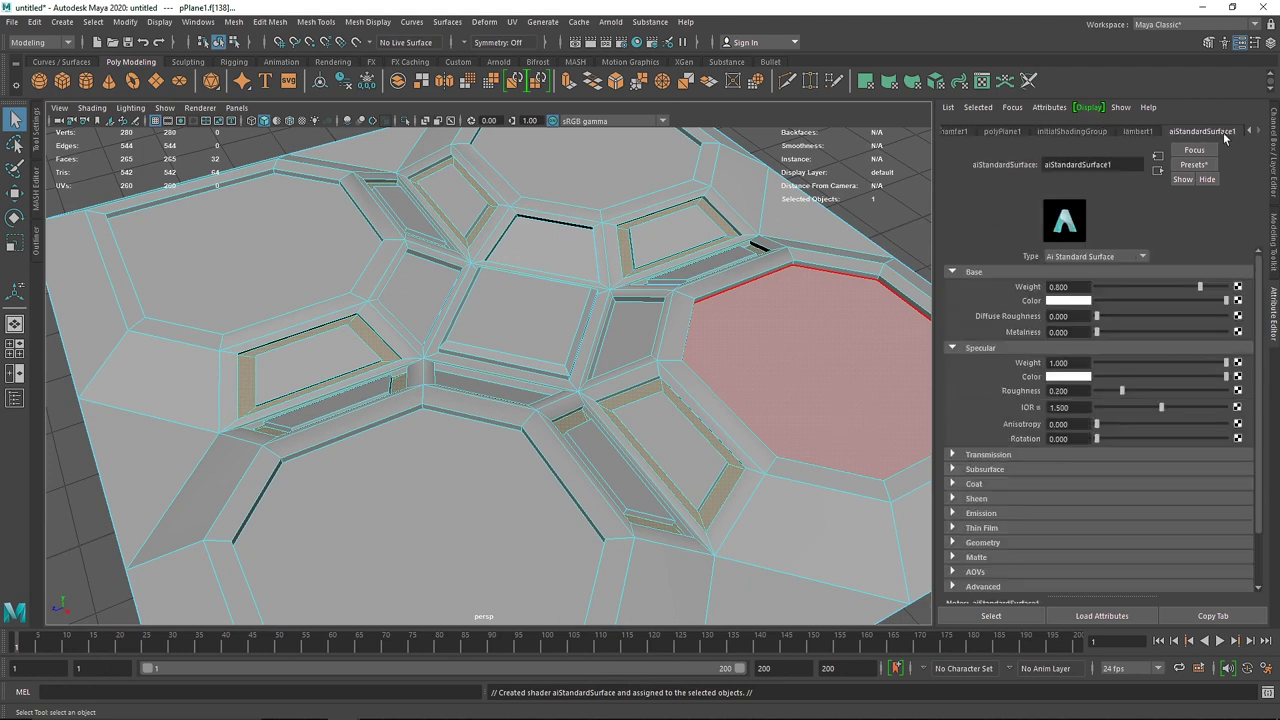
double_click(1040, 165)
text(a)
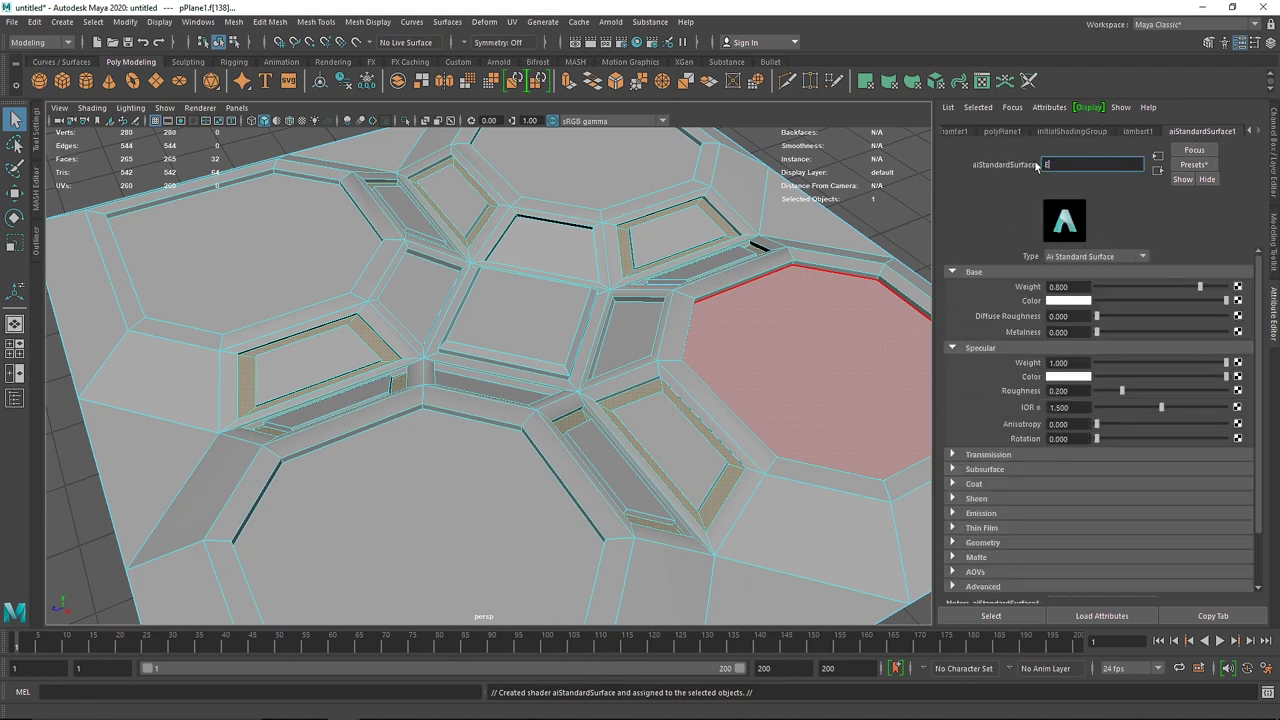
text(mission)
key(Return)
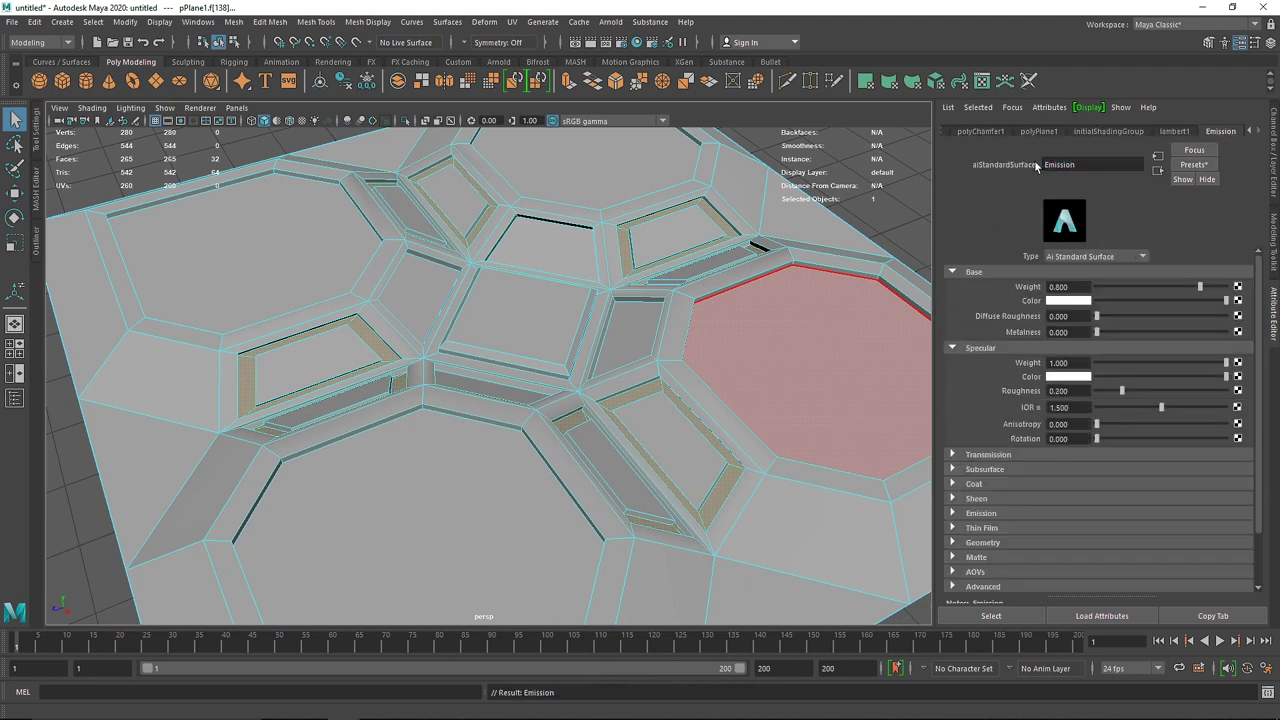
- Set the Emission material's emission weight to 3
click(998, 273)
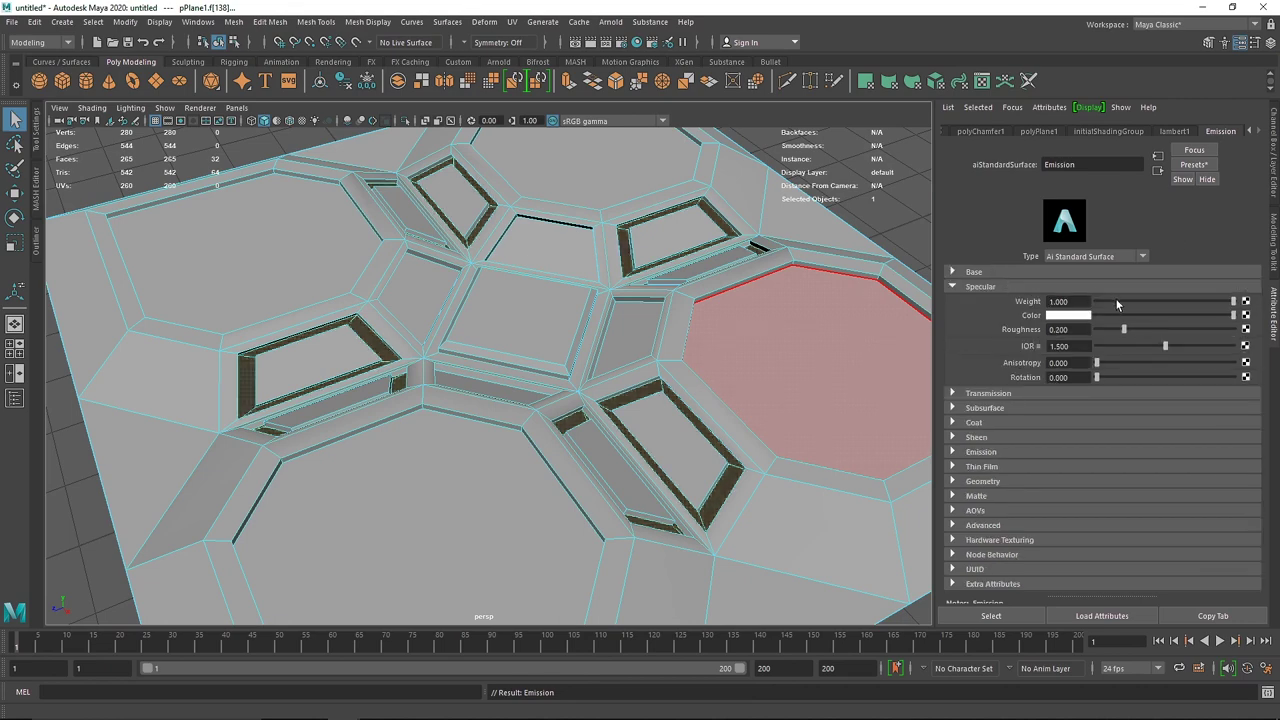
click(985, 287)
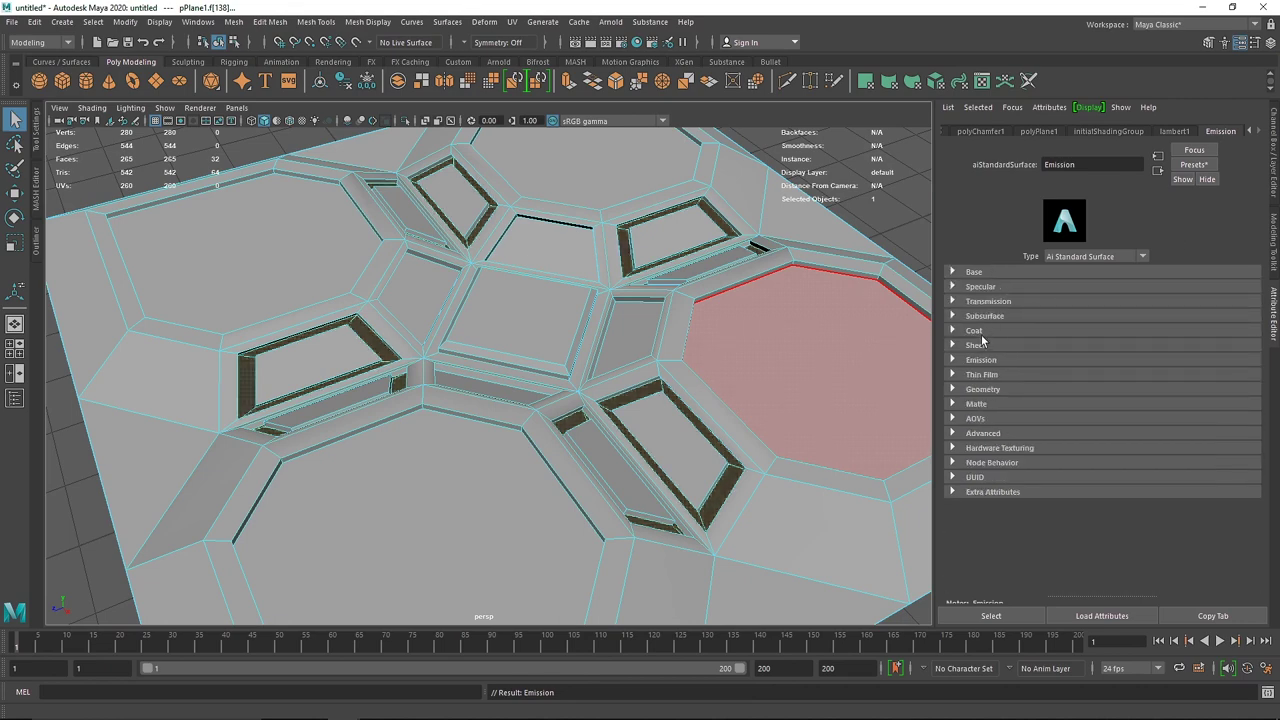
click(981, 360)
drag(1095, 375, 1274, 386)
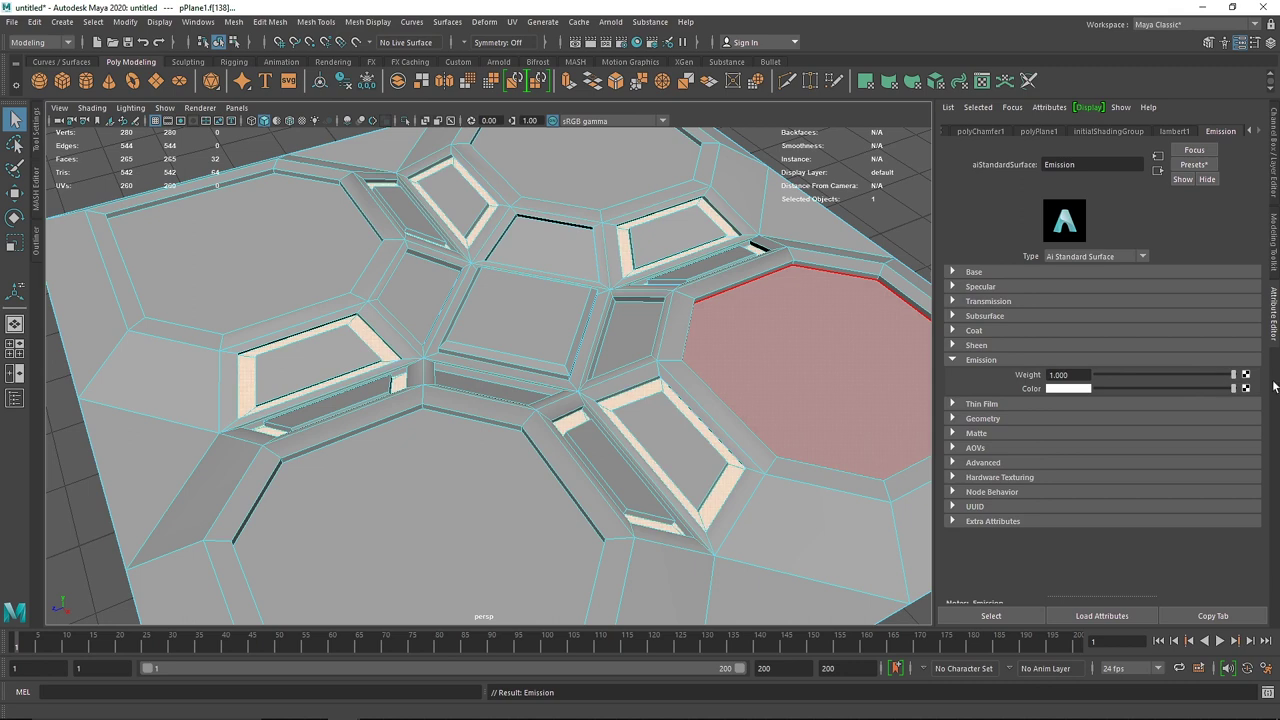
drag(1084, 376, 962, 375)
text(3)
key(Return)
- Set the emission colour to a light cyan with hue 180, saturation 0.588 and value 0.760
click(1081, 393)
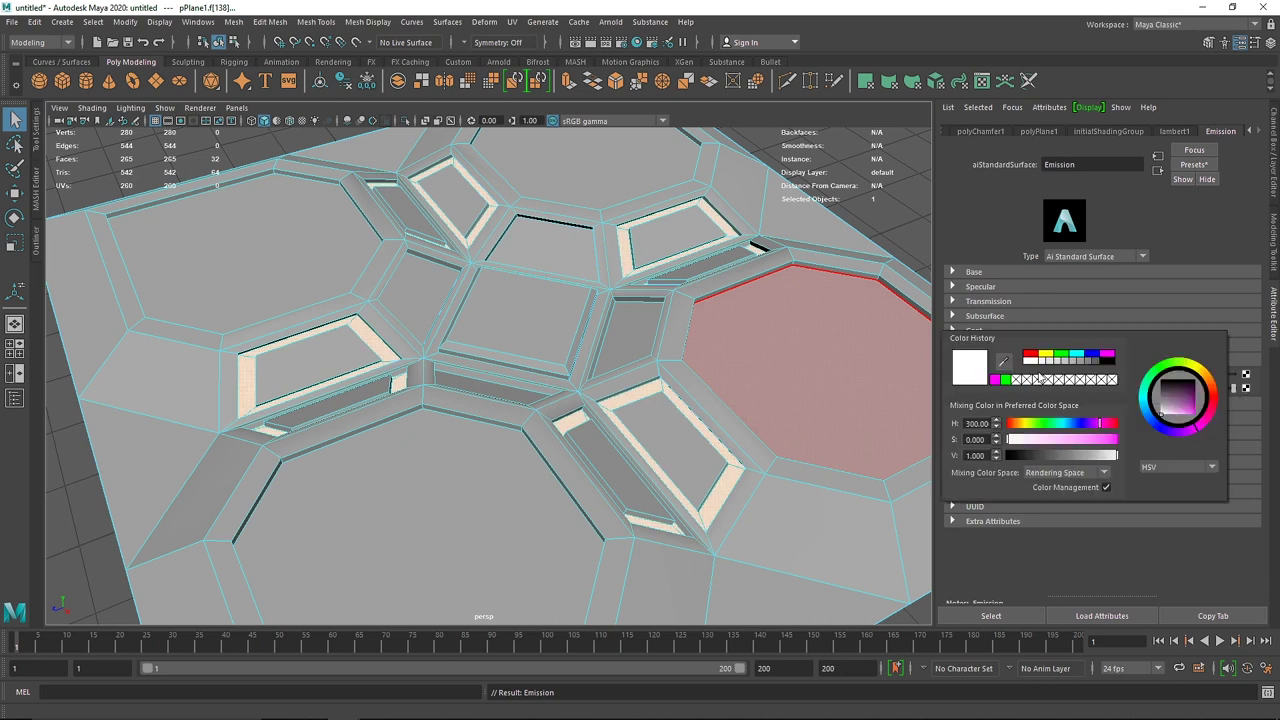
click(1078, 356)
mouse_move(1085, 440)
mouse_down()
mouse_move(1058, 450)
mouse_move(1071, 445)
mouse_up()
drag(1179, 418, 1183, 414)
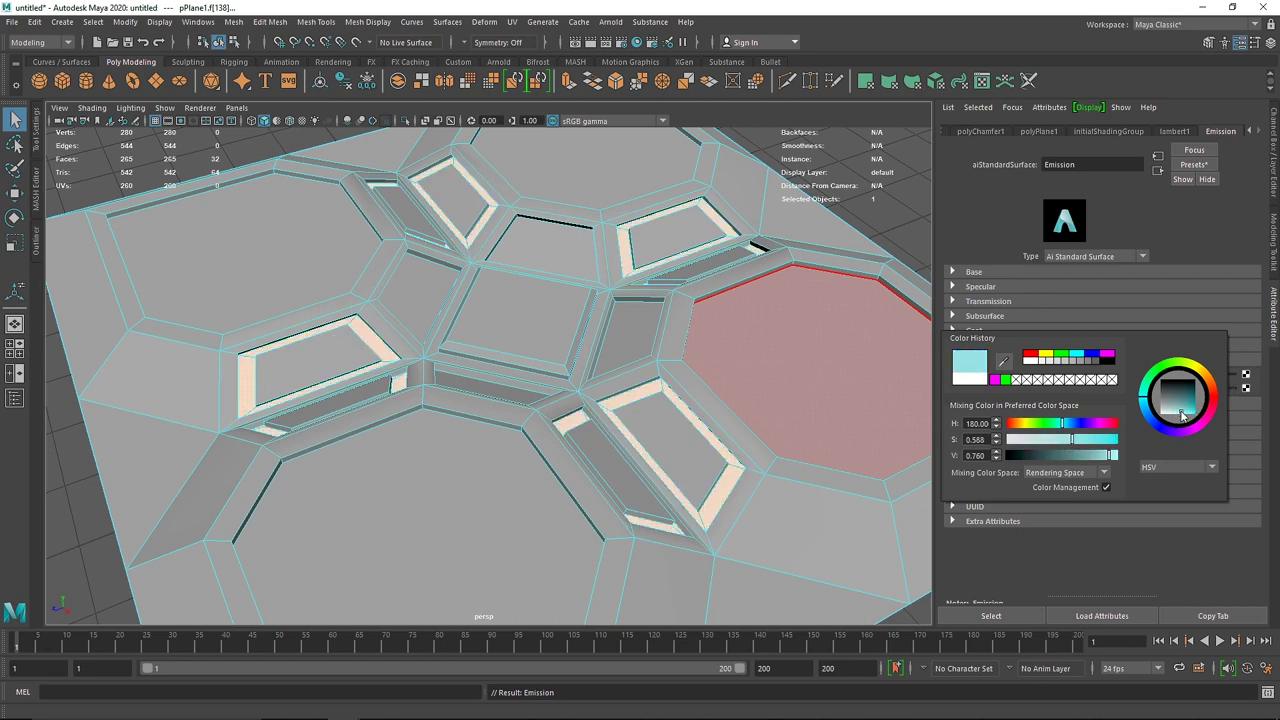
- Invert the face selection and assign a new Arnold aiStandardSurface material to all faces outside the glowing grooves
scroll(580, 240, down, 2)
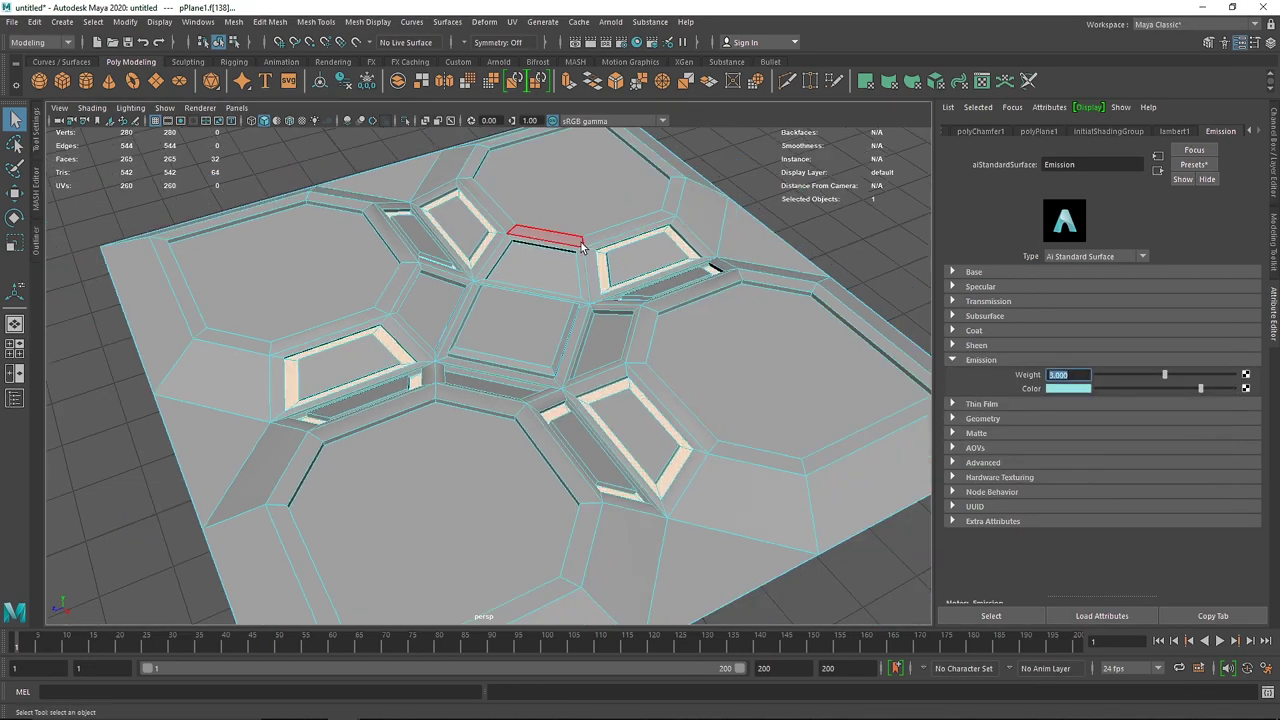
mouse_move(556, 238)
right_down()
mouse_move(603, 220)
mouse_move(556, 268)
mouse_move(552, 247)
right_up()
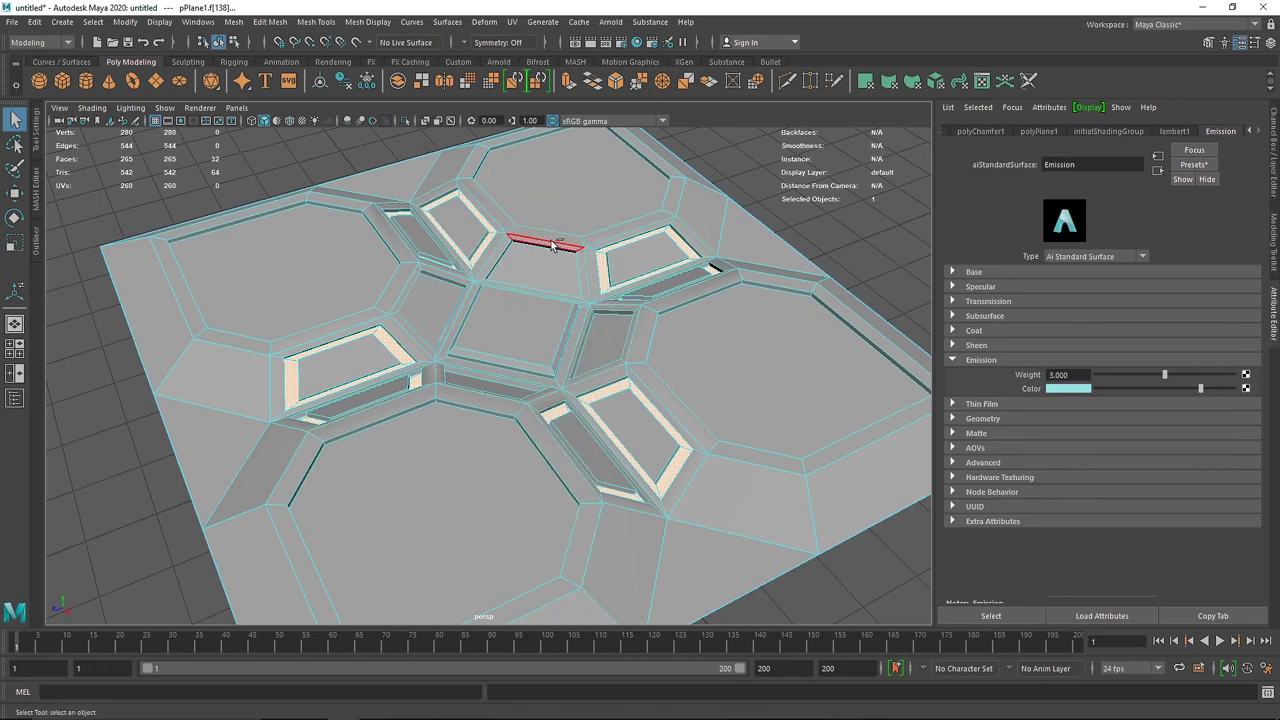
key(ctrl+shift+i)
alt+drag(161, 378, 457, 263)
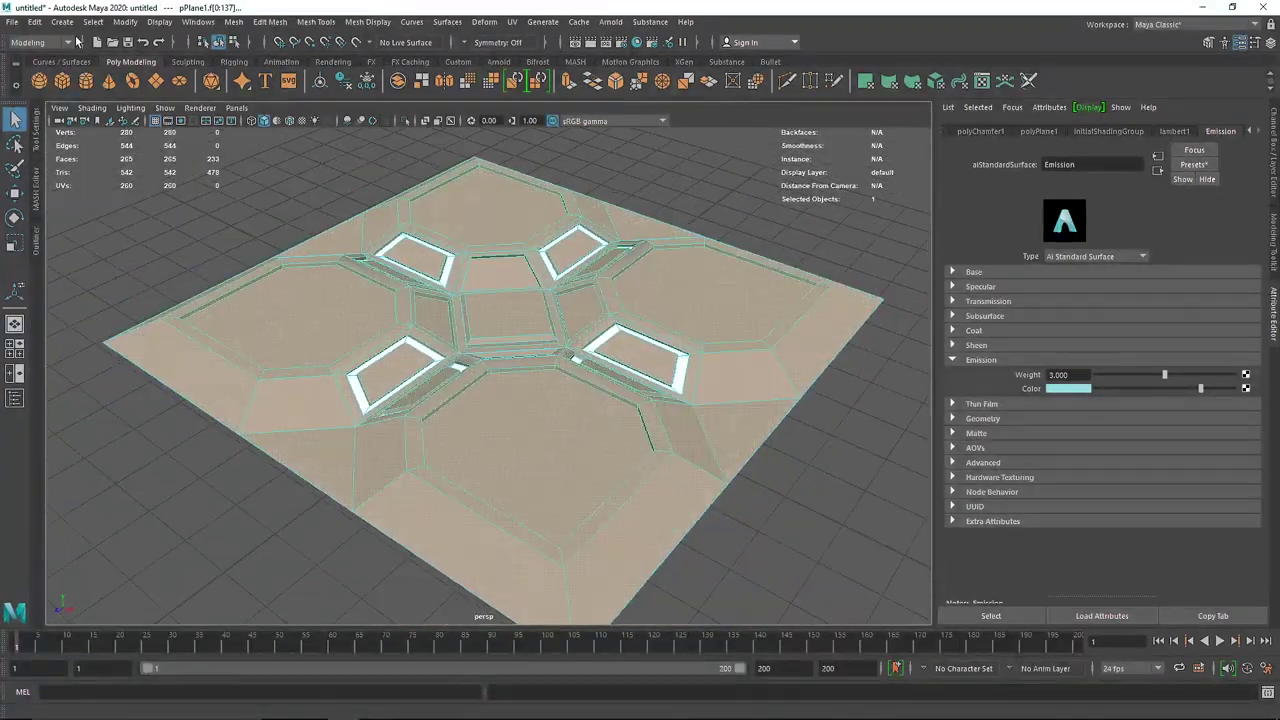
click(95, 21)
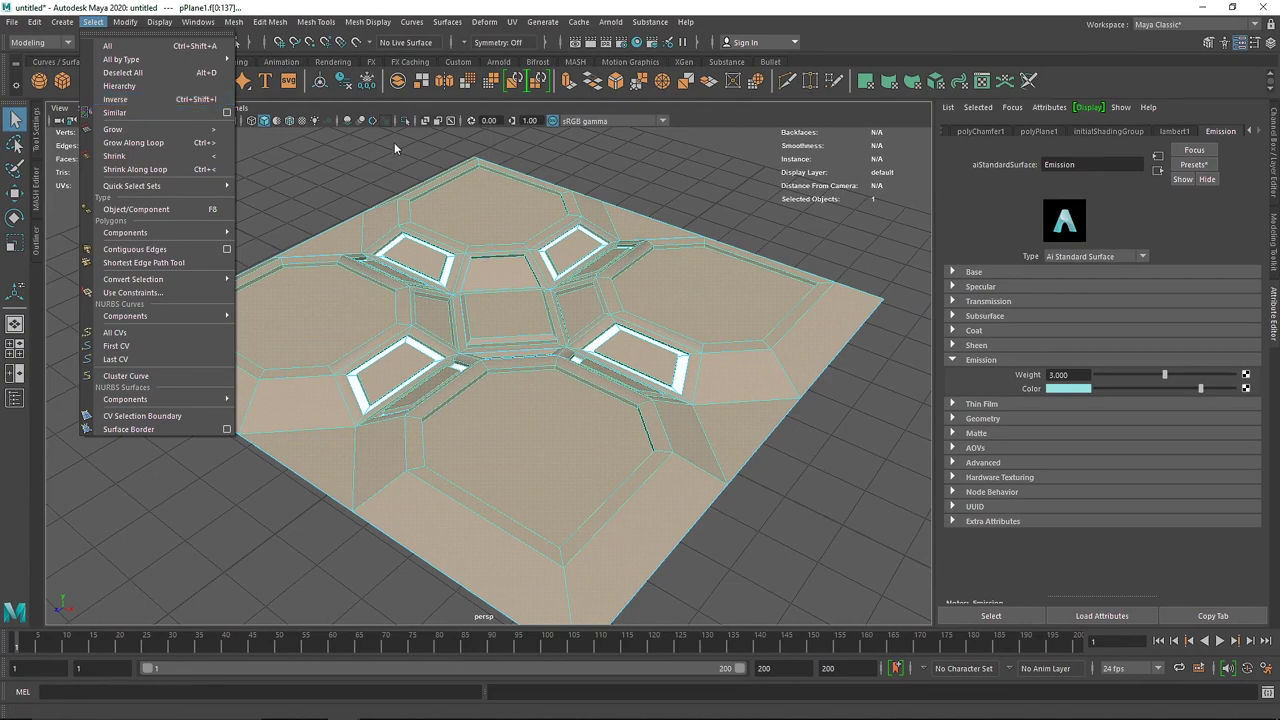
click(482, 199)
scroll(484, 199, up, 2)
right_drag(484, 199, 479, 540)
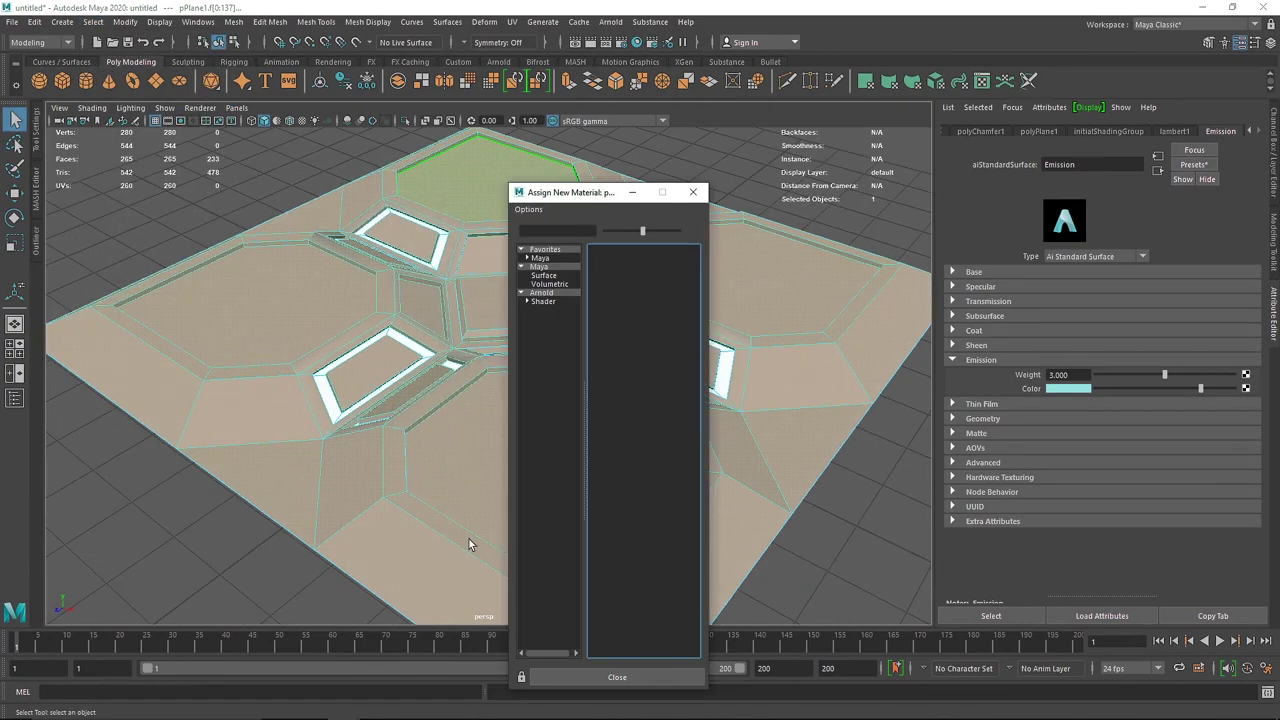
click(541, 292)
click(631, 447)
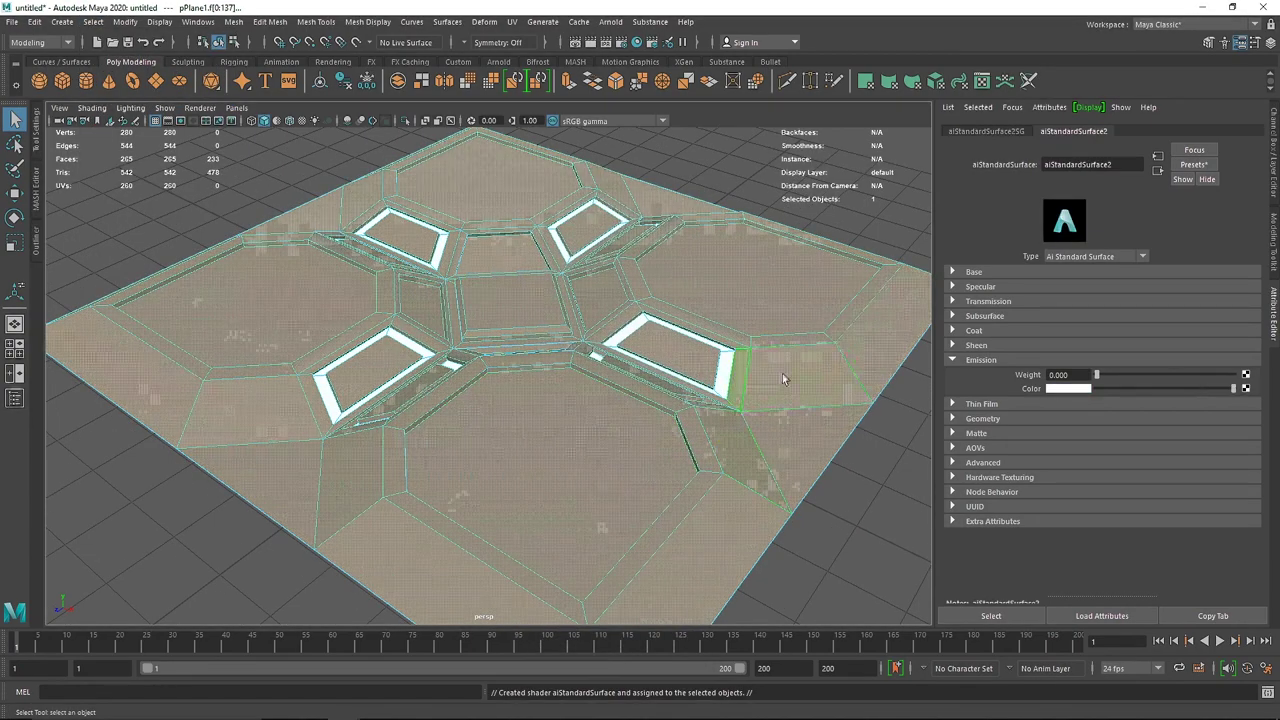
- Rename the panel's new material as Chrome and apply a material preset to it
drag(1138, 164, 981, 167)
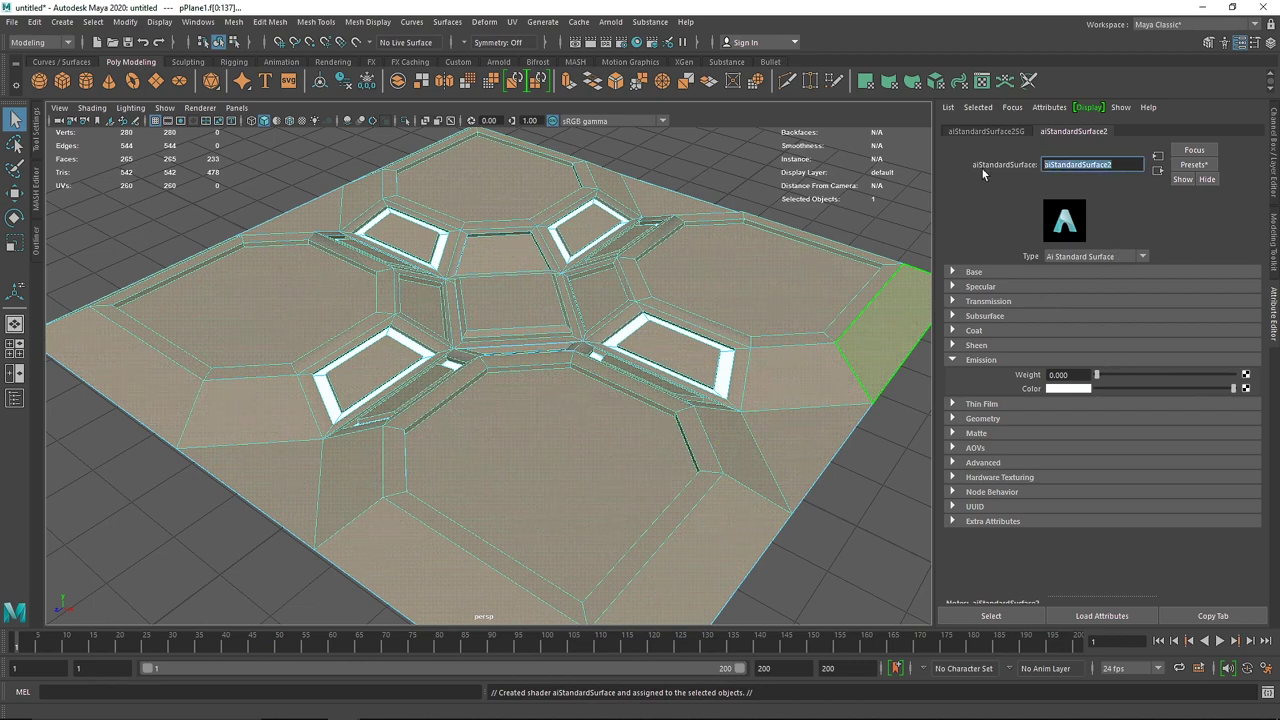
text(Chrome)
key(Return)
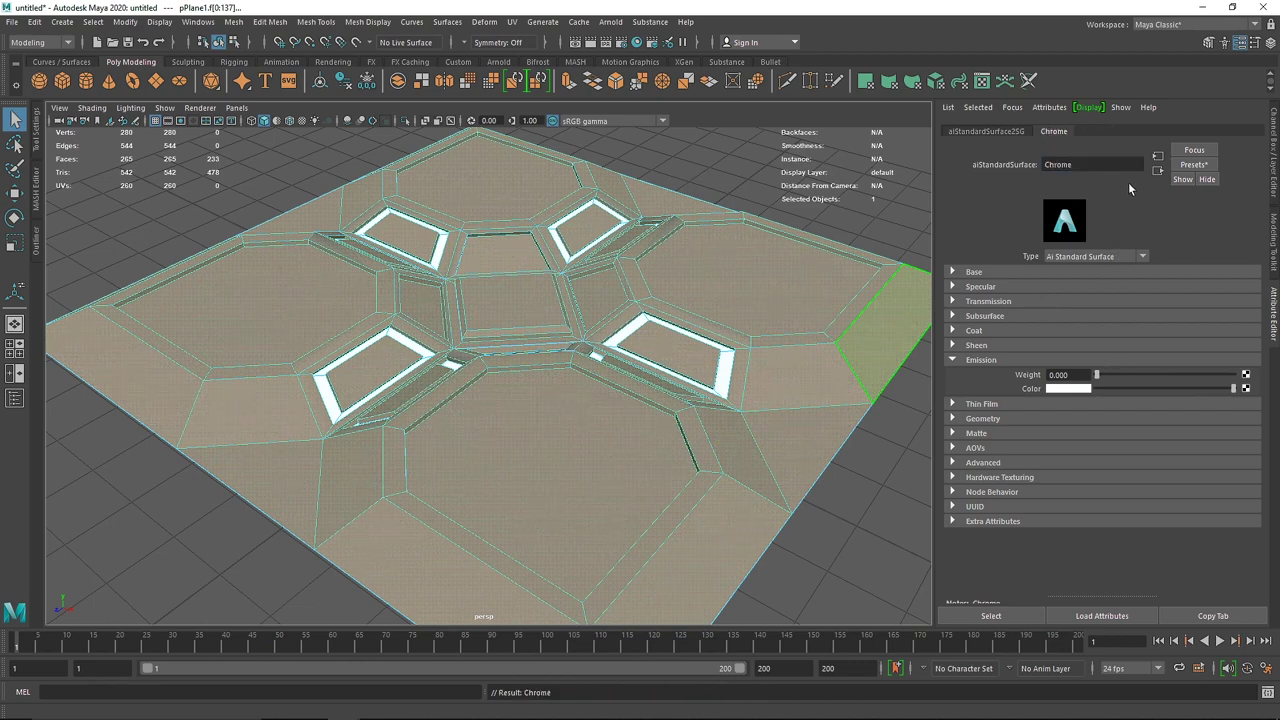
click(1194, 164)
mouse_move(1152, 297)
click(1066, 297)
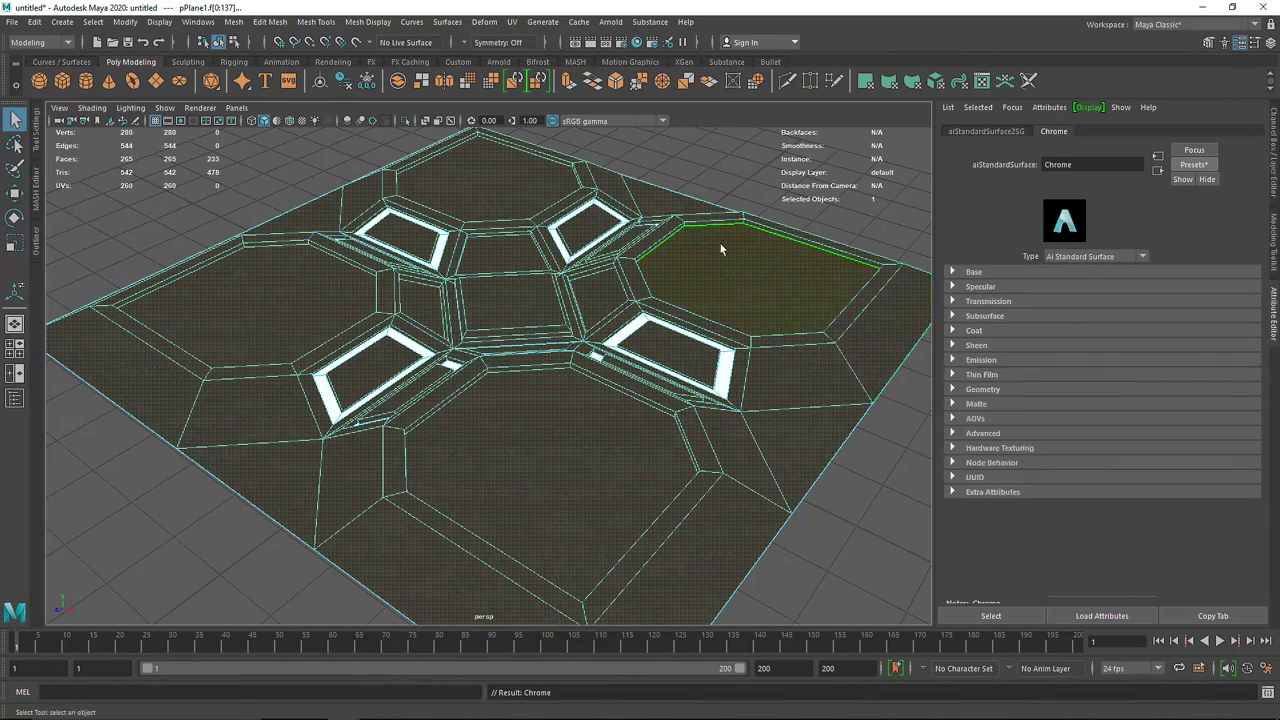
- Return the panel to object mode, deselect it, and shade the perspective view with the default material
right_drag(698, 232, 822, 178)
click(822, 178)
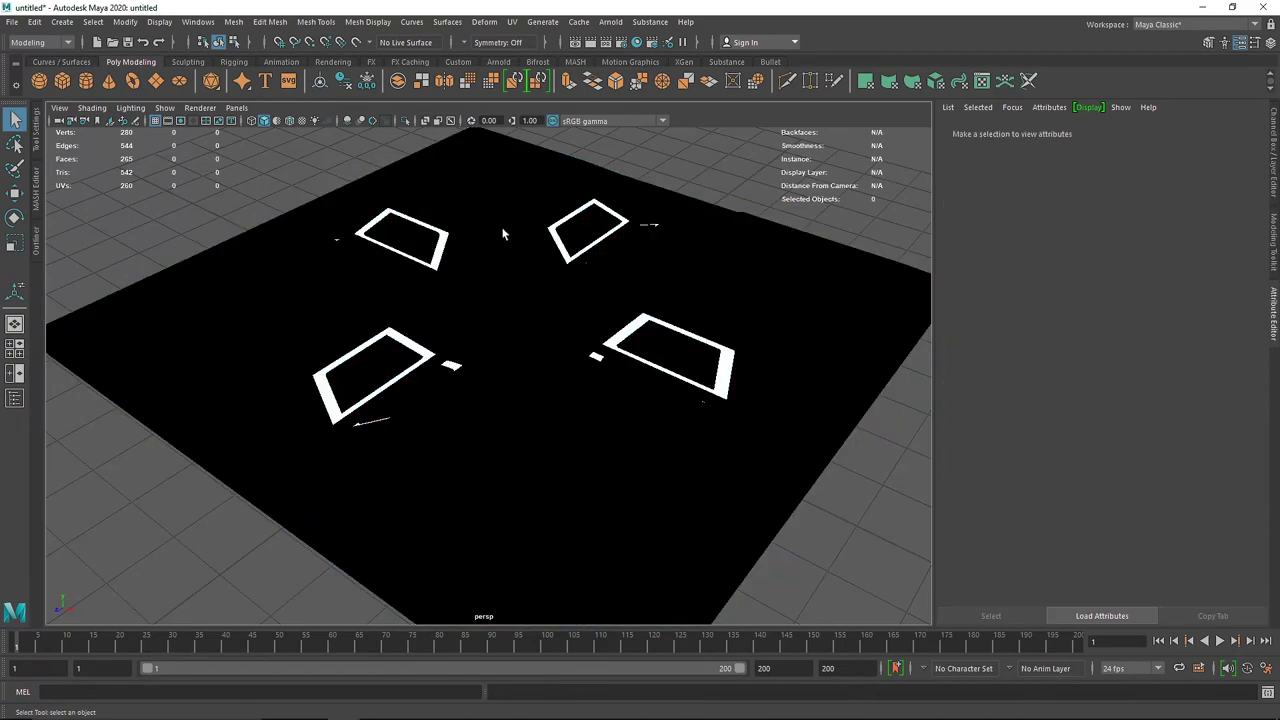
alt+drag(505, 232, 550, 232)
click(277, 121)
alt+drag(364, 175, 515, 262)
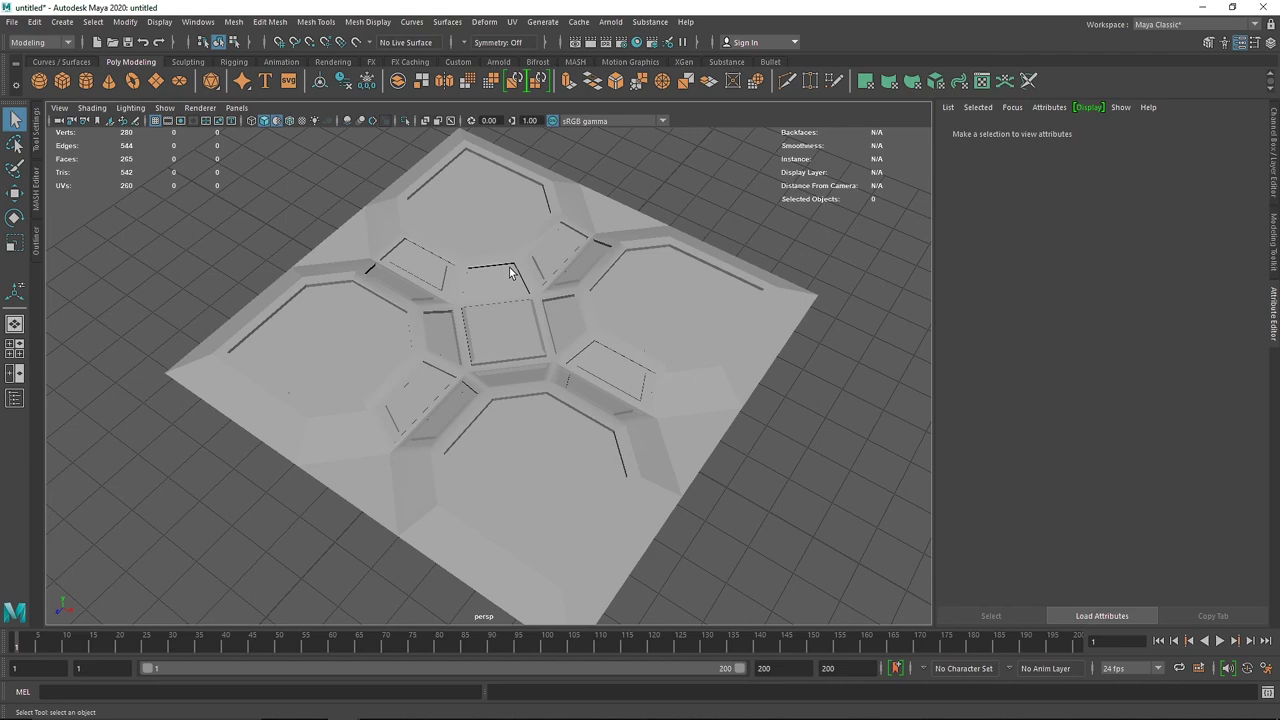
- Create a MASH network from the panel plane
click(527, 213)
alt+drag(484, 350, 492, 262)
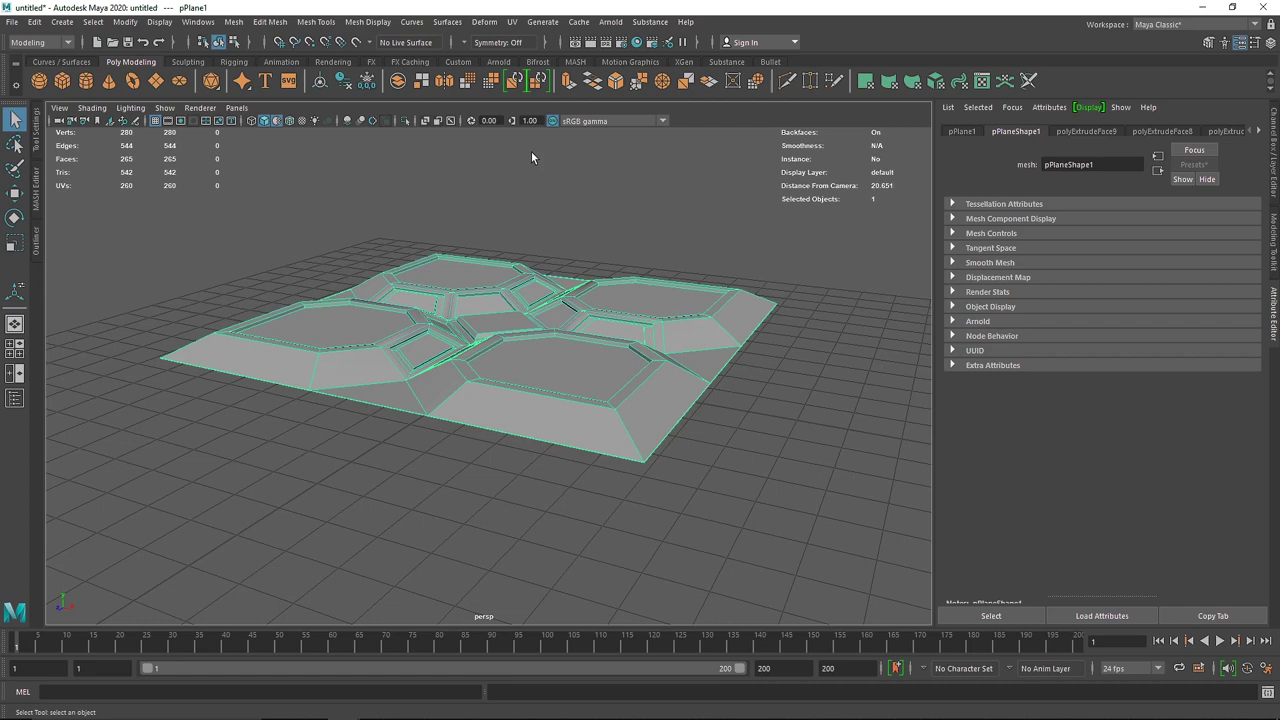
click(575, 61)
click(39, 81)
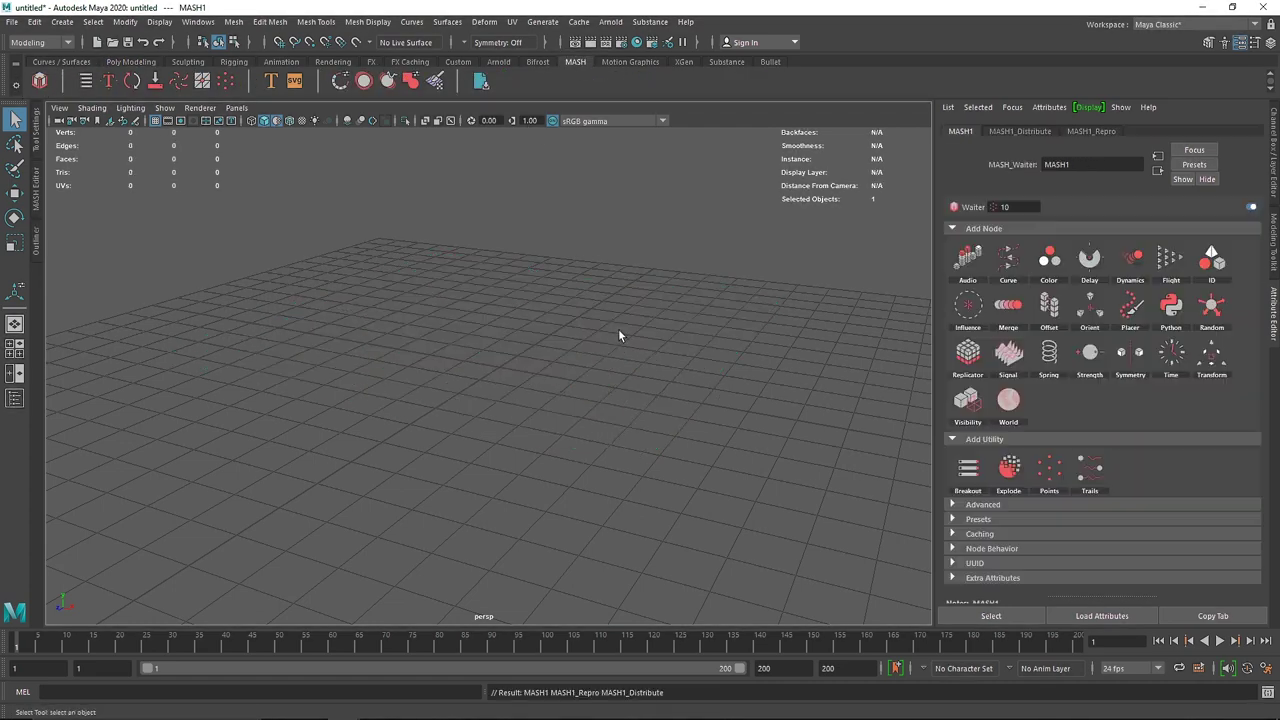
scroll(618, 329, down, 3)
- Try a linear MASH distribution of 4 points with Distance X at 37
click(1046, 133)
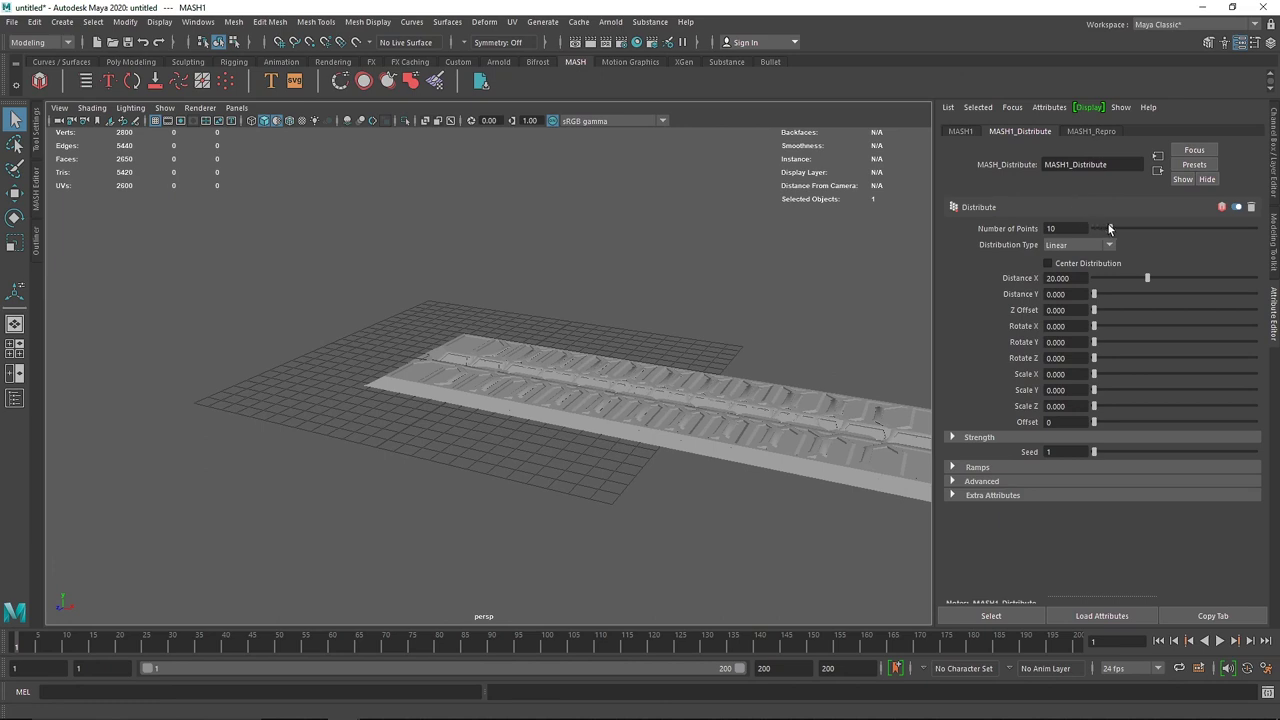
drag(1110, 228, 1066, 225)
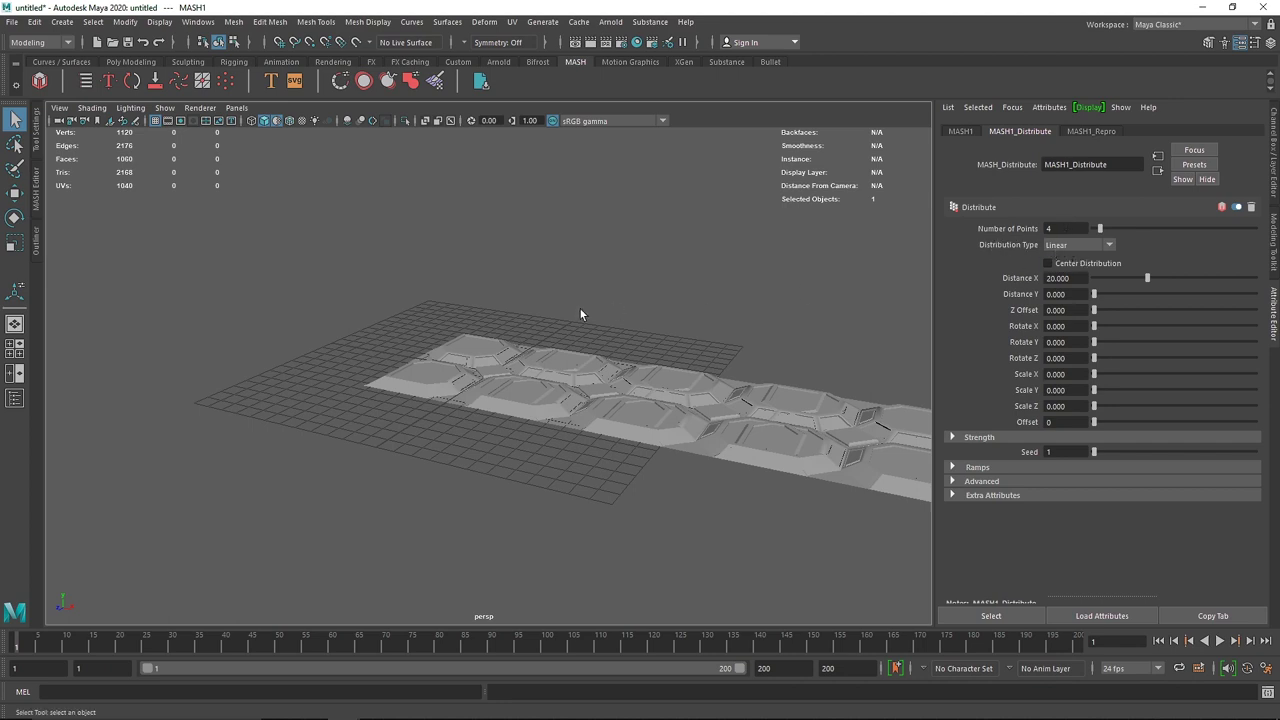
drag(1129, 282, 1191, 283)
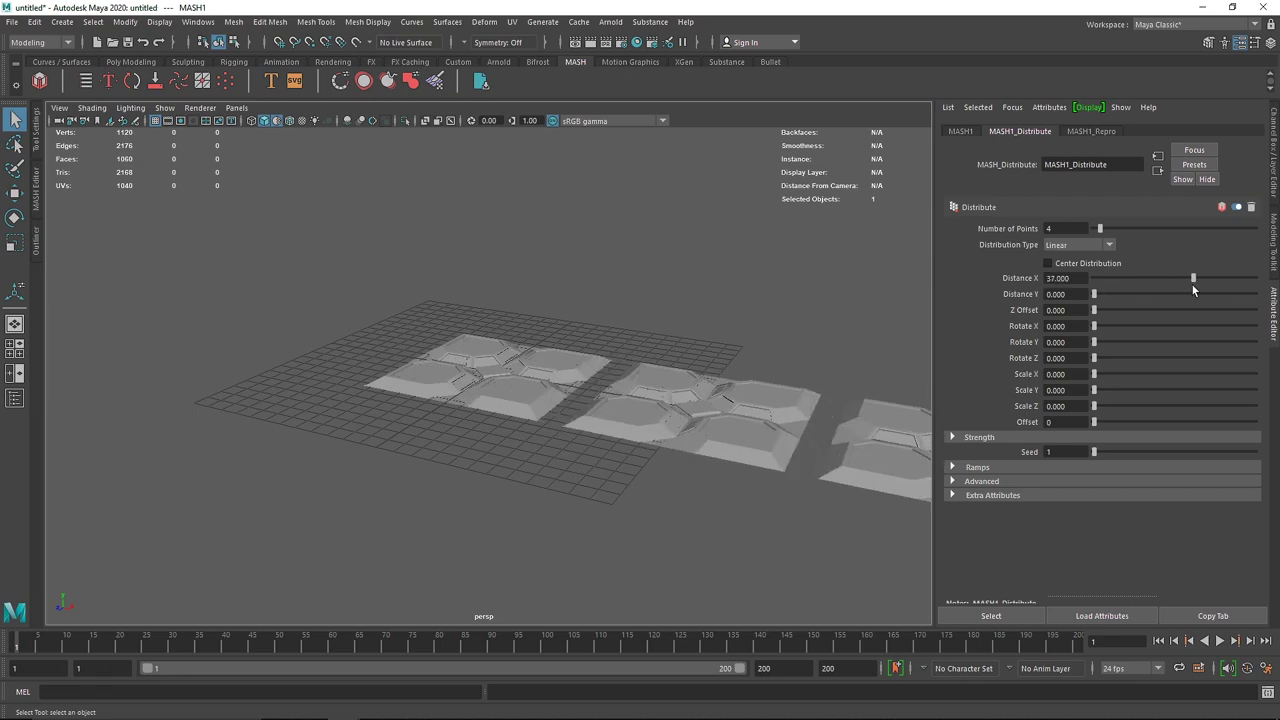
alt+drag(497, 349, 795, 341)
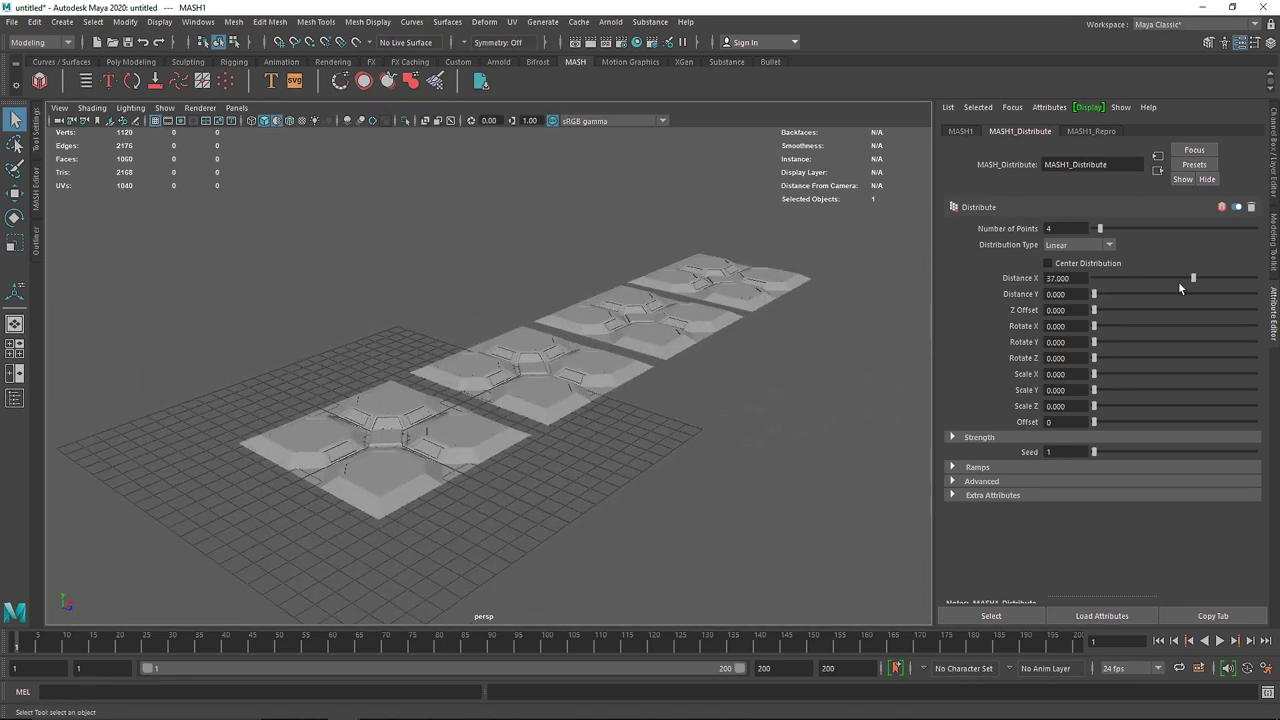
drag(1193, 279, 1057, 258)
key(ctrl+z)
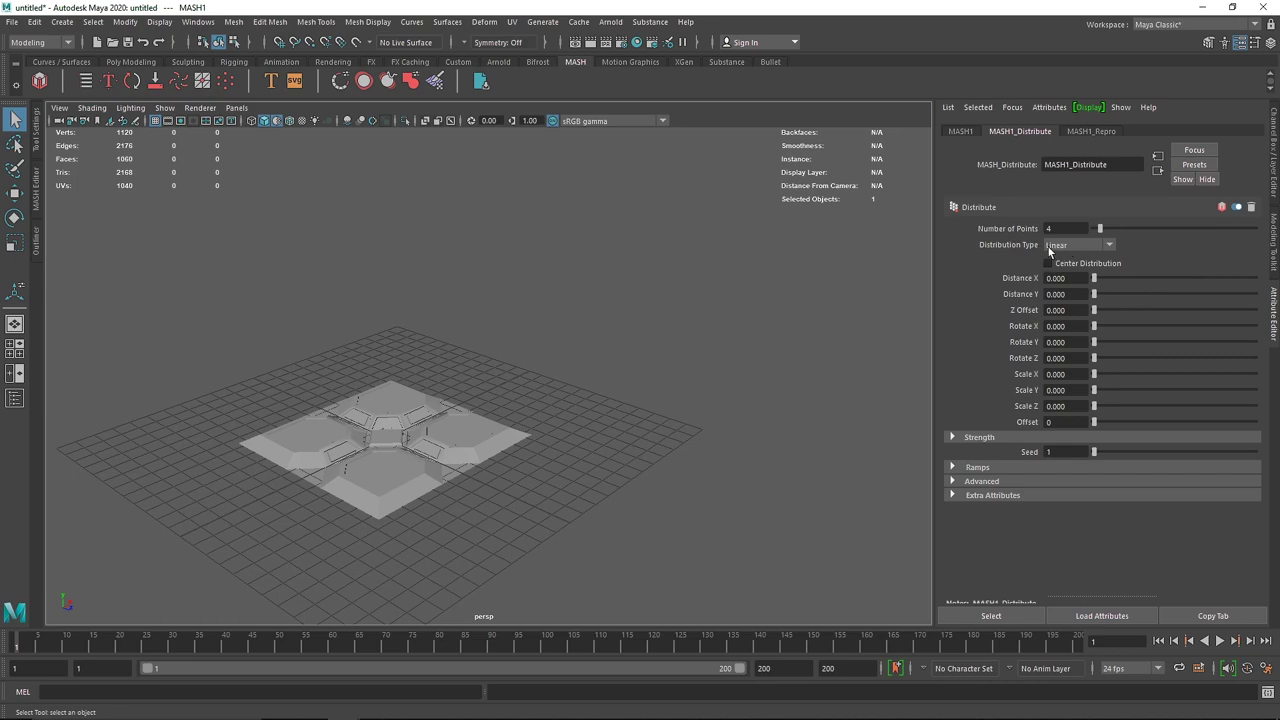
- Change the MASH distribution type to Grid
click(1049, 251)
click(1075, 290)
alt+drag(560, 360, 437, 378)
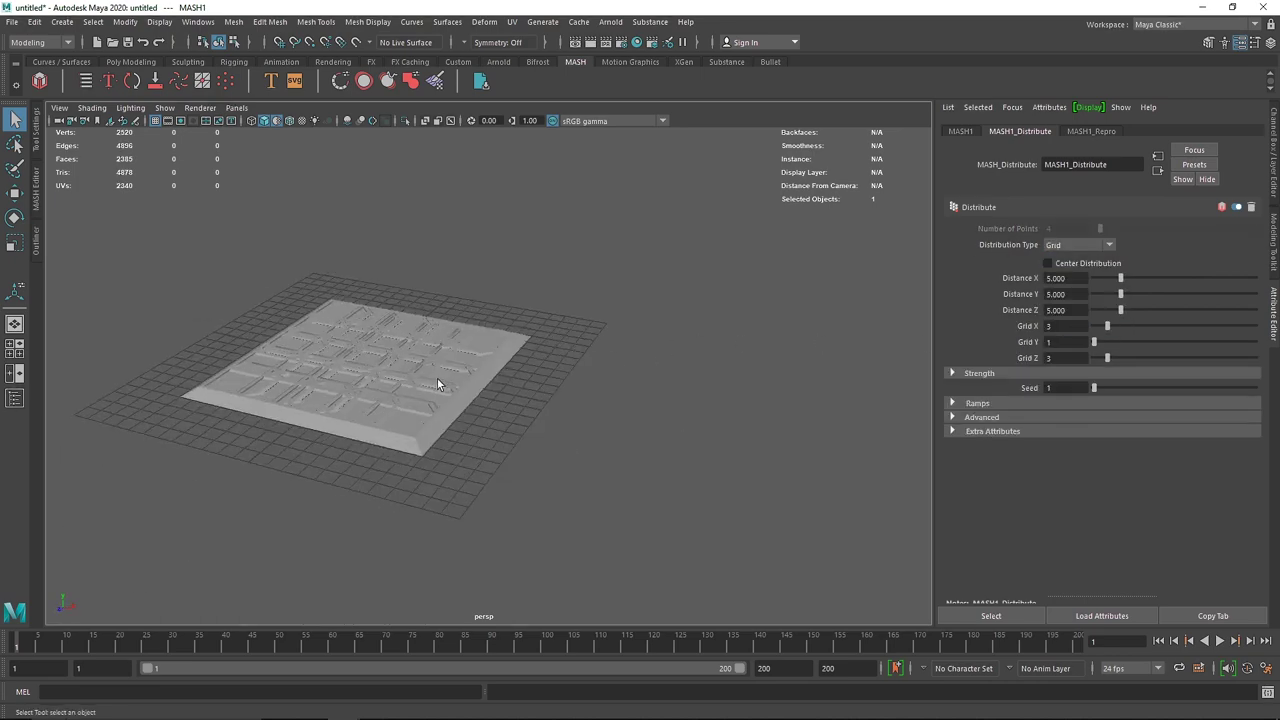
scroll(437, 378, up, 5)
alt+middle_drag(371, 384, 617, 366)
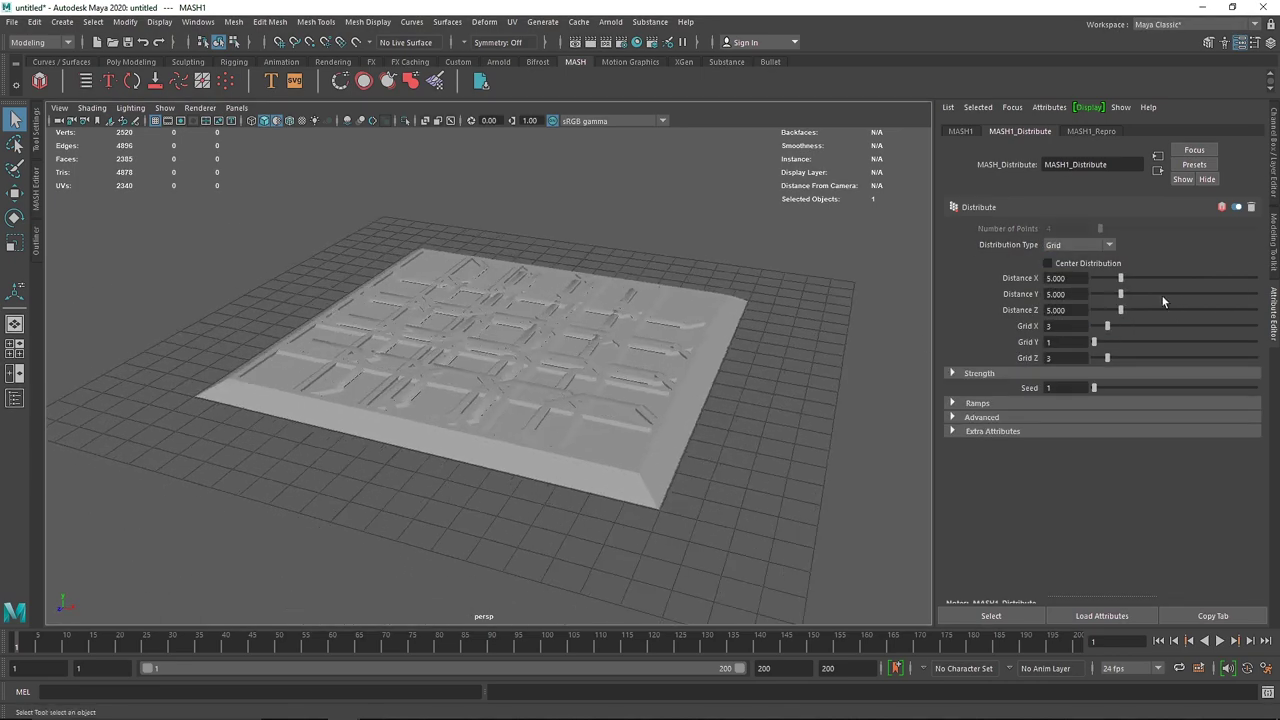
- Set Grid X to 2 and space the tiles with Distance X 16.625, Distance Y 0 and Distance Z 23.125
drag(1160, 310, 1213, 311)
drag(1107, 326, 1107, 357)
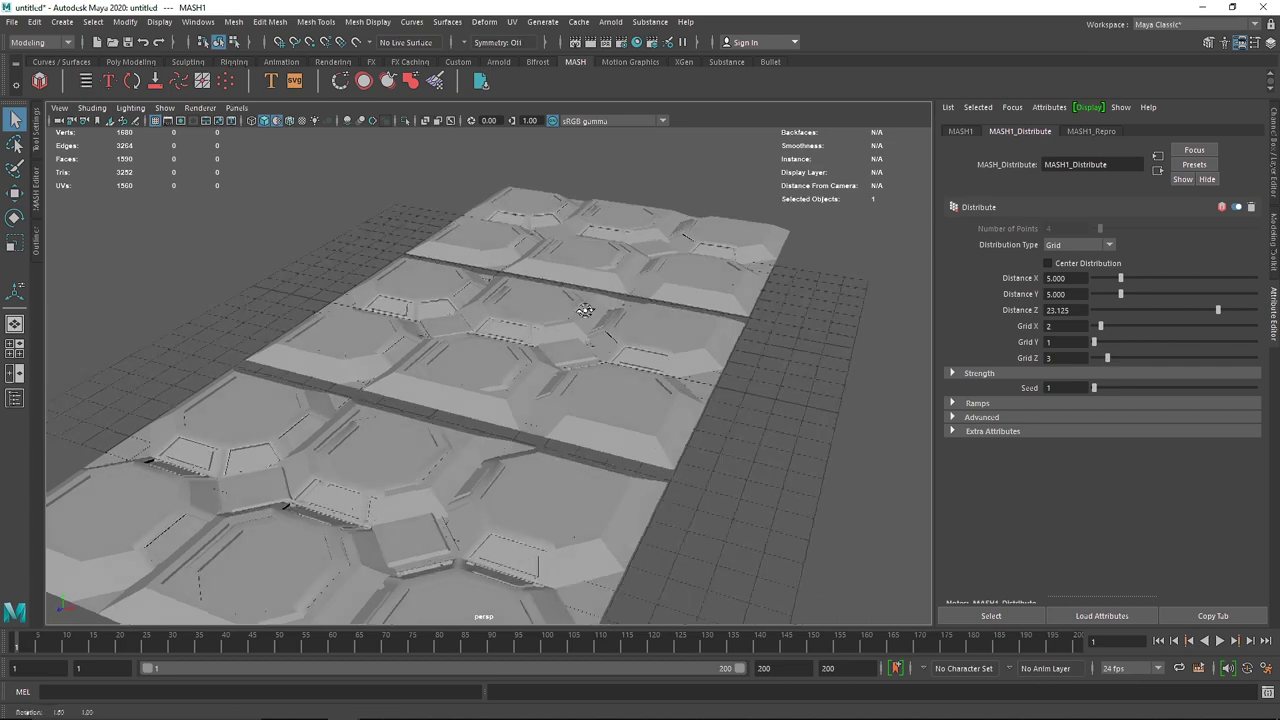
scroll(582, 316, up, 3)
drag(1122, 279, 1181, 279)
drag(1162, 294, 1183, 278)
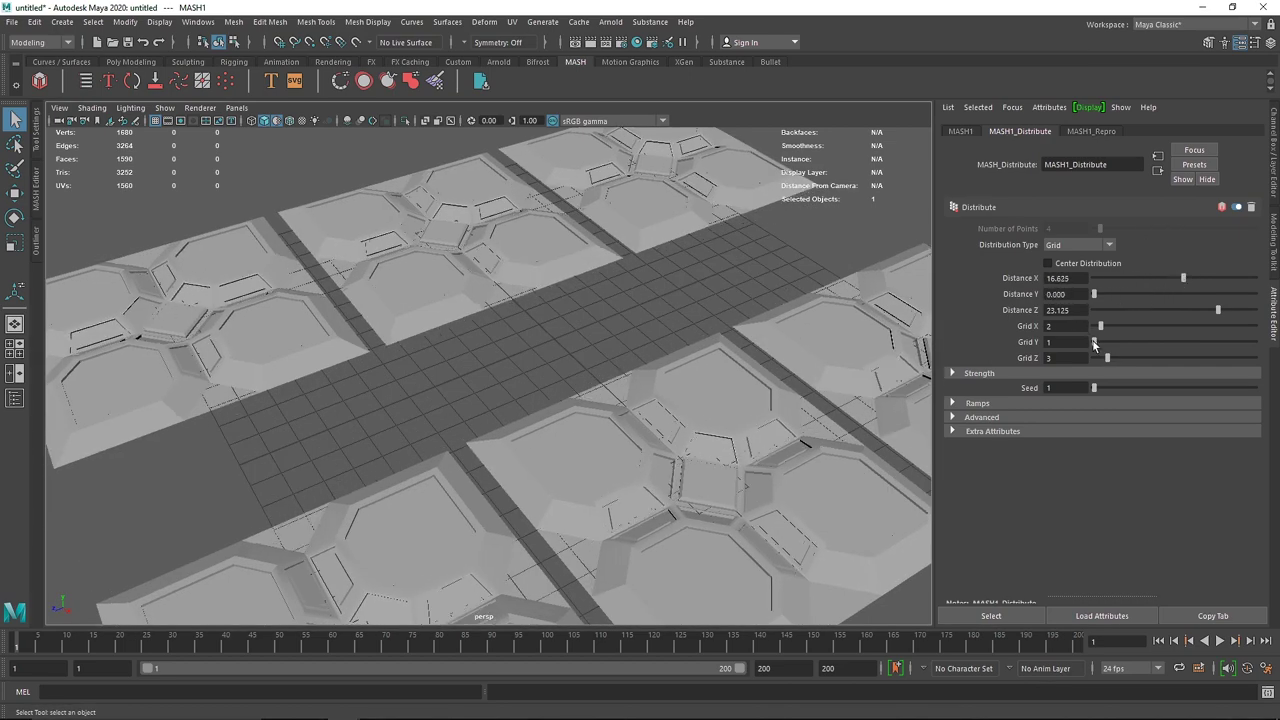
- Try a second tile layer with Grid Y at 2 and Distance Y at 4.125
drag(1094, 343, 1128, 345)
drag(1094, 294, 1118, 296)
alt+drag(720, 330, 689, 322)
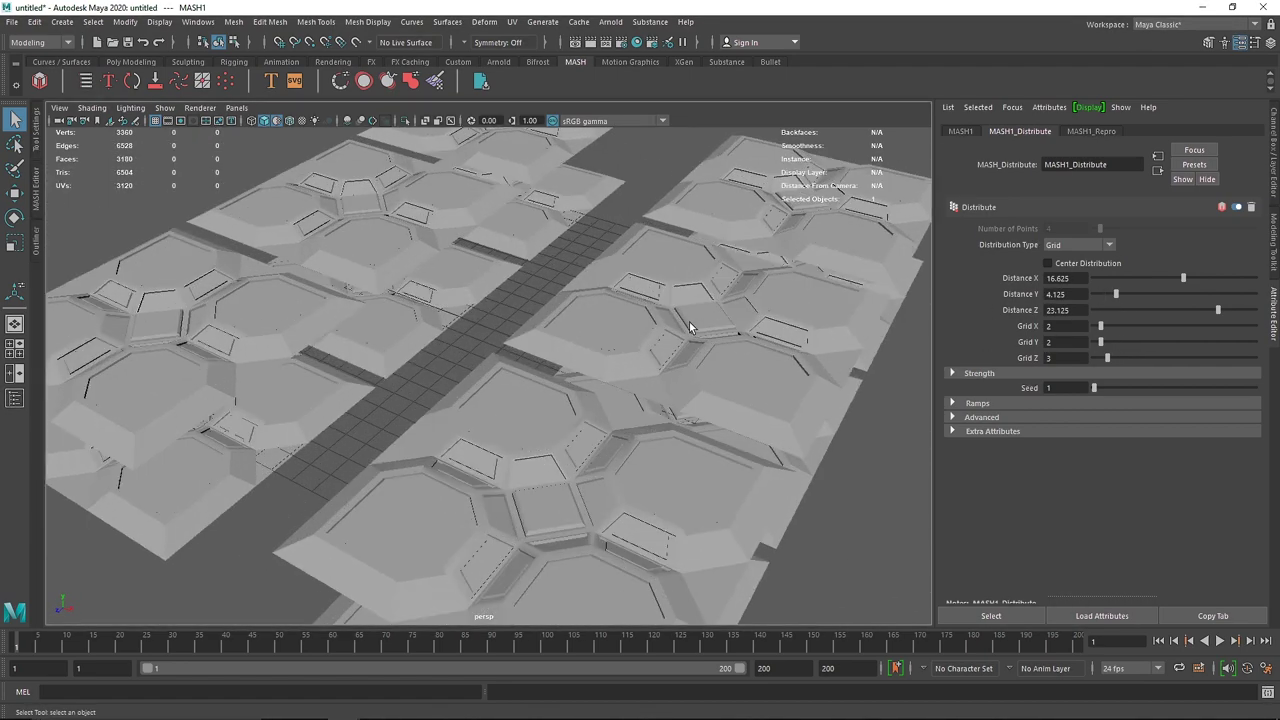
drag(1101, 342, 1094, 342)
- Bring the tiles closer by setting Distance X to 12, Distance Y to 0 and Distance Z to 20
drag(1116, 294, 1155, 284)
scroll(703, 323, down, 2)
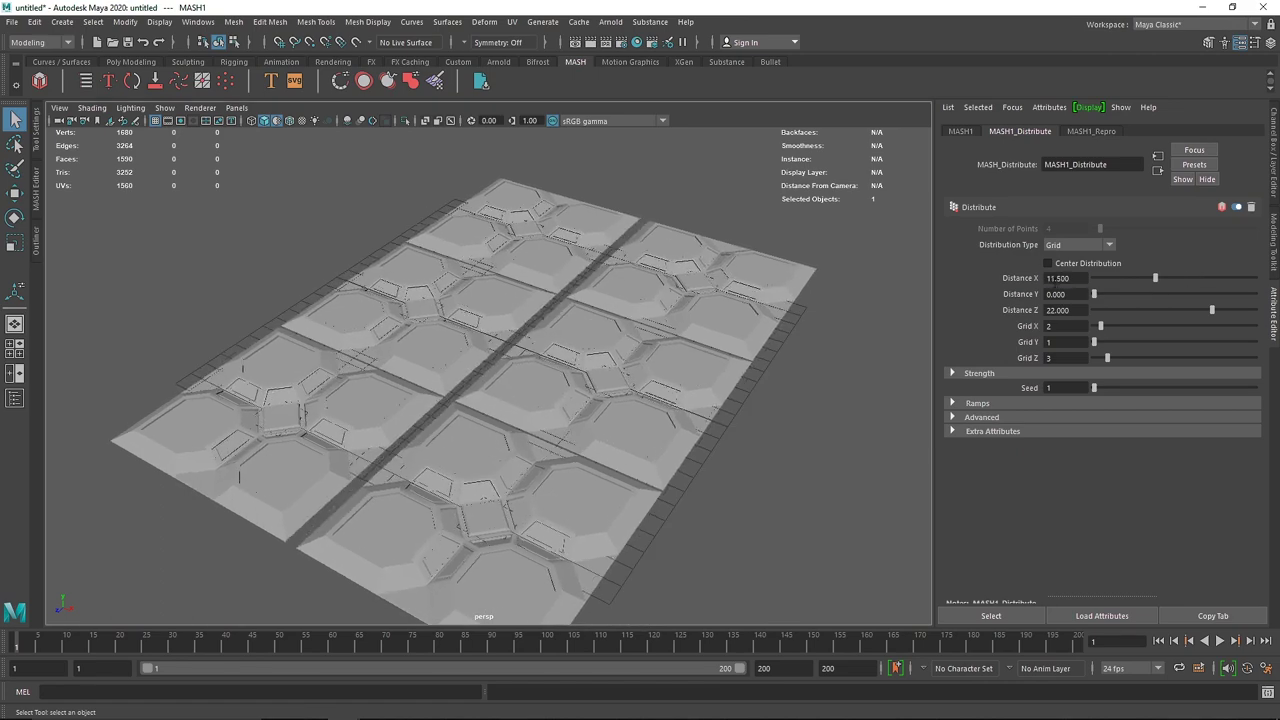
drag(1046, 280, 1051, 281)
key(Return)
text(12)
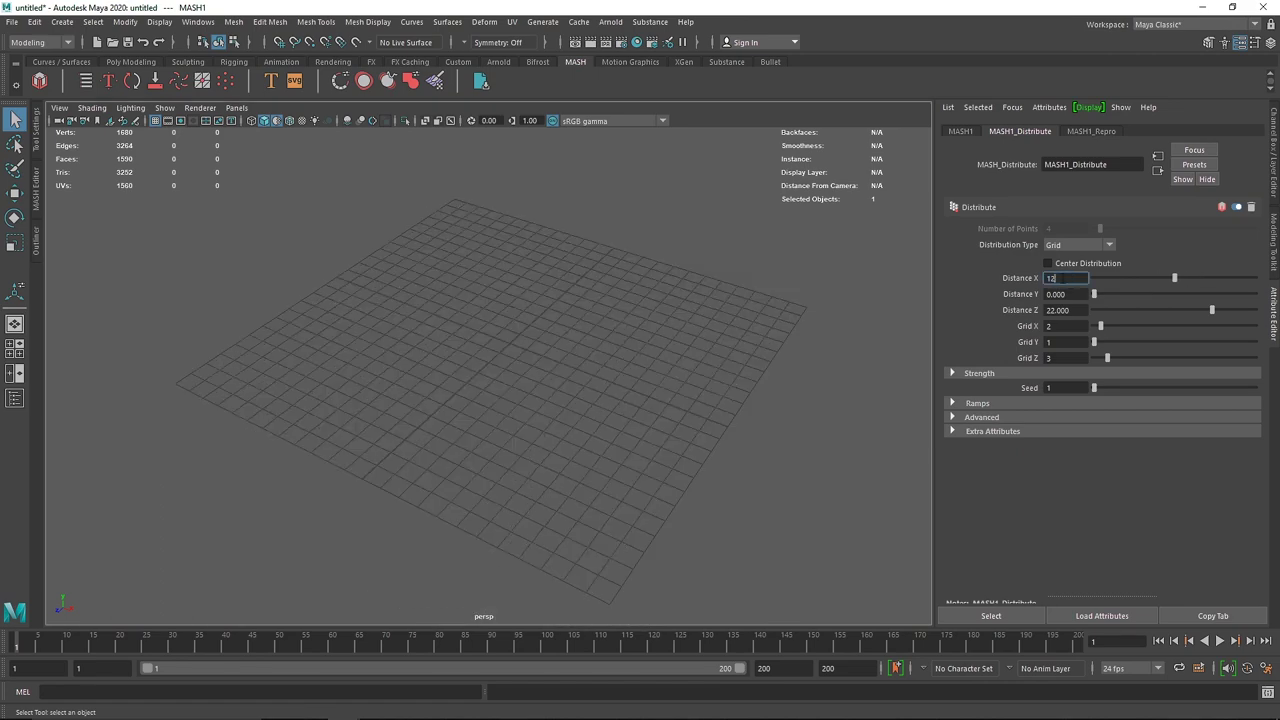
key(Tab)
key(Tab)
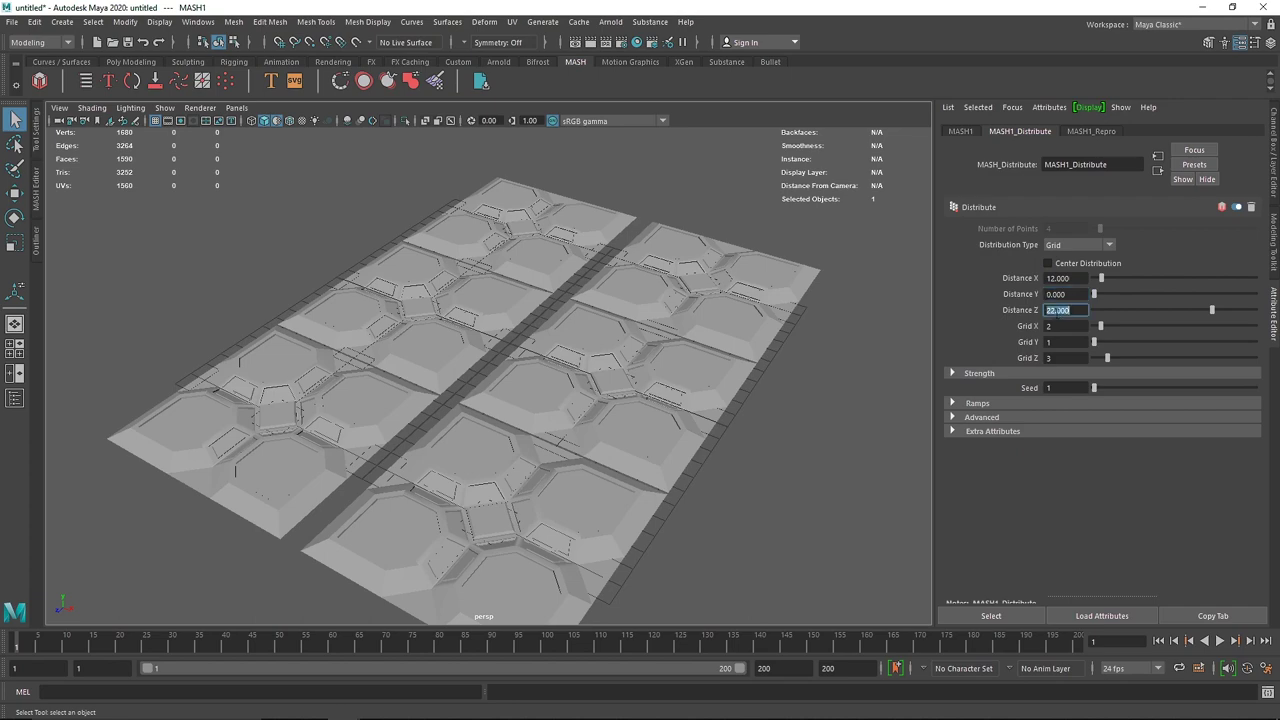
text(20)
key(Return)
- Examine the gaps and overlaps between the tiles in the top view, shaded with the default material
click(755, 357)
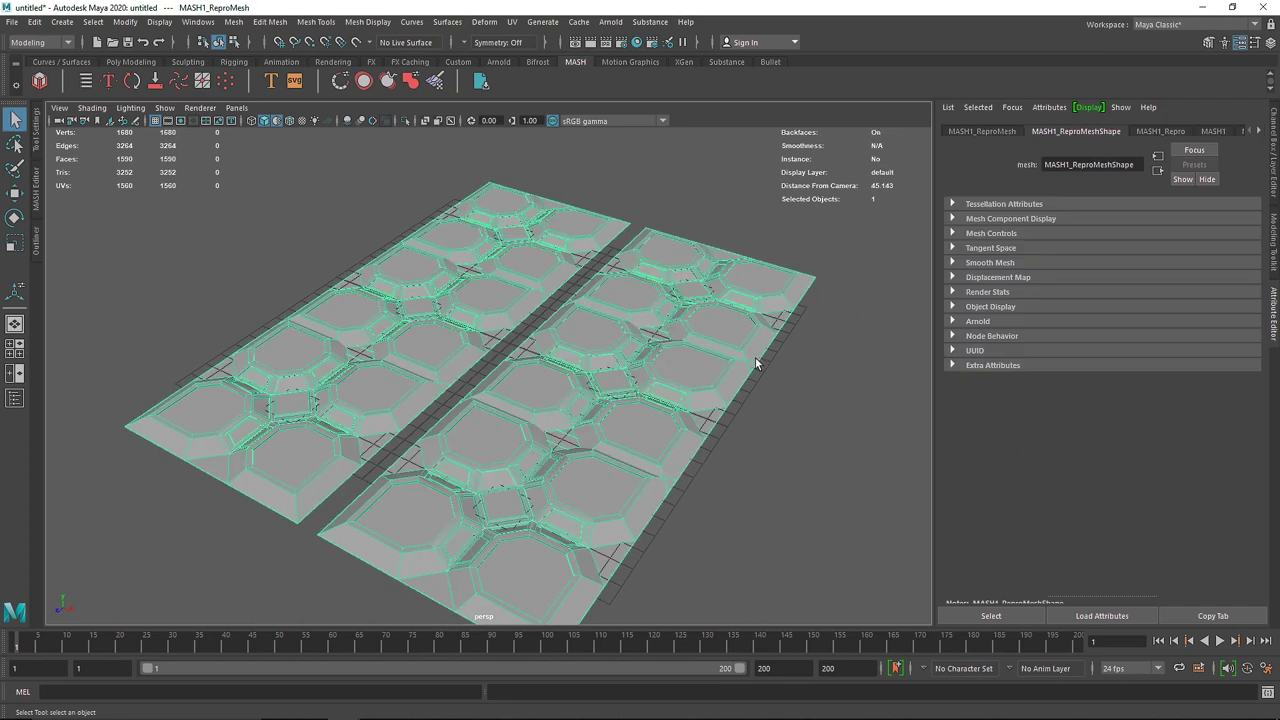
key(space)
key(space)
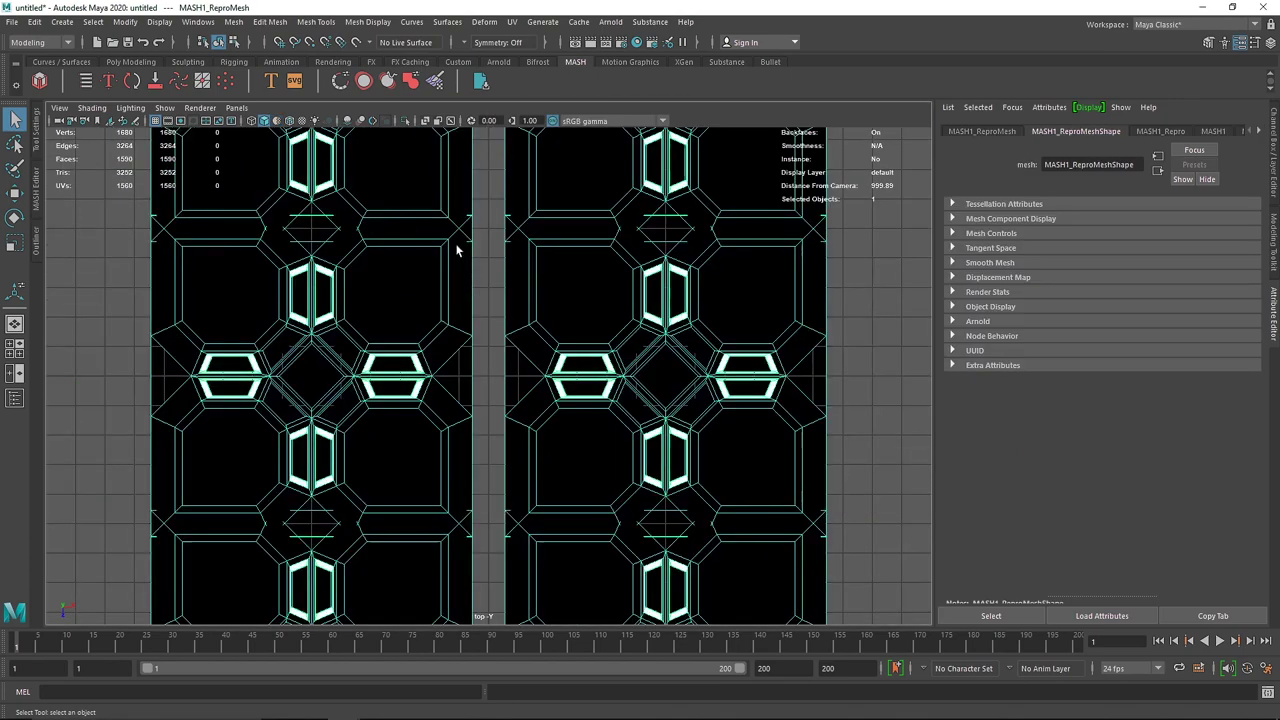
click(276, 124)
scroll(563, 371, up, 3)
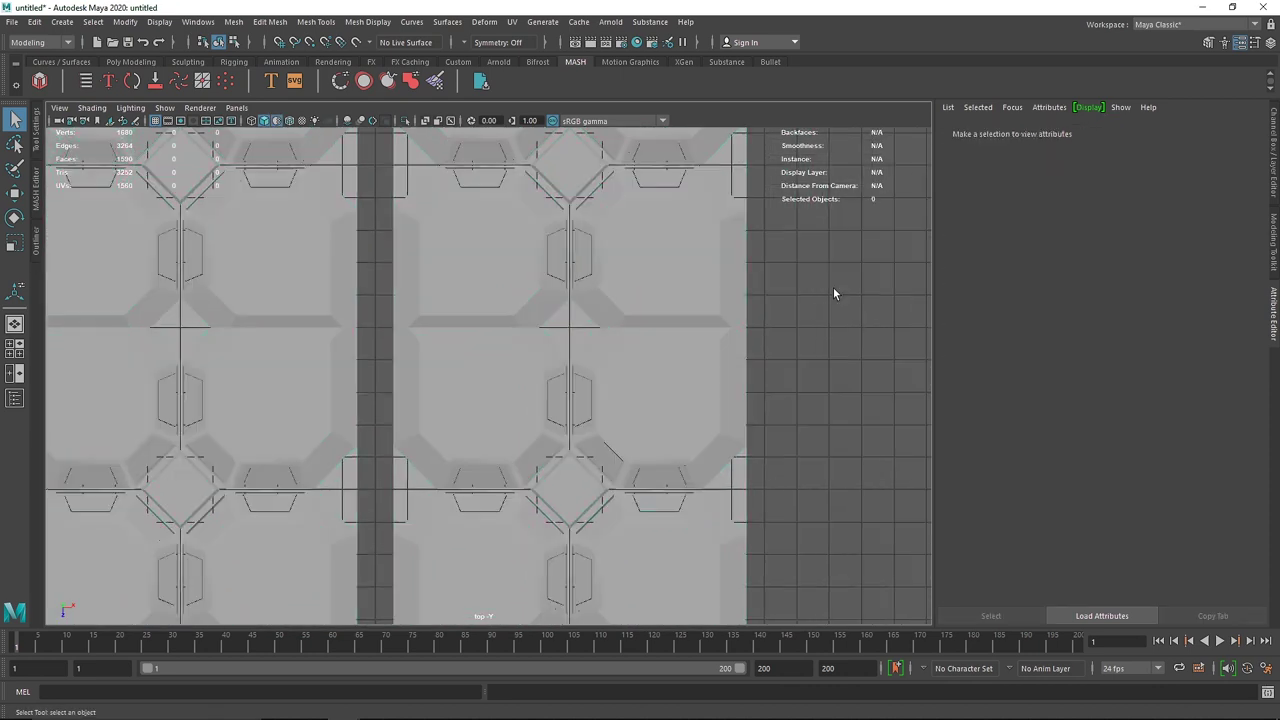
scroll(1137, 131, down, 3)
scroll(1138, 132, up, 2)
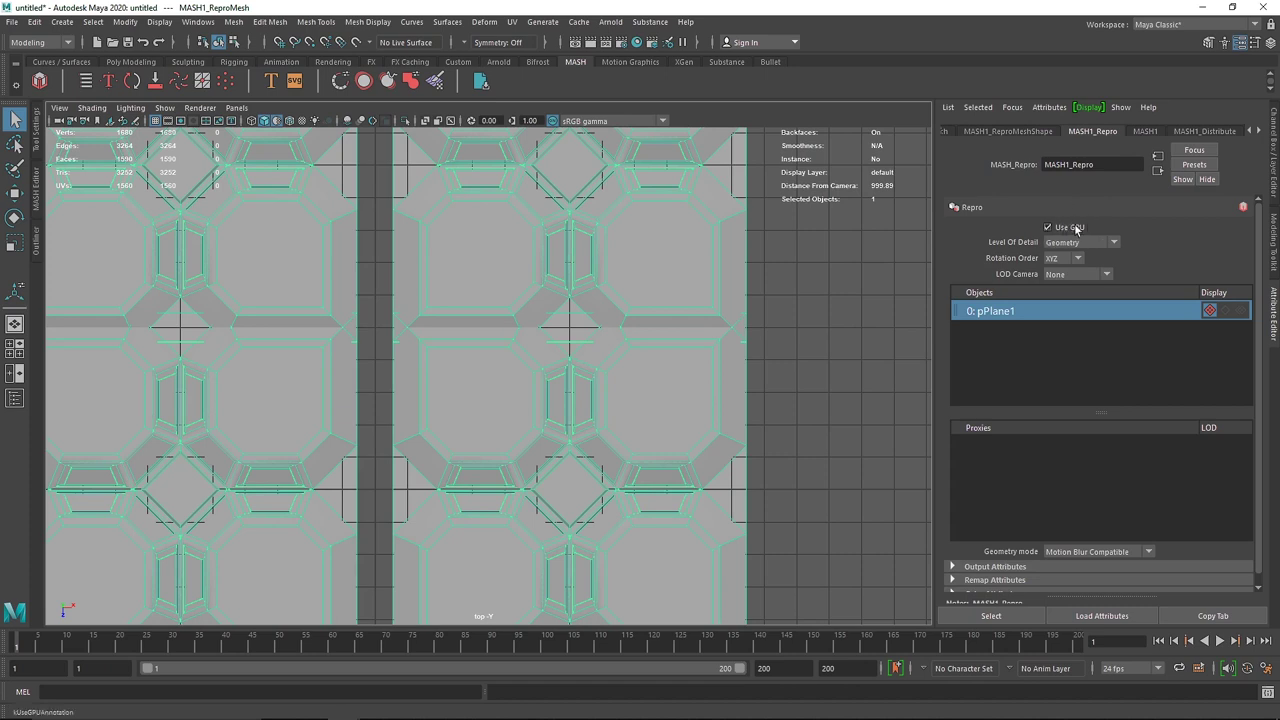
- Set the MASH grid's Distance Z to 21.9 so the tile rows meet edge to edge
click(1145, 131)
click(1203, 131)
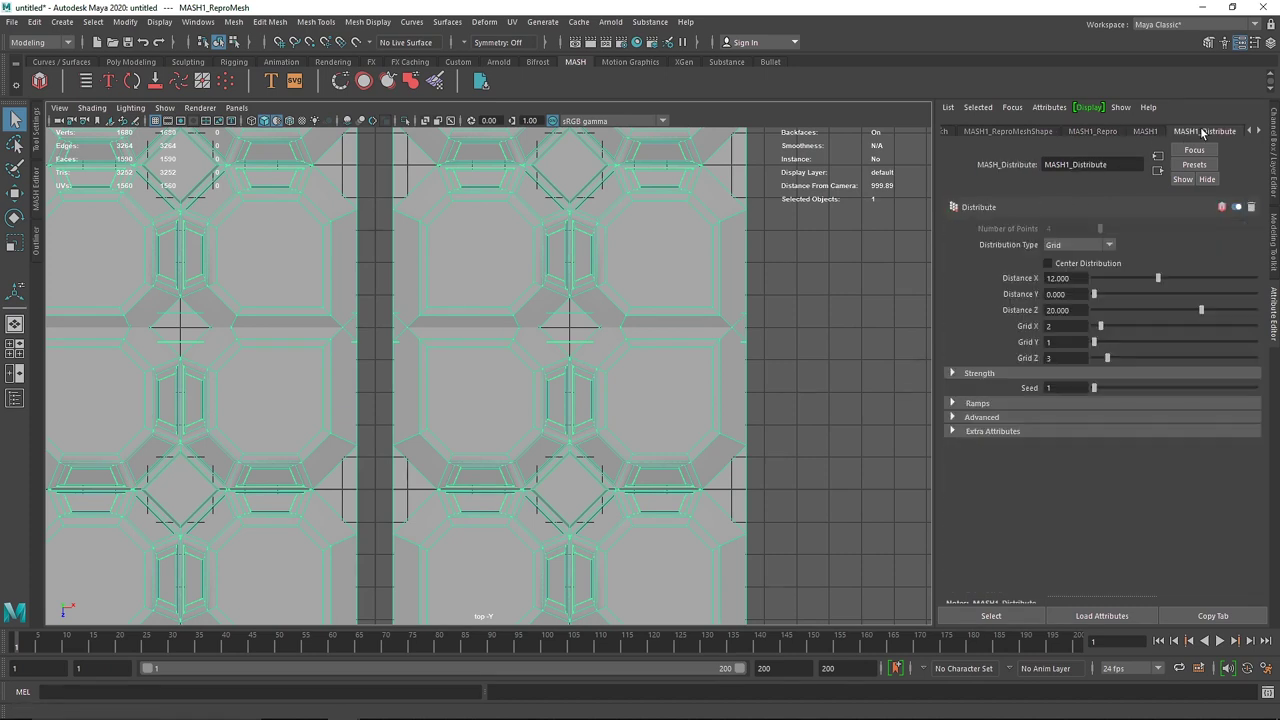
drag(1201, 312, 1209, 309)
click(1058, 310)
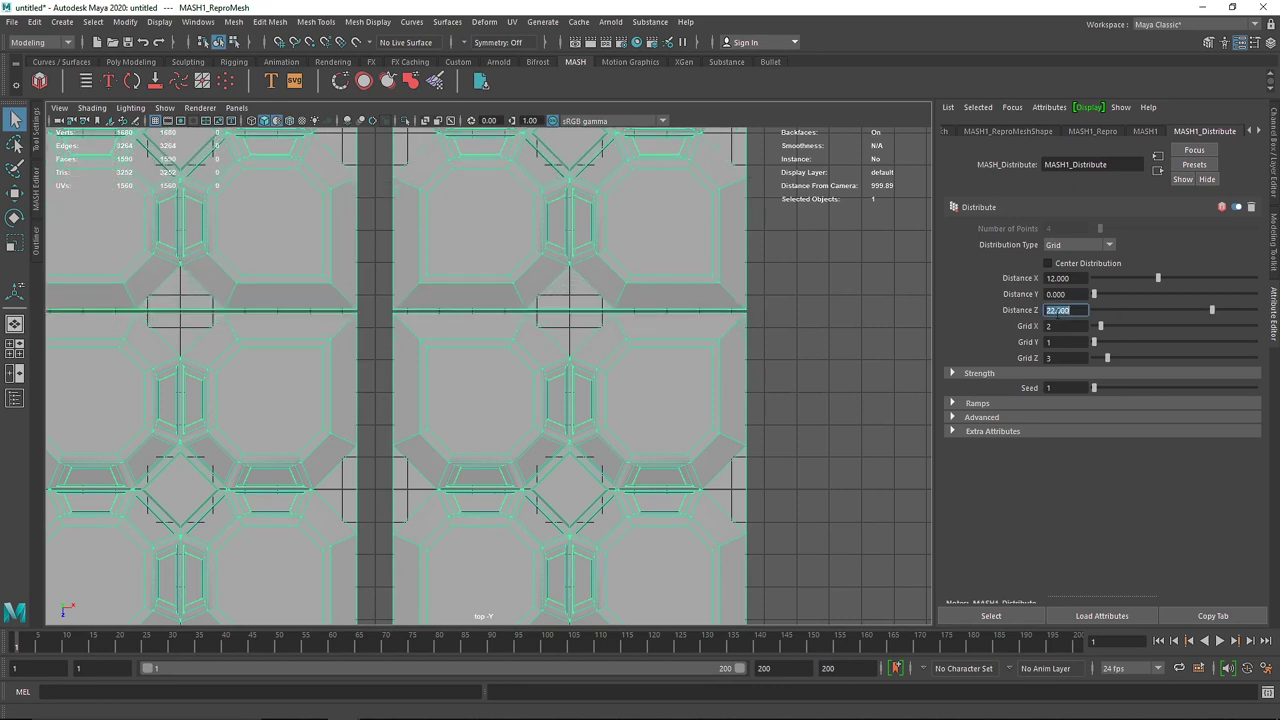
text(21)
key(Return)
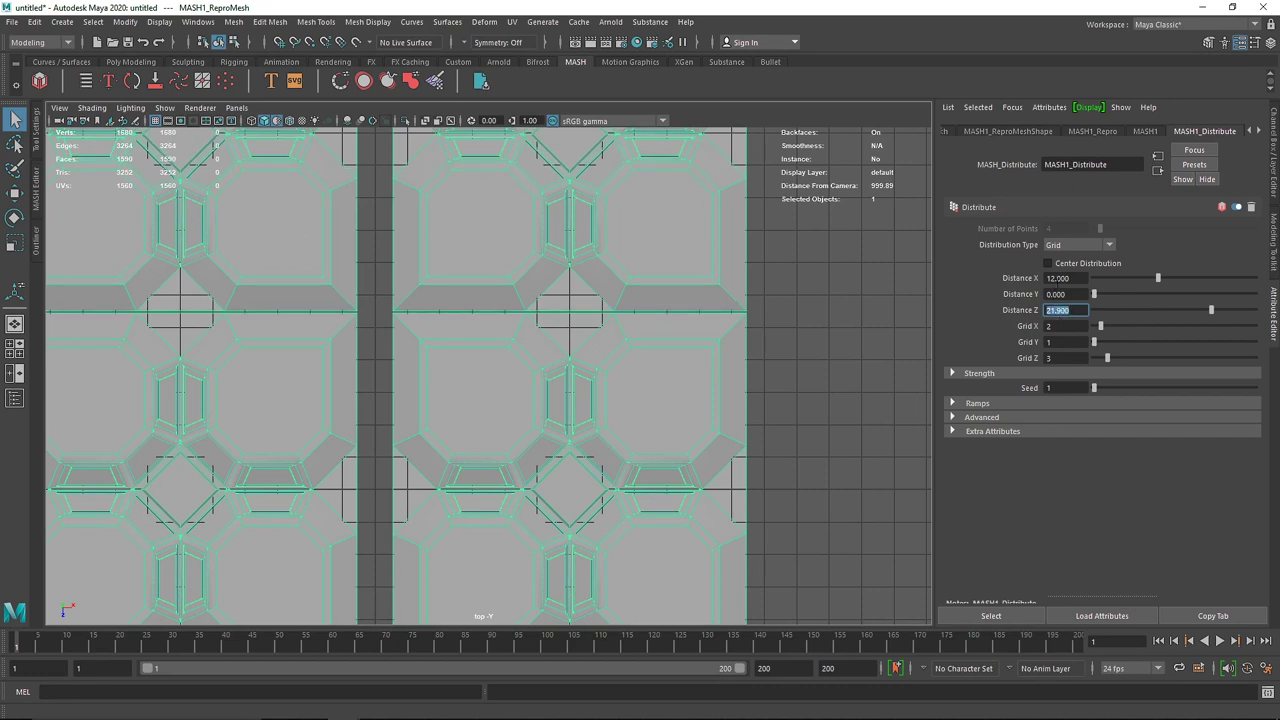
- Set the MASH grid's Distance X to 11 and check the seam between the two columns
click(1058, 279)
drag(1159, 285, 1152, 285)
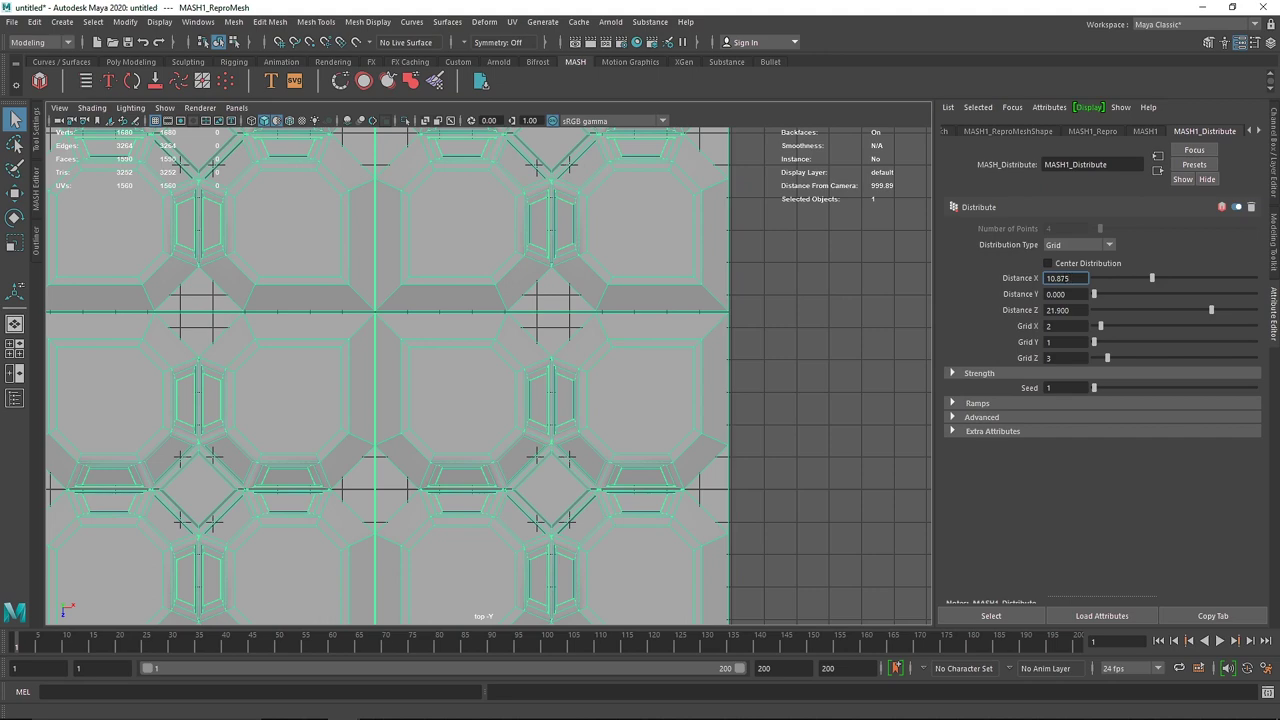
text(11)
key(Return)
click(781, 323)
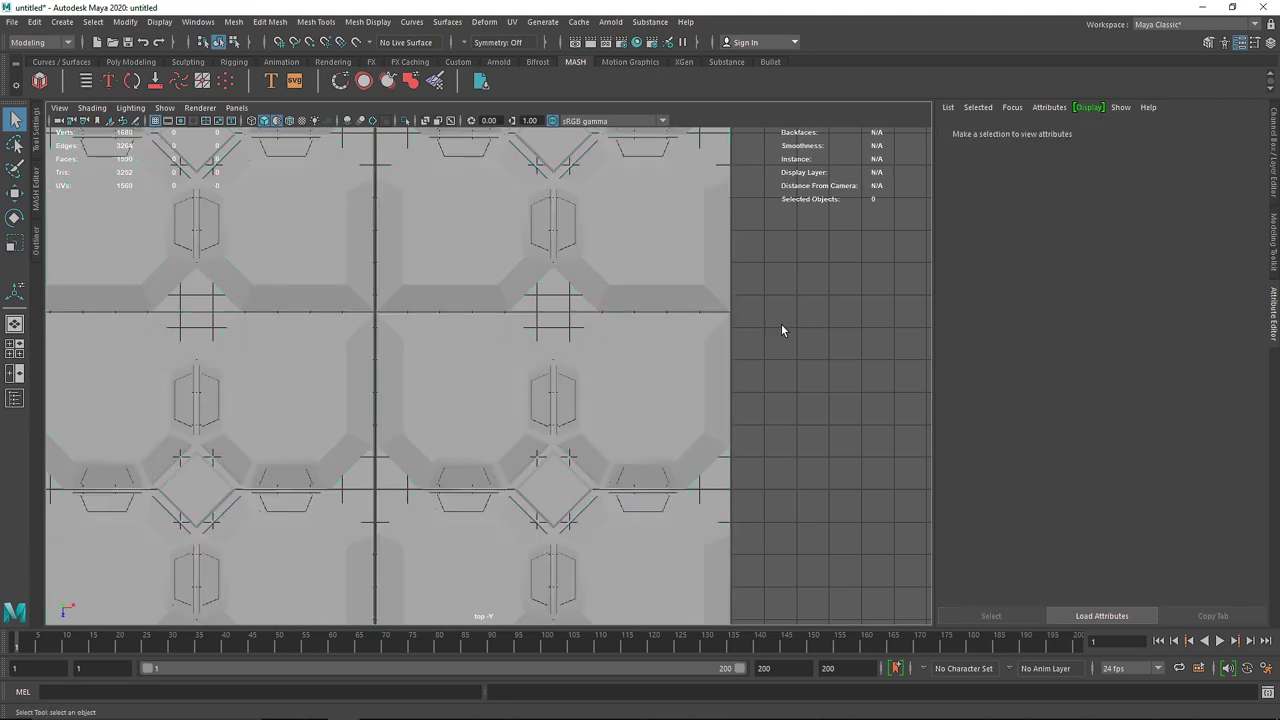
scroll(400, 303, up, 5)
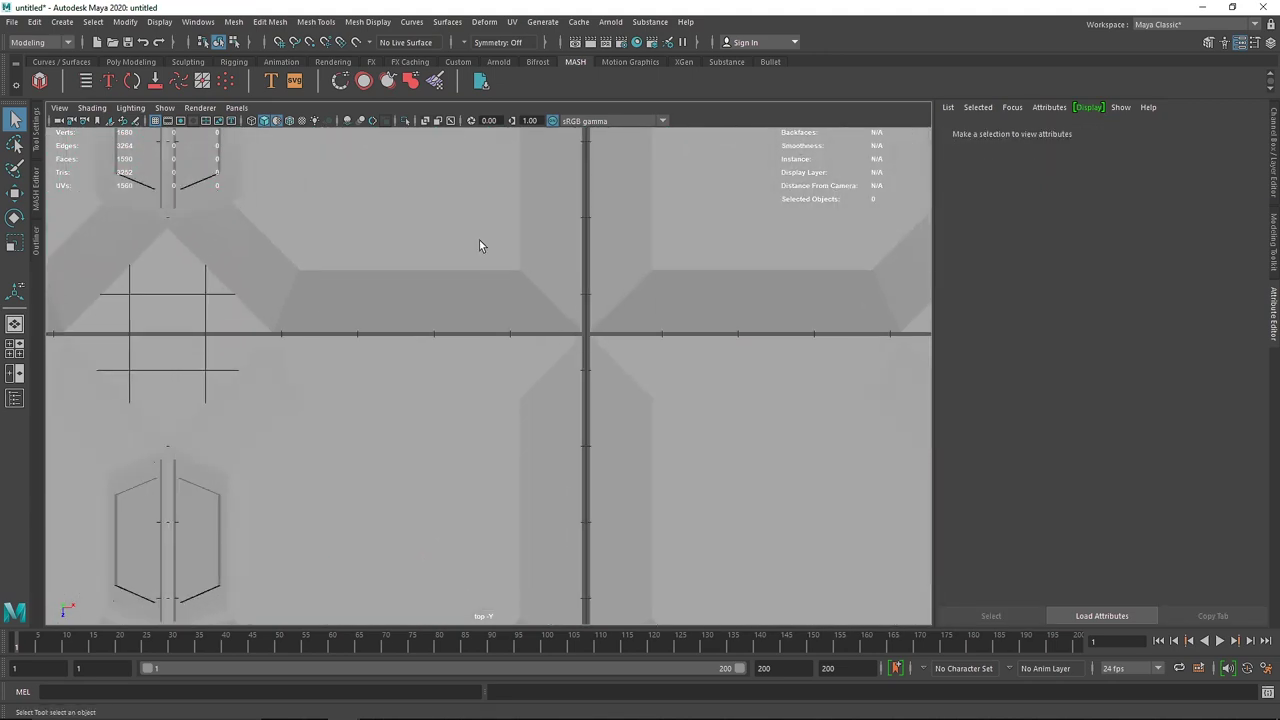
- Return to the perspective view and set the MASH grid's Grid X to 3
key(space)
key(space)
mouse_move(640, 281)
alt+mouse_down()
mouse_move(626, 278)
mouse_move(623, 297)
alt+mouse_up()
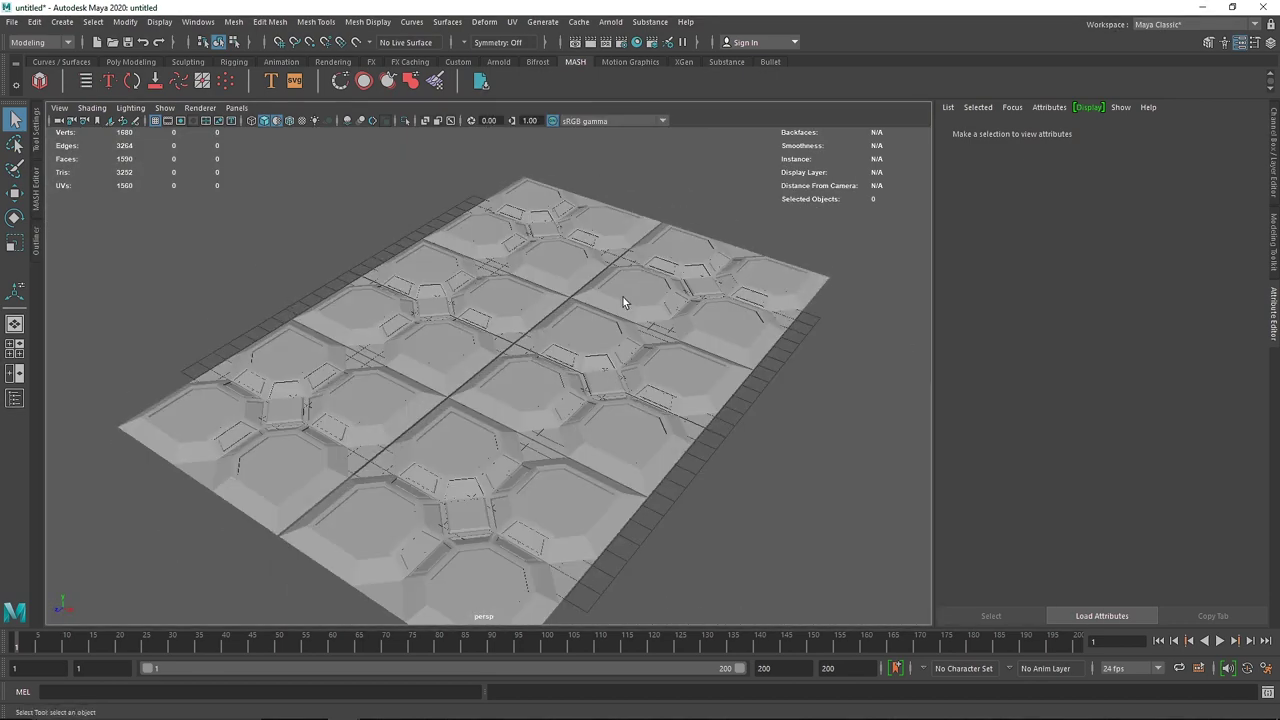
click(623, 297)
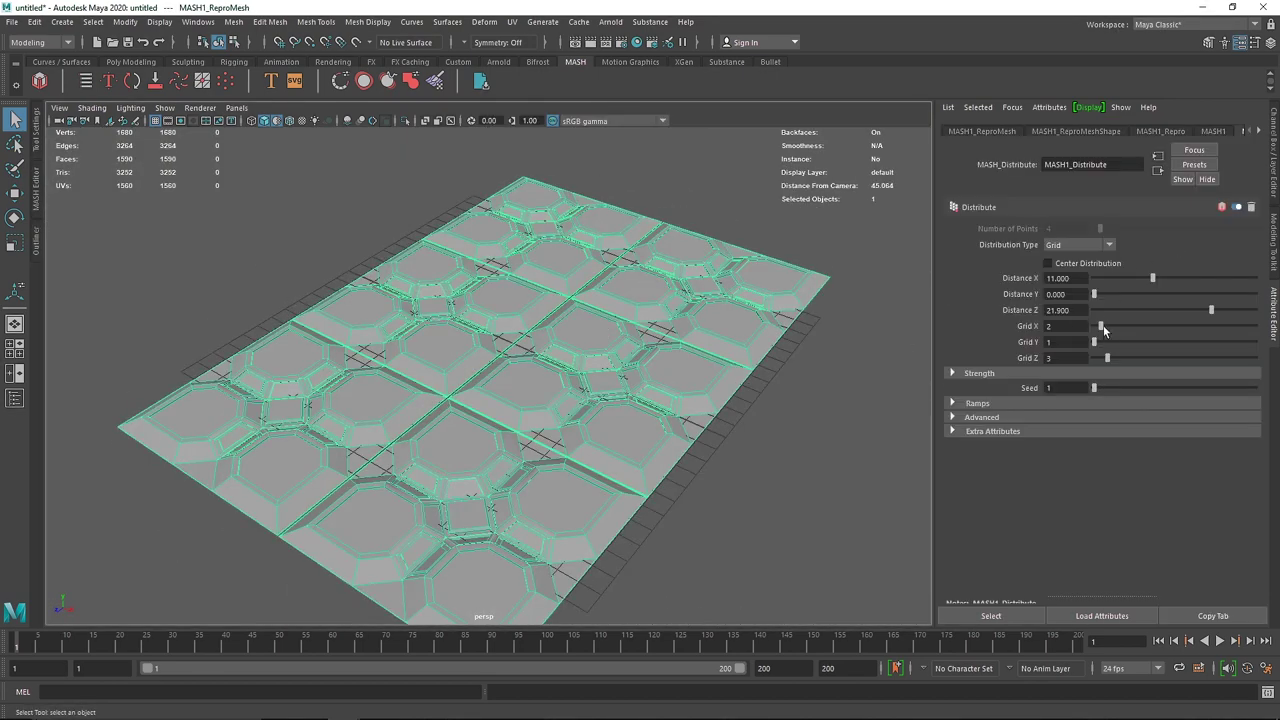
drag(1103, 325, 1108, 328)
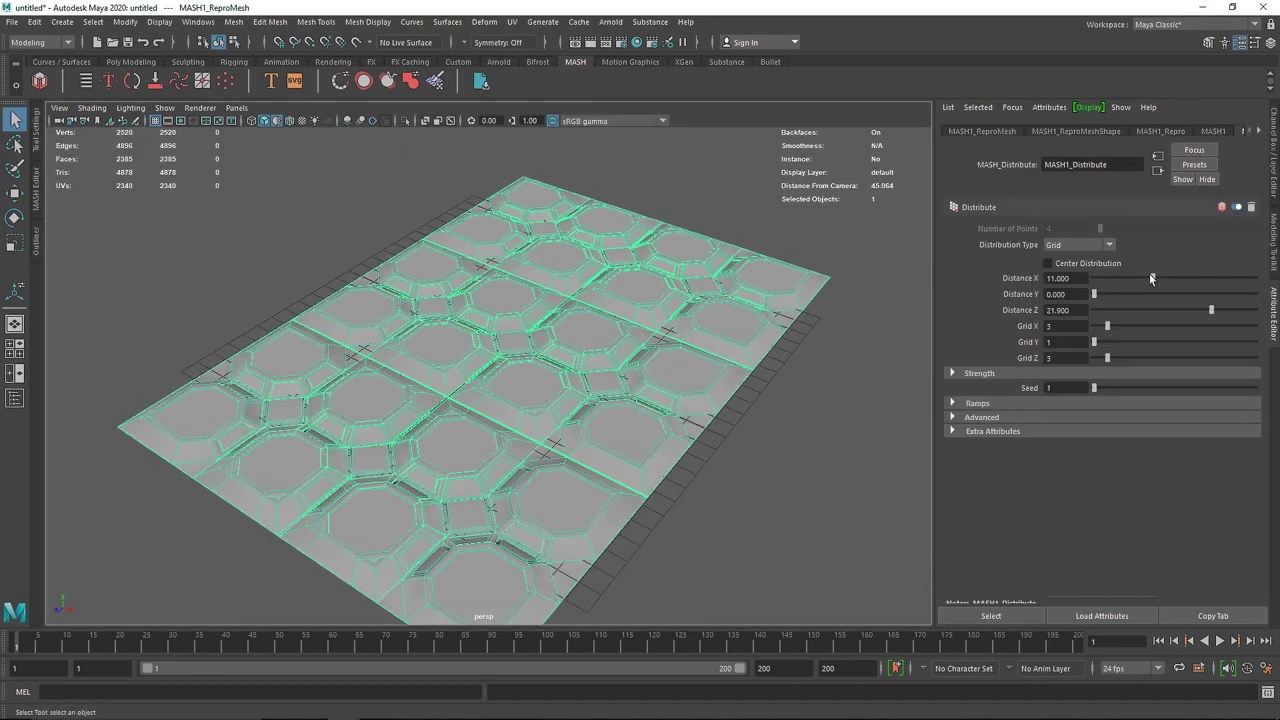
- Set Distance X to 22 so the three tile columns sit side by side, and deselect the mesh
drag(1151, 278, 1210, 289)
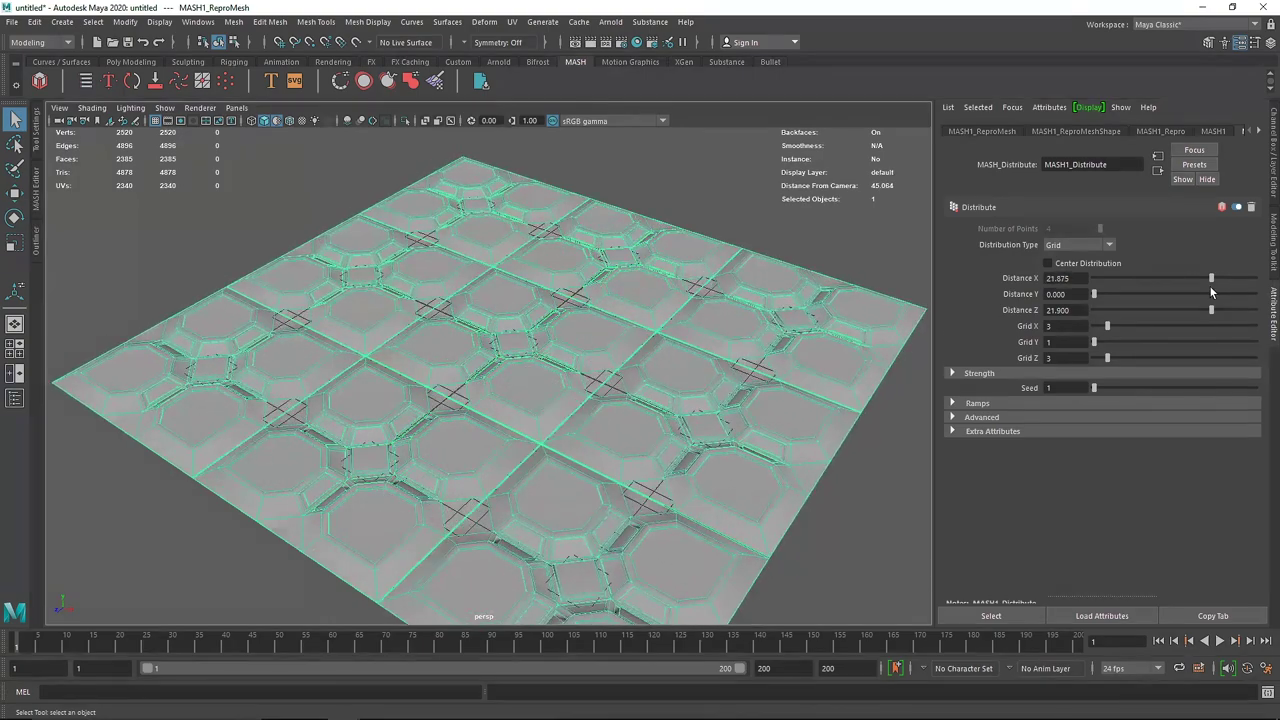
double_click(1060, 278)
text(22)
key(Return)
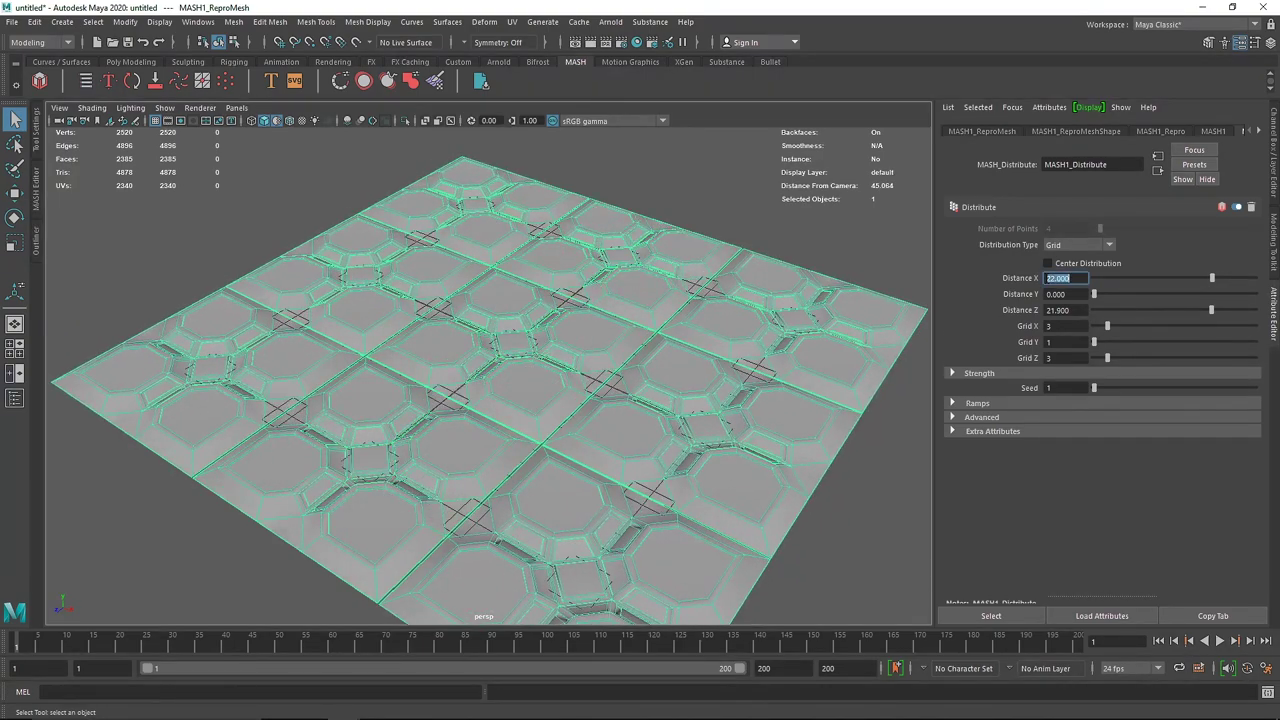
click(796, 207)
alt+drag(650, 258, 620, 222)
scroll(531, 353, up, 5)
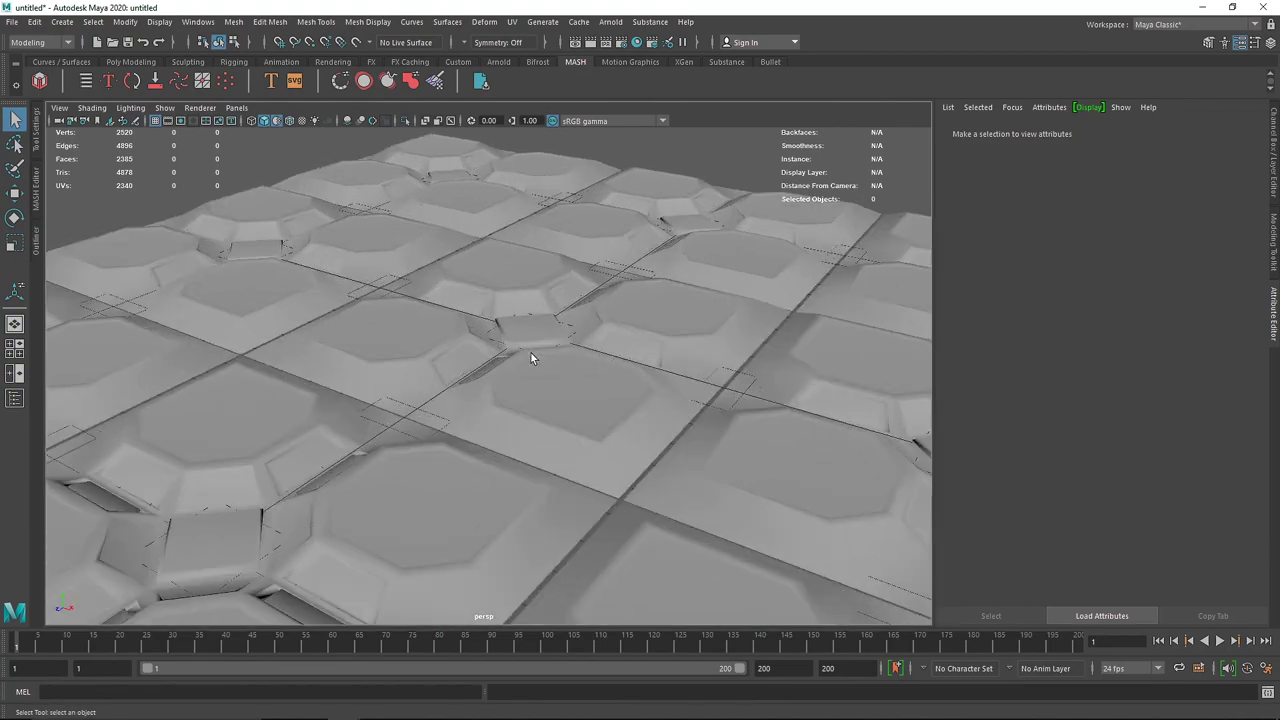
- Deselect the tiled mesh and hide the ground grid in the perspective view
alt+right_drag(531, 358, 580, 300)
click(600, 306)
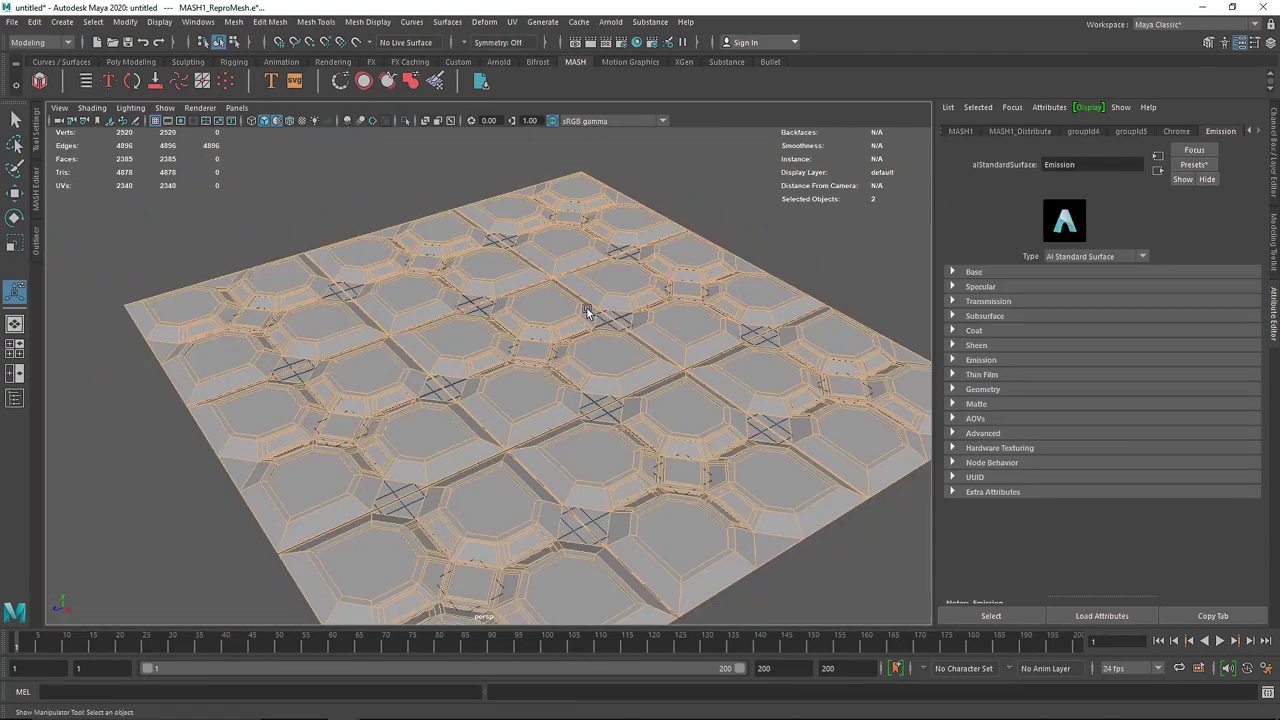
click(236, 174)
alt+drag(550, 287, 577, 296)
click(157, 121)
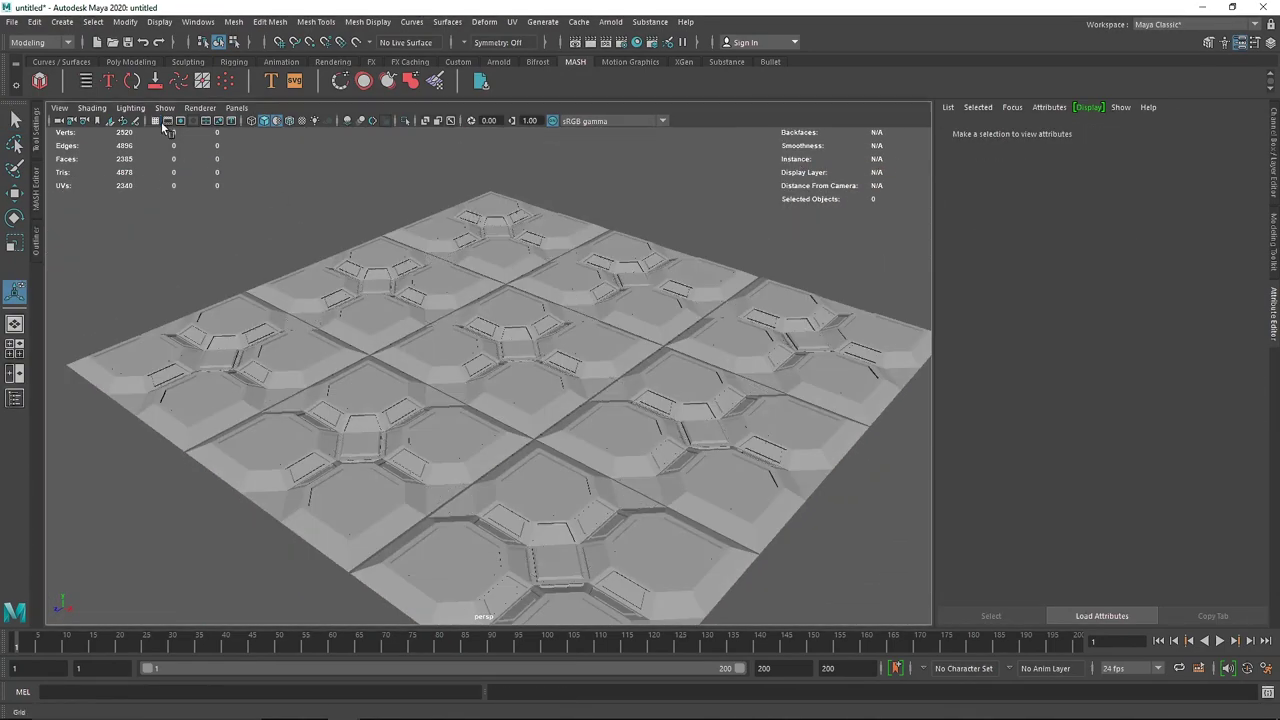
- Render a low perspective view of the tiled surface in the Arnold RenderView, and close the render view
scroll(523, 328, up, 4)
mouse_move(523, 331)
alt+mouse_down()
mouse_move(543, 335)
mouse_move(546, 322)
alt+mouse_up()
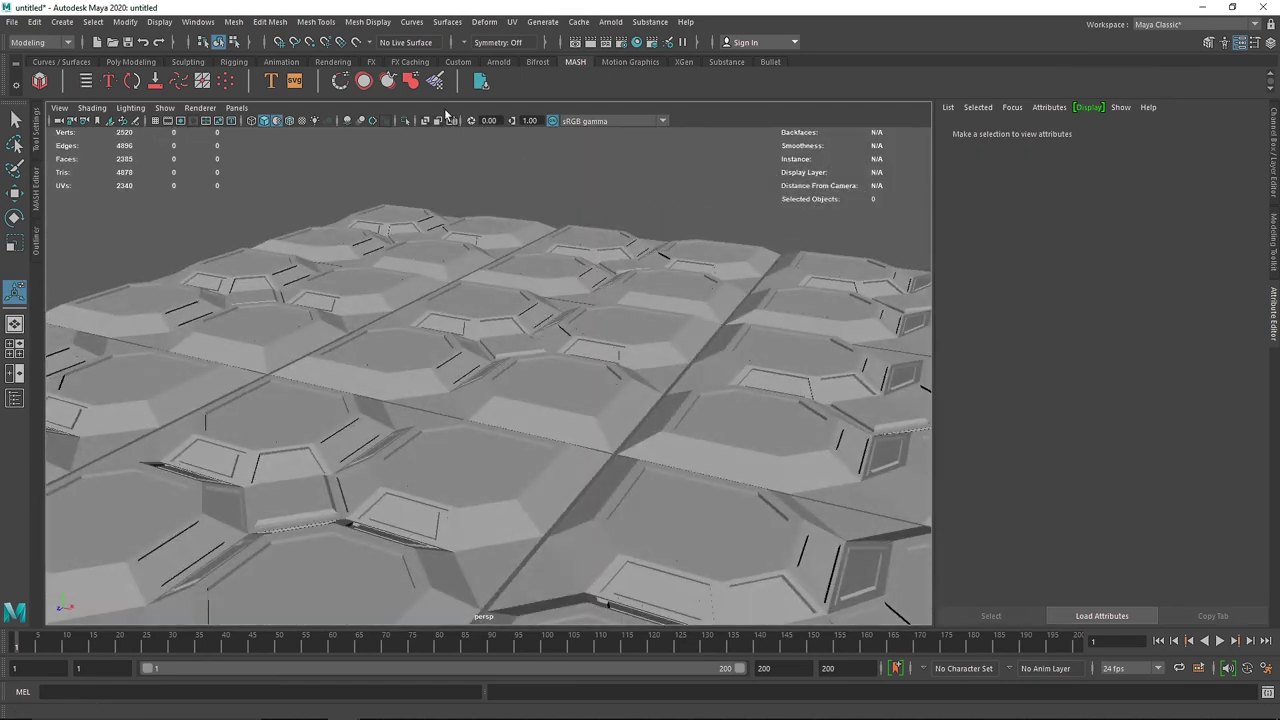
click(497, 61)
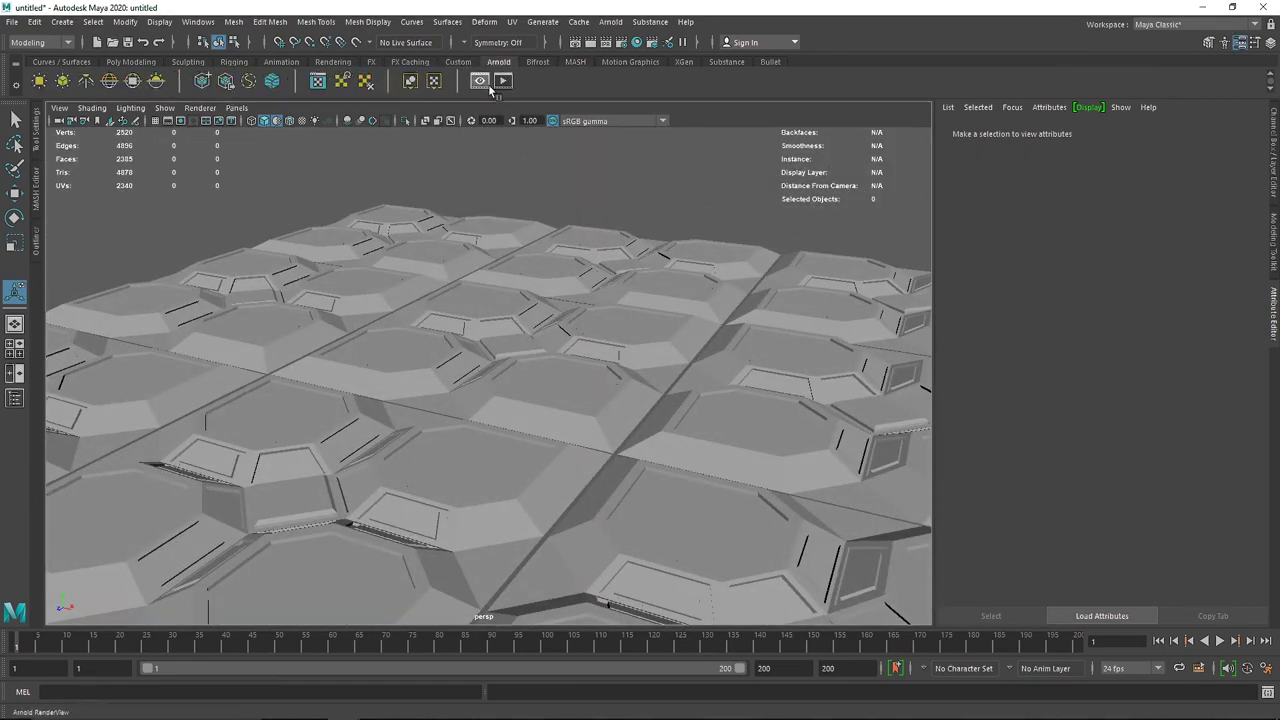
click(480, 81)
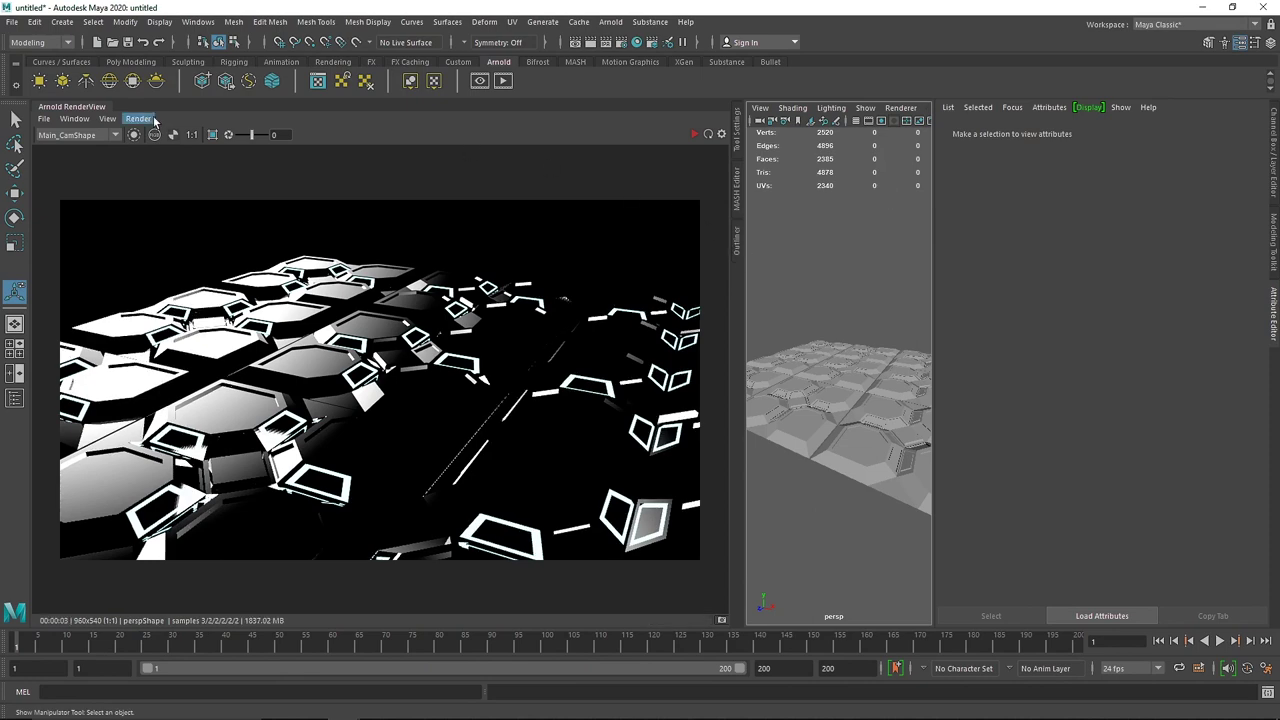
click(707, 135)
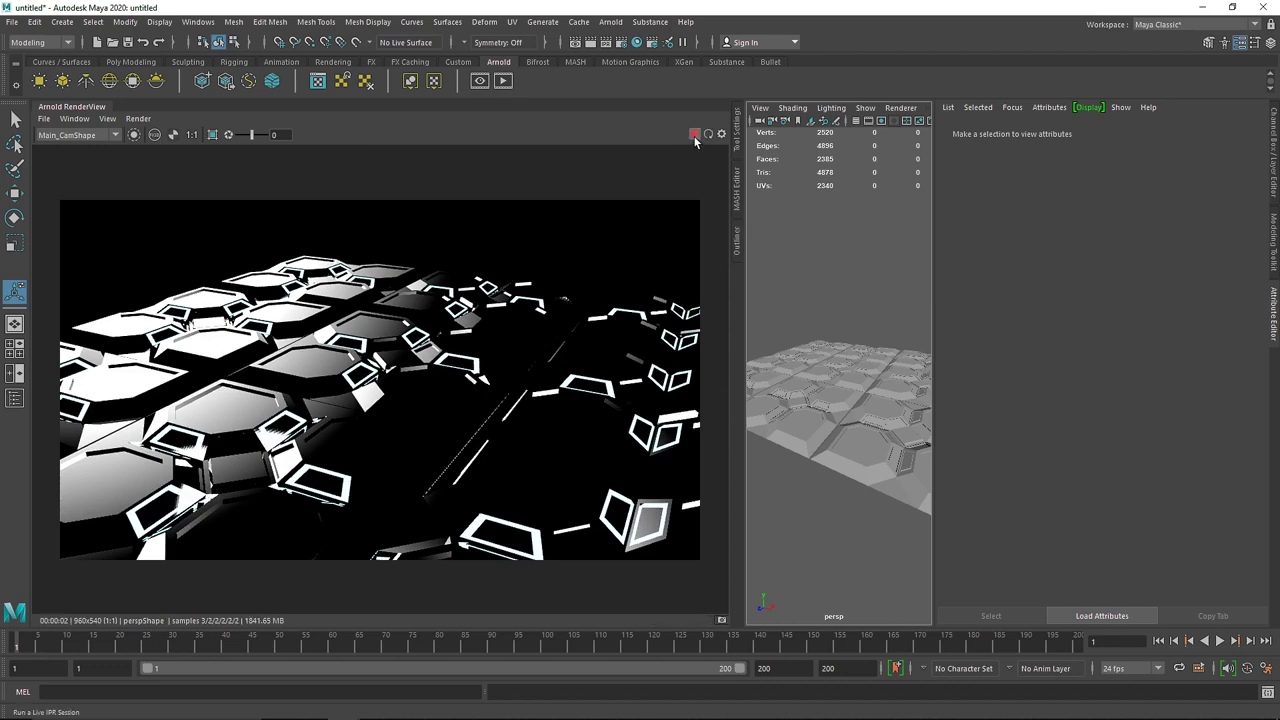
click(75, 118)
click(107, 160)
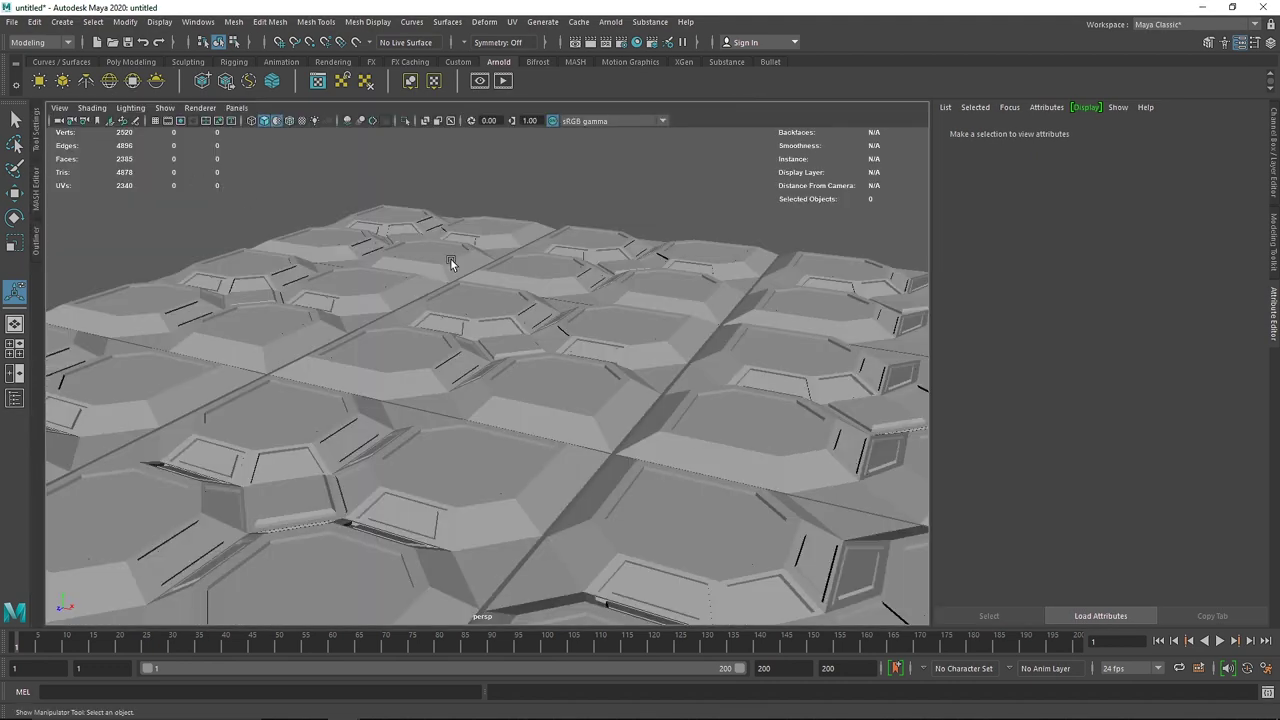
- Create a new camera and look through camera1 in the viewport
alt+drag(449, 257, 334, 306)
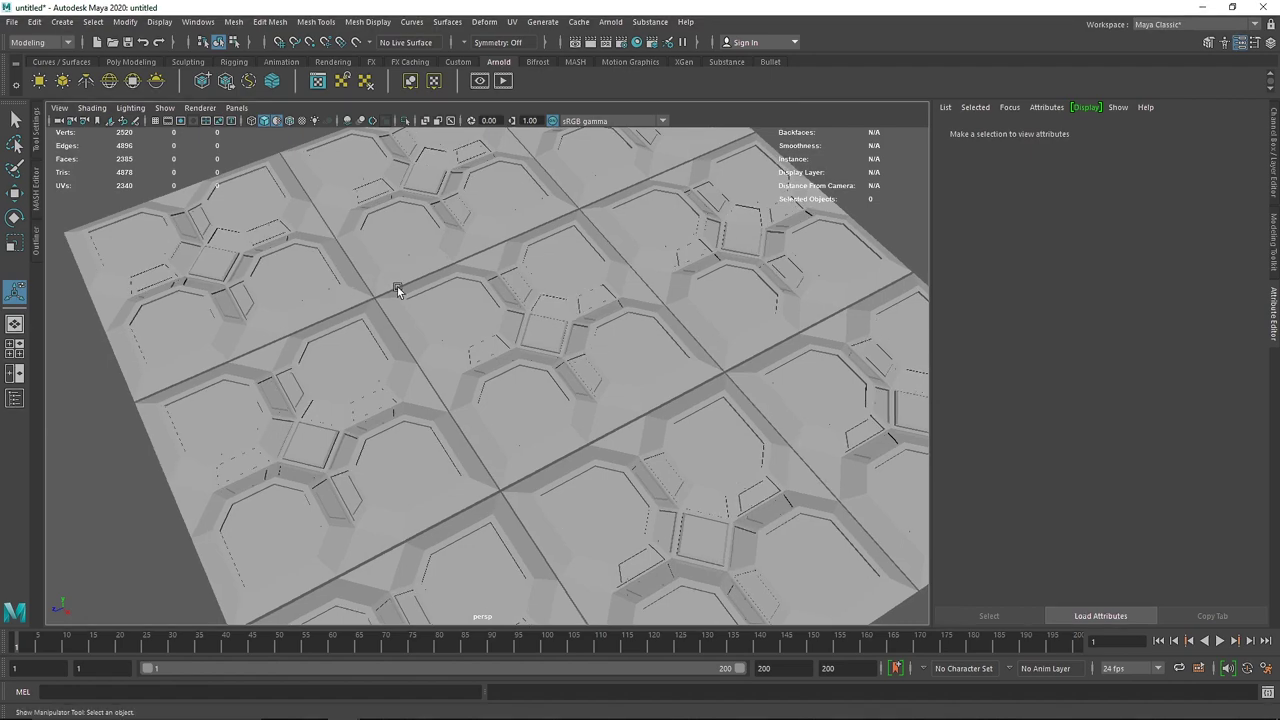
alt+drag(398, 290, 462, 236)
click(65, 24)
mouse_move(142, 82)
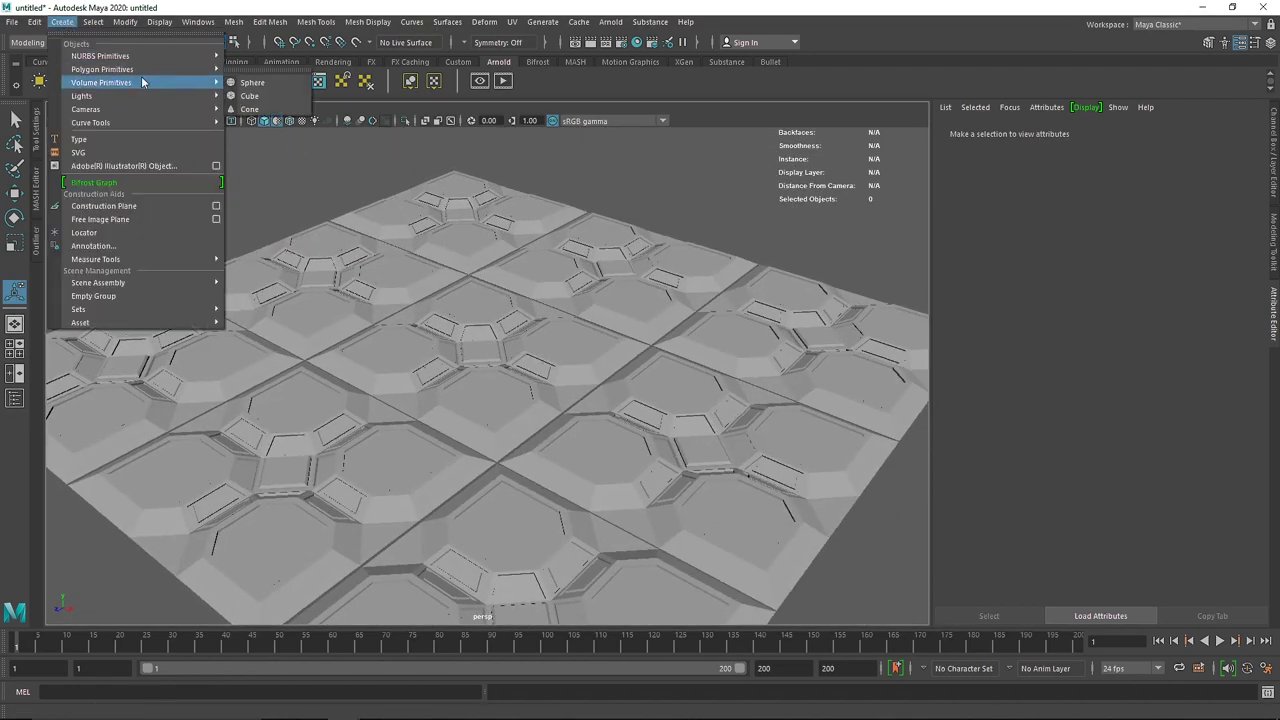
mouse_move(152, 108)
click(255, 109)
click(236, 107)
mouse_move(289, 122)
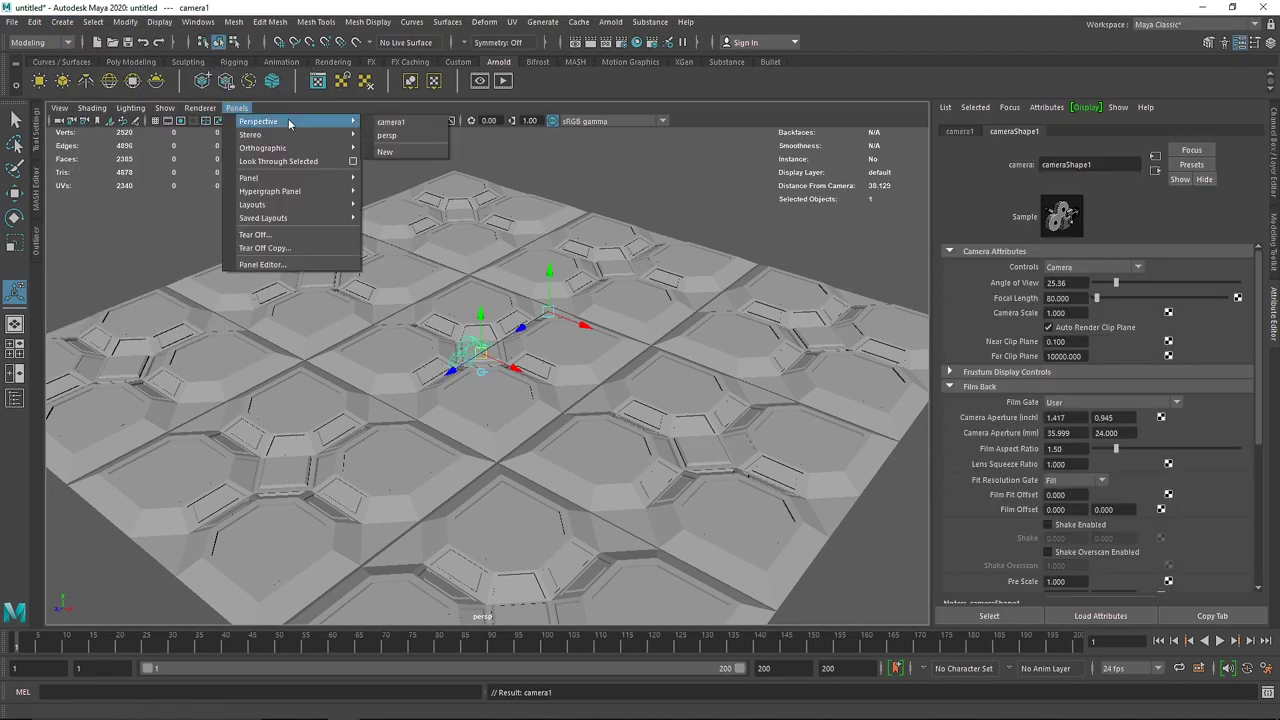
click(388, 122)
- Position camera1 so it looks down at an angle, straight on to one tile's raised centre
key(w)
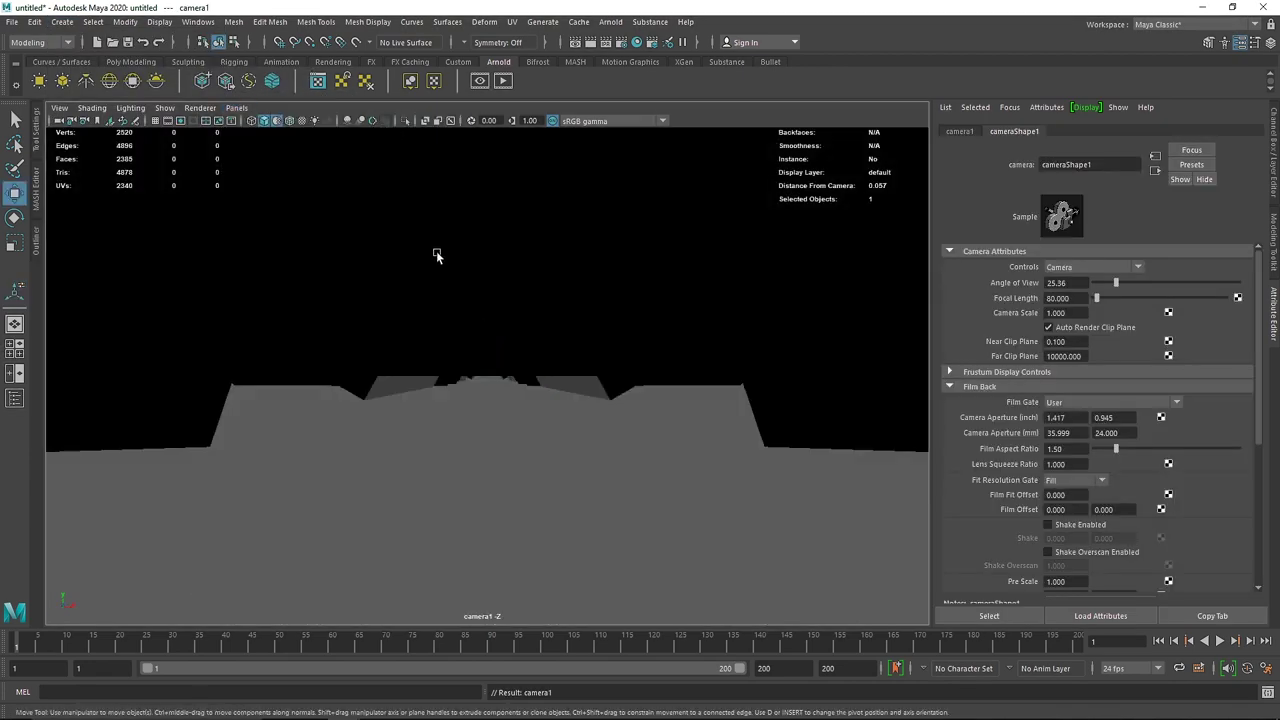
alt+drag(437, 254, 446, 335)
scroll(446, 335, down, 10)
scroll(451, 335, up, 10)
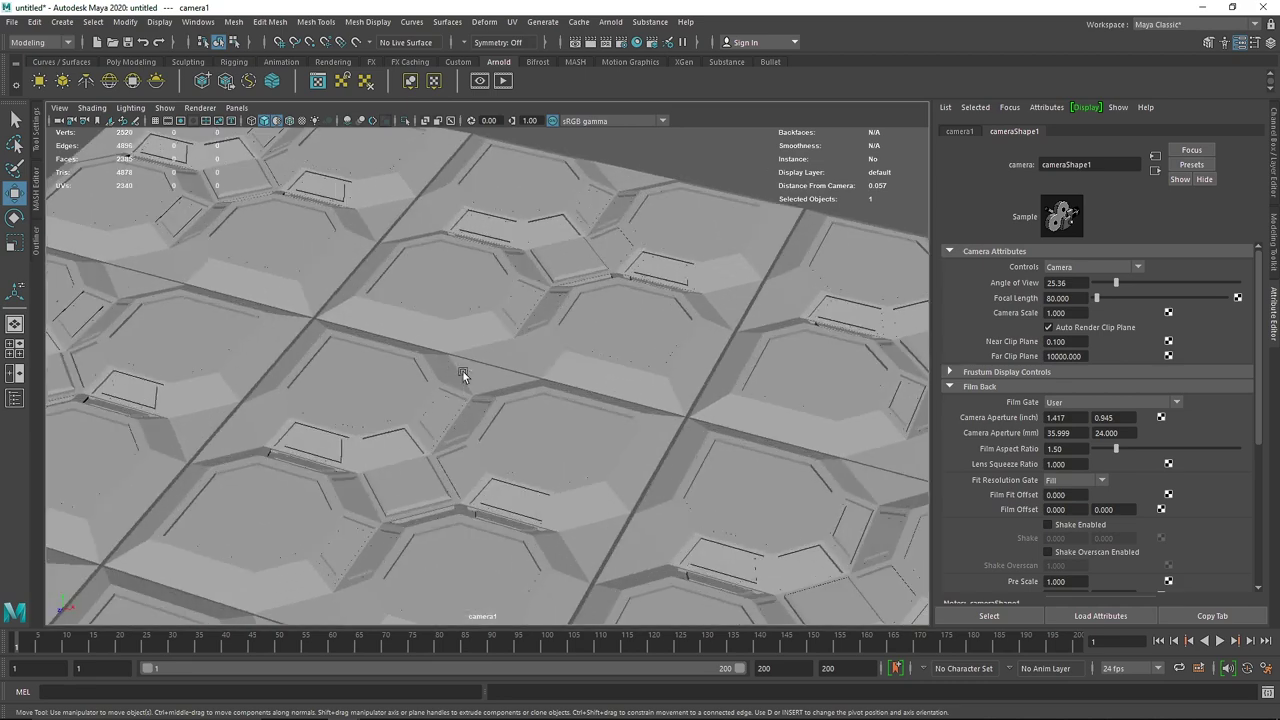
alt+middle_drag(520, 371, 512, 337)
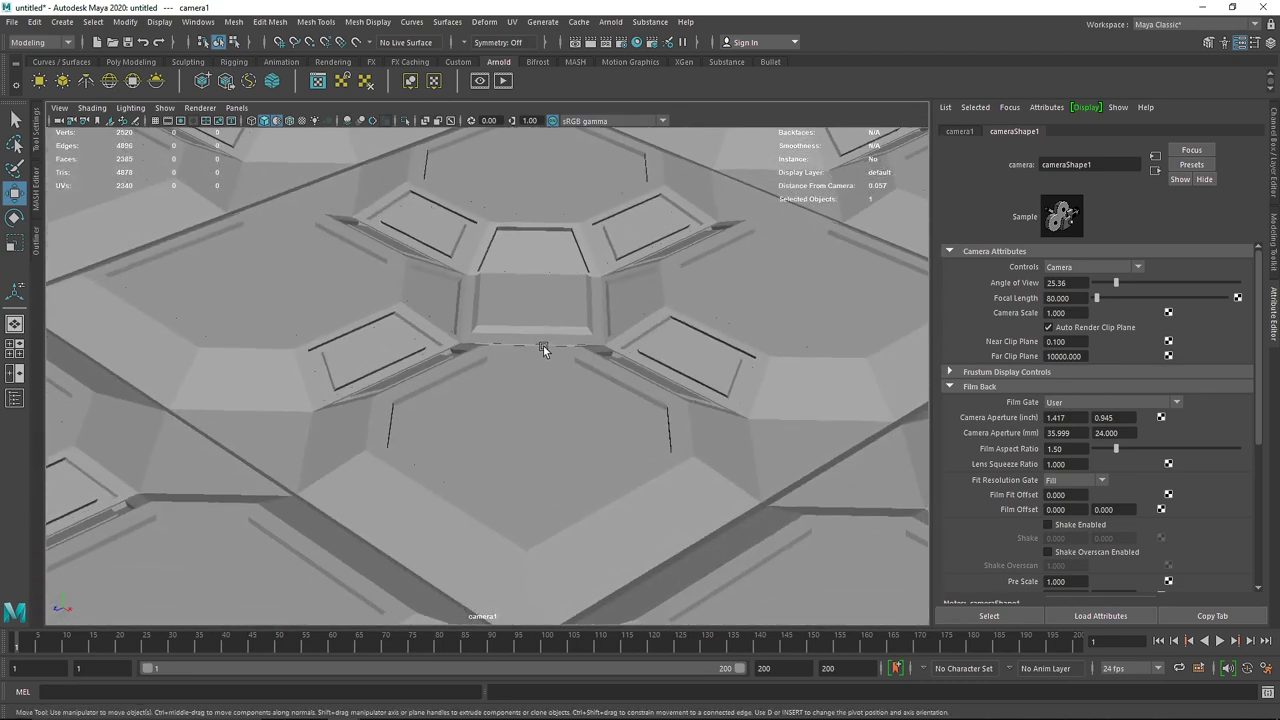
- Set camera1's Rotate X to -30 and pull the camera back to frame a full tile and its neighbours
click(1274, 145)
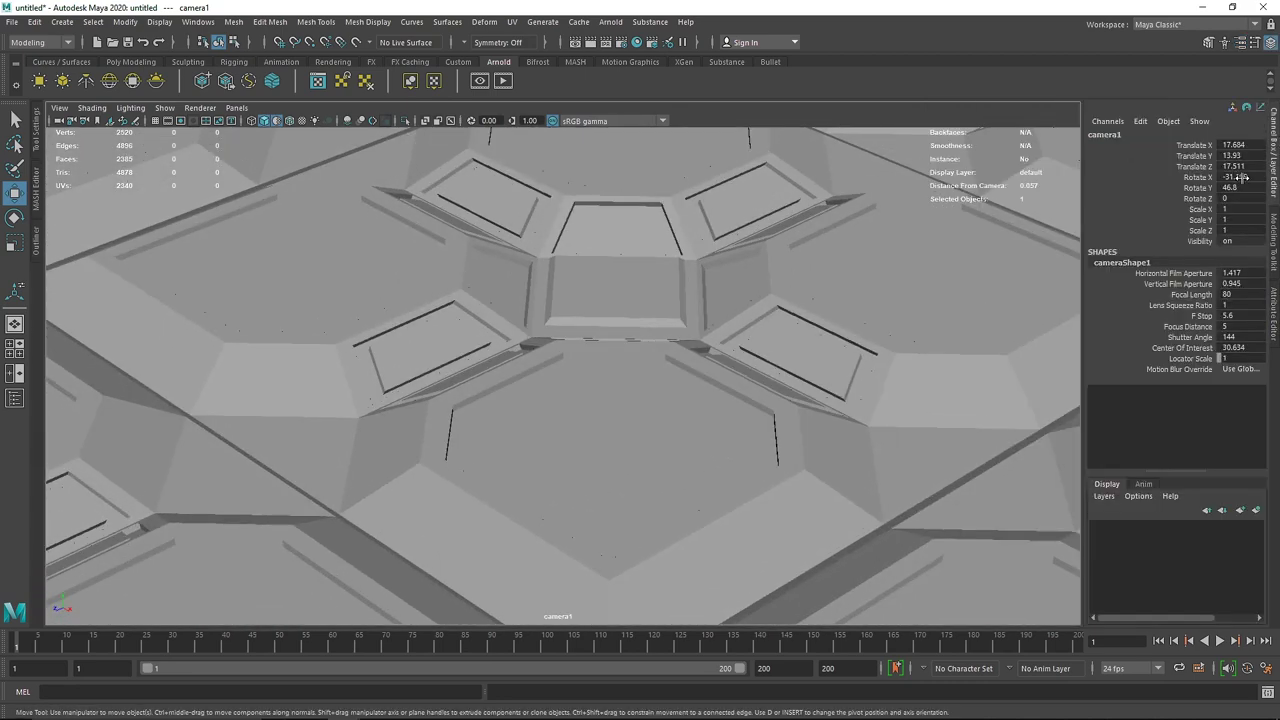
text(-30)
key(Return)
alt+middle_drag(863, 276, 736, 273)
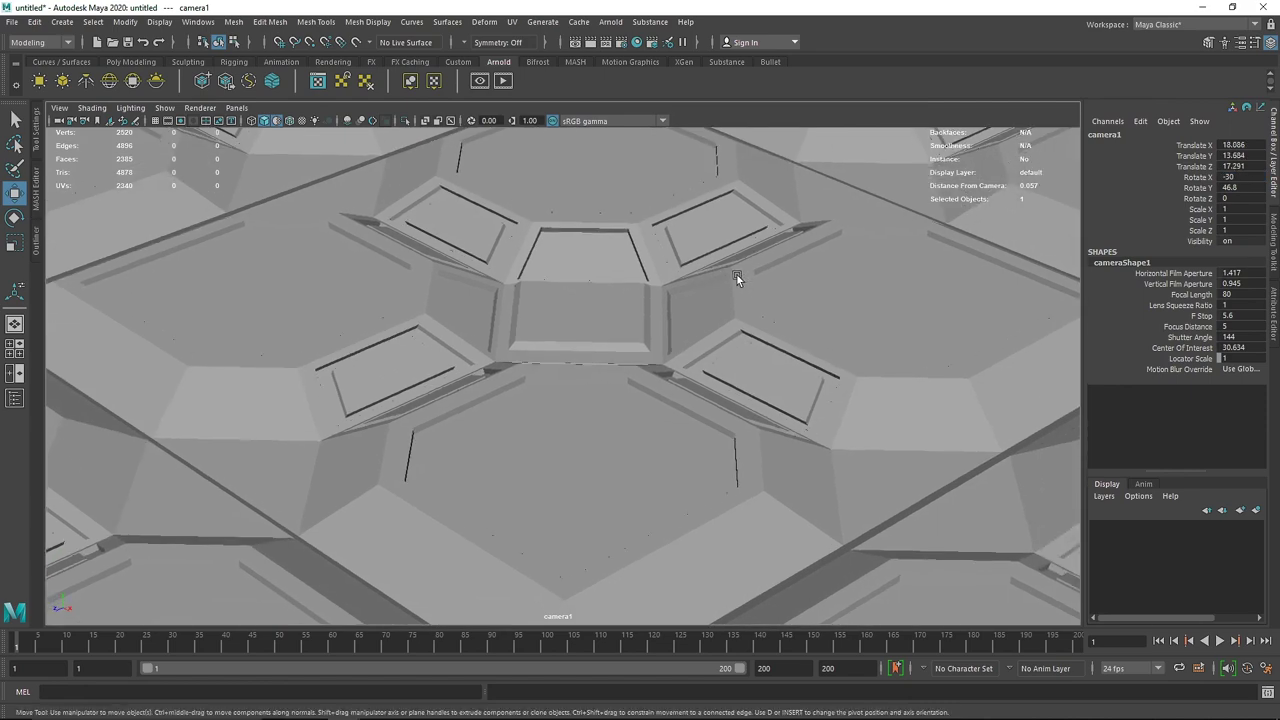
alt+right_drag(723, 287, 470, 262)
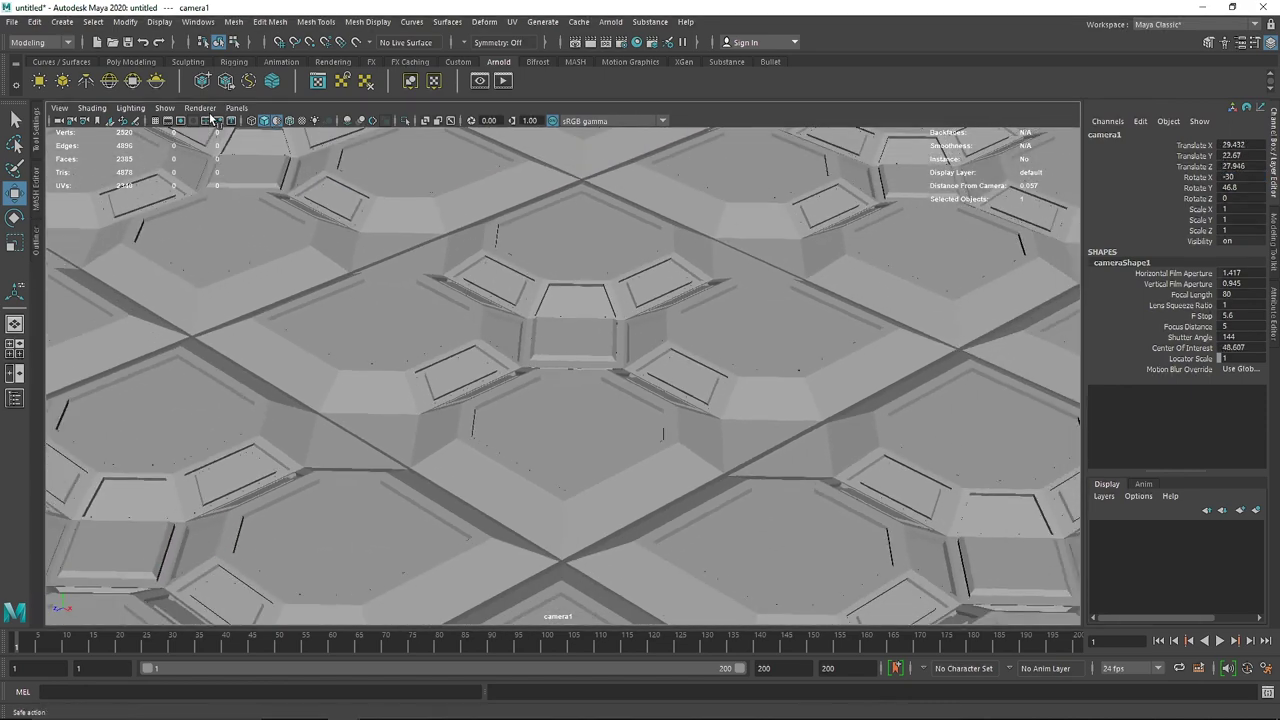
- Show the resolution gate for camera1 and move the camera closer so the central tile fills the frame
click(168, 121)
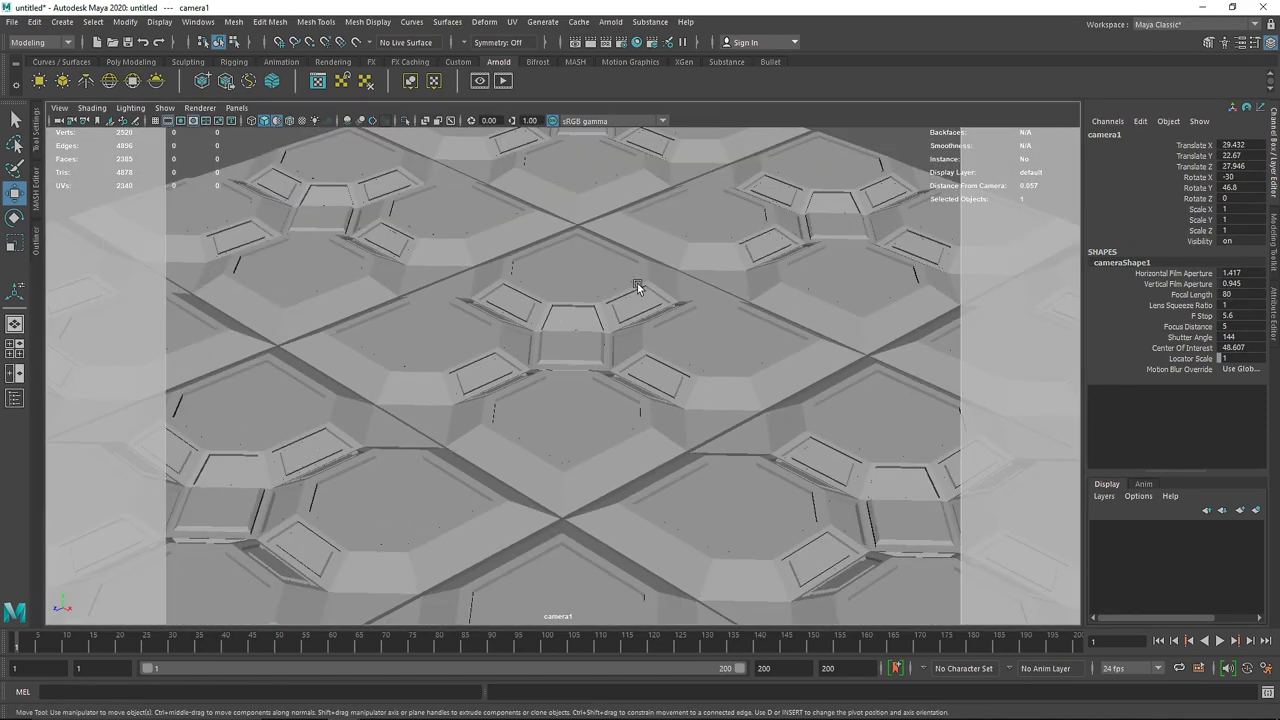
click(1275, 336)
alt+right_drag(575, 310, 663, 337)
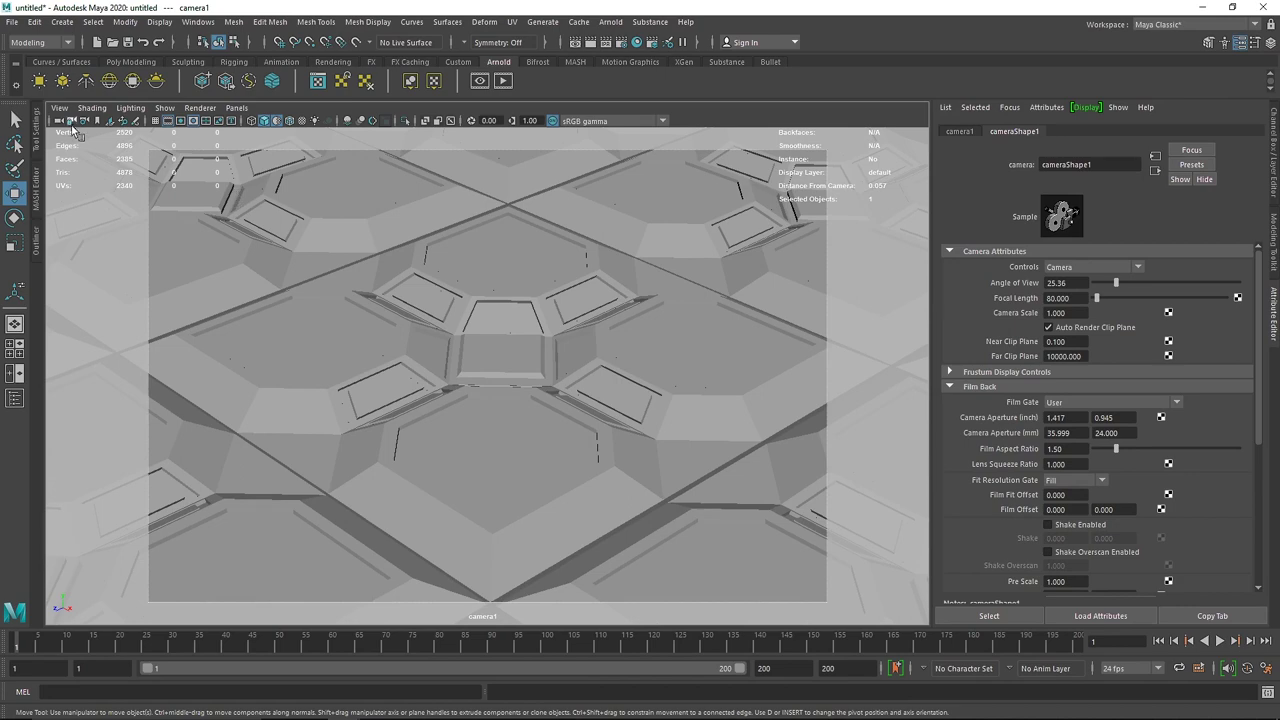
- Switch back to the perspective view, deselect the tiled mesh and frame the tiles from above
click(449, 286)
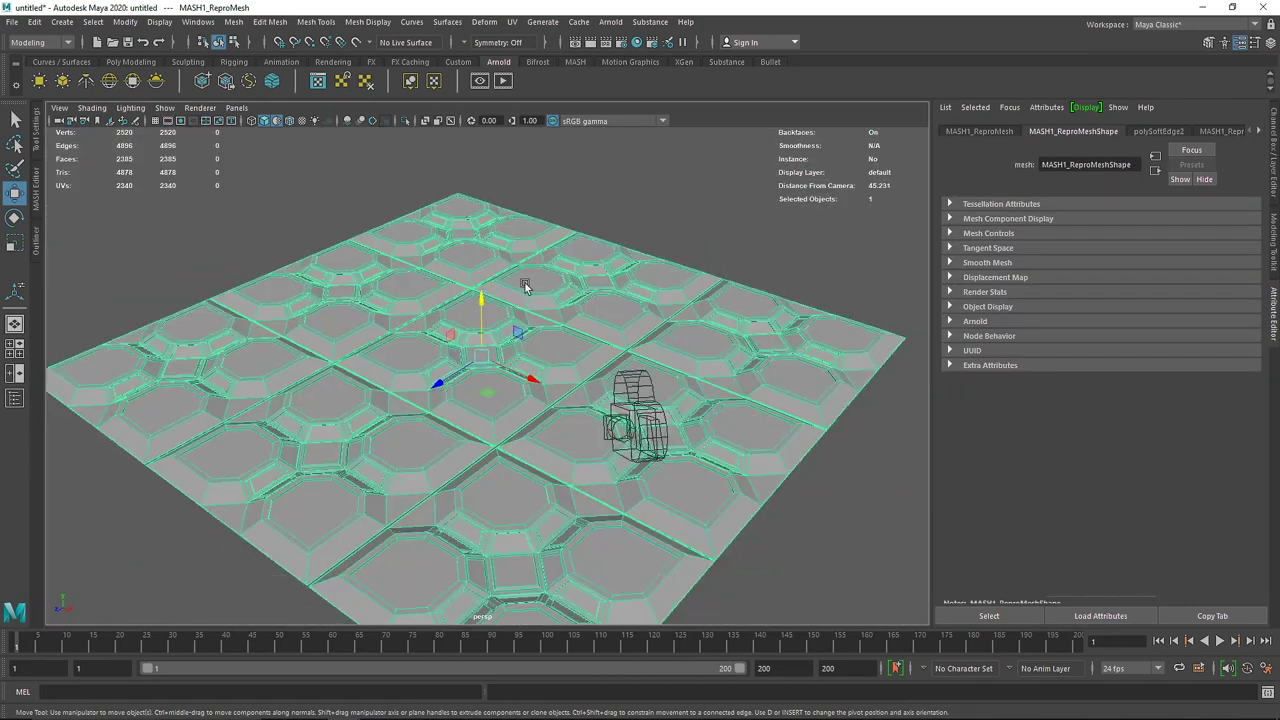
click(700, 217)
alt+drag(372, 245, 543, 306)
scroll(532, 303, up, 3)
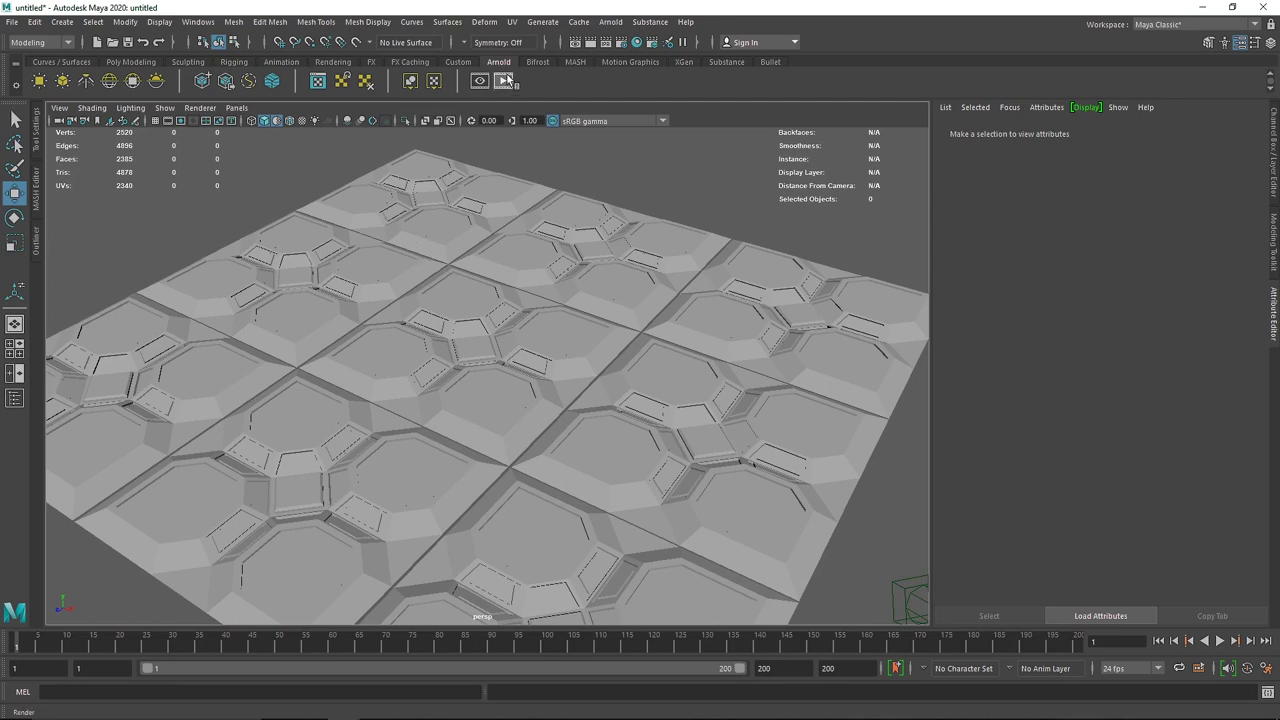
- Open the Arnold RenderView and start a live render through cameraShape1
click(505, 80)
click(117, 134)
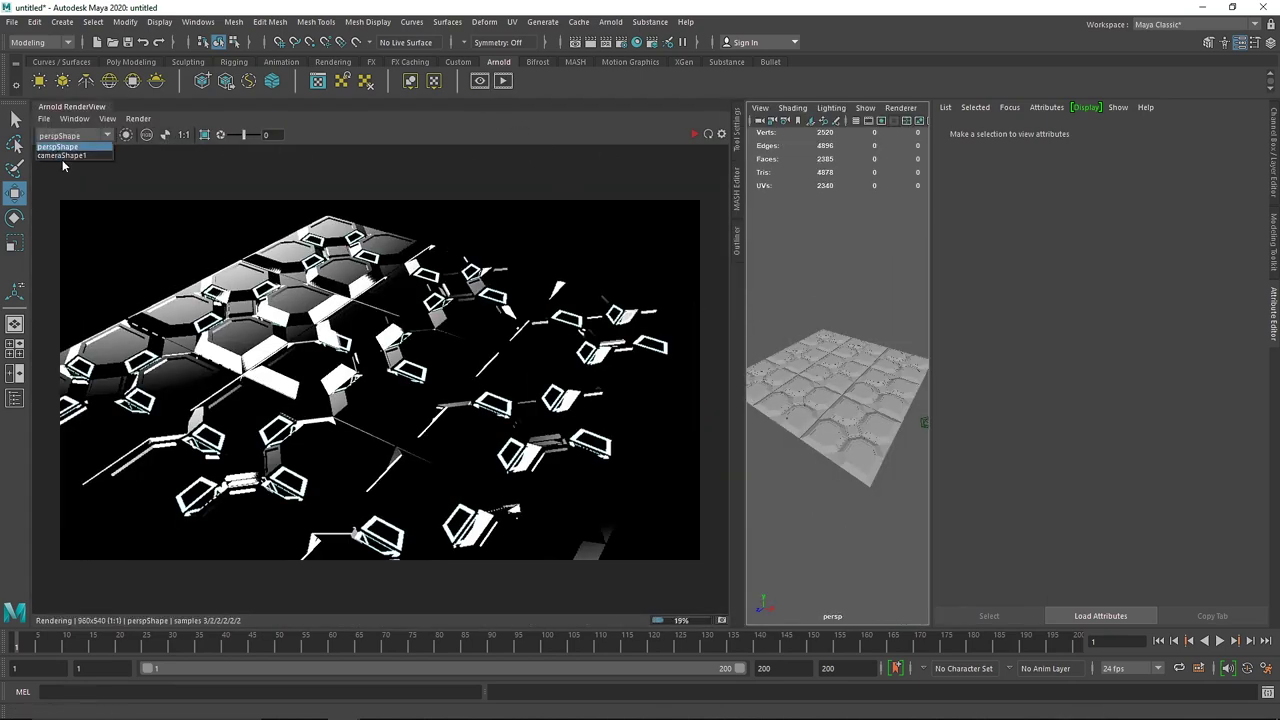
click(63, 156)
click(694, 134)
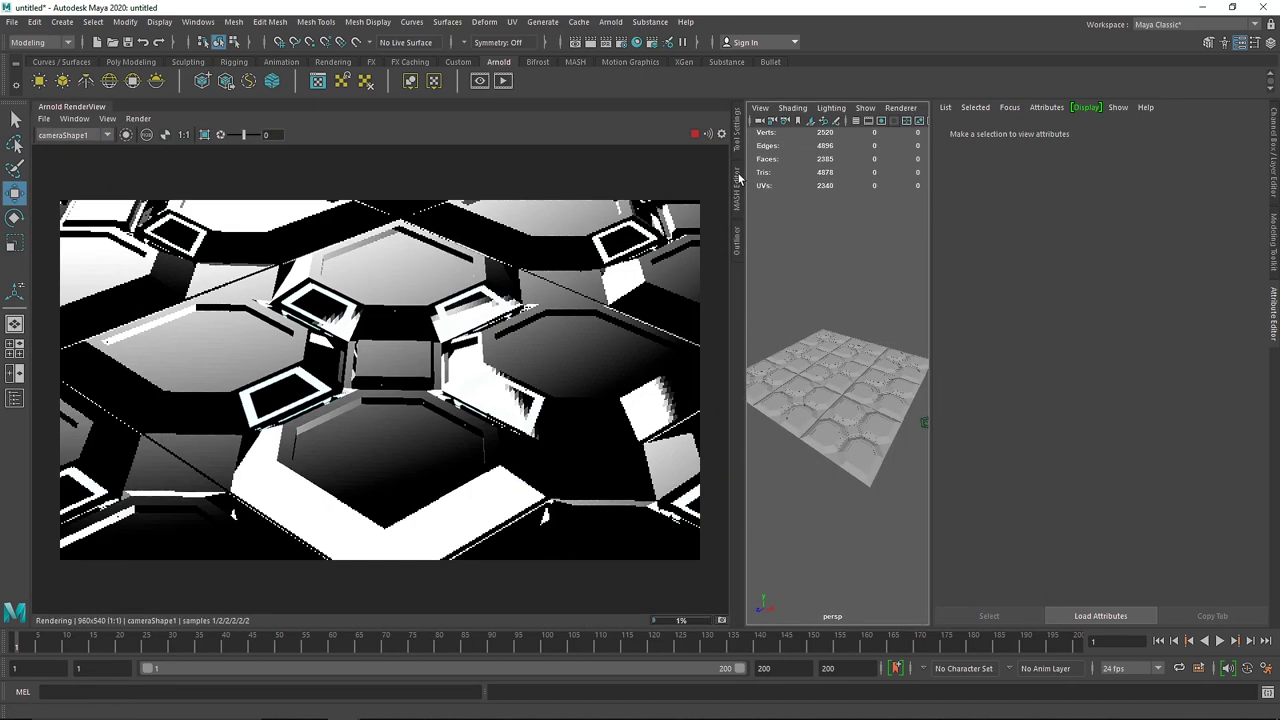
- Set the HDRI skydome light's Intensity to 0, collapse the Outliner and widen the perspective viewport
click(738, 242)
click(660, 242)
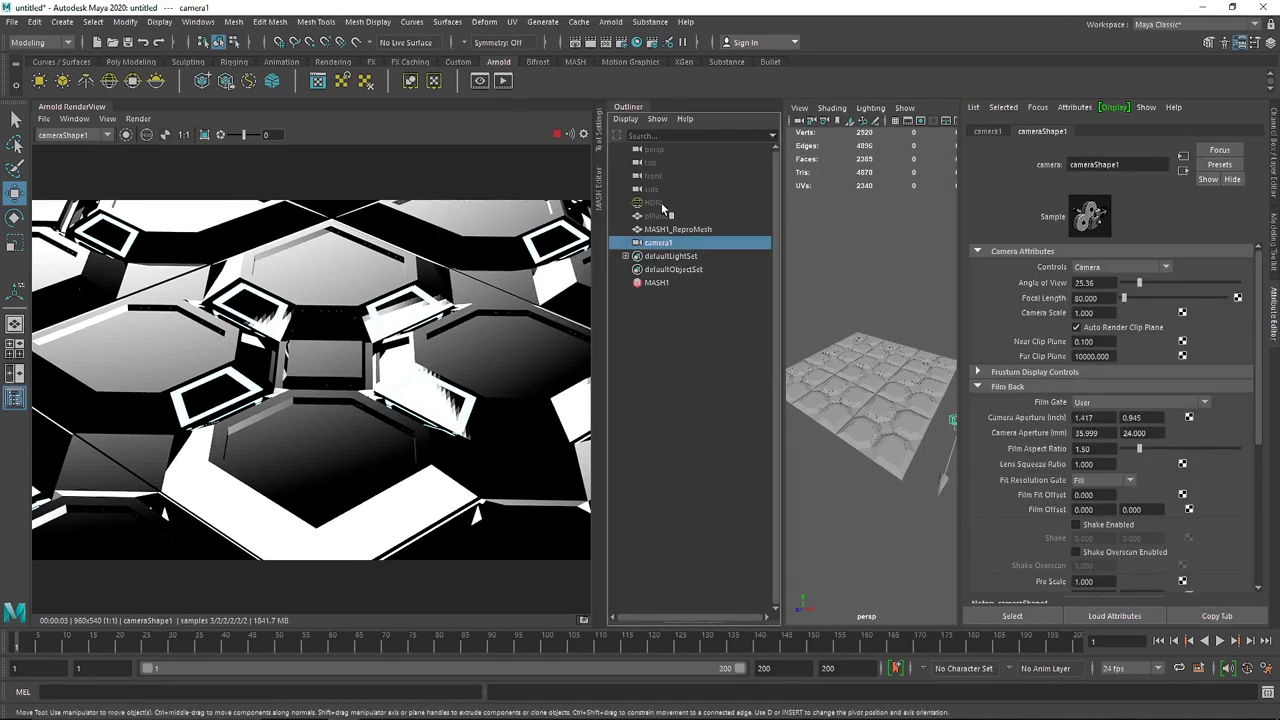
click(660, 203)
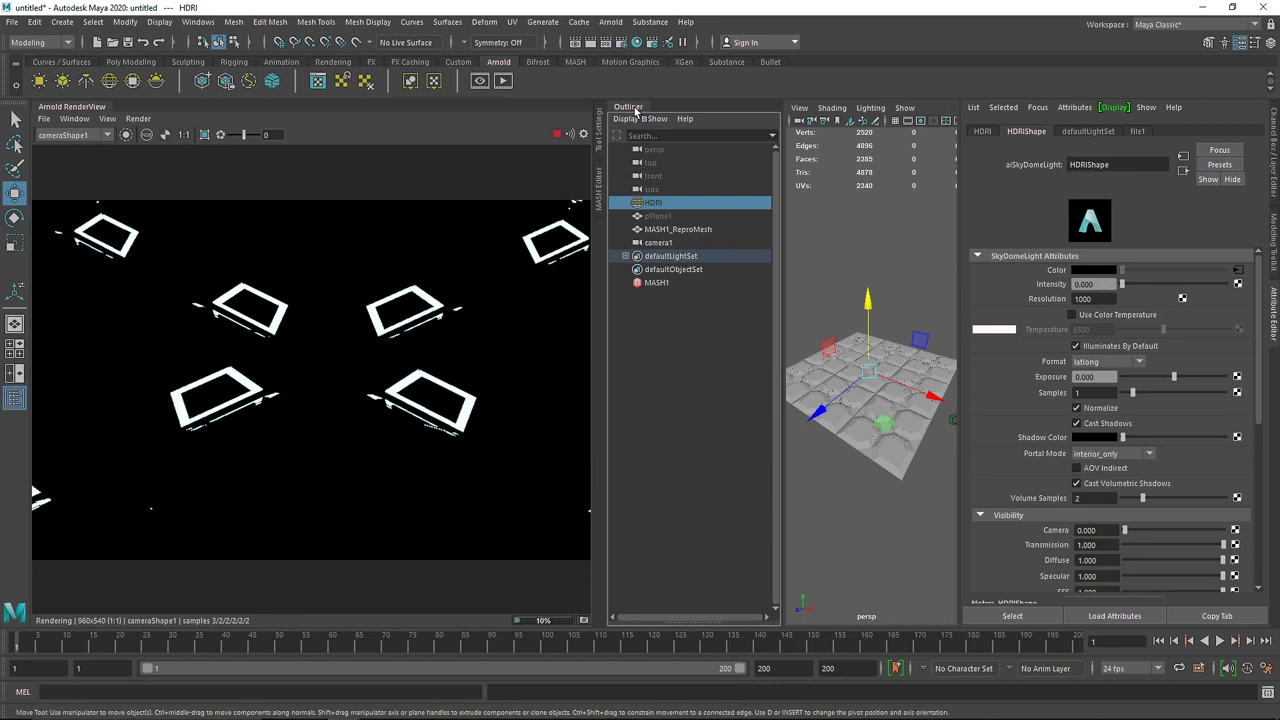
click(630, 108)
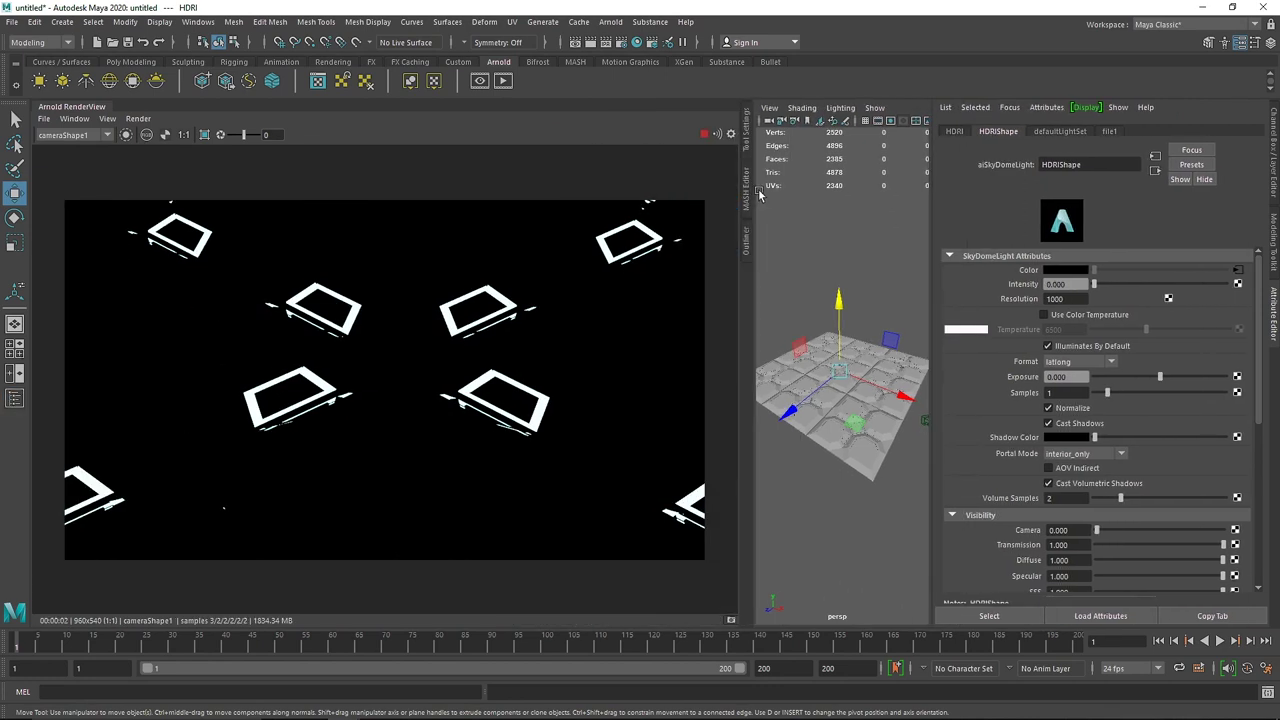
drag(750, 188, 646, 195)
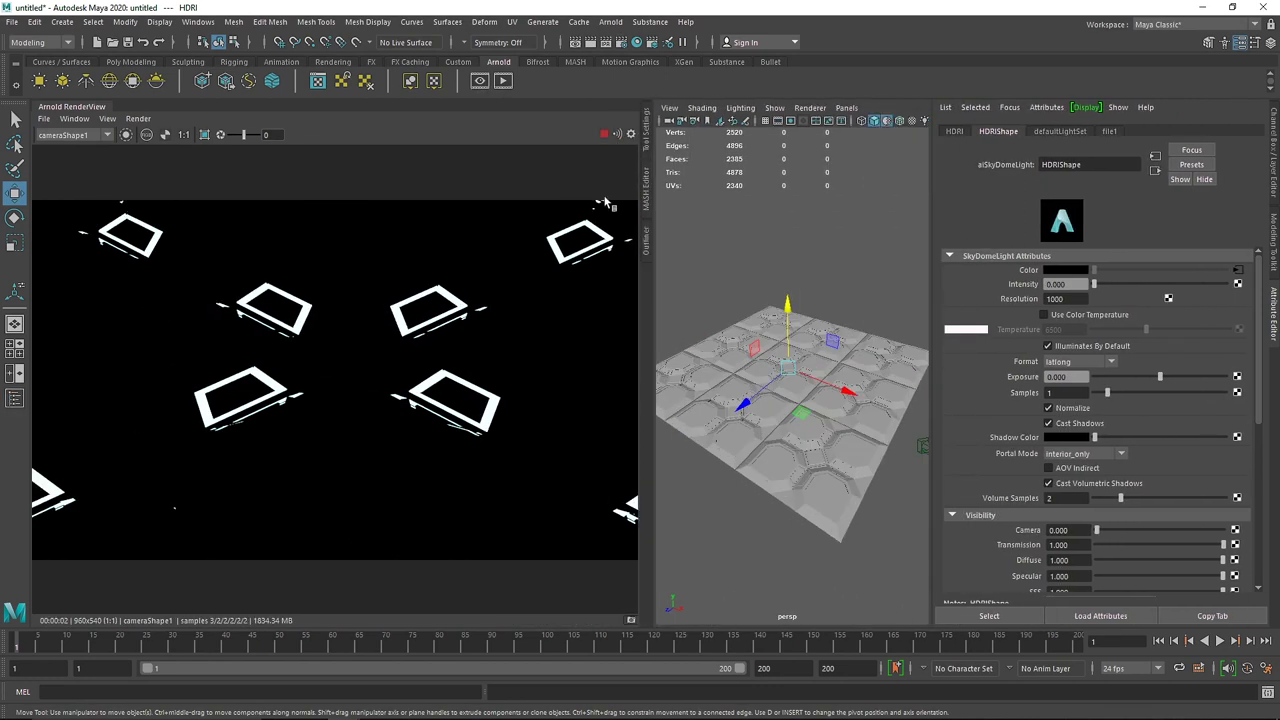
- Create a directional light, raise it above the tiles and rotate it
click(318, 62)
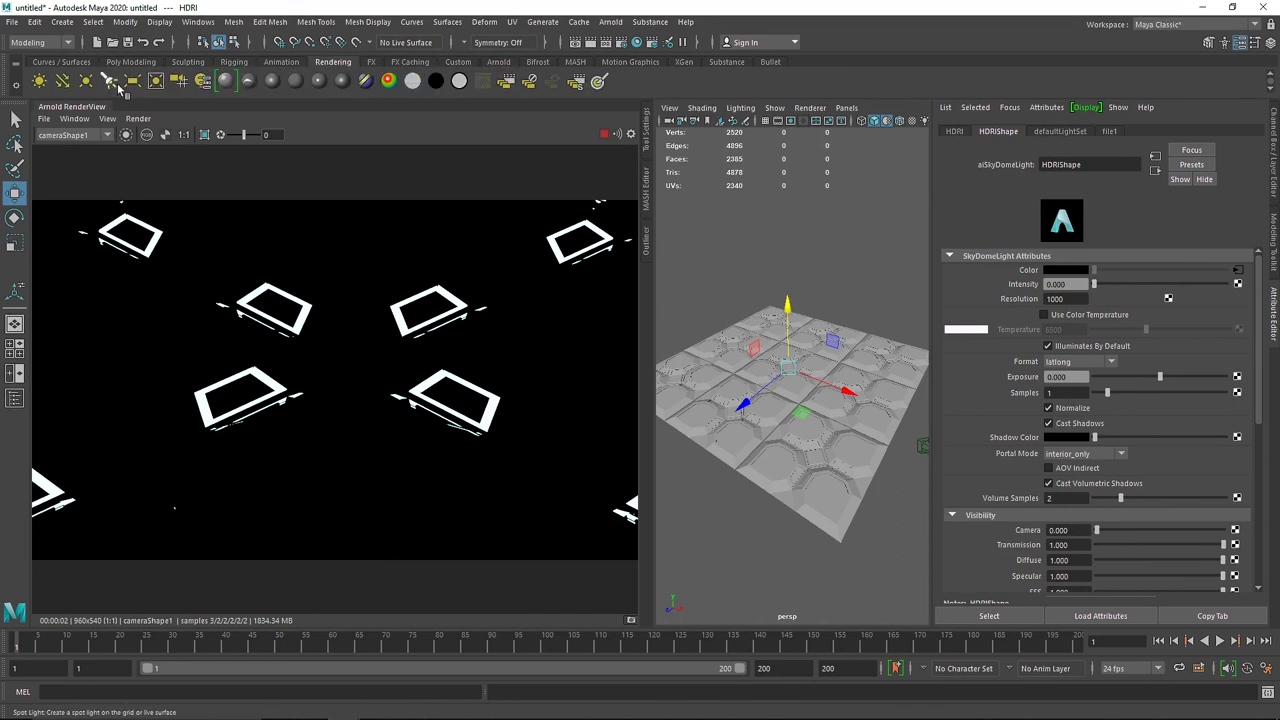
click(62, 80)
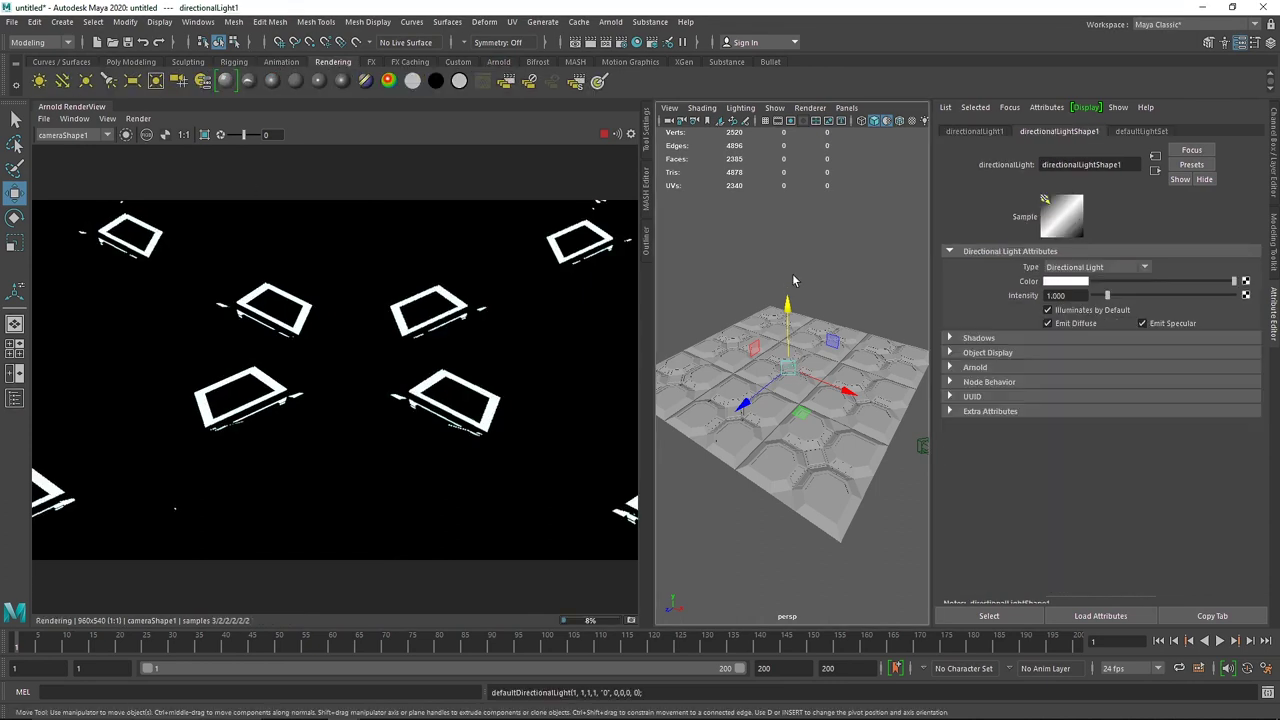
drag(790, 302, 792, 298)
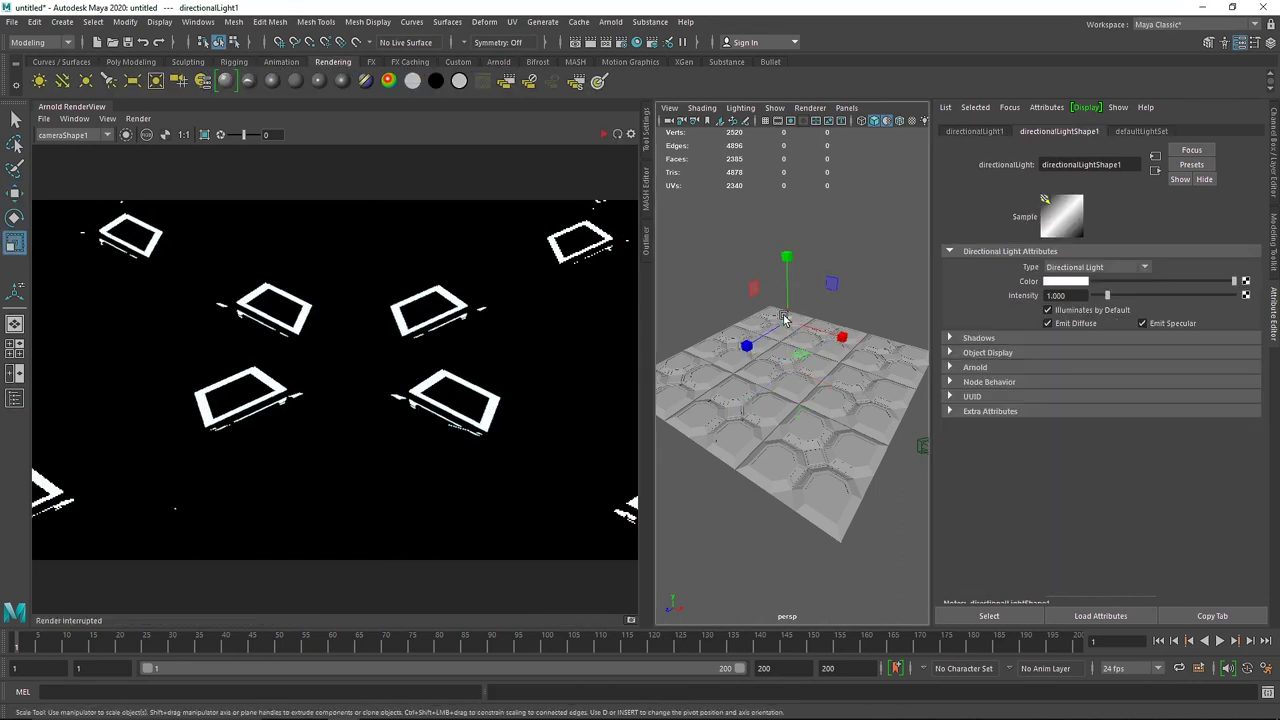
key(e)
drag(775, 287, 697, 219)
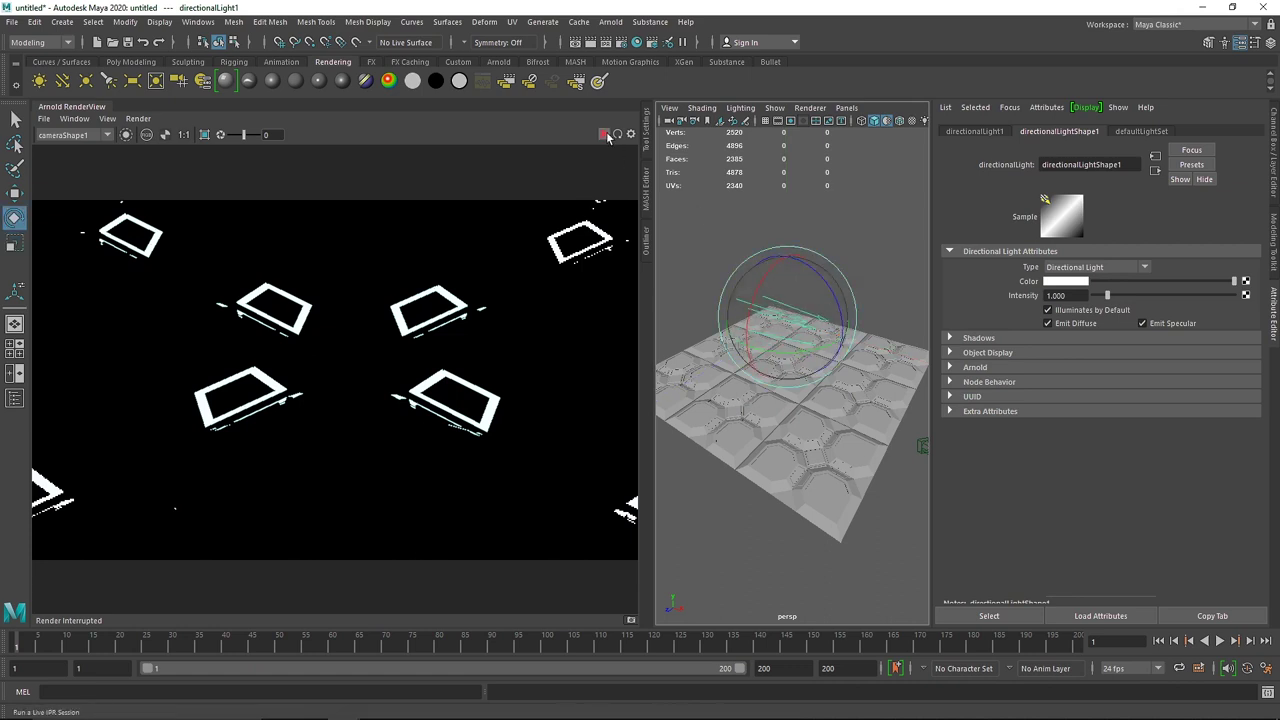
- Restart the live render, tilt the directional light more steeply toward the tiles, and stop the render
click(605, 135)
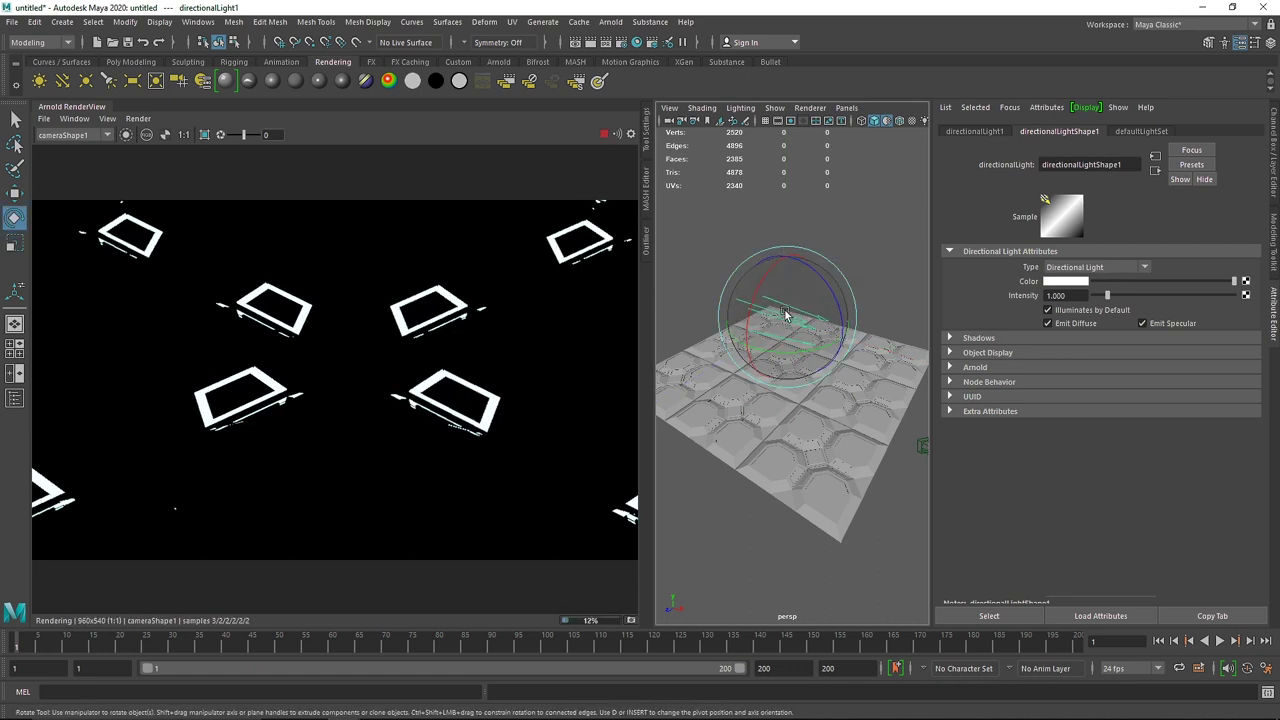
mouse_move(774, 248)
mouse_down()
mouse_move(853, 323)
mouse_move(757, 380)
mouse_move(685, 297)
mouse_move(776, 305)
mouse_move(790, 261)
mouse_move(762, 266)
mouse_up()
click(604, 134)
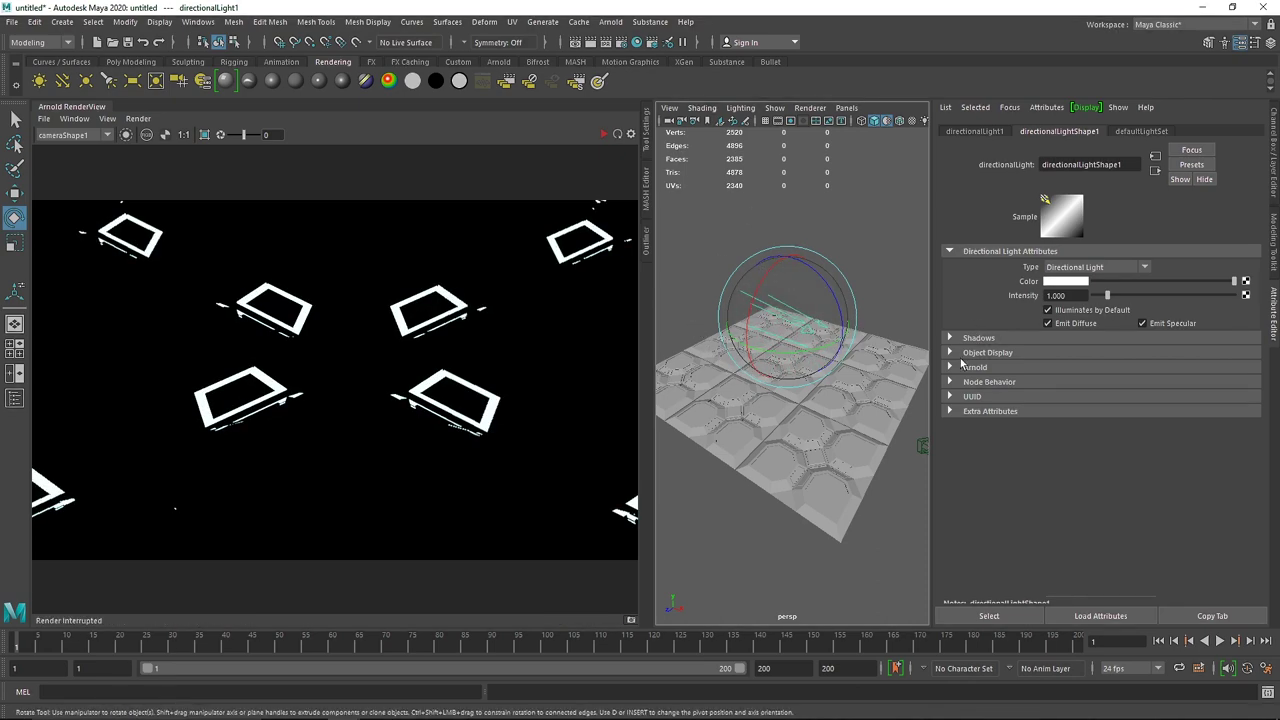
- Set the directional light's Arnold Exposure to 2 and refresh the live render
click(975, 367)
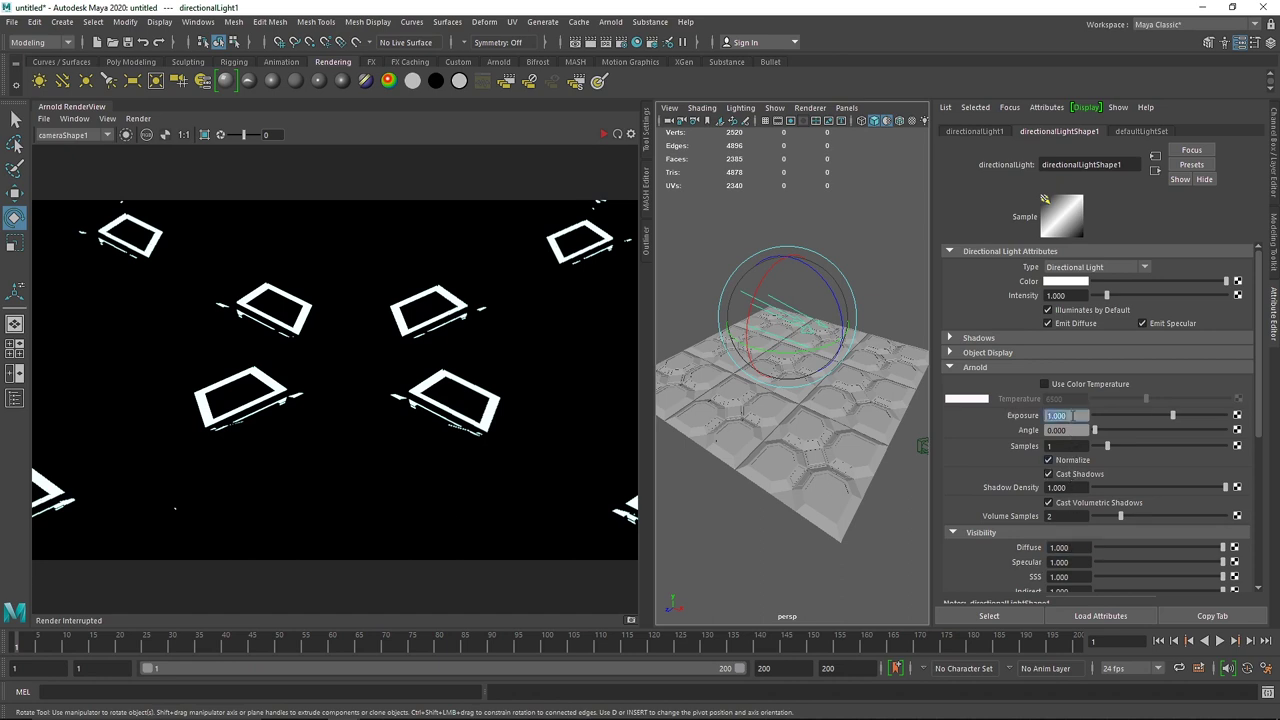
click(617, 134)
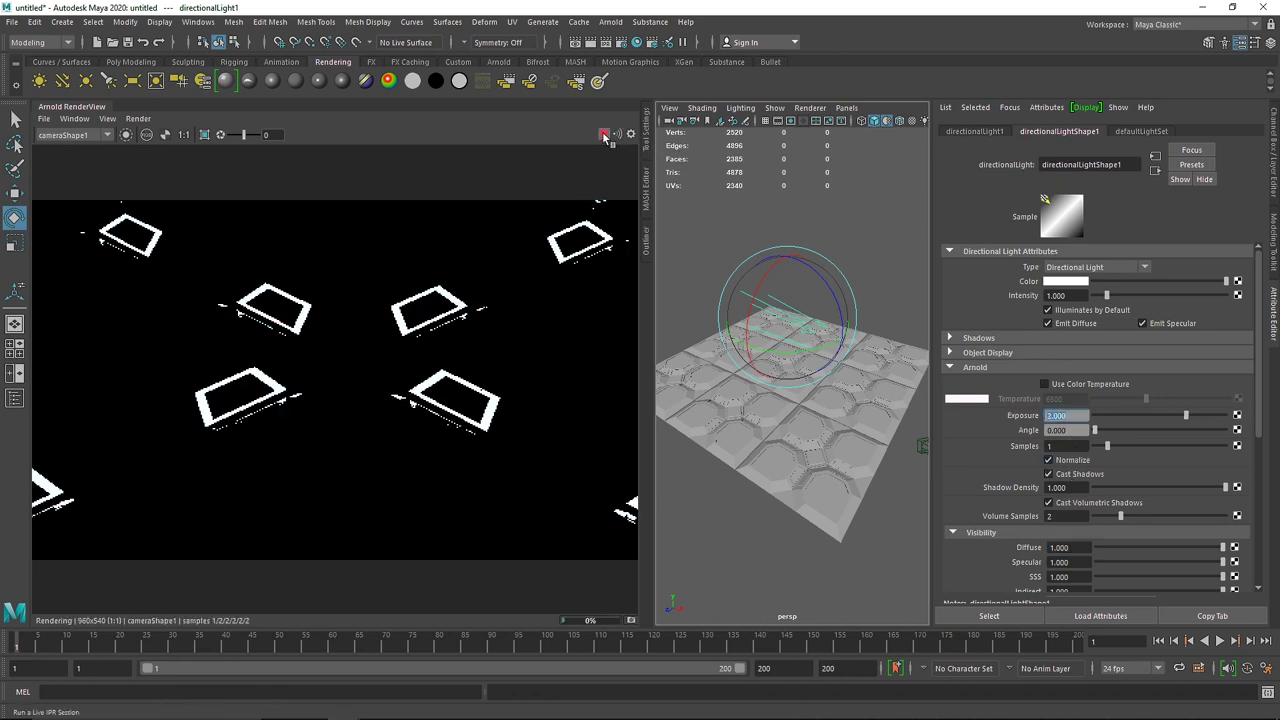
click(138, 118)
click(170, 216)
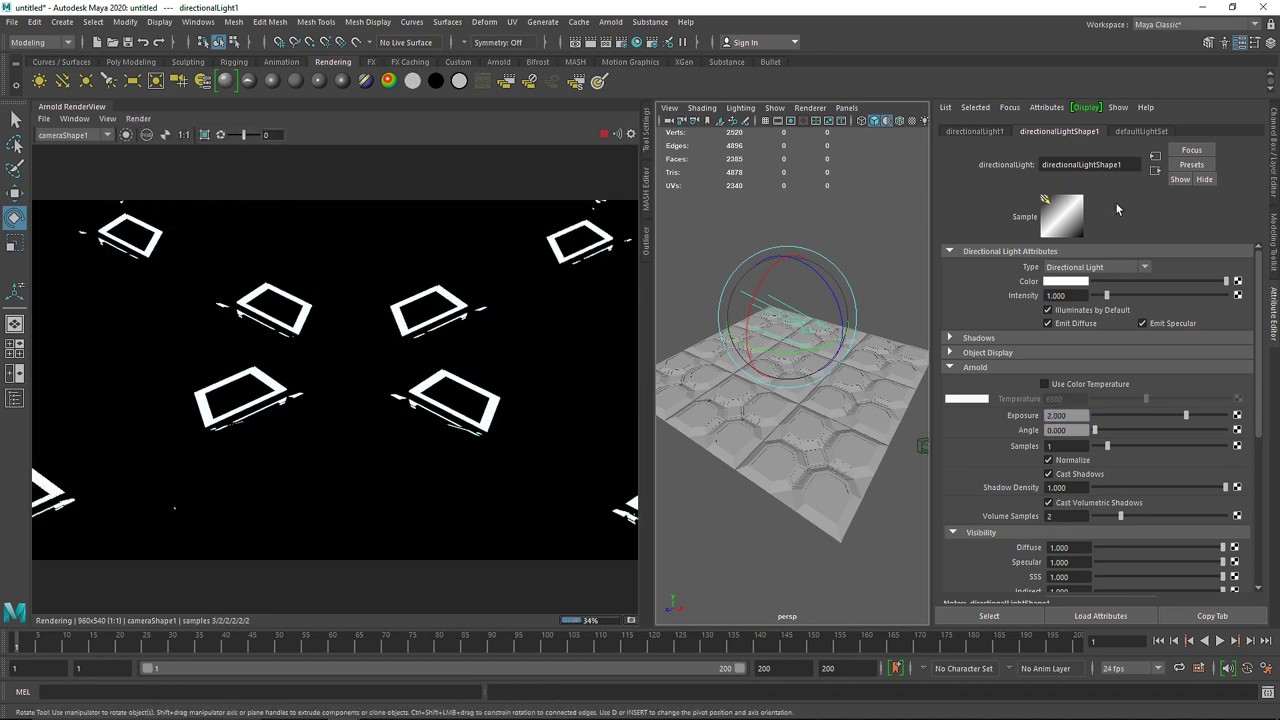
- Select the tile grid and try the Ceramic preset on its Emission material
click(754, 398)
scroll(1176, 132, down, 8)
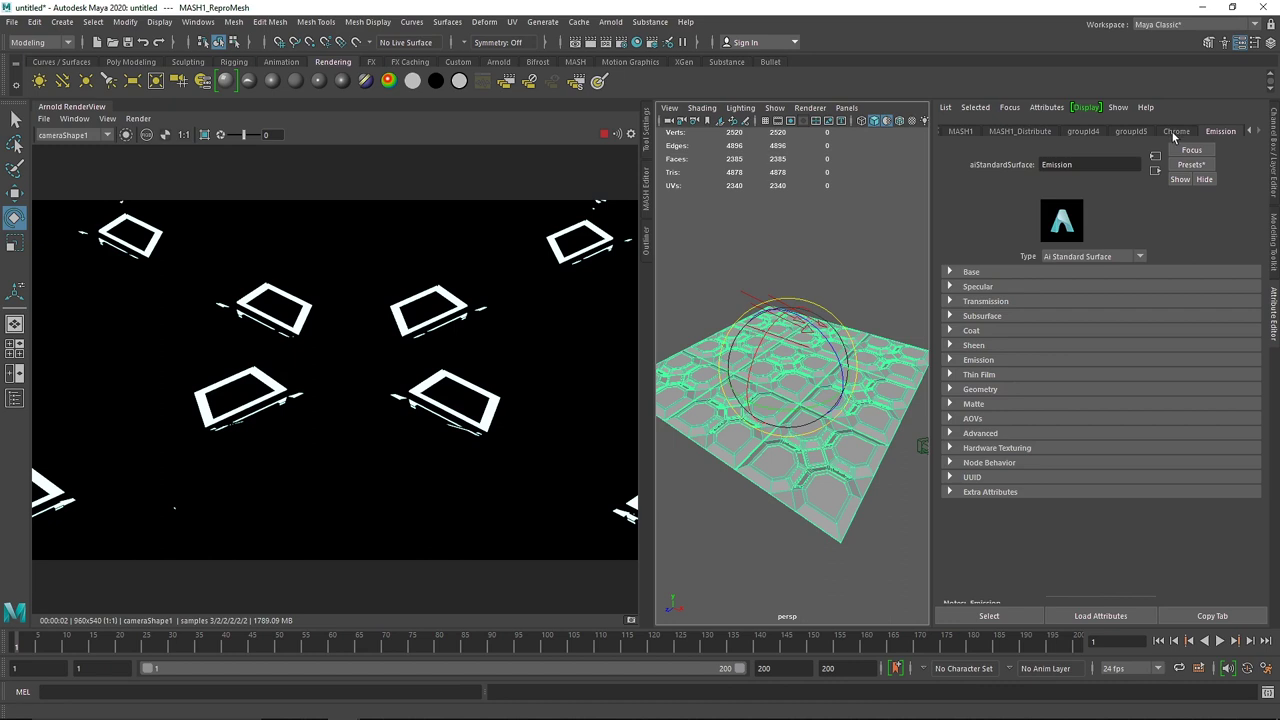
click(985, 272)
click(1190, 165)
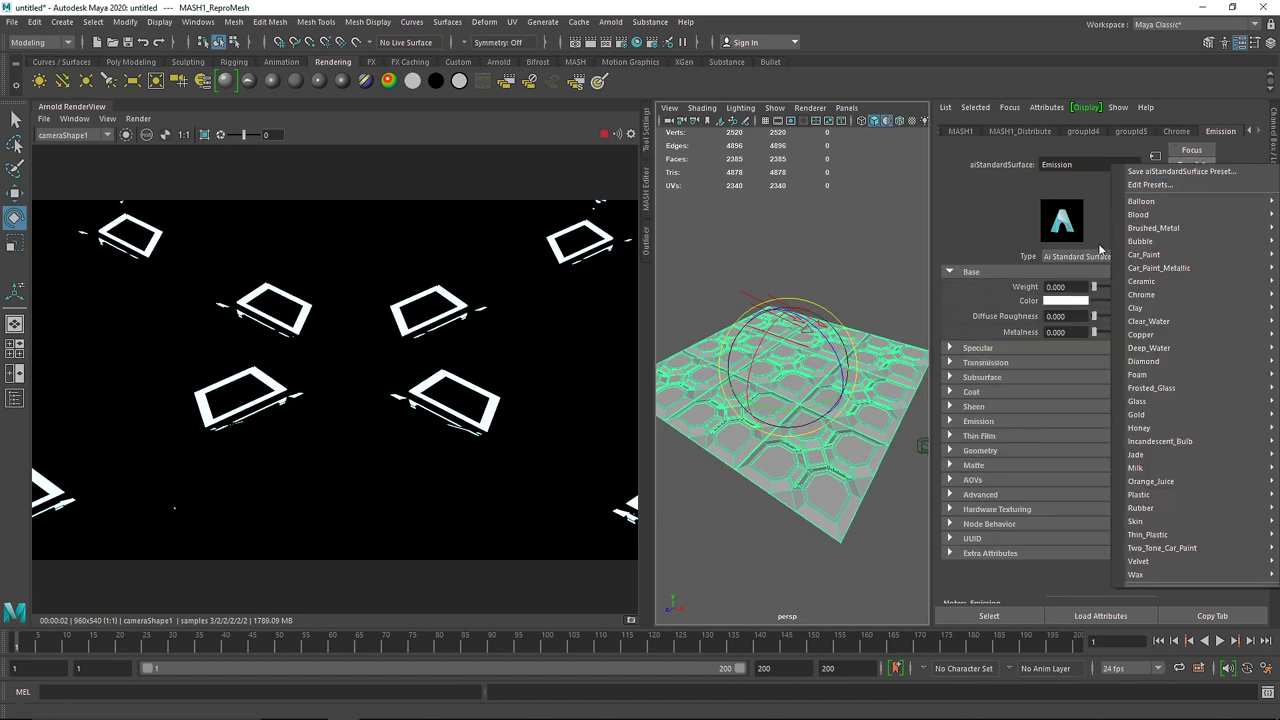
mouse_move(1150, 284)
click(1062, 286)
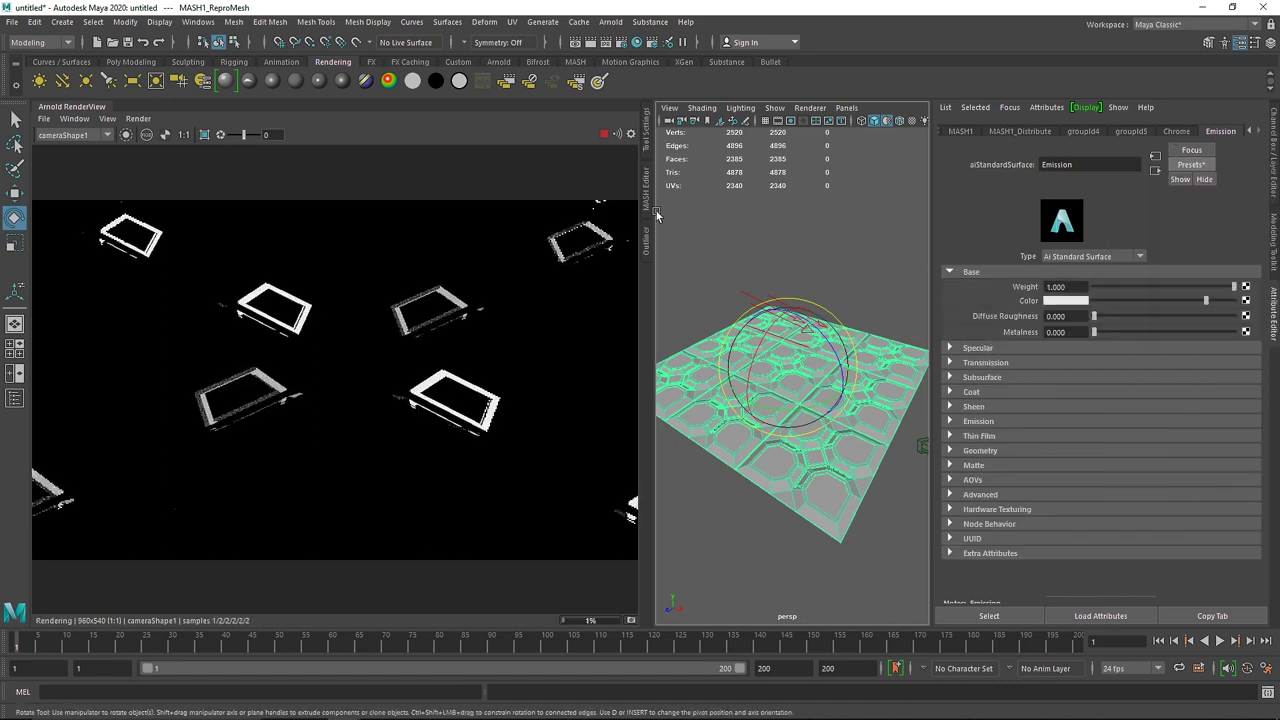
- Try the Jade preset on the Emission material and undo both preset changes
click(1190, 165)
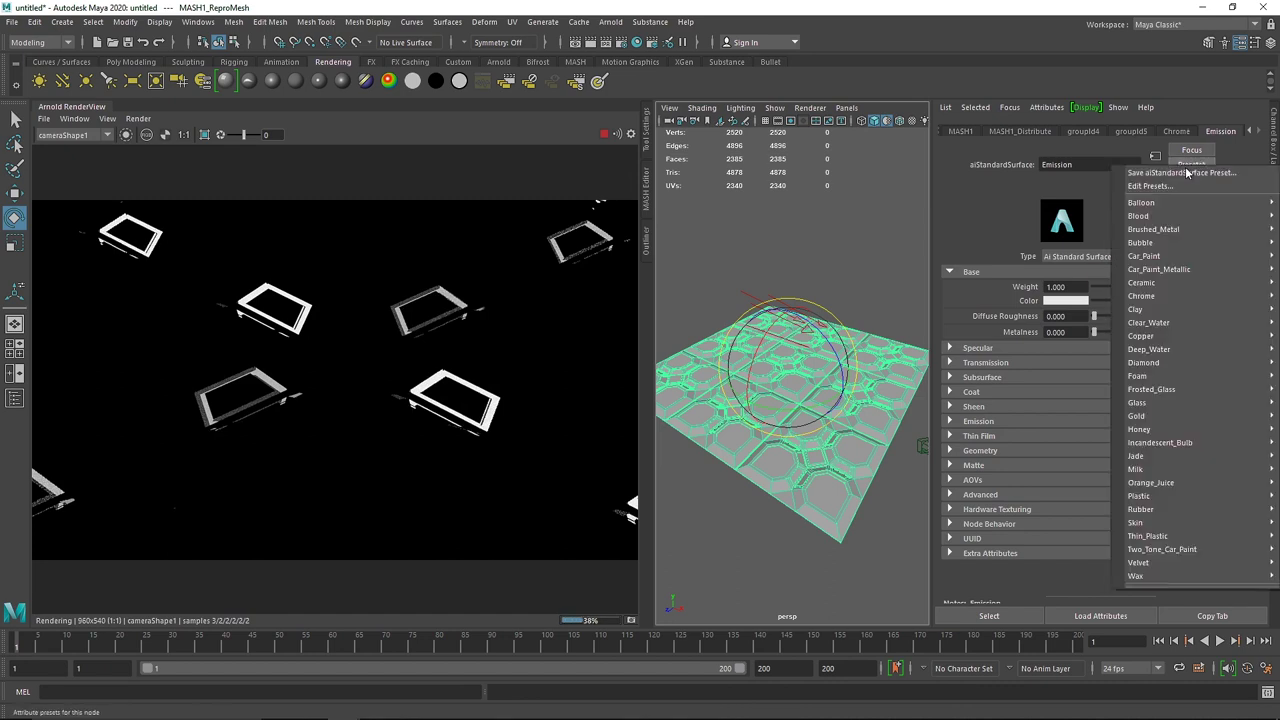
mouse_move(1150, 416)
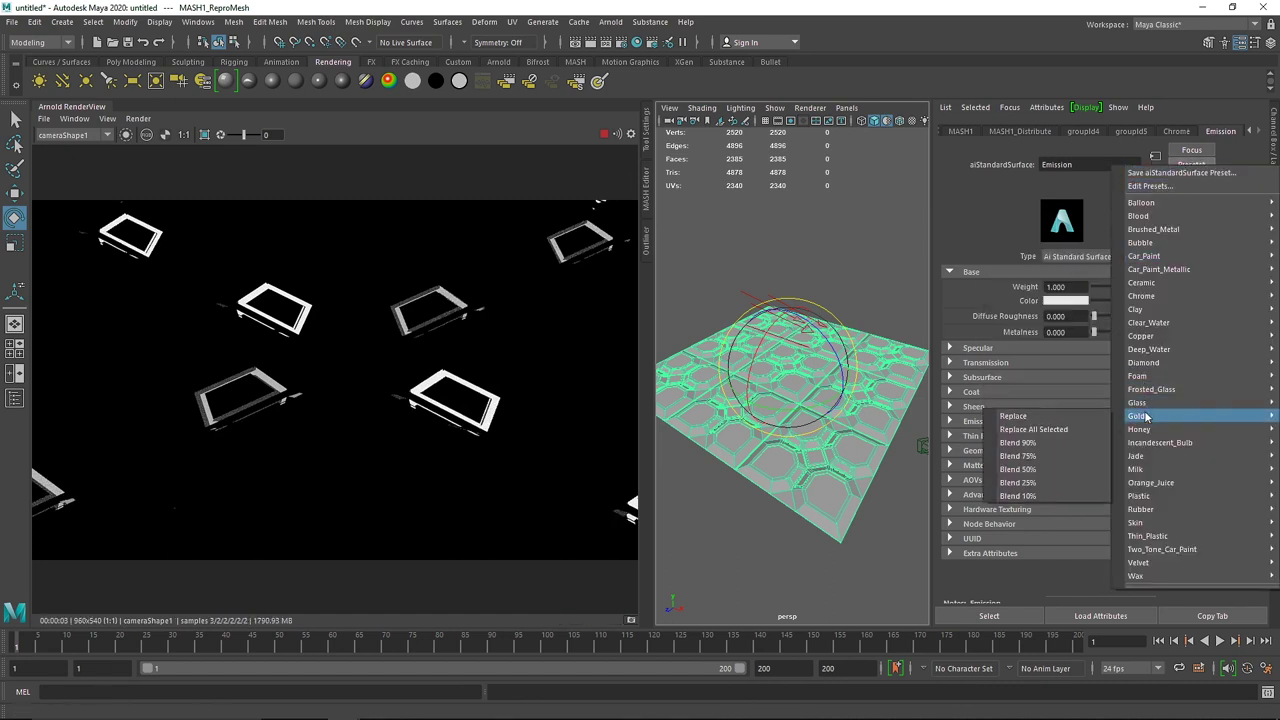
mouse_move(1150, 442)
click(1013, 457)
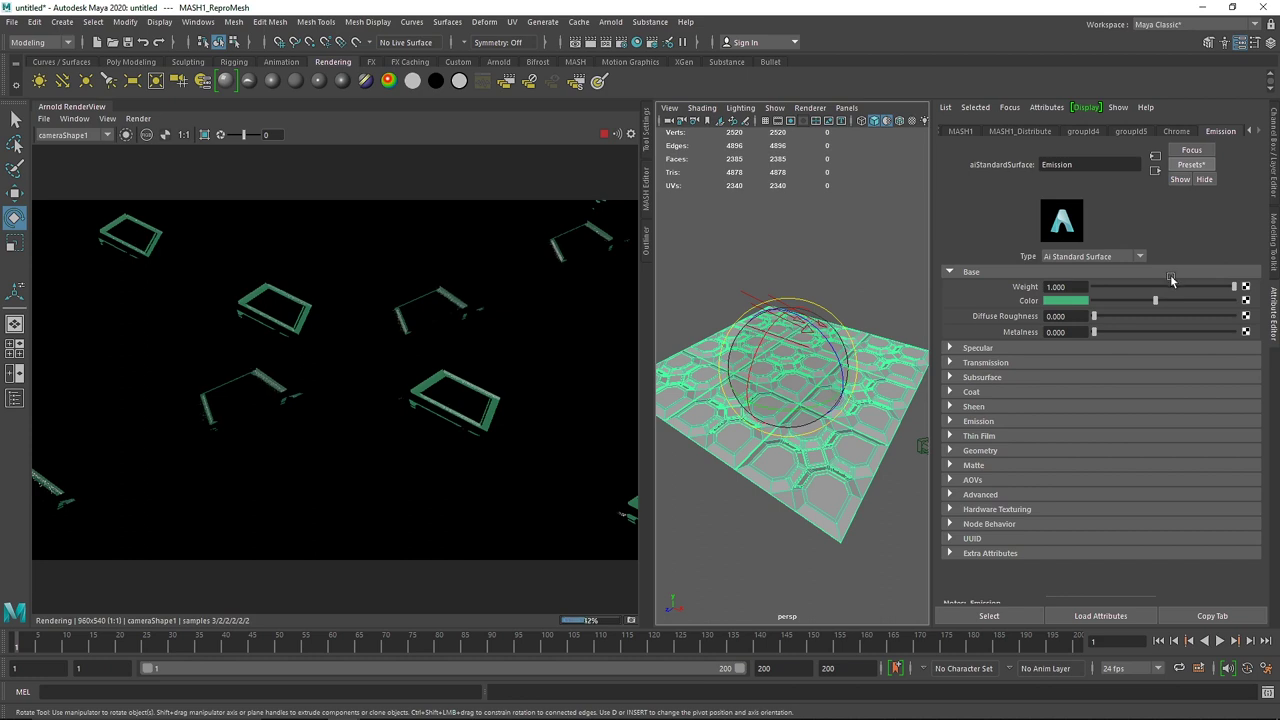
key(ctrl+z)
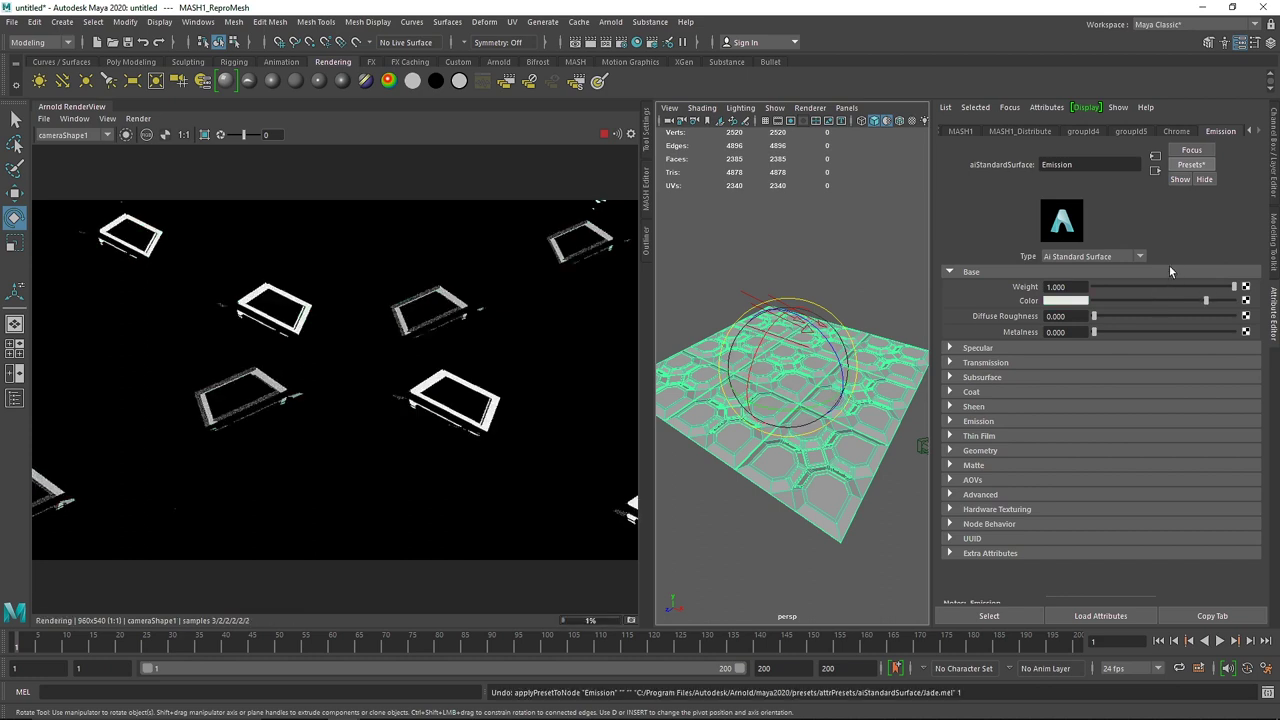
key(ctrl+z)
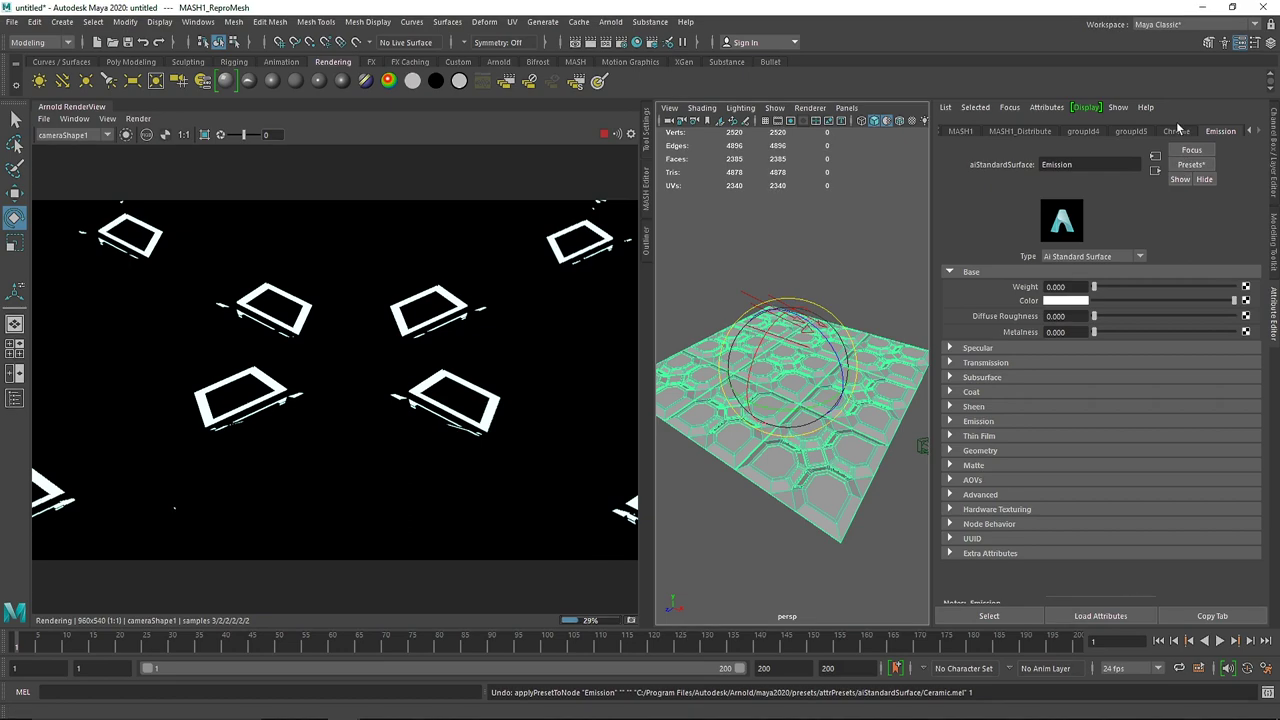
- Try the Gold preset on the tiles' Chrome material
click(1177, 131)
click(1187, 164)
mouse_move(1143, 401)
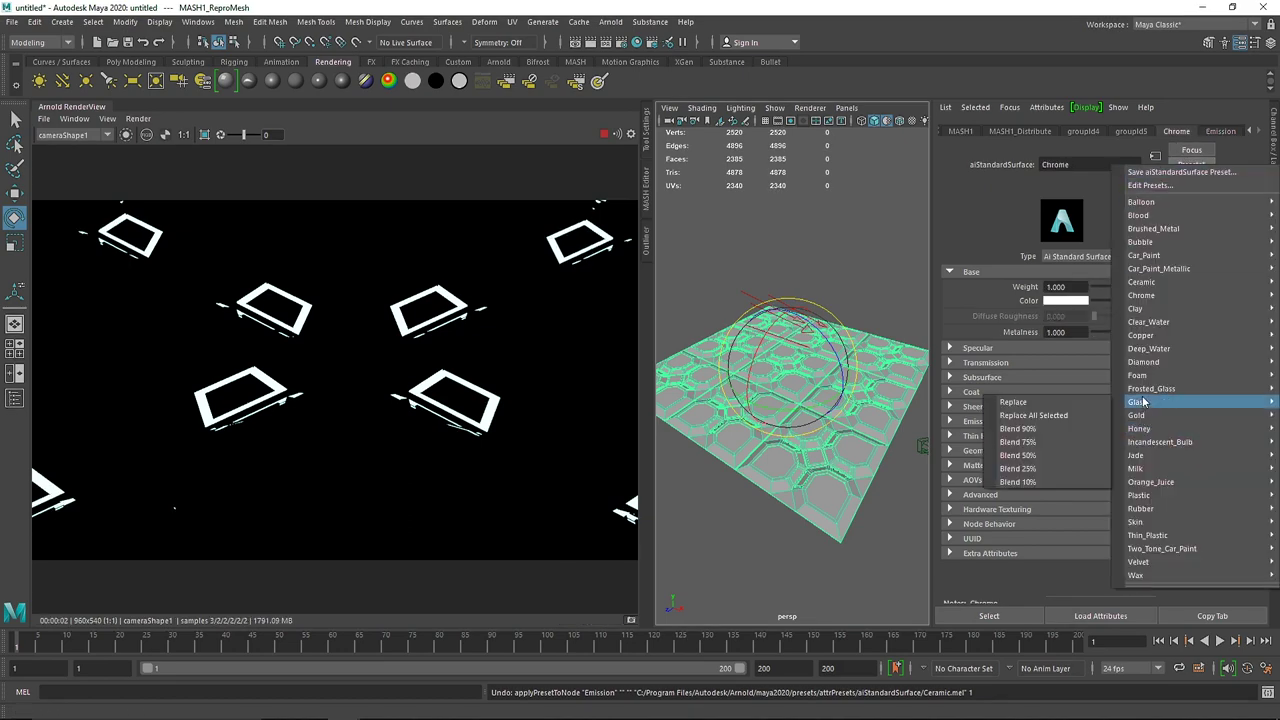
click(1076, 416)
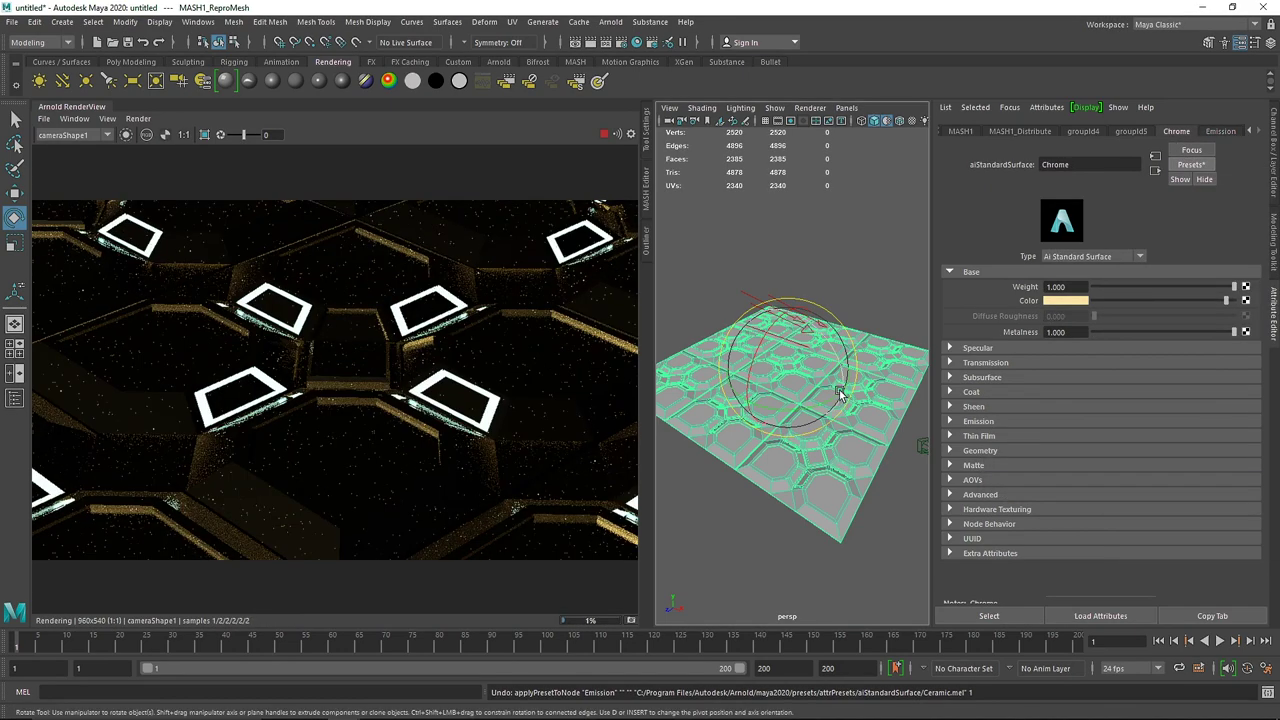
- Replace the Chrome material's settings with the Brushed_Metal preset
click(1189, 166)
mouse_move(1160, 231)
click(1060, 235)
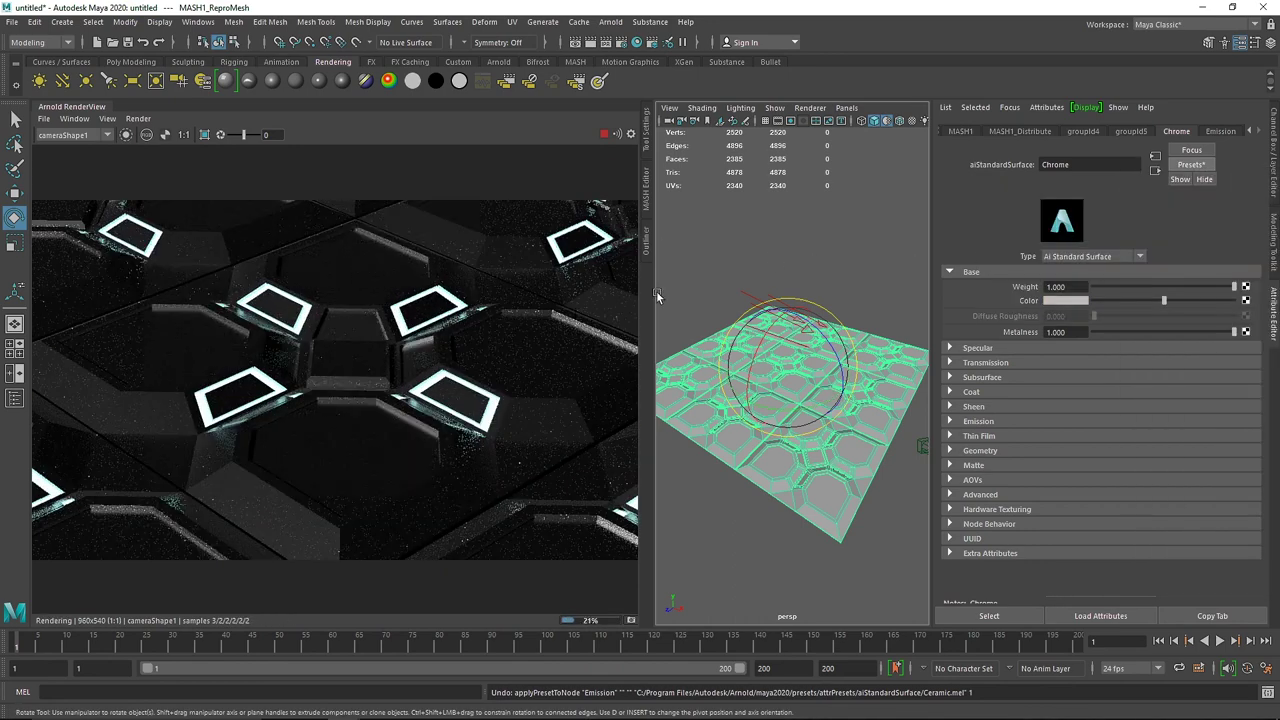
- Stop the live render, return the workspace to a single perspective view and deselect the tiles
scroll(810, 378, up, 5)
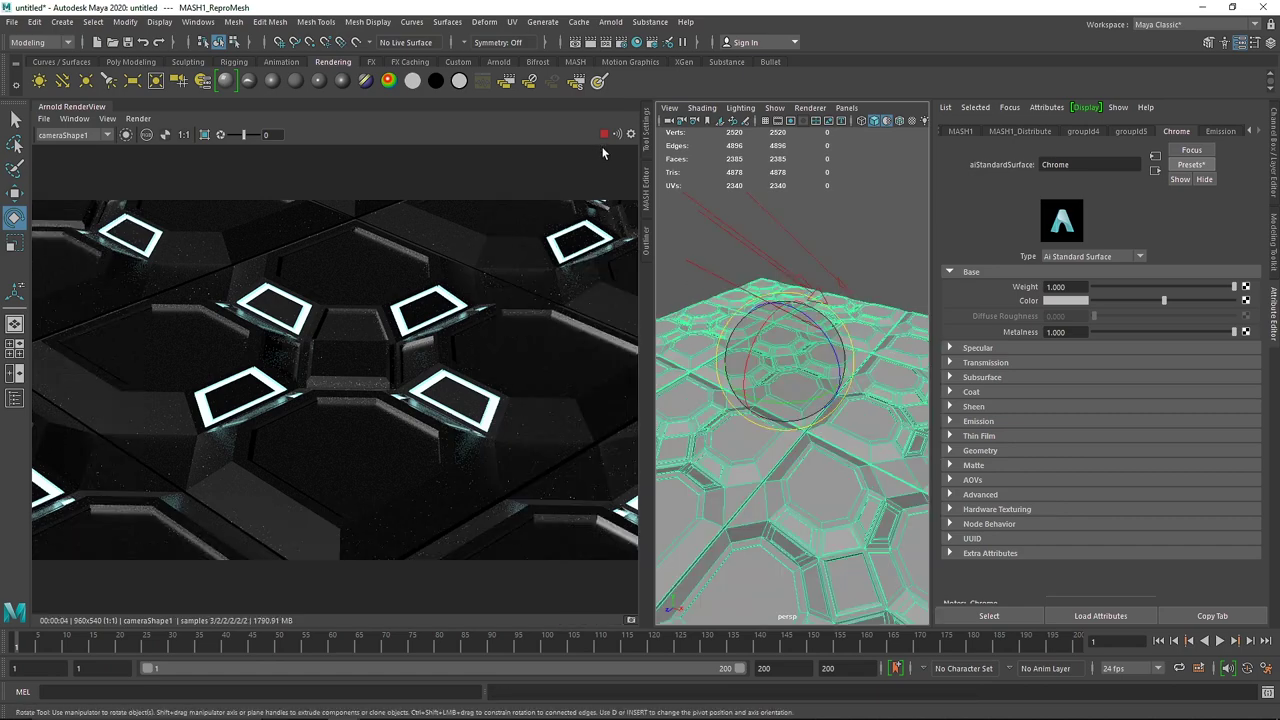
click(602, 135)
right_click(95, 107)
click(125, 162)
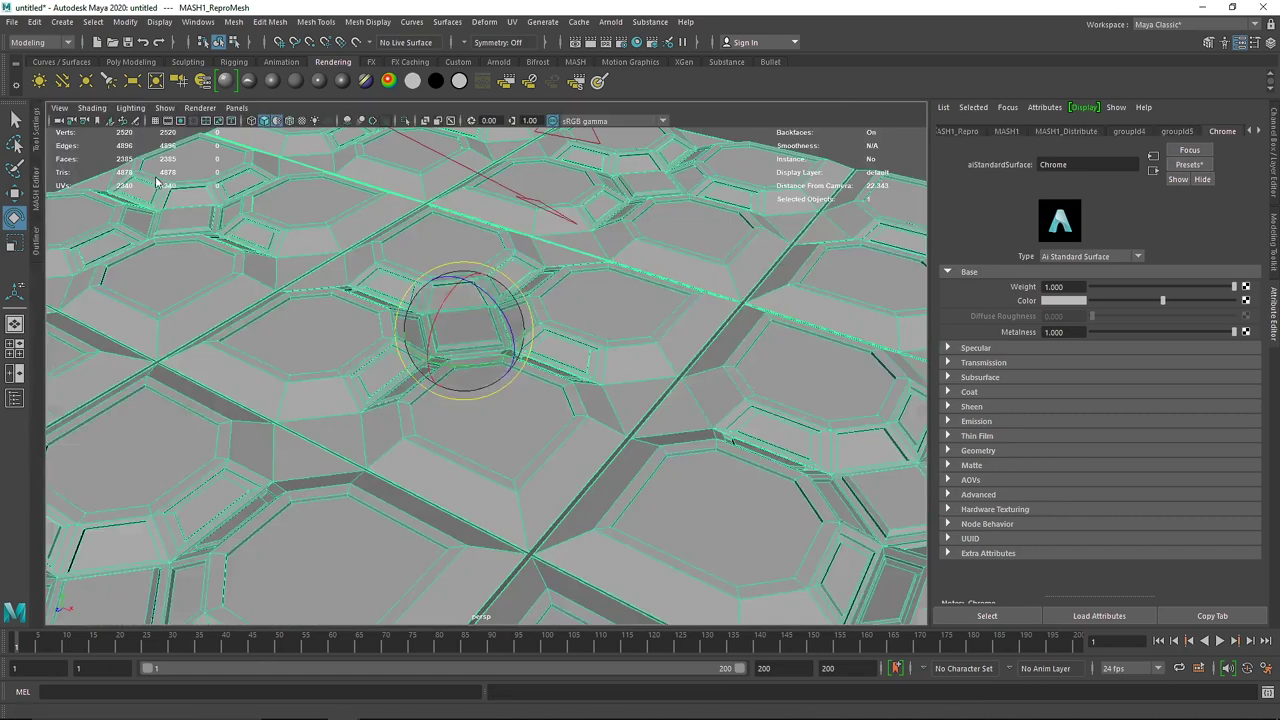
scroll(617, 161, down, 5)
click(651, 229)
alt+drag(651, 229, 537, 266)
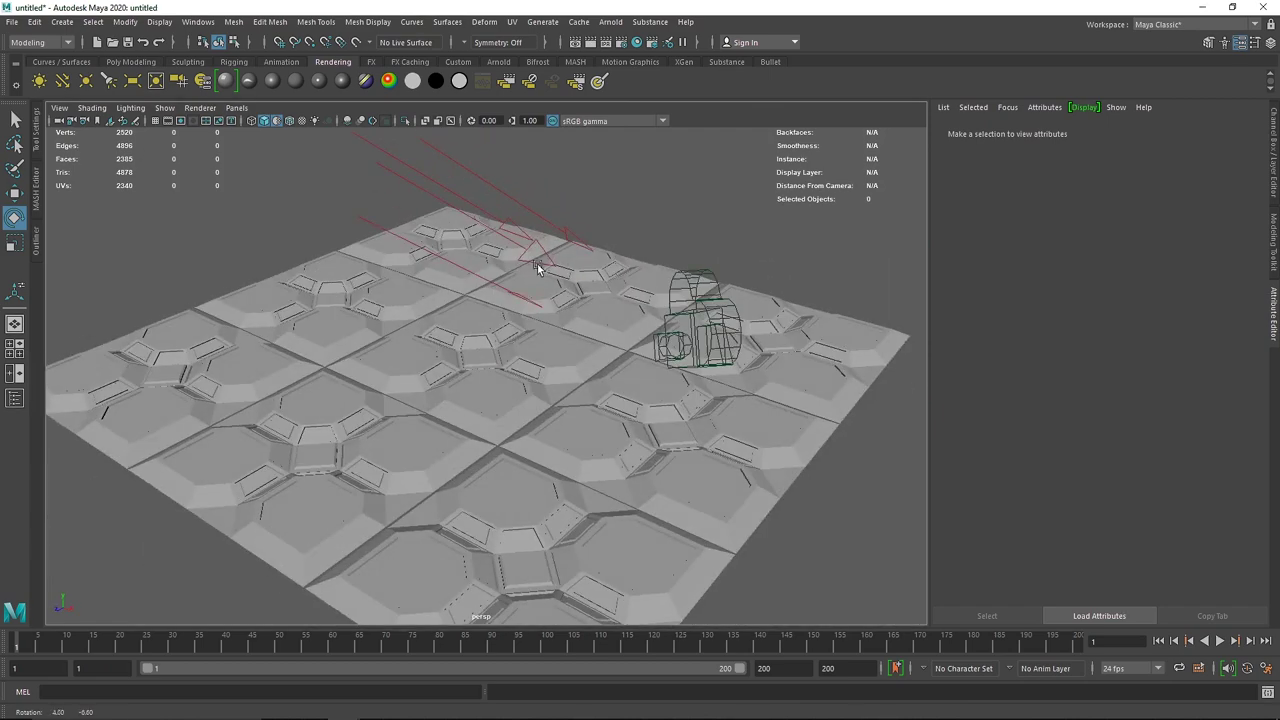
scroll(471, 319, up, 5)
scroll(470, 318, down, 4)
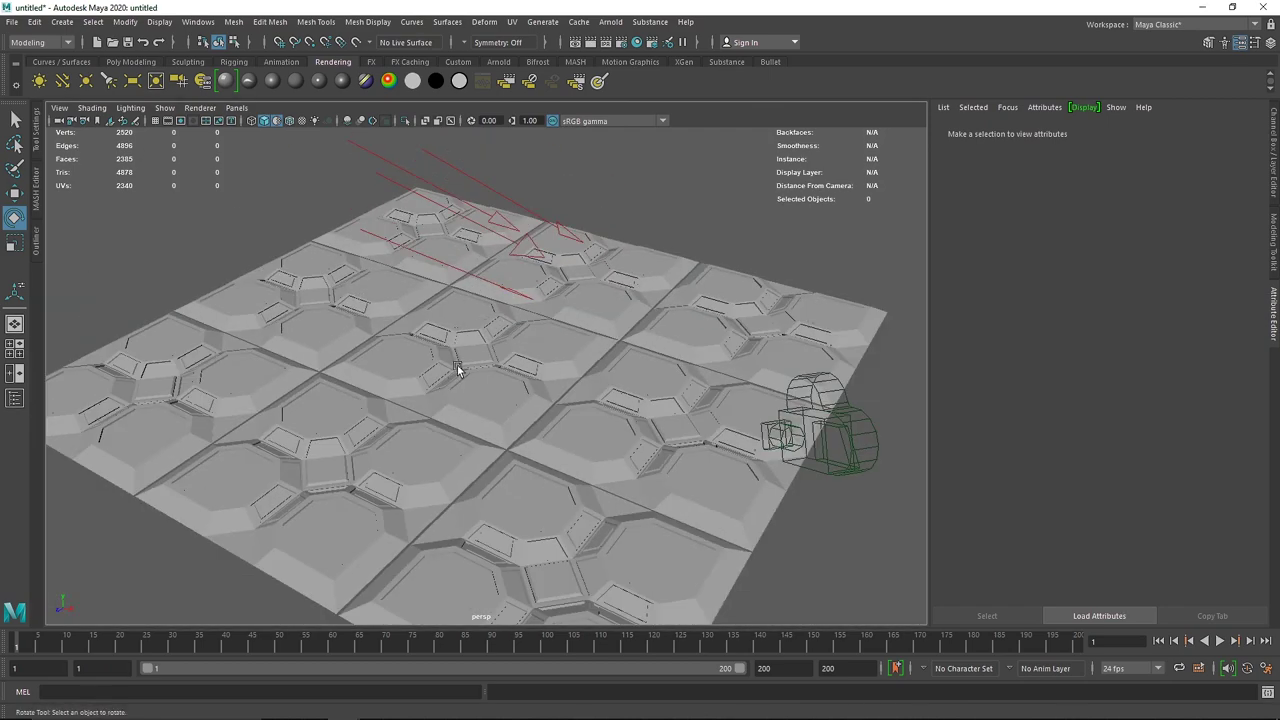
- Create a platonic solid, raise it about 2.6 units above the centre tile and set its radius to 1.5
click(131, 61)
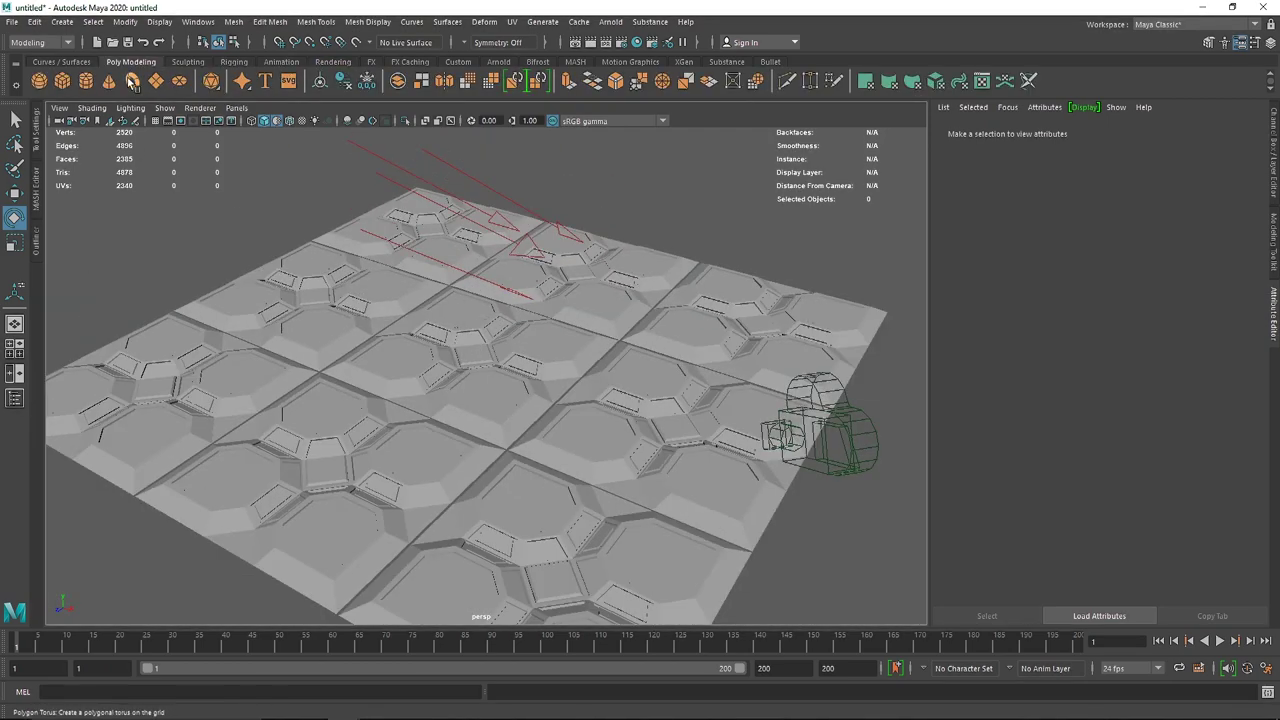
click(210, 82)
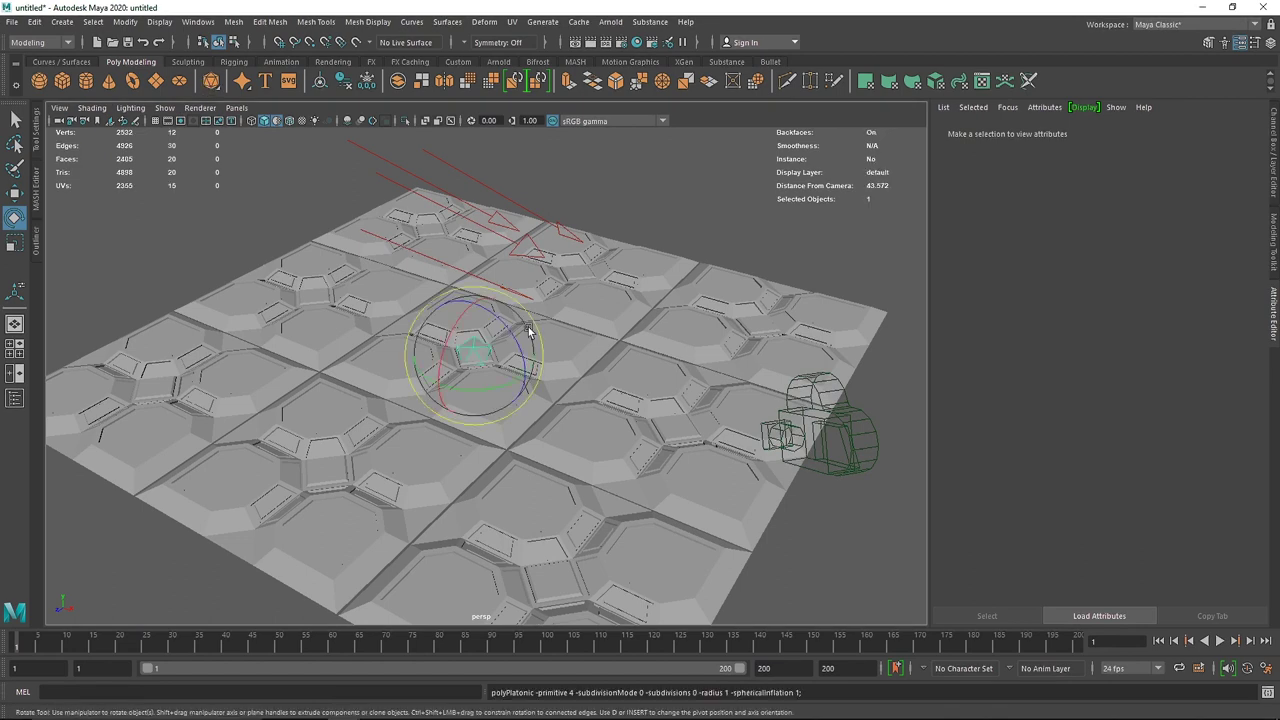
key(w)
drag(477, 322, 487, 272)
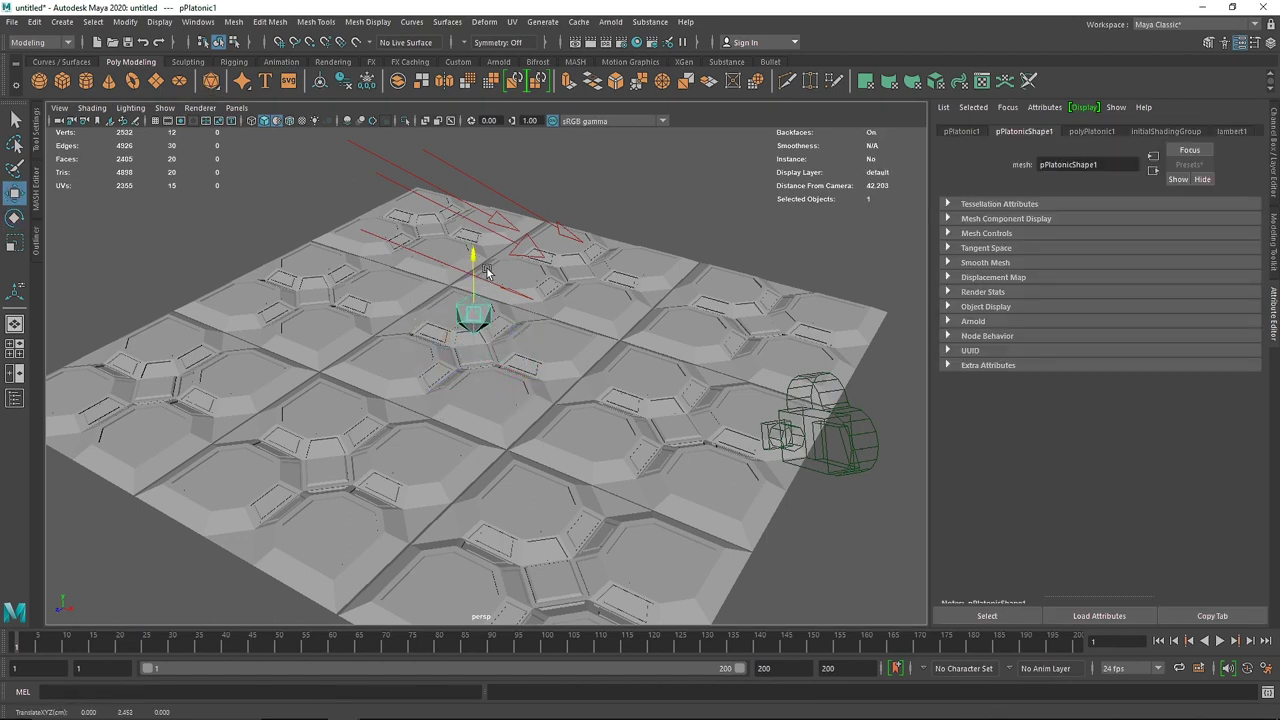
click(1090, 131)
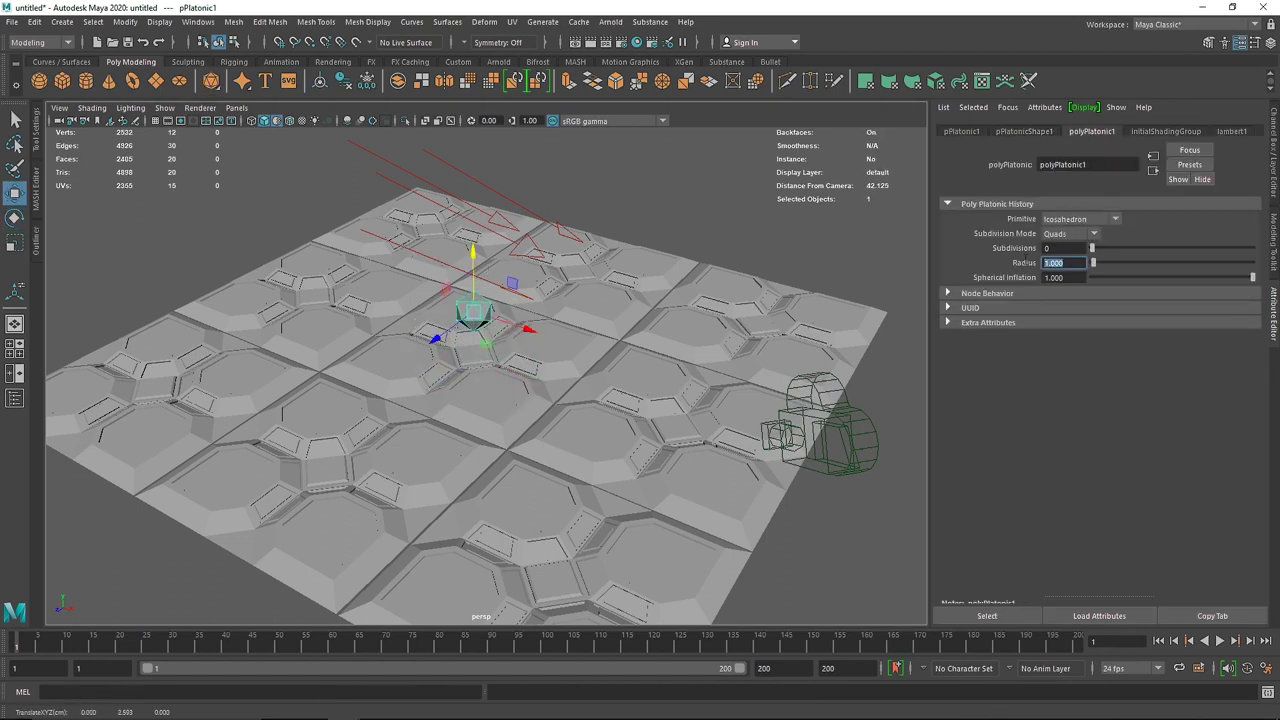
text(1.5)
key(Return)
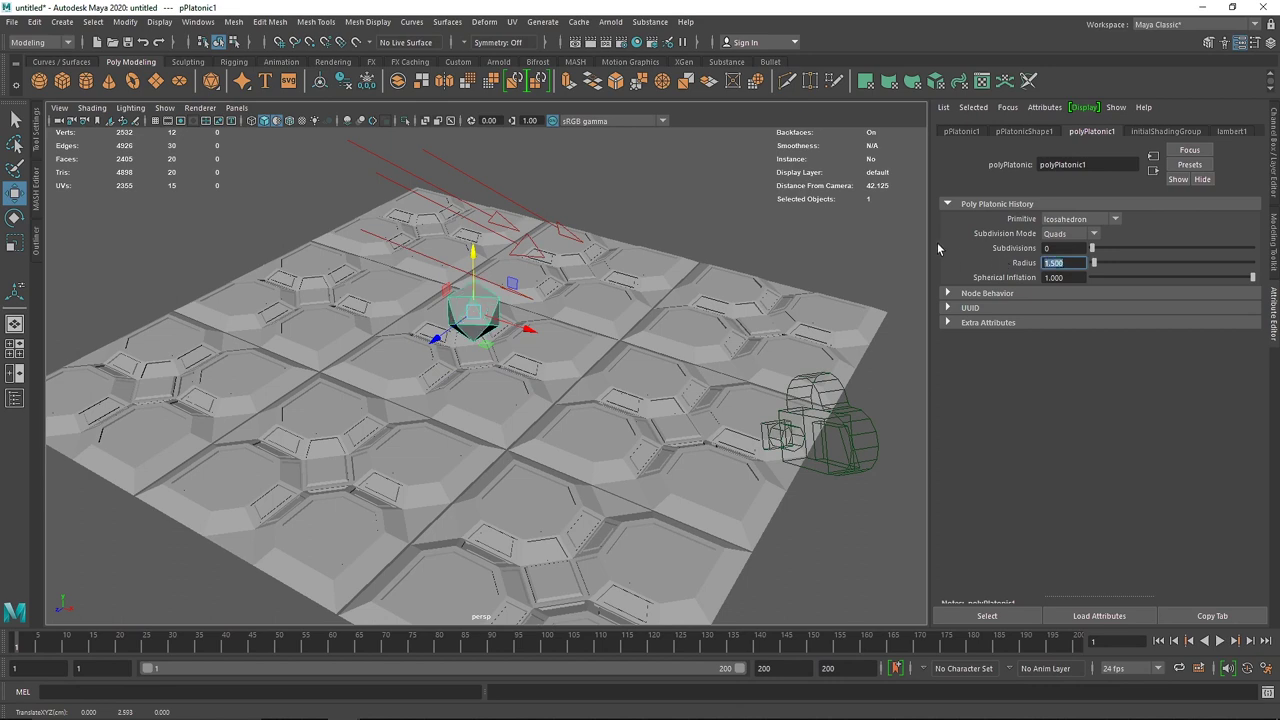
- Look through camera1 and reframe its view so the platonic solid sits near the middle of the frame
click(240, 108)
mouse_move(262, 121)
click(400, 134)
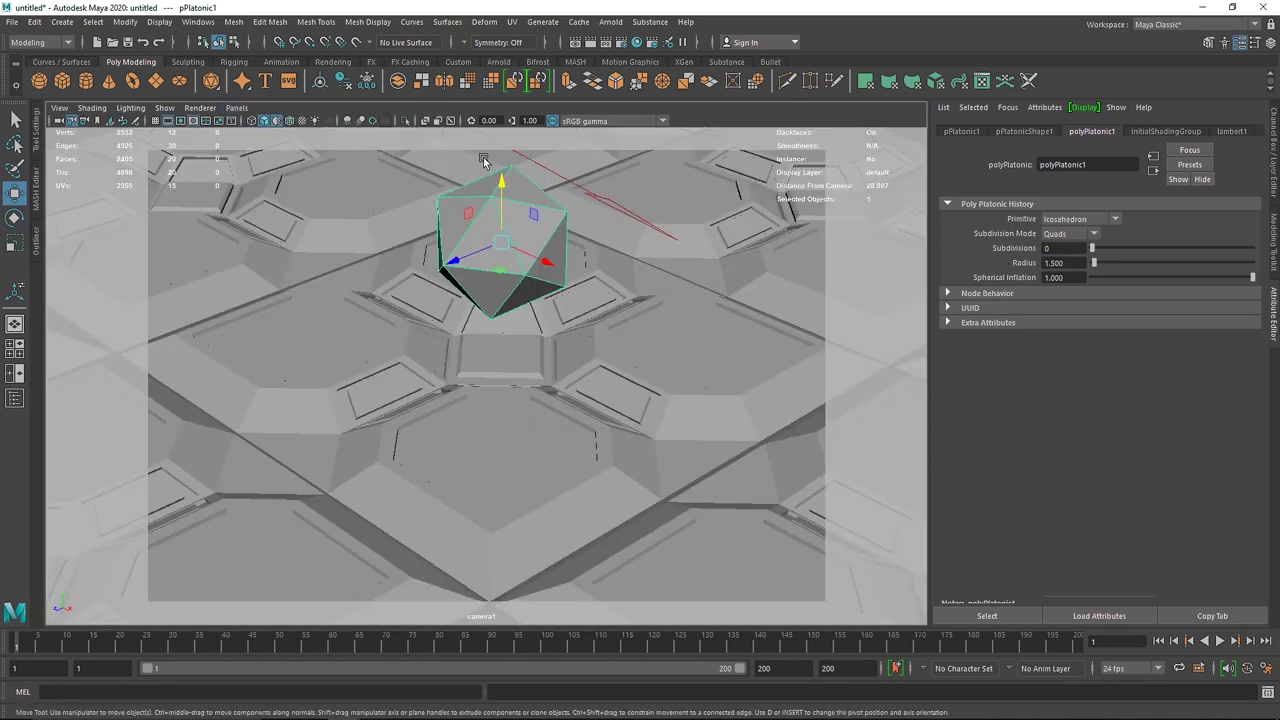
drag(503, 230, 608, 277)
click(73, 121)
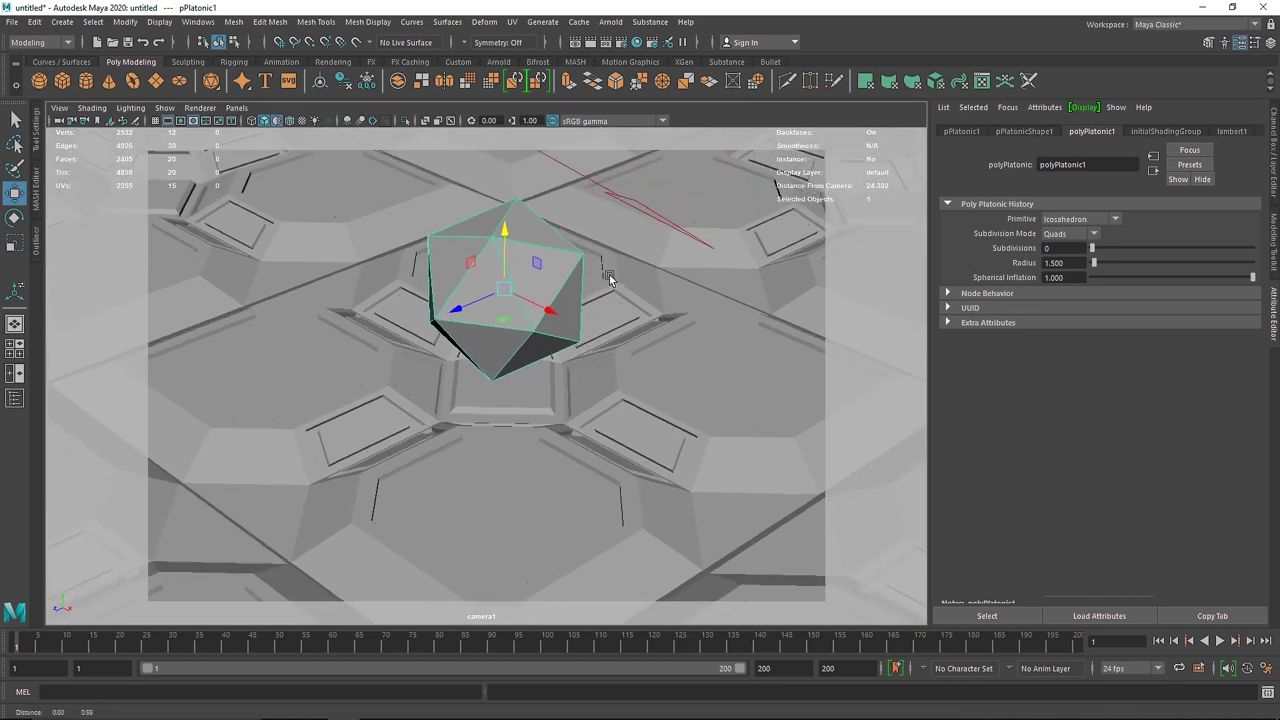
alt+middle_drag(608, 277, 608, 306)
alt+right_drag(608, 306, 562, 303)
alt+drag(565, 298, 571, 289)
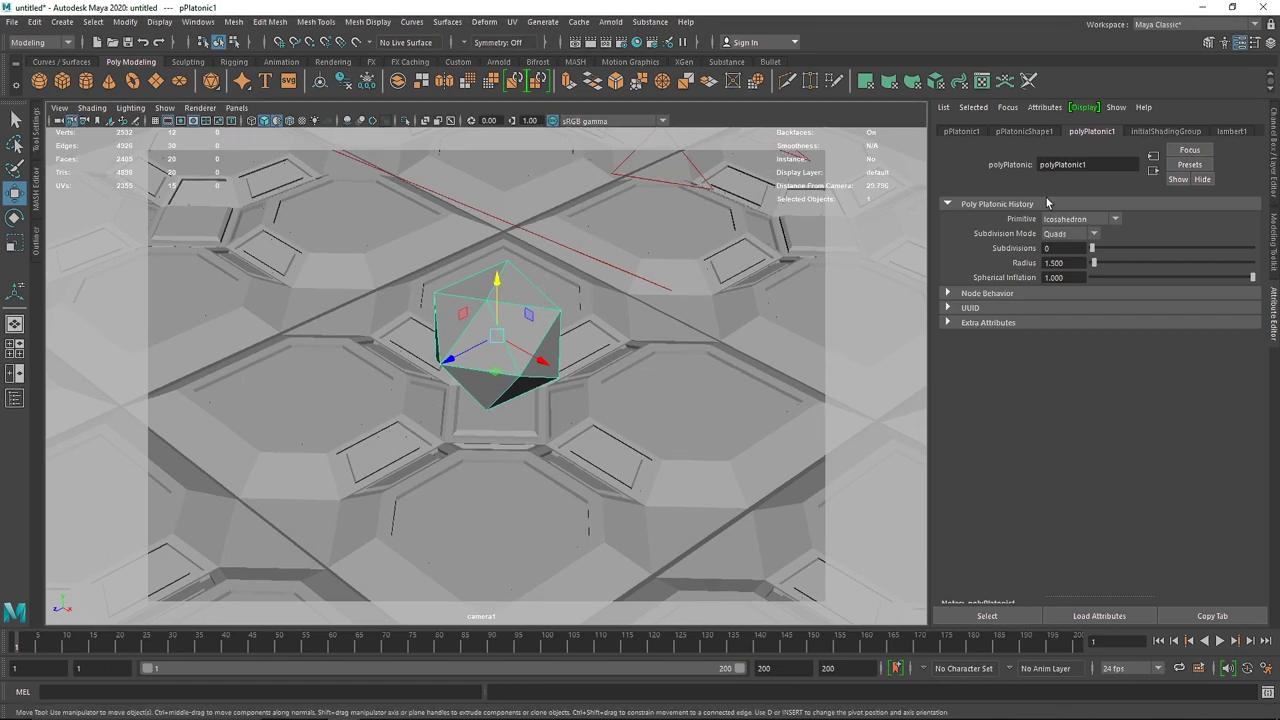
- Change the platonic solid's primitive type to Dodecahedron
click(1080, 218)
click(1077, 262)
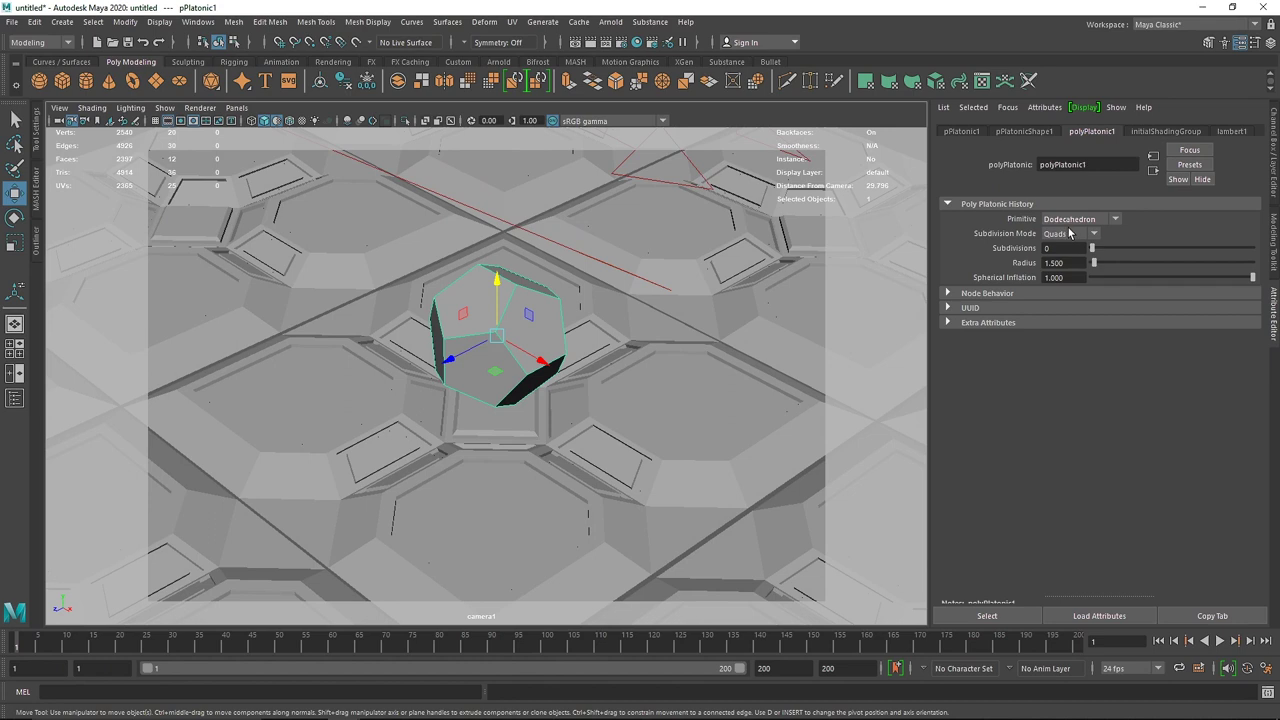
- Try Triangles mode and one subdivision on the dodecahedron, and restore Quads mode with 0 subdivisions
click(1062, 234)
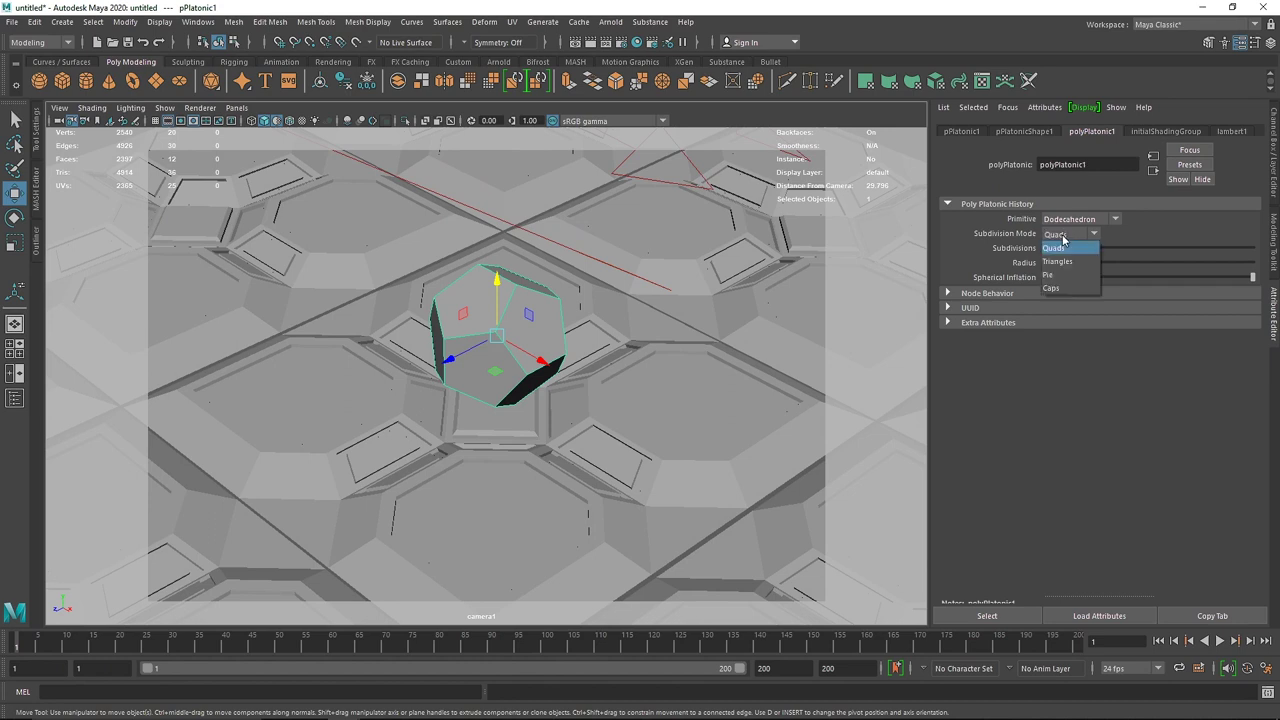
click(1057, 261)
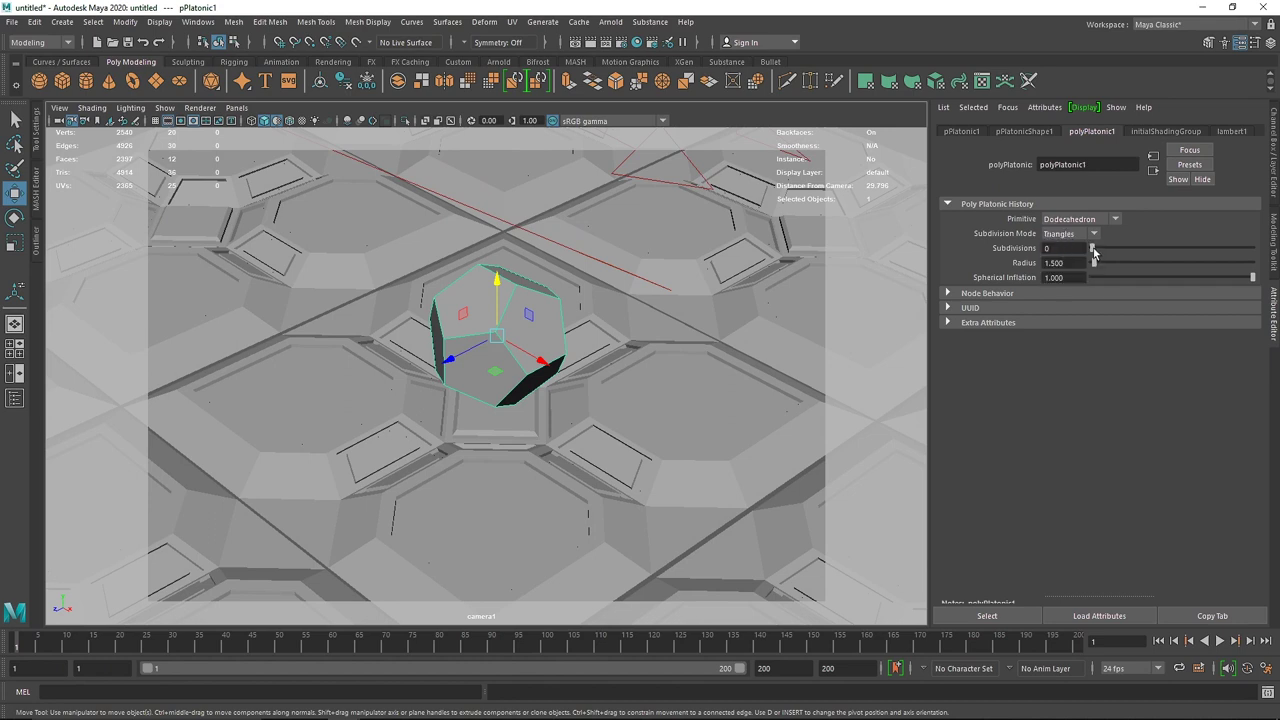
drag(1094, 252, 1118, 254)
click(1090, 233)
click(1098, 247)
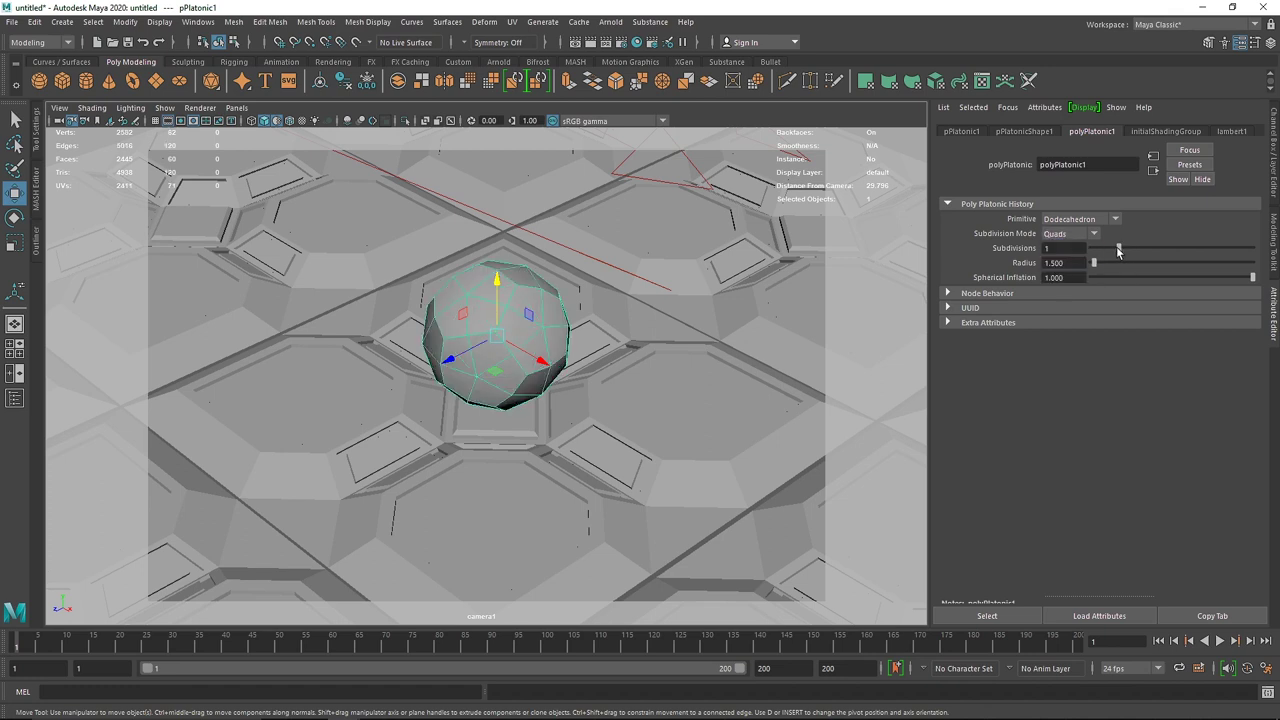
drag(1116, 250, 1094, 252)
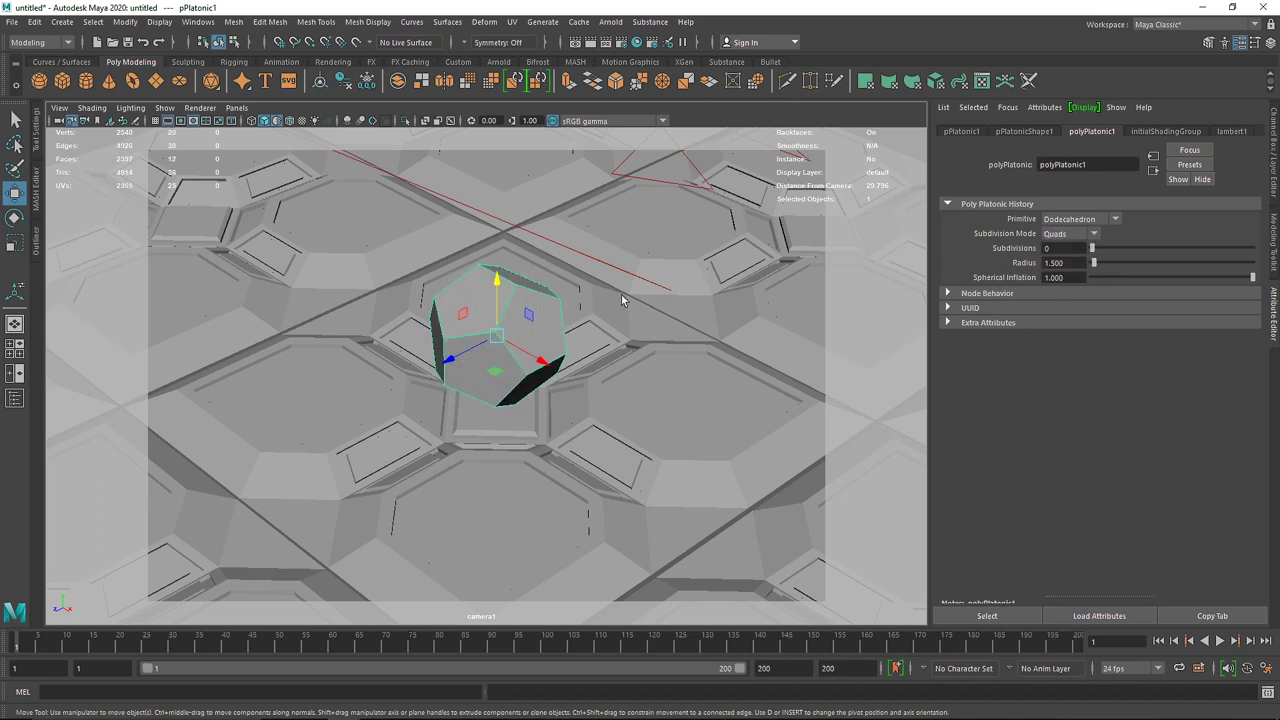
- Scale the dodecahedron uniformly and frame it in the perspective view
key(r)
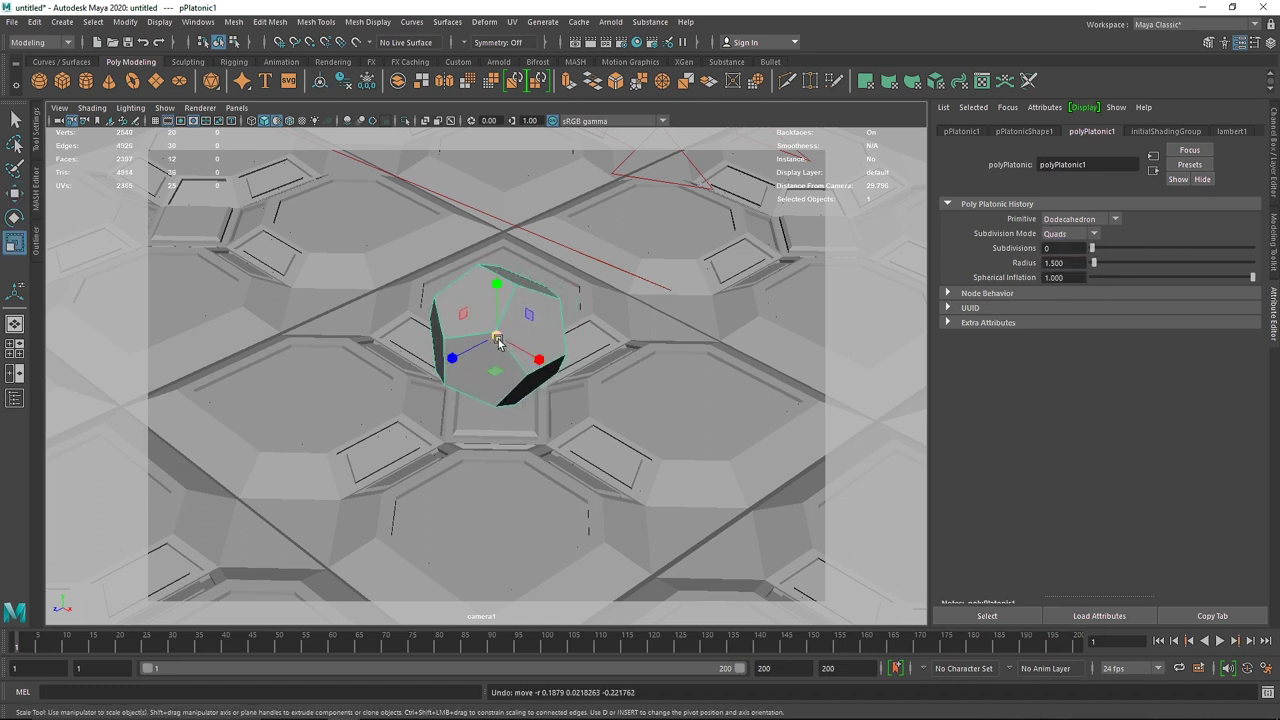
drag(495, 337, 534, 157)
key(w)
key(r)
key(space)
key(f)
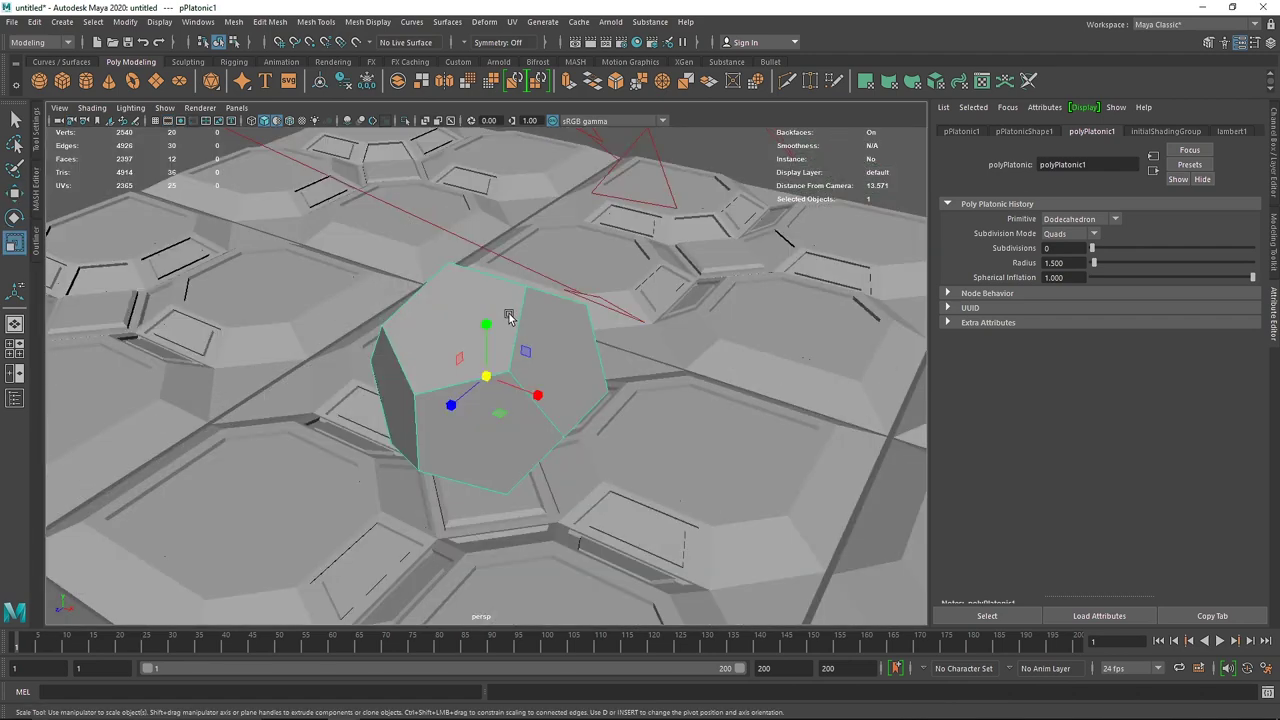
- Extrude all faces of the dodecahedron with Keep Faces Together off, insetting each one to a local scale of about 0.82
alt+drag(466, 313, 517, 297)
right_click(472, 306)
right_drag(472, 306, 418, 306)
alt+drag(527, 318, 506, 347)
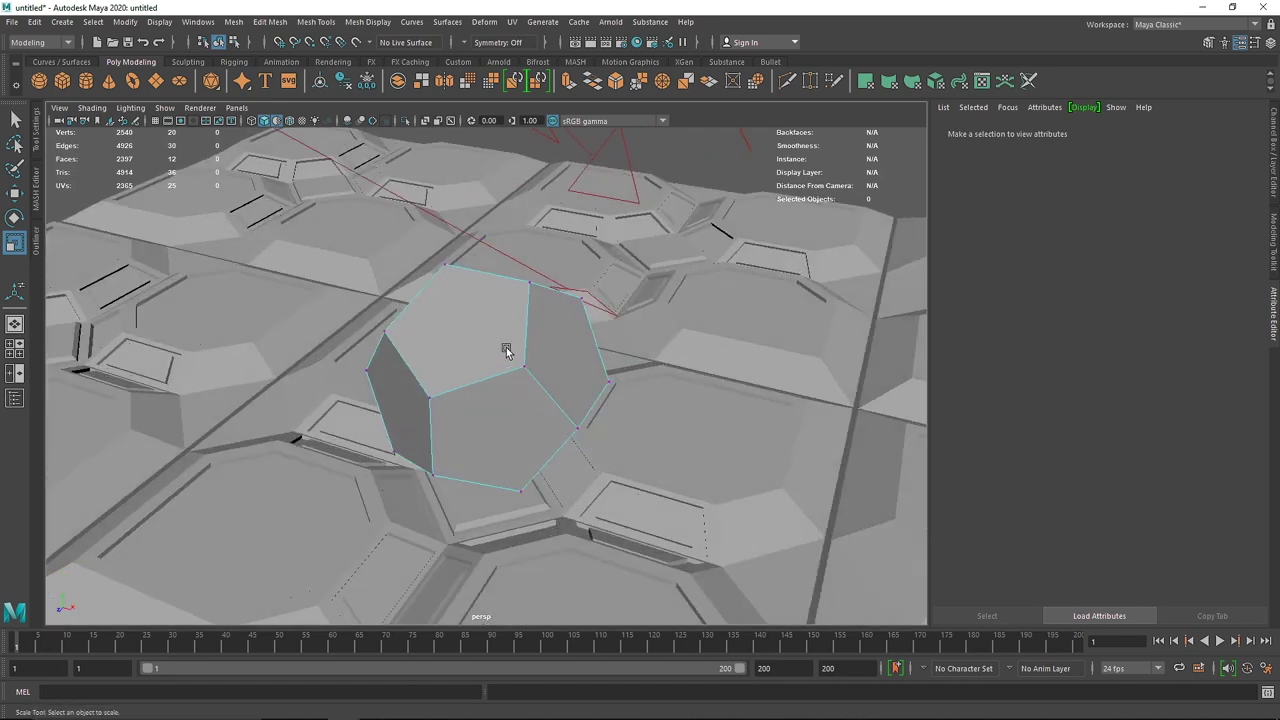
right_drag(506, 340, 507, 376)
scroll(500, 362, down, 3)
drag(318, 226, 690, 512)
alt+drag(560, 485, 545, 441)
scroll(515, 409, up, 1)
key(ctrl+e)
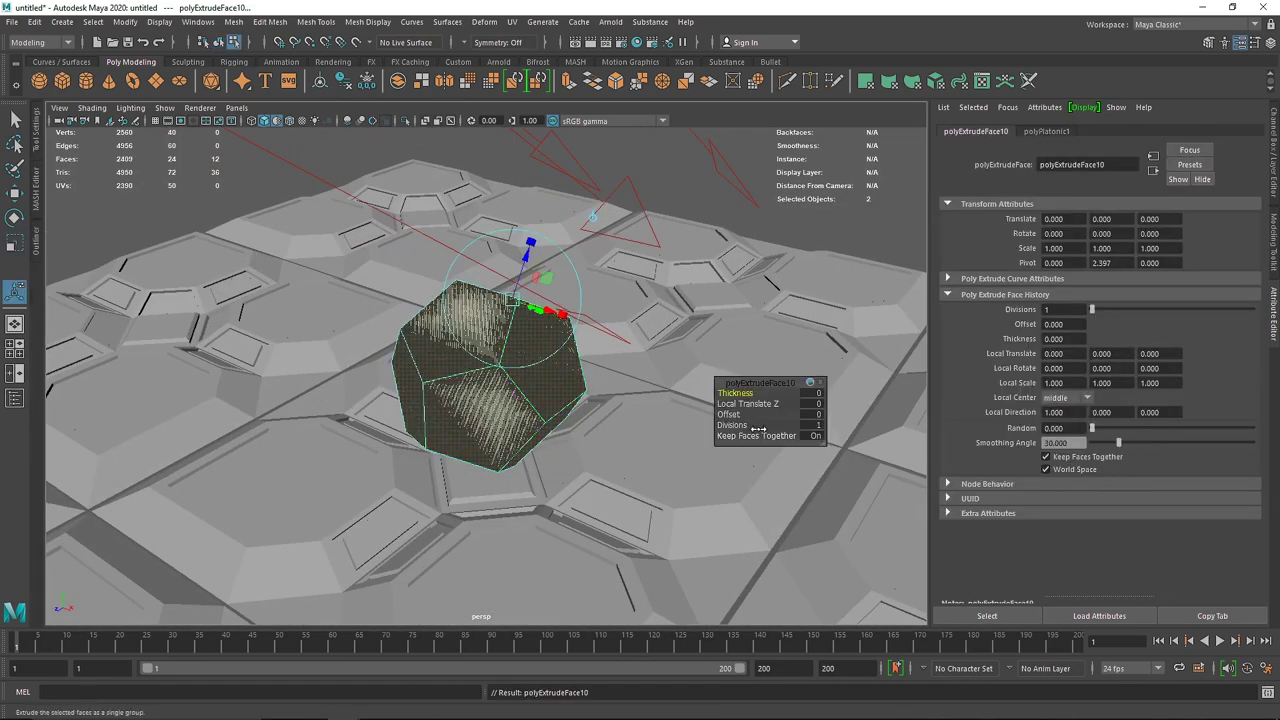
drag(510, 303, 511, 317)
scroll(514, 308, up, 3)
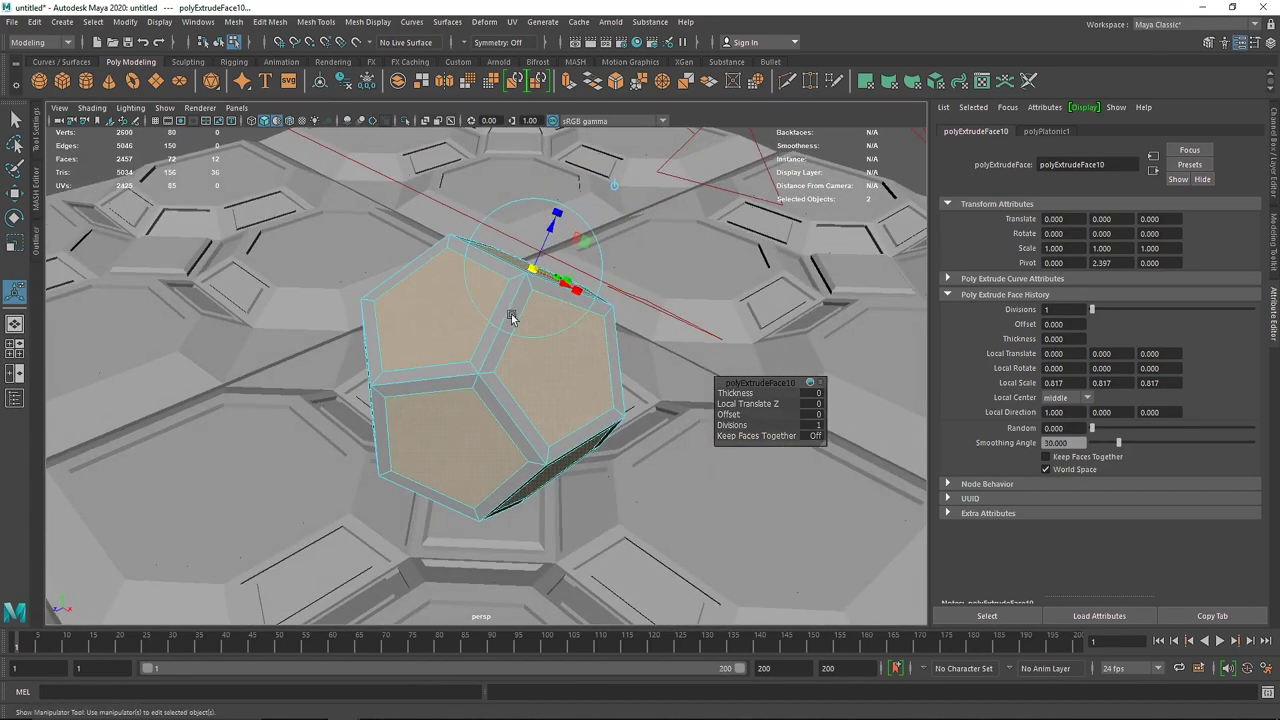
- Extrude the inset pentagon faces inward by about 0.13 and apply a bevel to the dodecahedron
key(ctrl+e)
drag(545, 245, 540, 245)
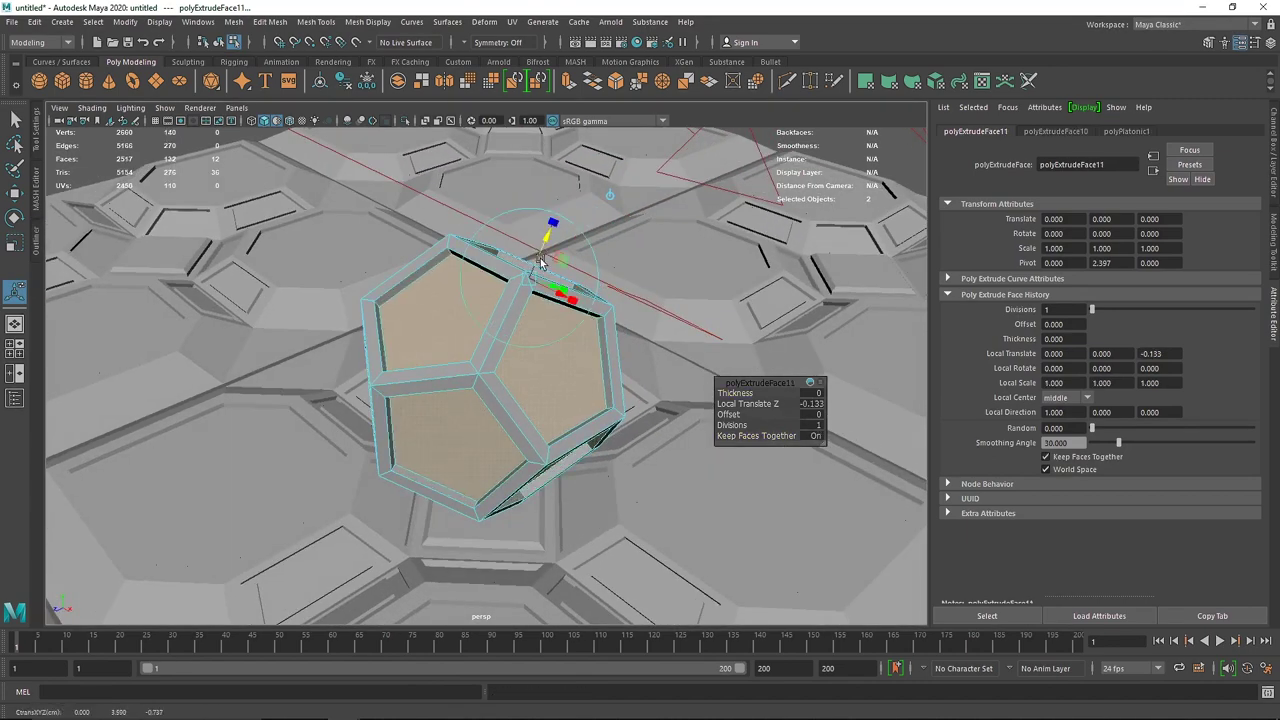
shift+right_drag(529, 349, 571, 346)
alt+drag(571, 346, 531, 374)
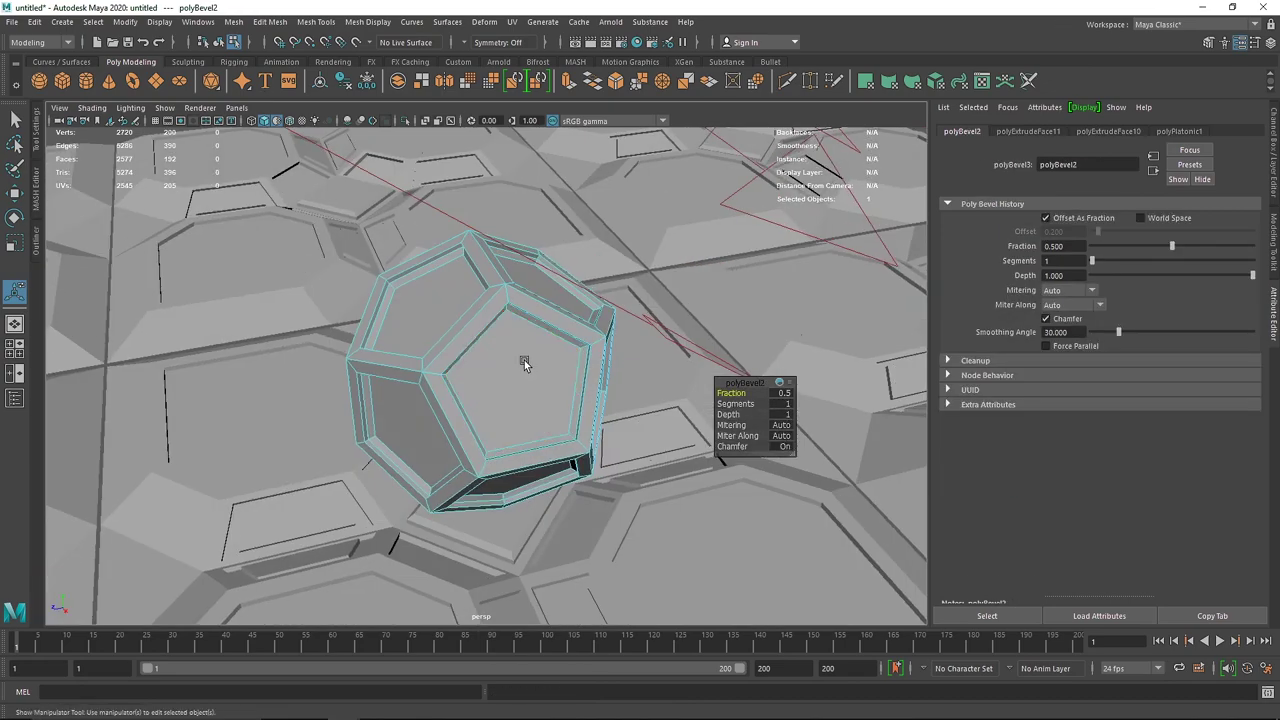
- Extrude the recessed pentagon face and all similar faces of the dodecahedron, insetting them to a local scale of about 0.67
scroll(524, 364, up, 2)
mouse_move(514, 293)
alt+mouse_down()
mouse_move(466, 294)
mouse_move(520, 291)
alt+mouse_up()
click(524, 302)
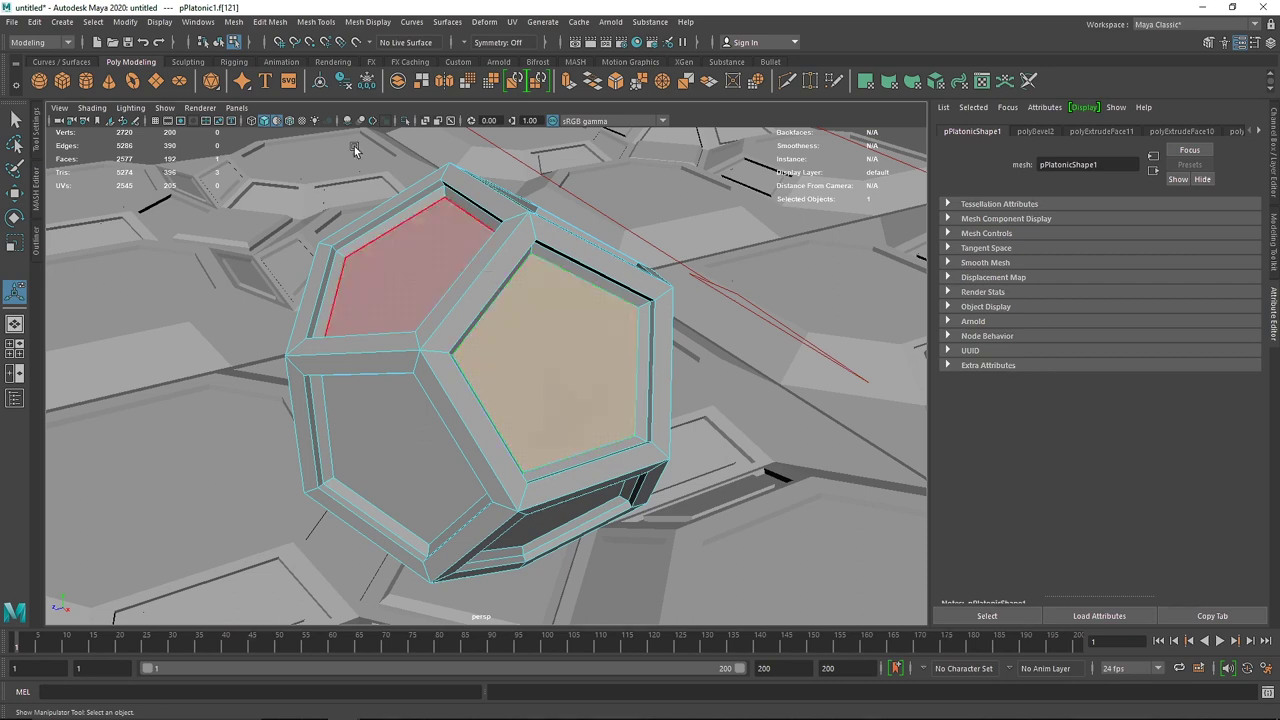
click(103, 24)
click(118, 107)
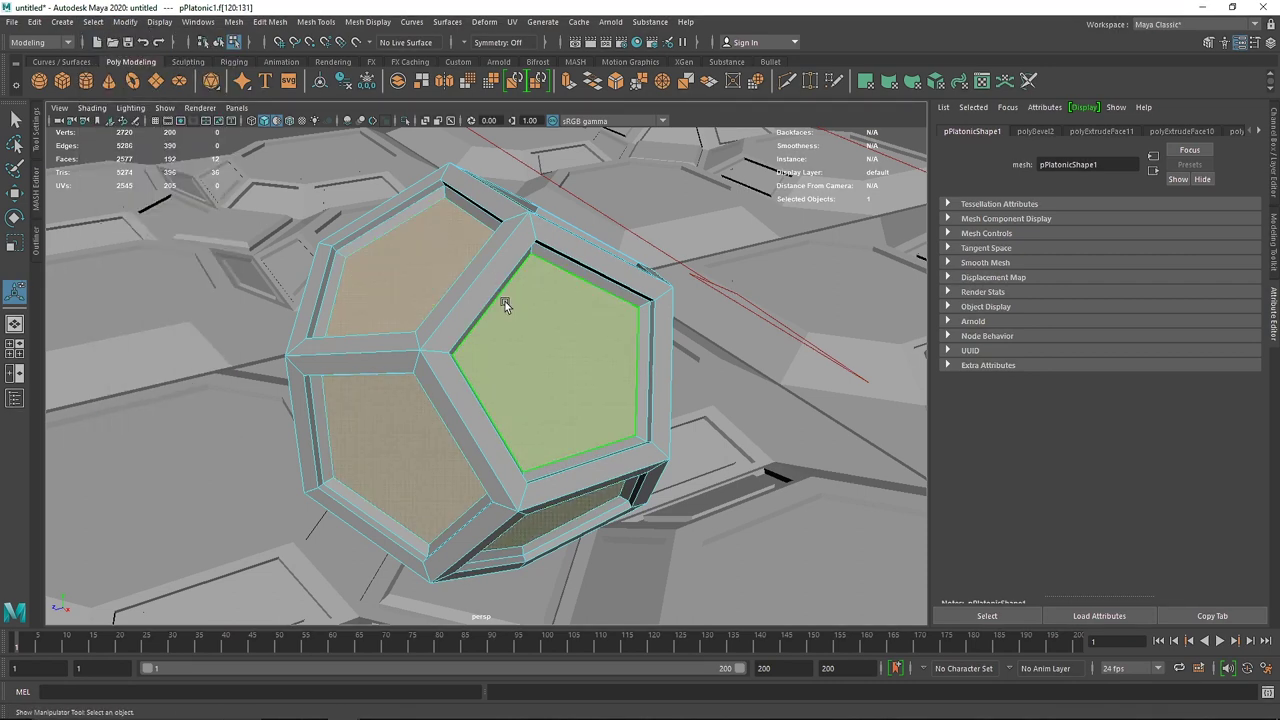
key(ctrl+e)
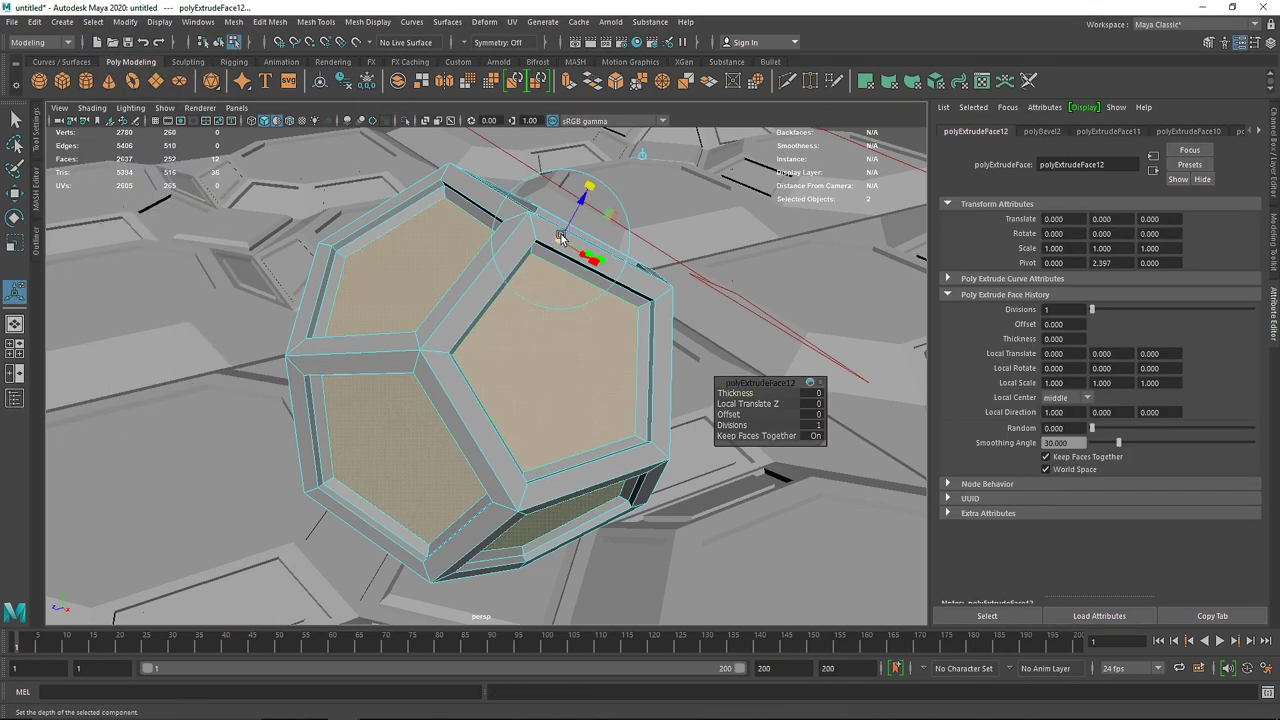
drag(561, 236, 533, 352)
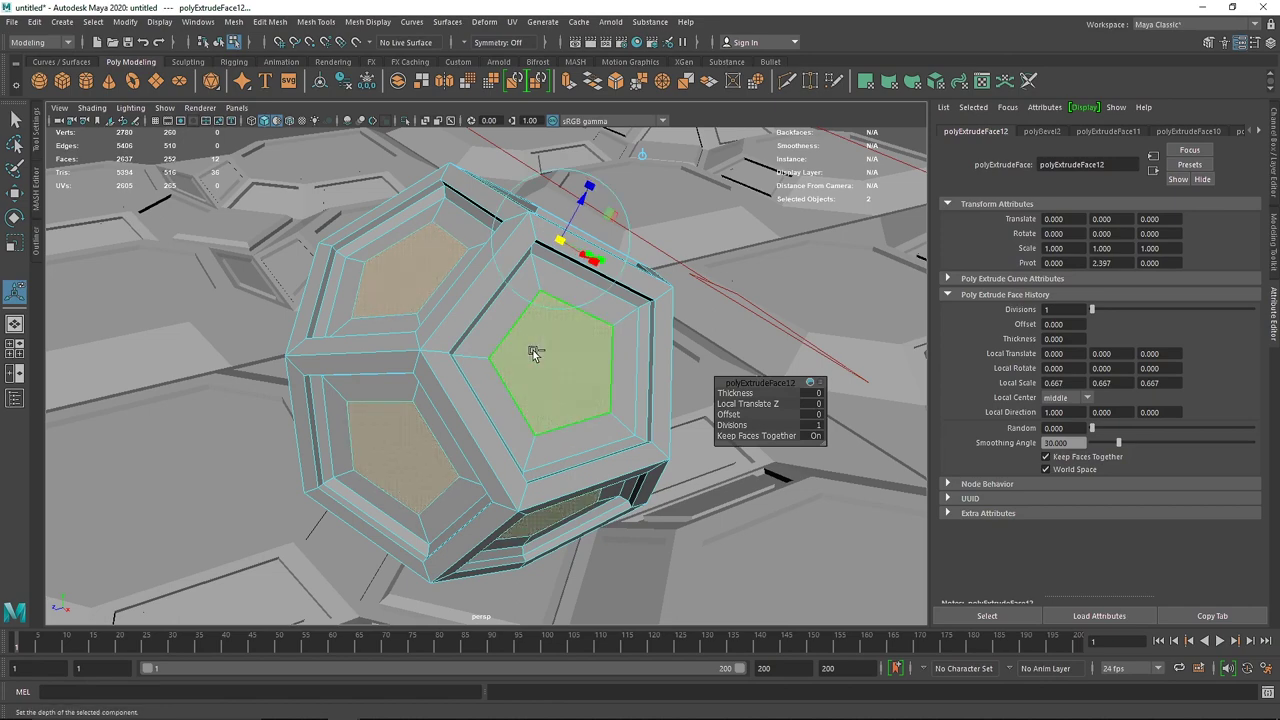
- Try Circularize on all the inset pentagon faces and on a single one, and undo its radial offset of 0.5
shift+right_drag(535, 352, 535, 455)
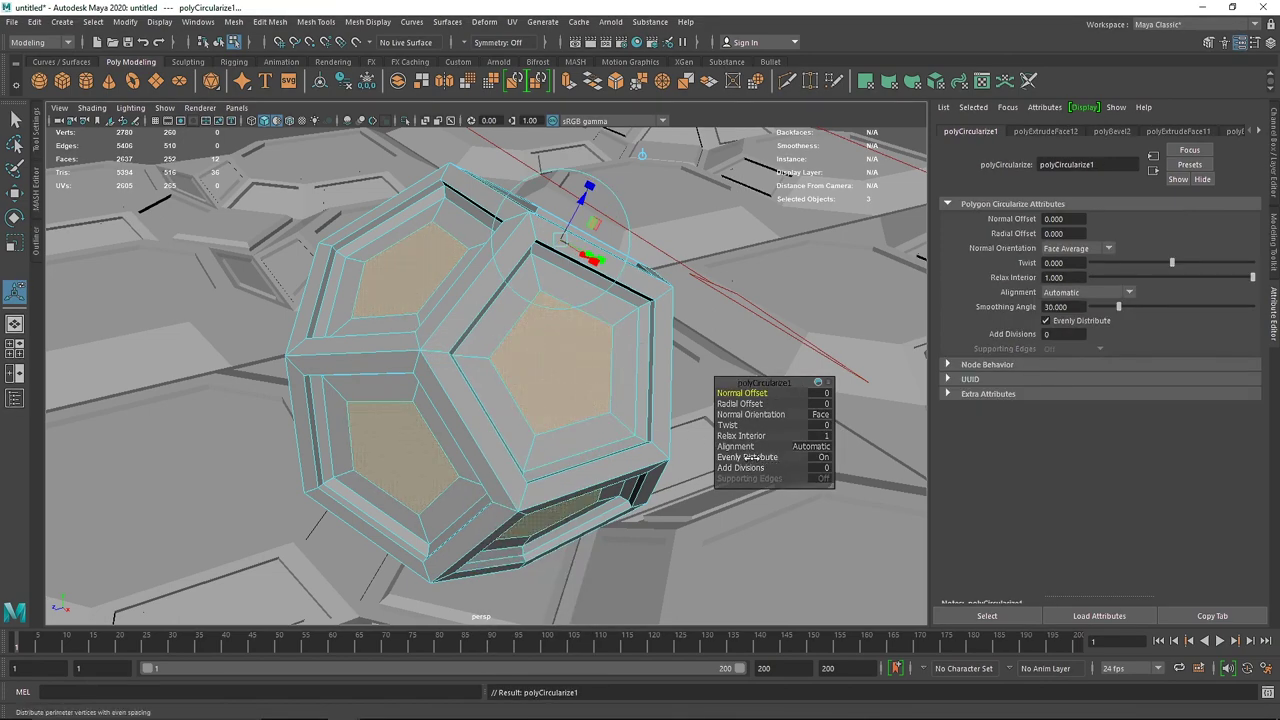
mouse_move(740, 403)
middle_down()
mouse_move(790, 400)
mouse_move(745, 392)
middle_up()
key(ctrl+z)
click(546, 334)
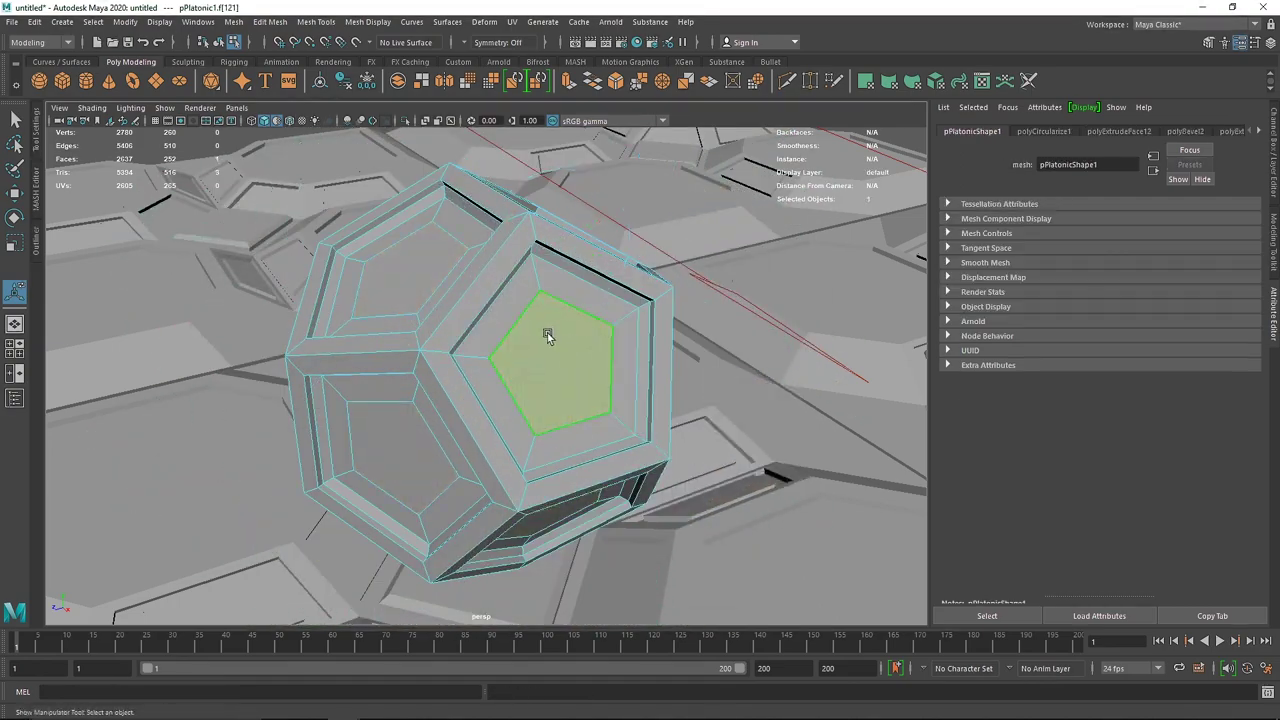
shift+right_drag(546, 333, 540, 438)
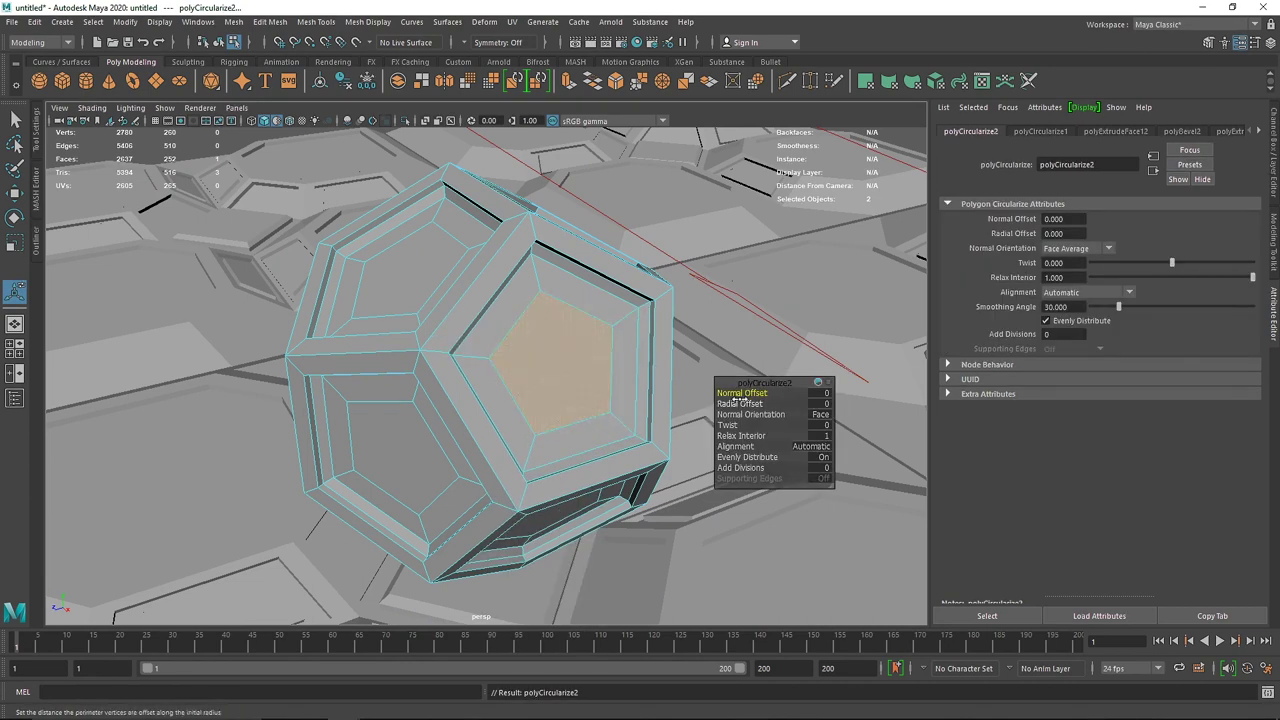
mouse_move(740, 396)
mouse_down()
mouse_move(754, 394)
mouse_move(740, 393)
mouse_up()
key(ctrl+z)
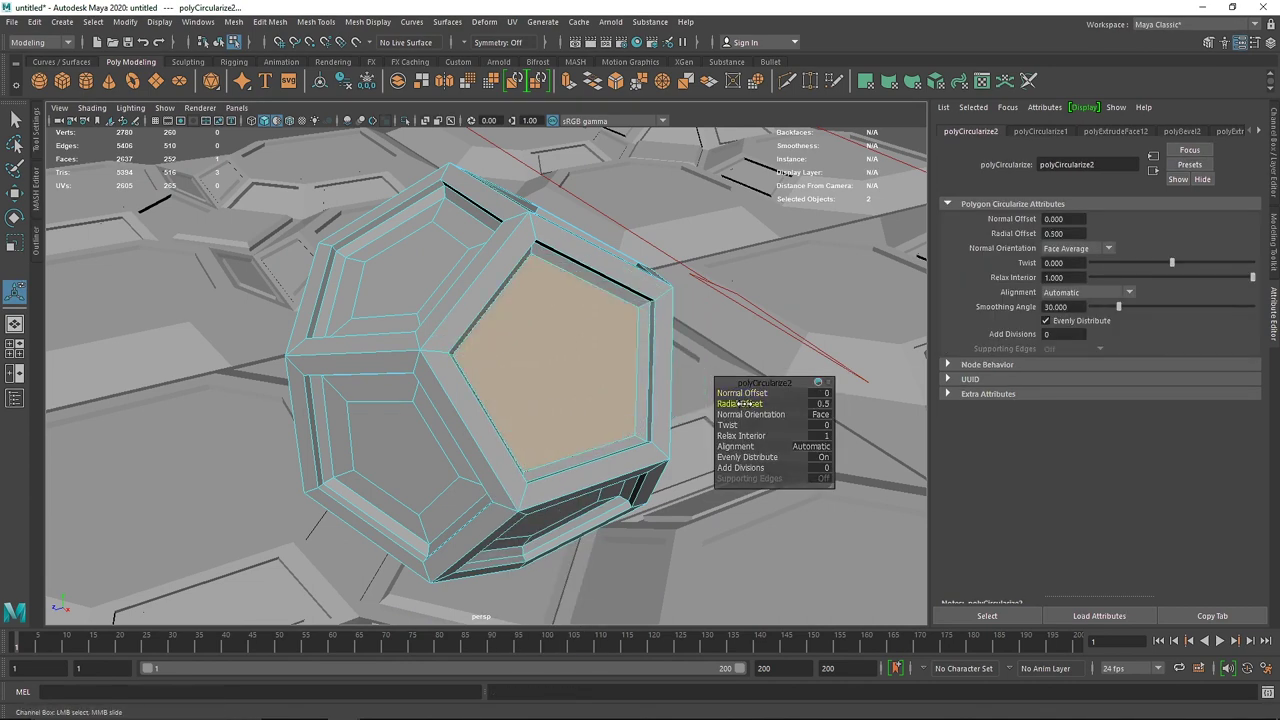
key(ctrl+z)
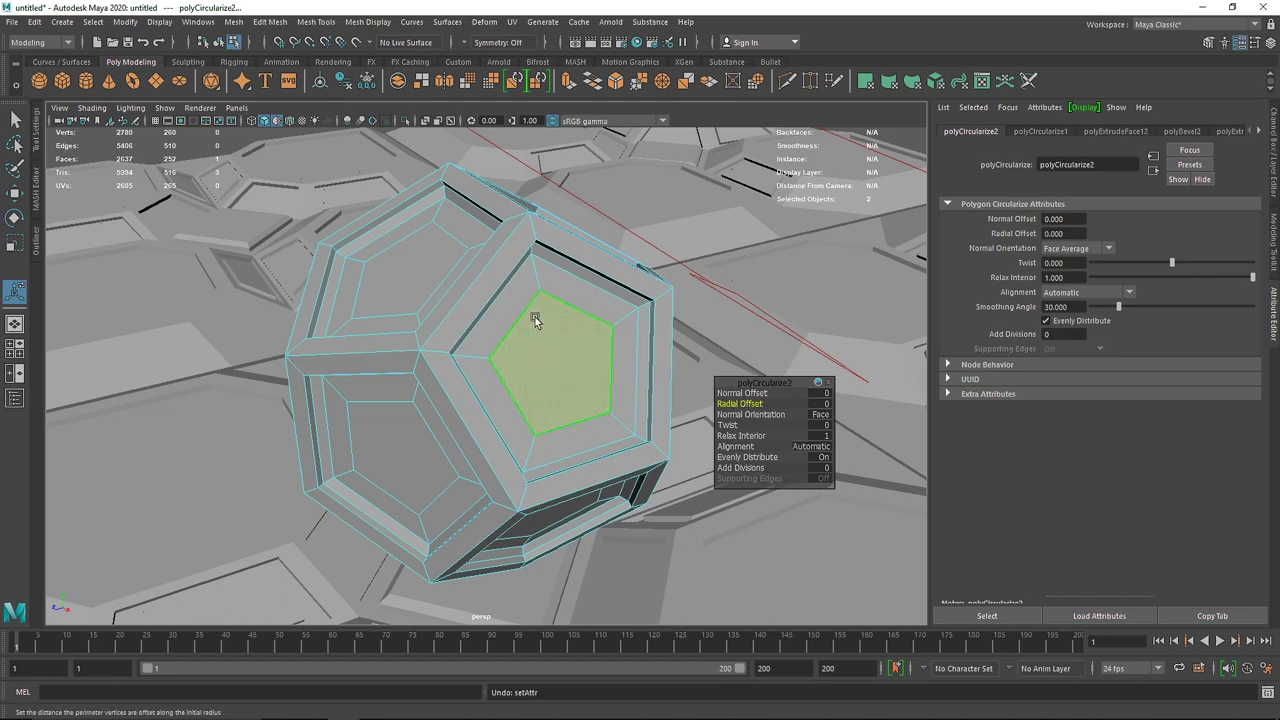
- Extrude all the inset pentagon faces outward by about 0.118 and shrink them to a local scale of about 0.87
click(581, 367)
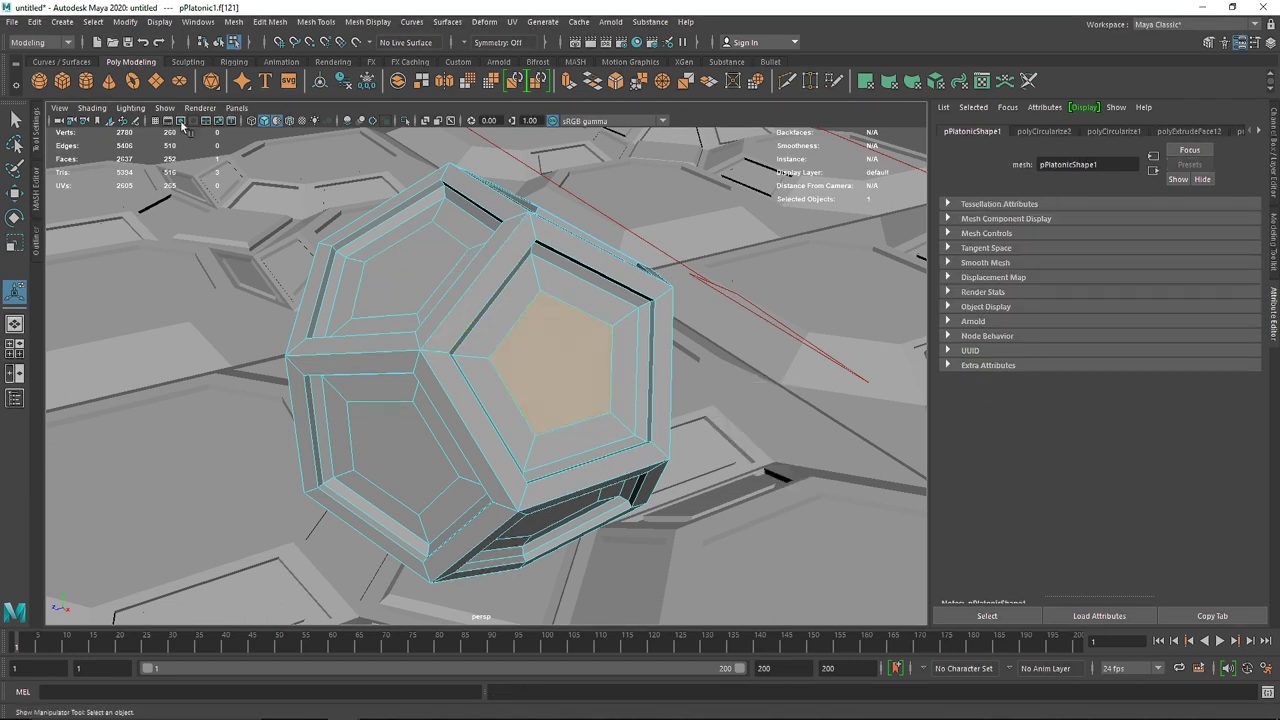
click(92, 21)
click(125, 113)
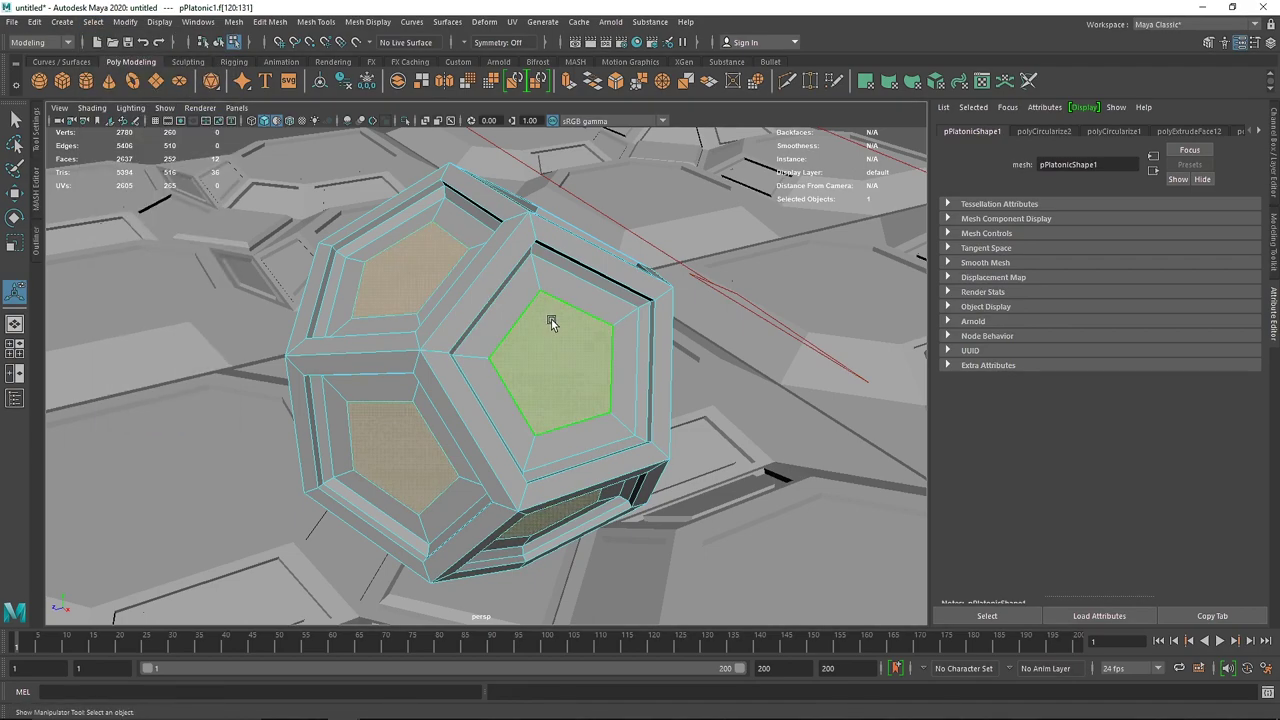
mouse_move(553, 324)
alt+mouse_down()
mouse_move(397, 323)
mouse_move(551, 323)
alt+mouse_up()
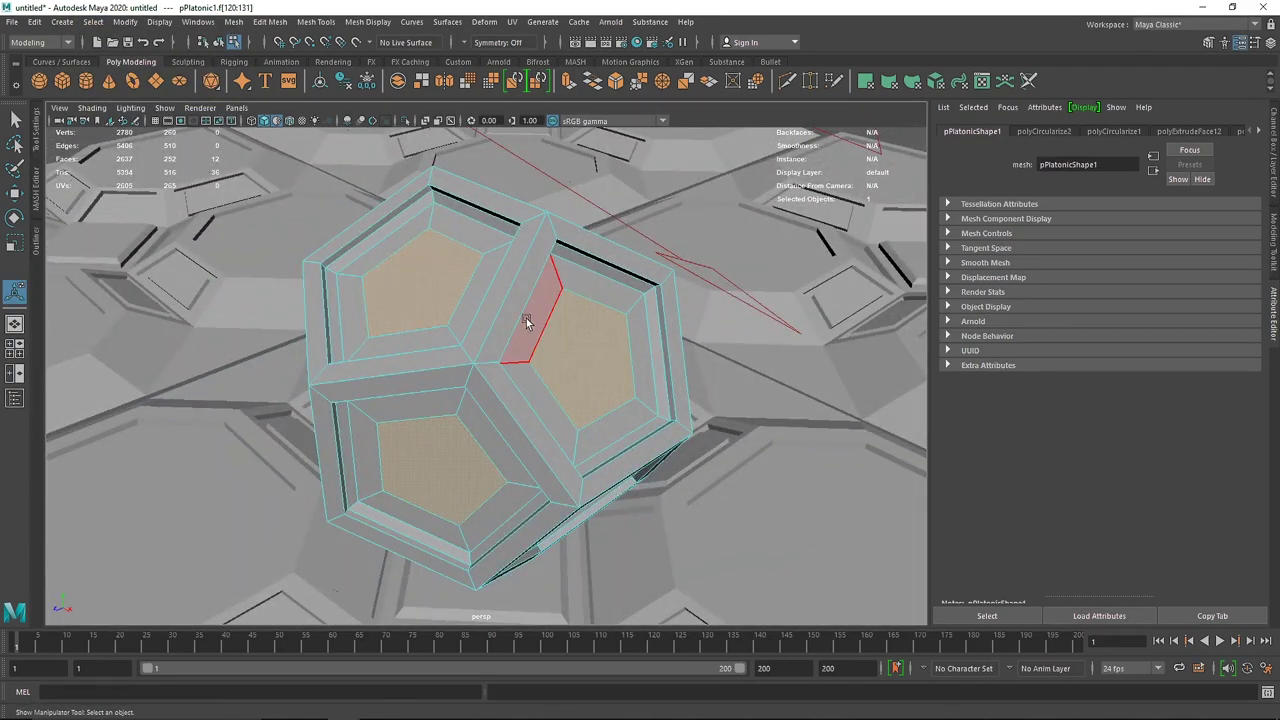
key(ctrl+e)
drag(564, 219, 567, 193)
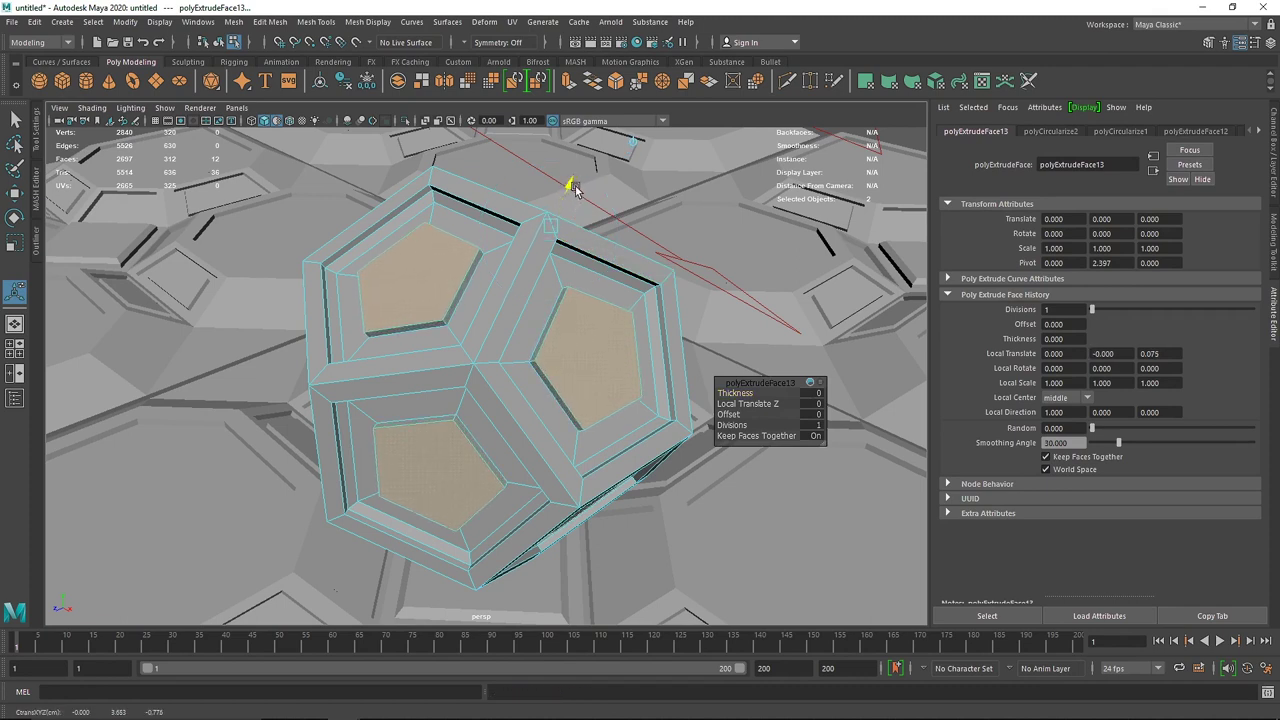
mouse_move(554, 218)
mouse_down()
mouse_move(569, 188)
mouse_move(557, 220)
mouse_up()
alt+drag(494, 343, 567, 355)
- Extrude two adjacent side faces and all similar ones on the raised pentagons with Keep Faces Together off, insetting each to a local scale of about 0.72
right_drag(554, 332, 553, 365)
click(551, 361)
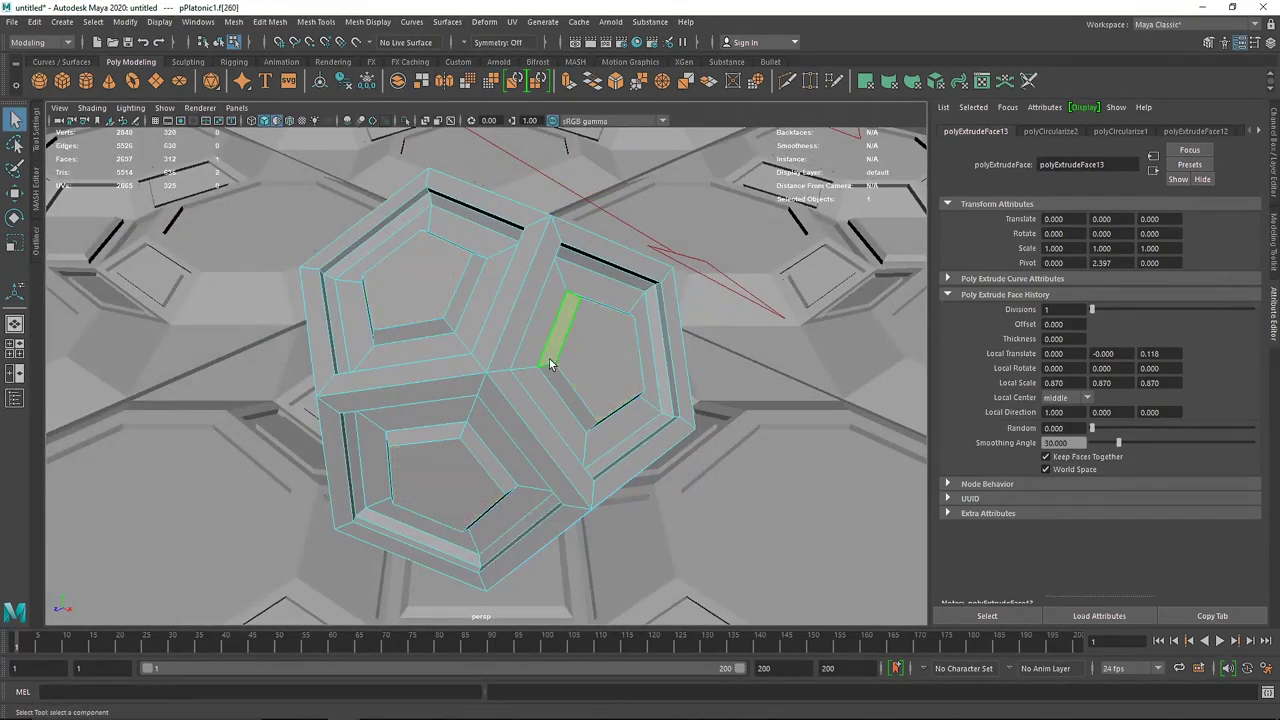
shift+click(552, 390)
click(556, 384)
shift+double_click(550, 359)
alt+drag(549, 360, 595, 401)
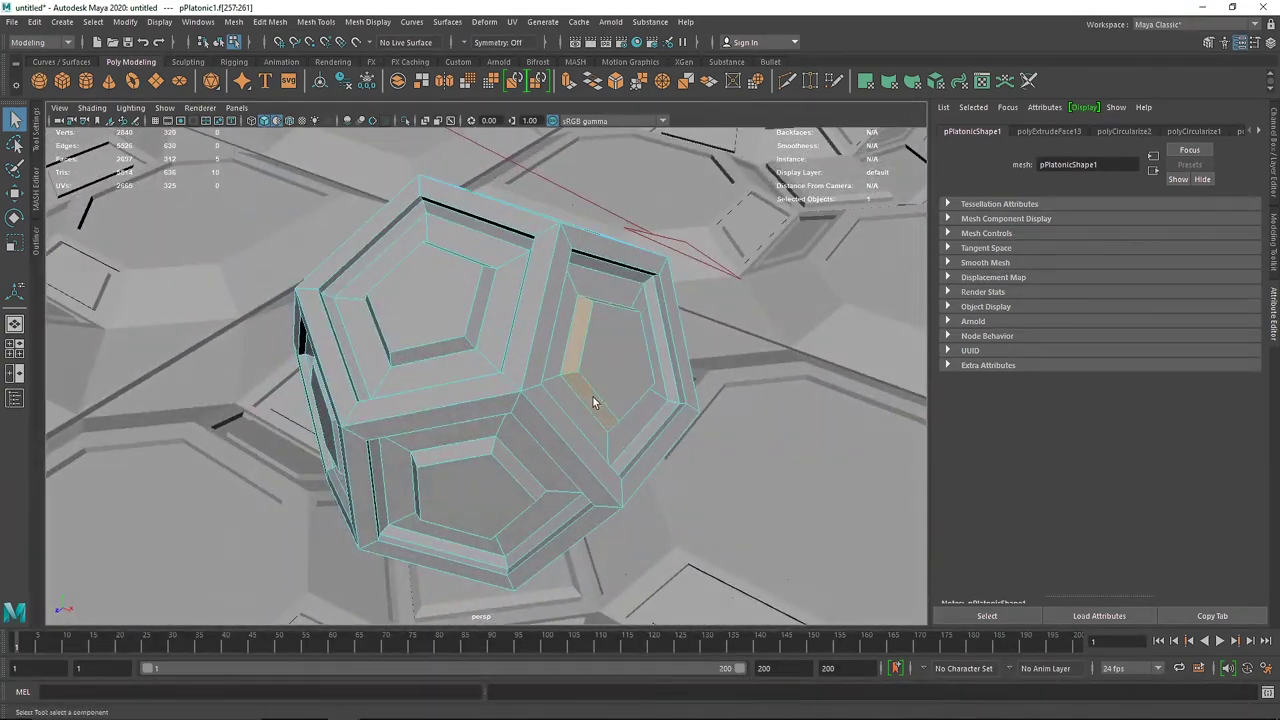
click(93, 22)
click(125, 113)
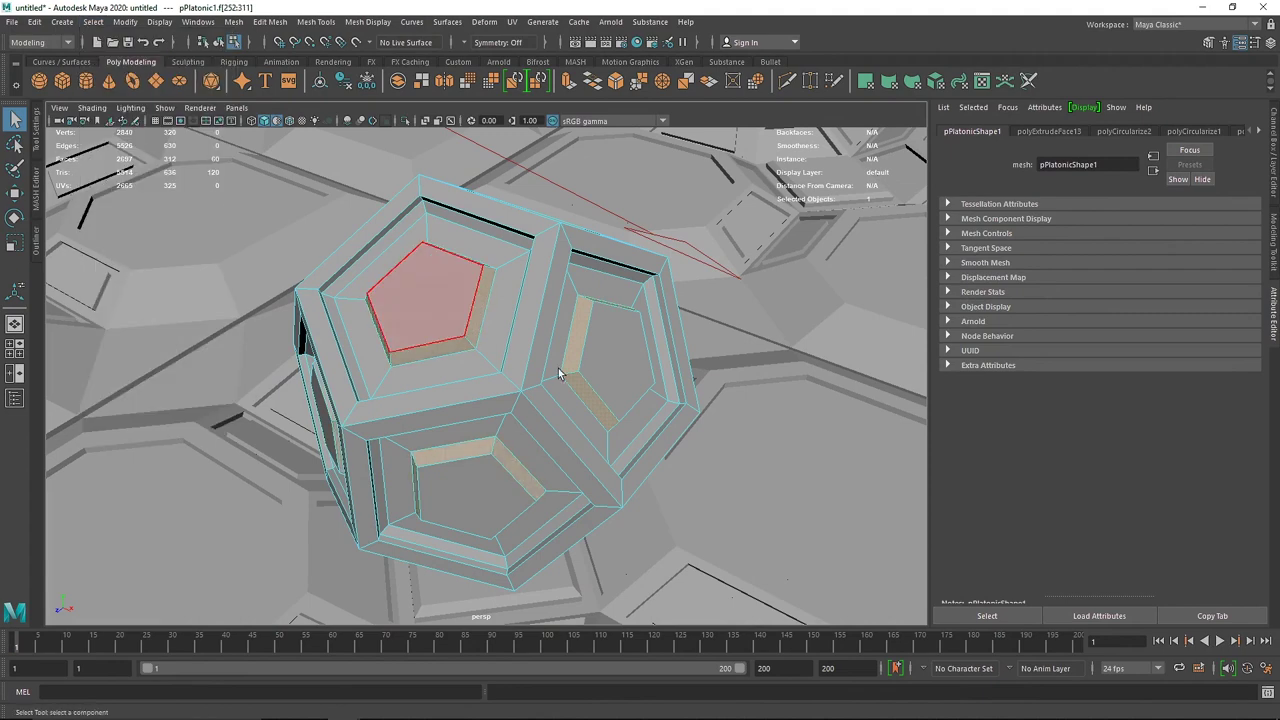
scroll(565, 376, up, 2)
key(ctrl+e)
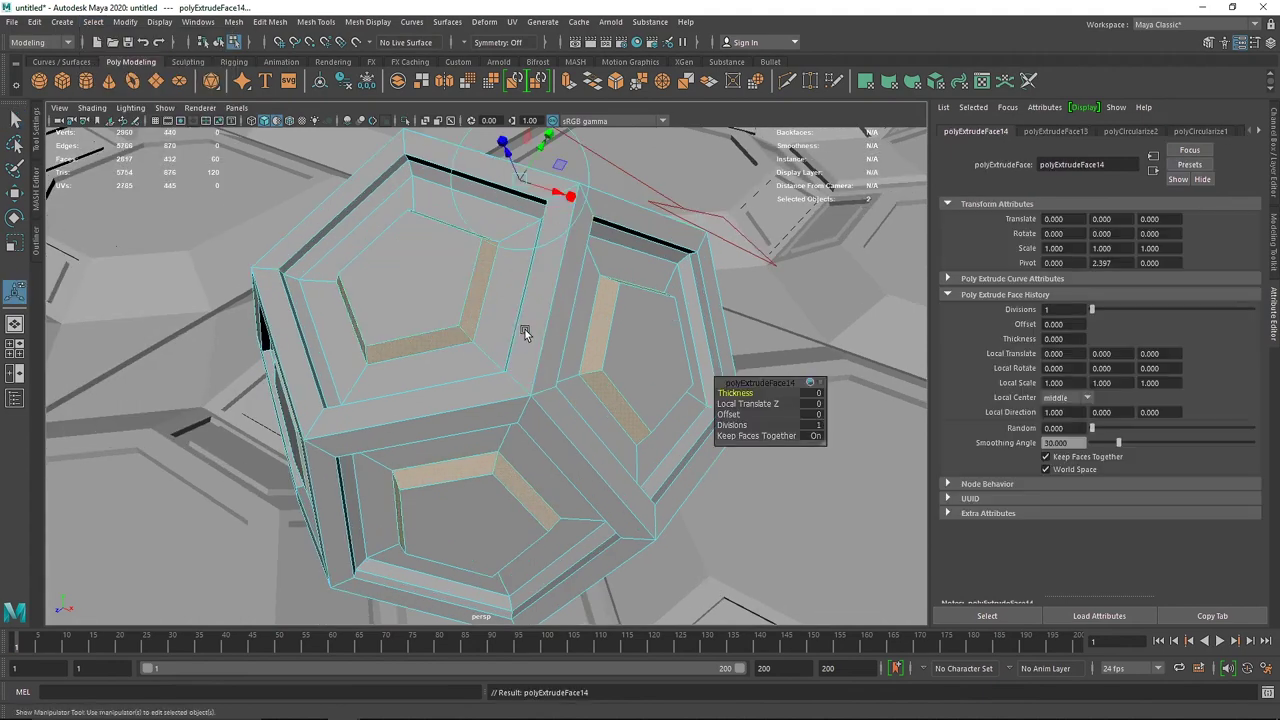
click(763, 436)
mouse_move(519, 192)
mouse_down()
mouse_move(509, 156)
mouse_move(514, 180)
mouse_up()
key(ctrl+z)
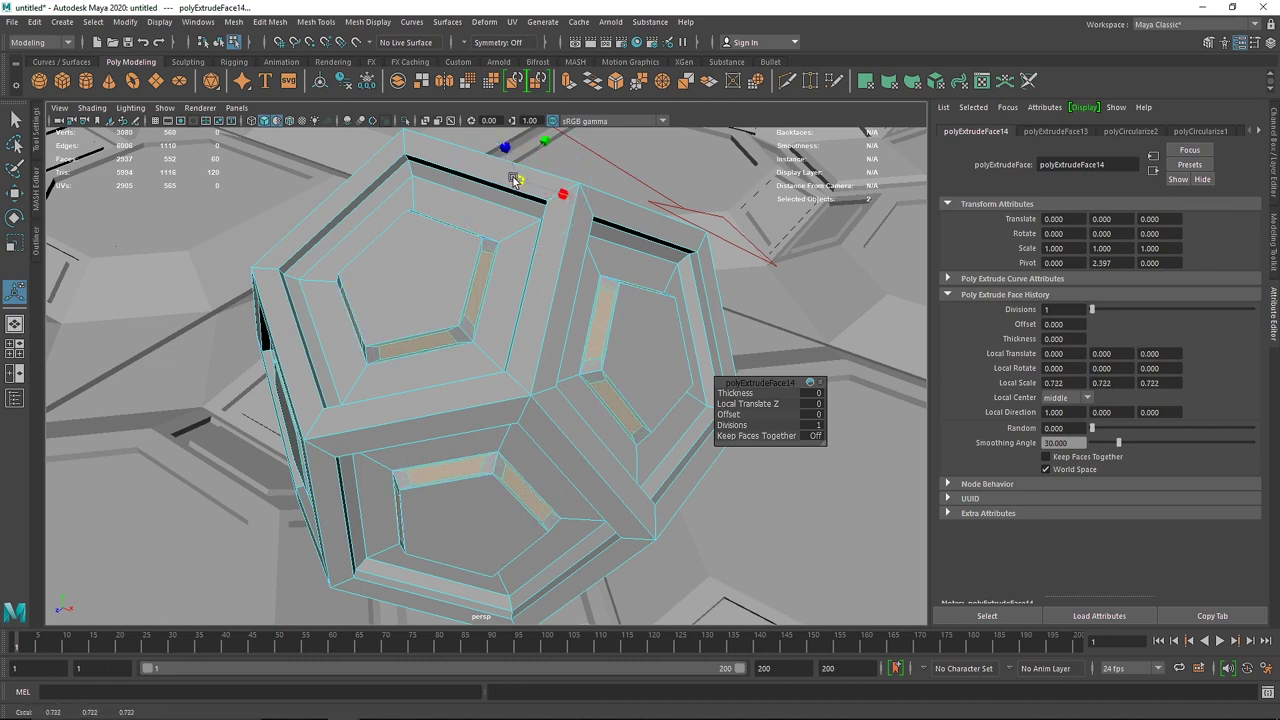
- Extrude the inset side faces inward by about 0.052 and assign the existing Emission material to them
key(ctrl+e)
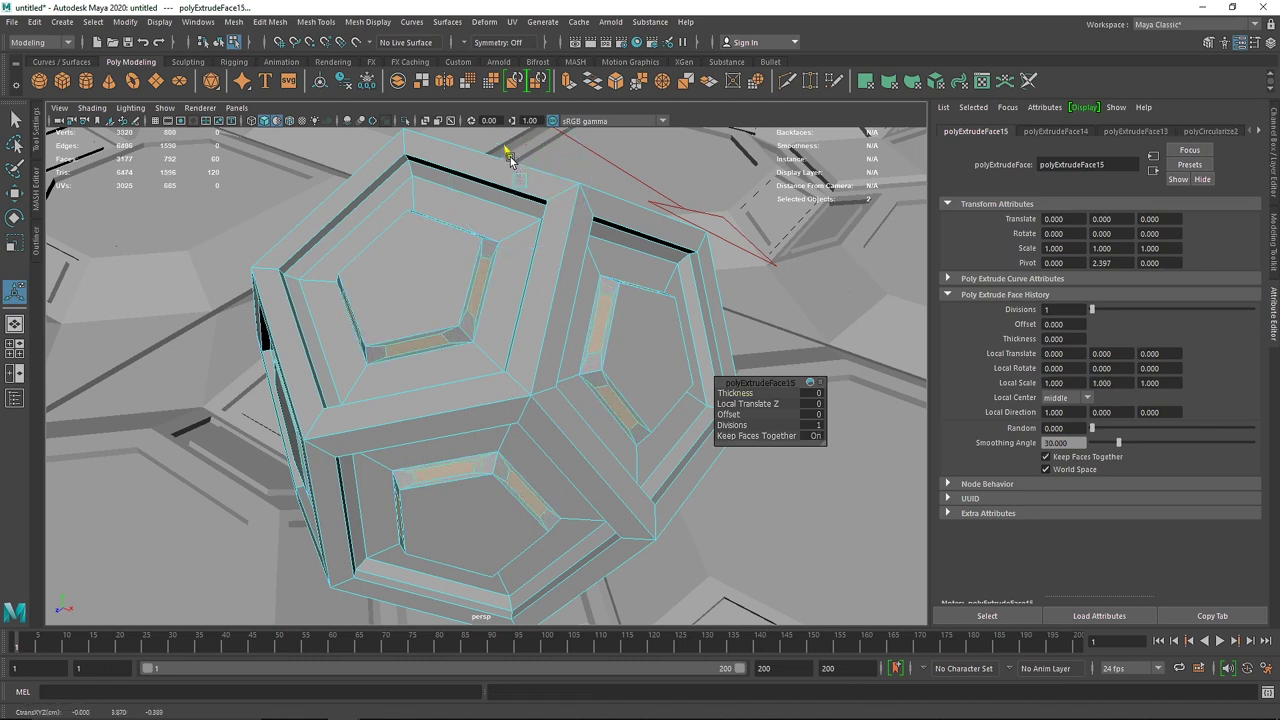
drag(510, 160, 514, 166)
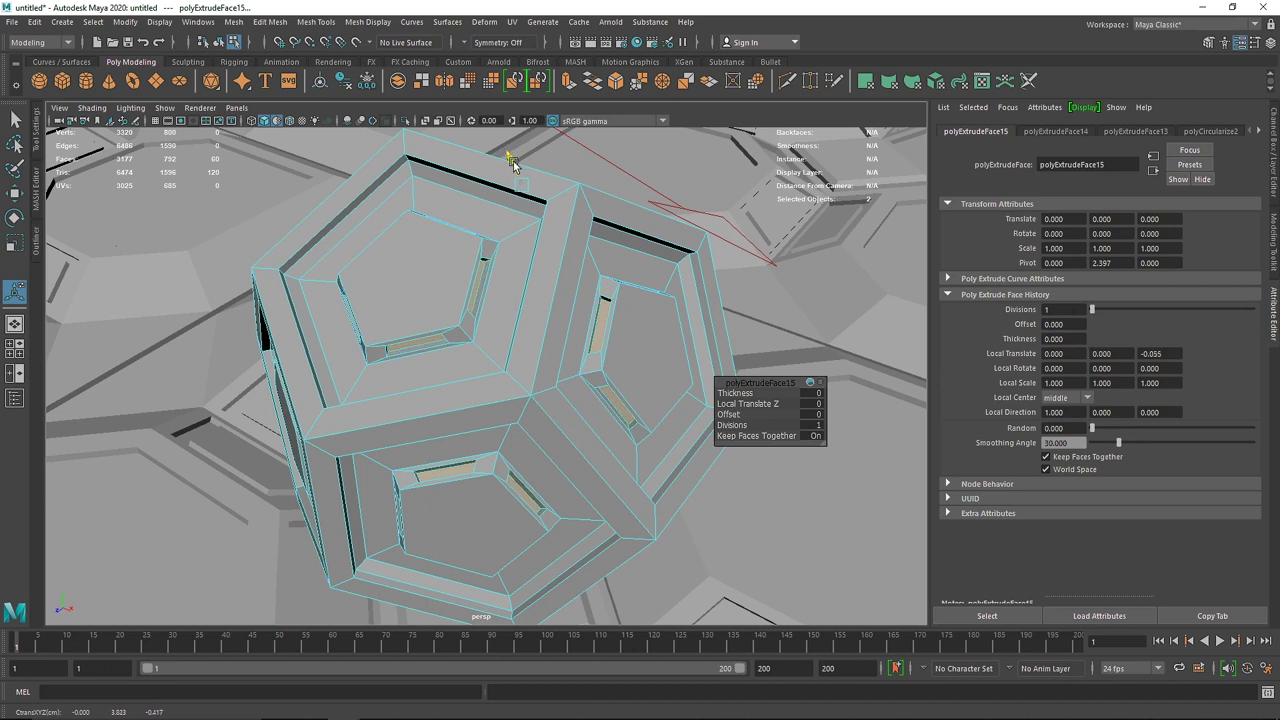
right_drag(478, 282, 565, 665)
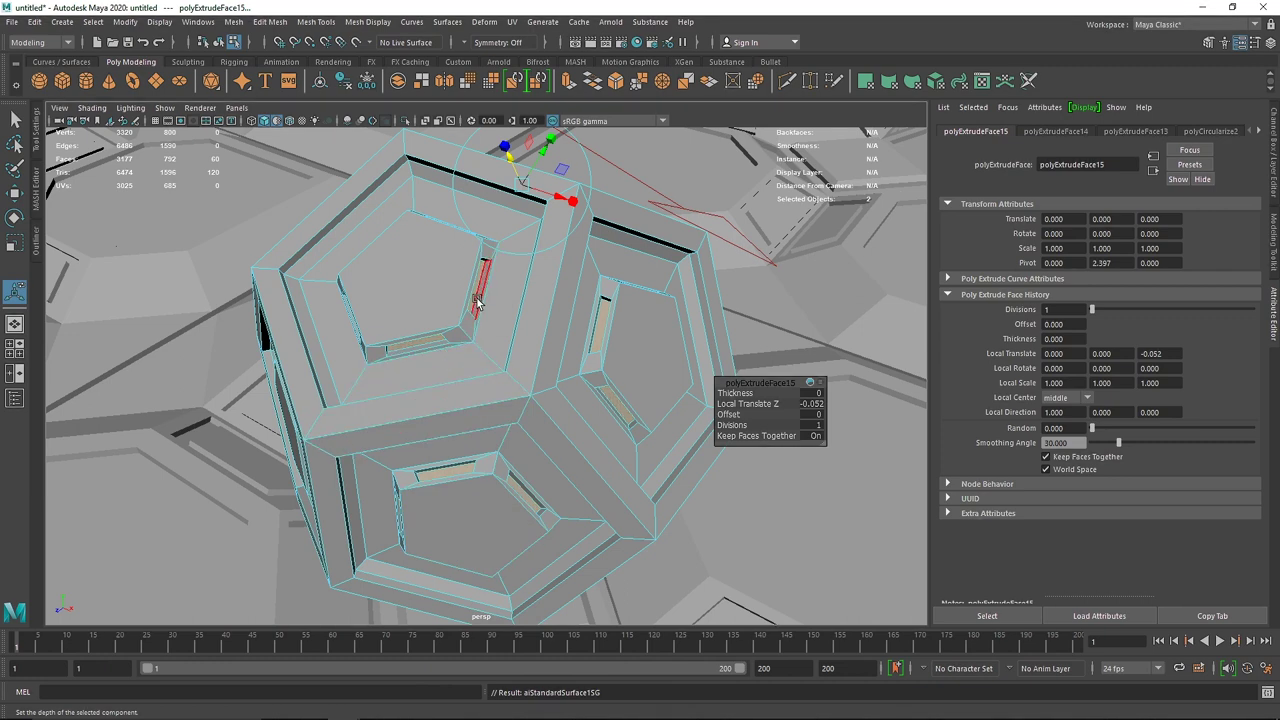
- Try to invert the face selection while the slot extrusion is still active
key(ctrl+shift+i)
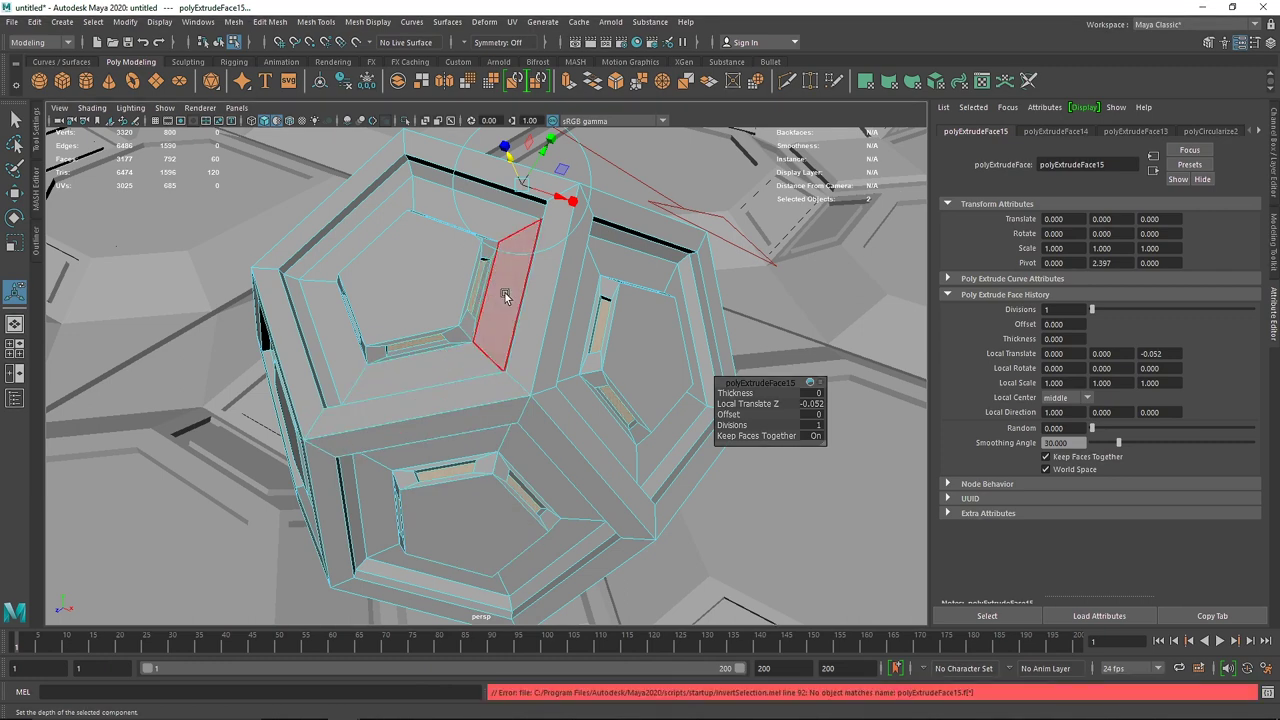
click(490, 290)
key(ctrl+z)
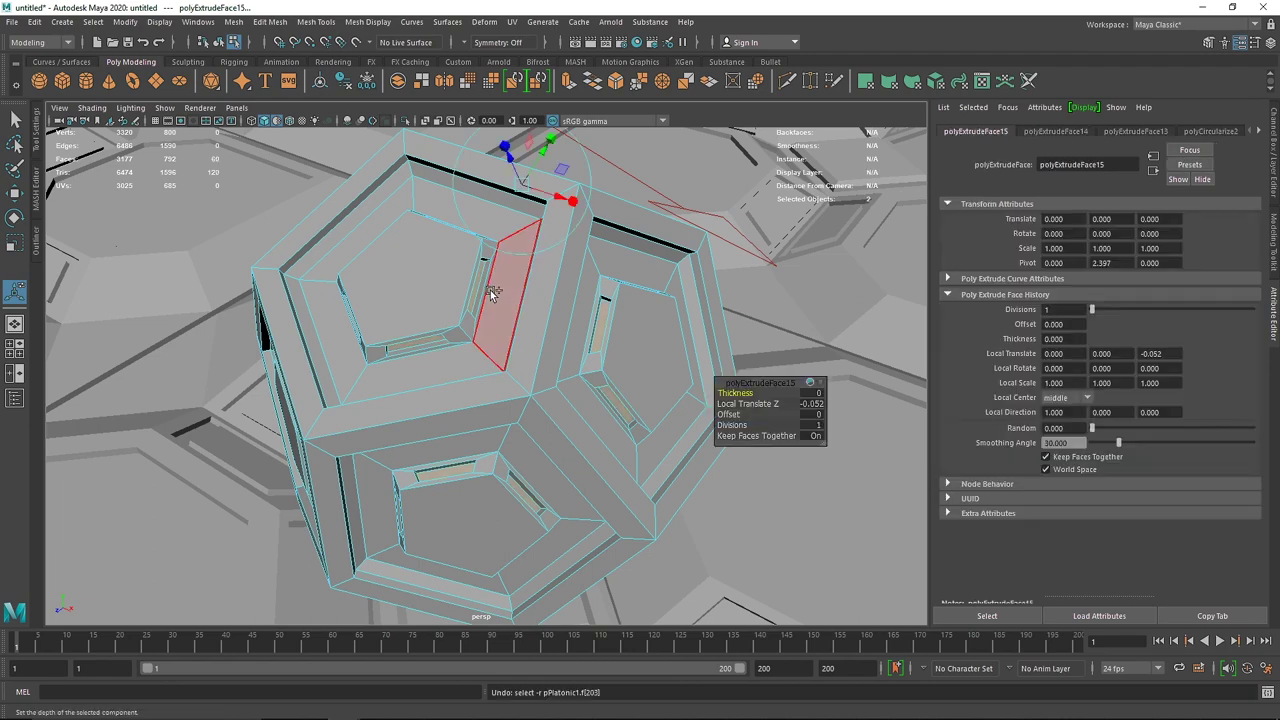
key(ctrl+shift+i)
- Assign a new aiStandardSurface material to every dodecahedron face except the recessed slot faces and name it OB
alt+drag(492, 294, 520, 309)
click(589, 325)
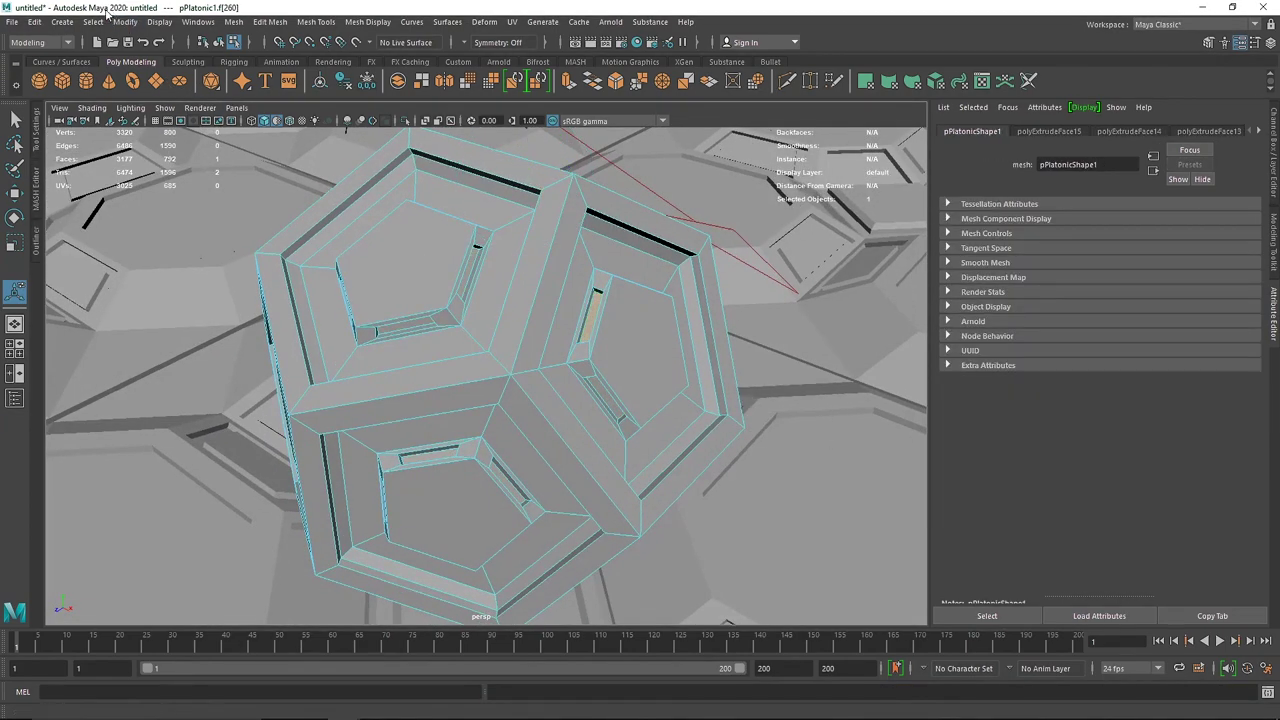
click(92, 22)
click(139, 124)
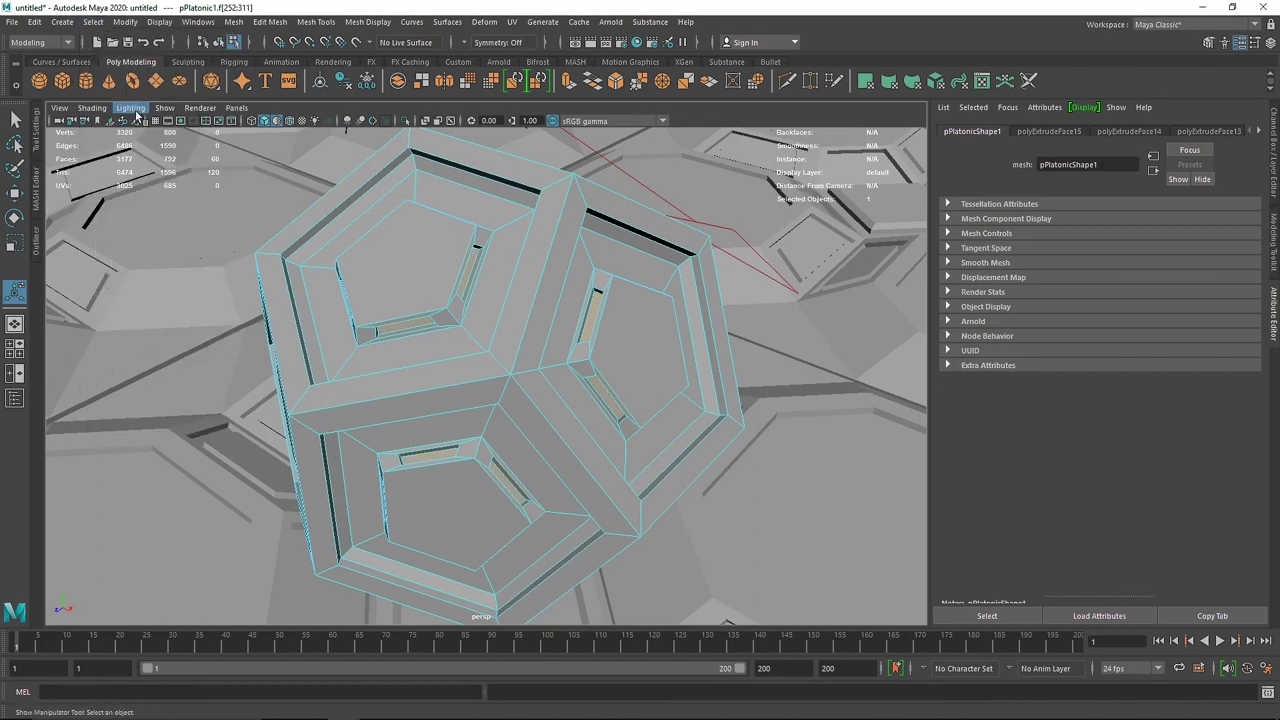
click(387, 259)
right_drag(503, 286, 511, 629)
click(544, 293)
click(634, 445)
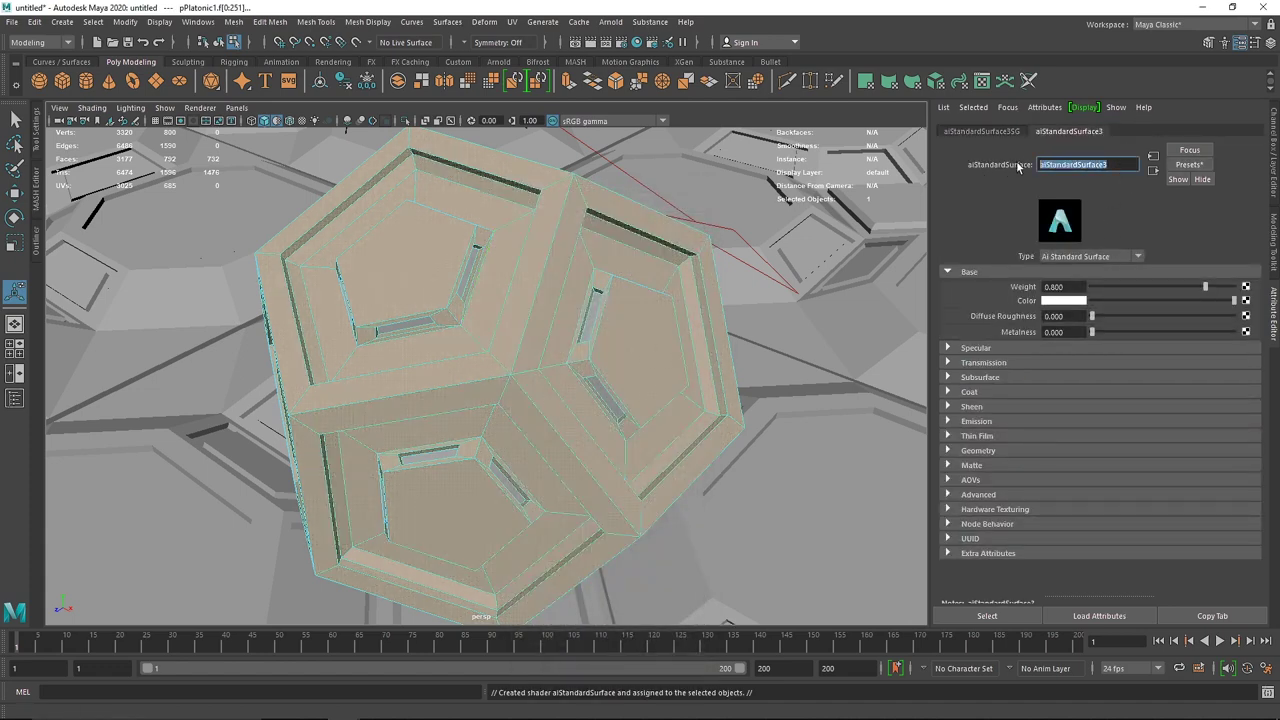
text(OB)
- Apply the Copper preset to the dodecahedron's OB material
click(1189, 165)
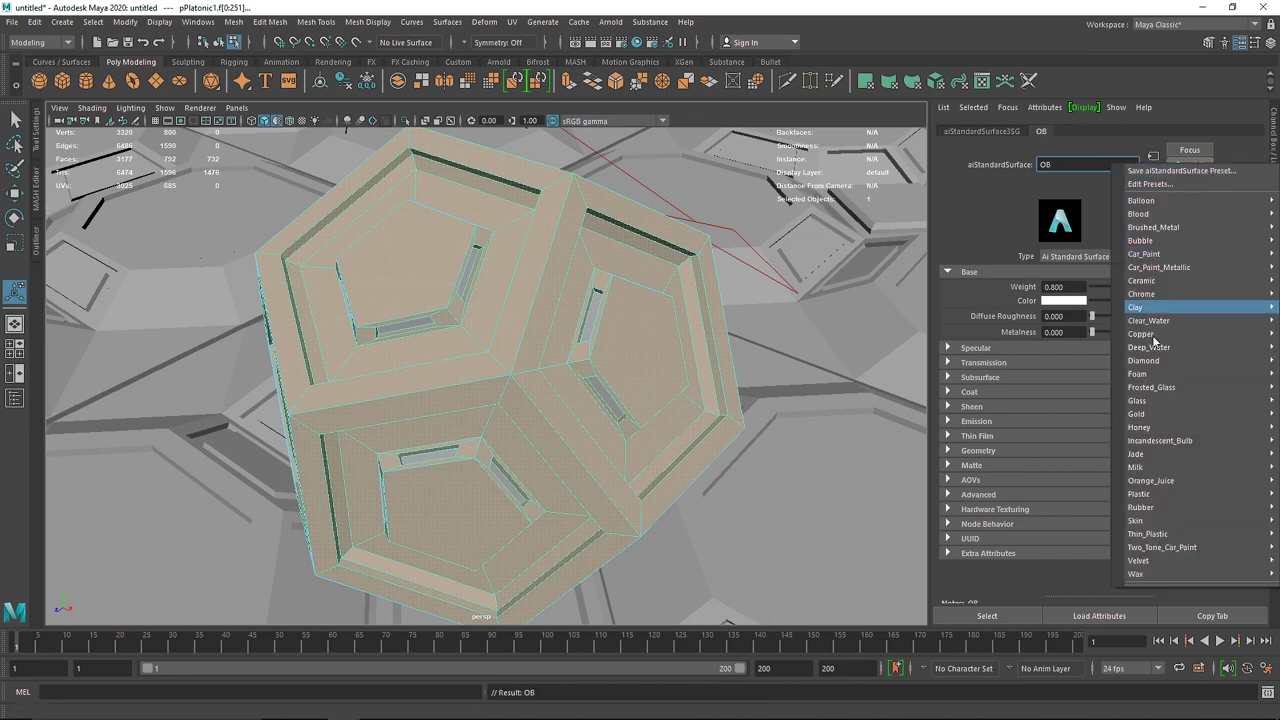
click(1020, 333)
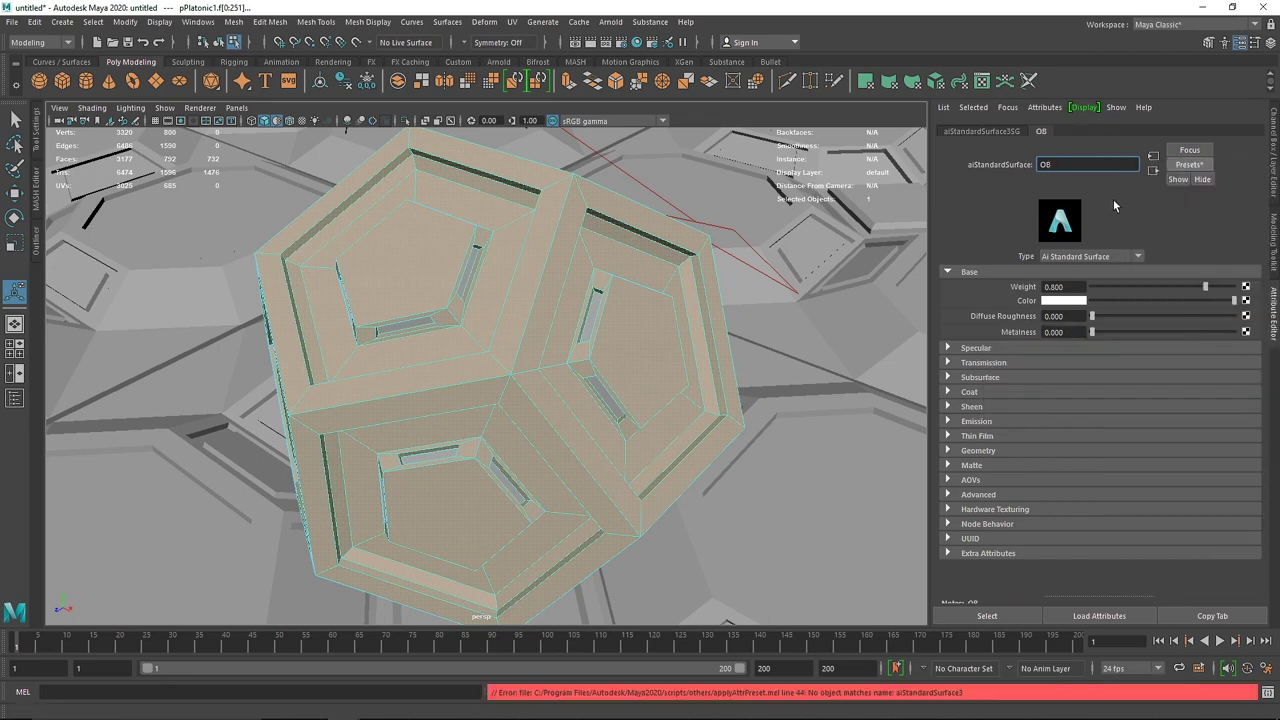
right_drag(660, 272, 718, 250)
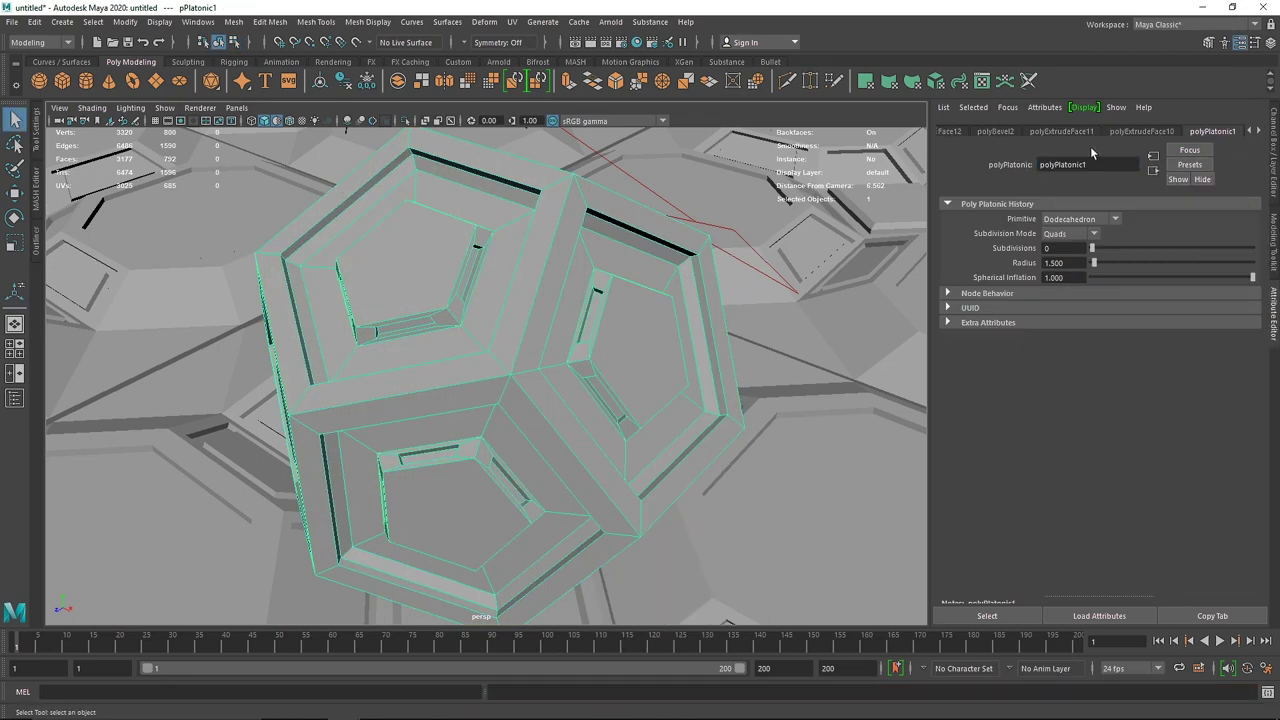
scroll(1210, 135, down, 4)
click(1142, 132)
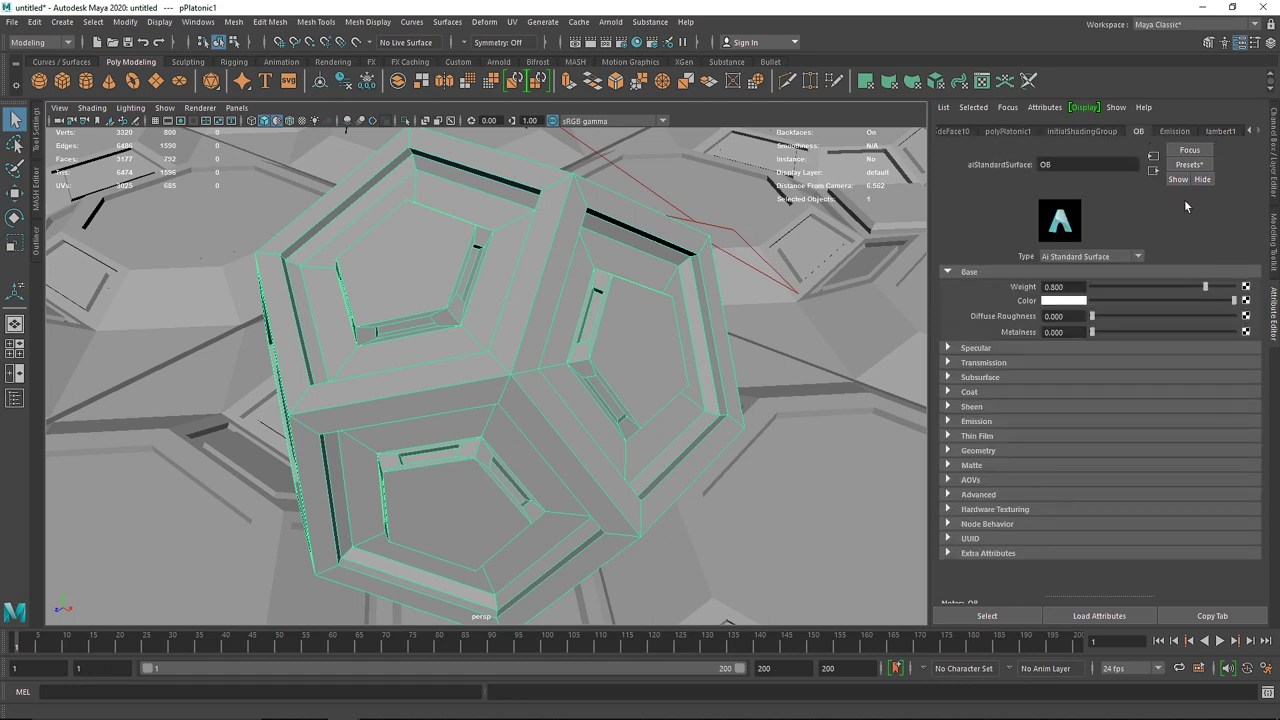
click(1191, 167)
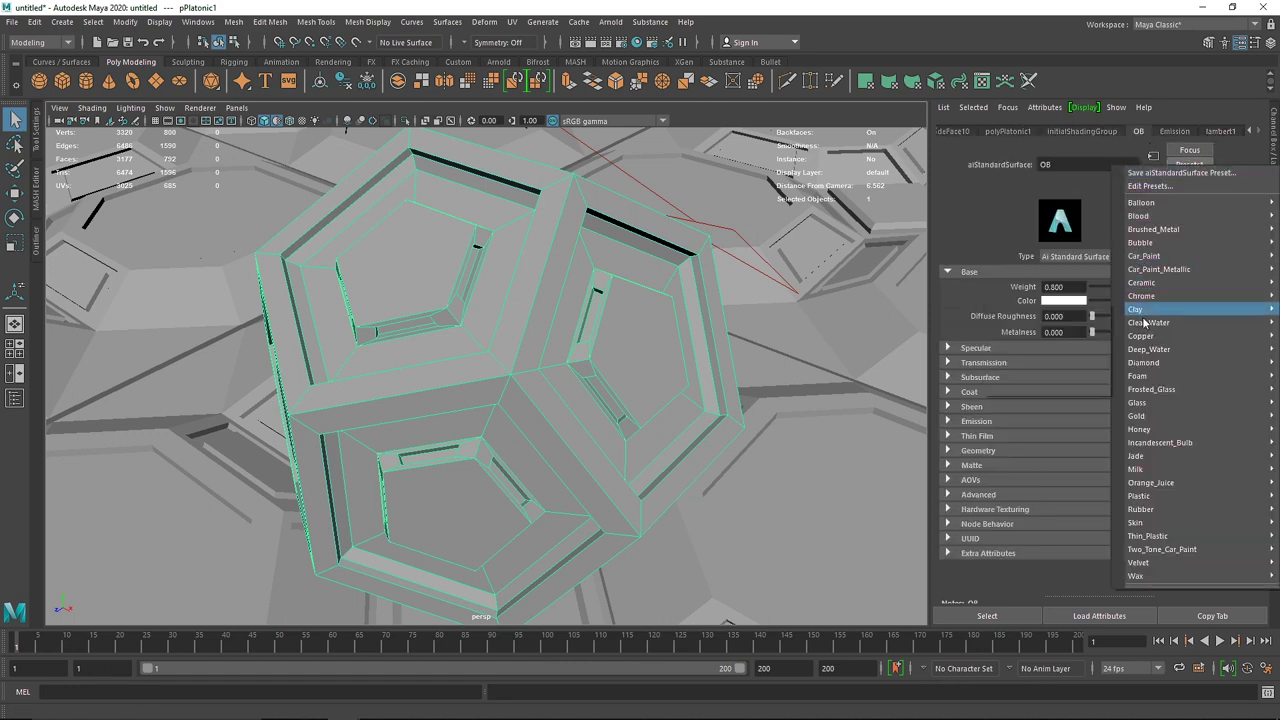
mouse_move(1140, 336)
click(1015, 336)
click(781, 231)
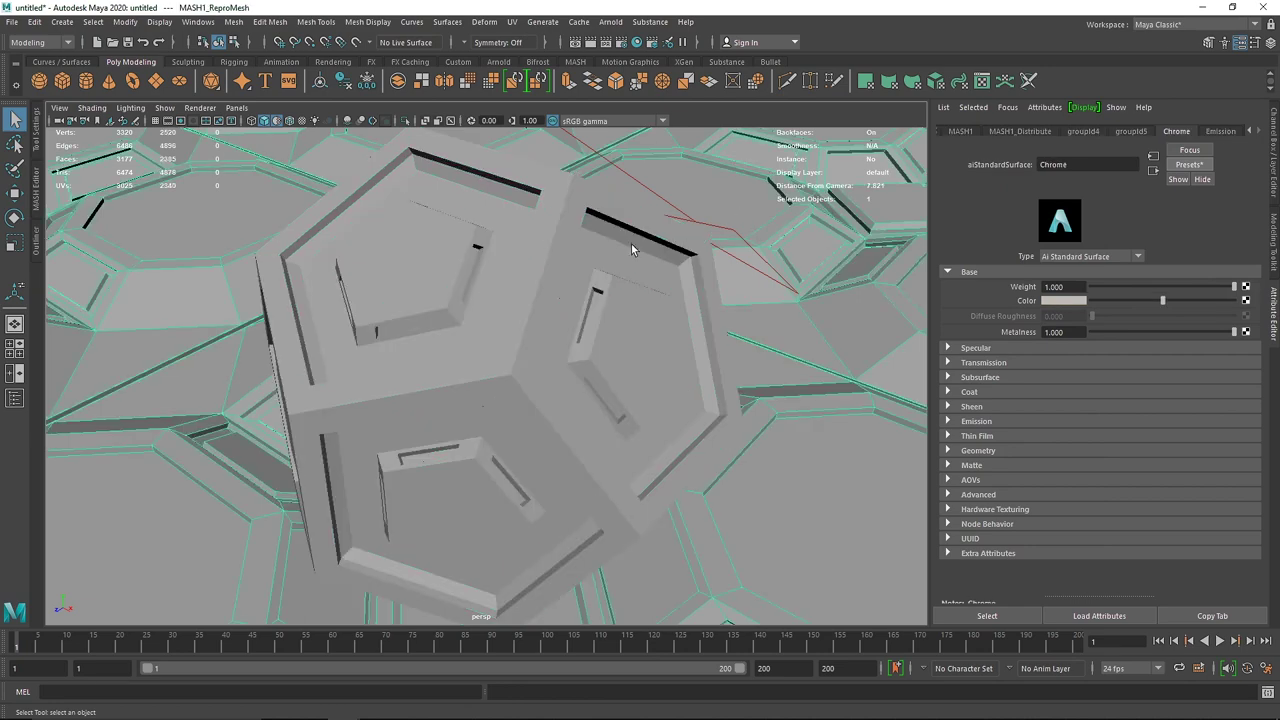
- Chamfer all the outer corner vertices of the dodecahedron with a width of 0.45
alt+drag(631, 243, 516, 329)
scroll(550, 262, down, 3)
click(515, 328)
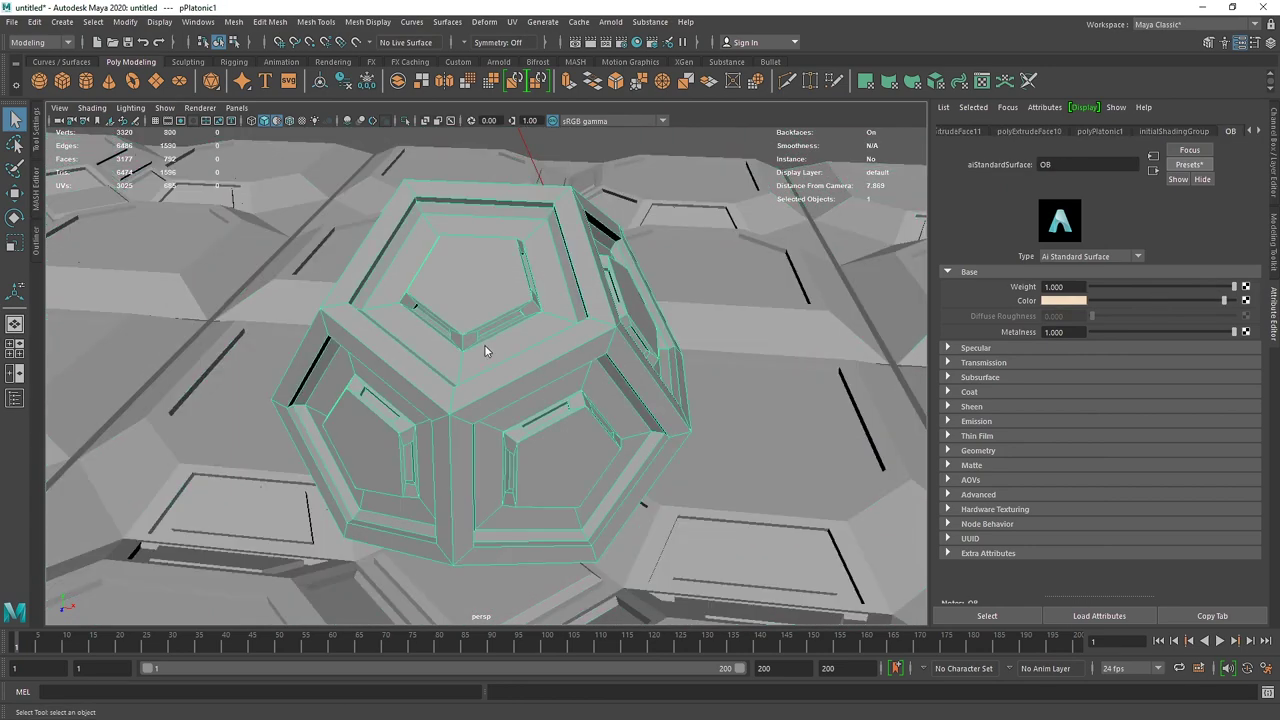
right_drag(482, 336, 423, 334)
click(93, 22)
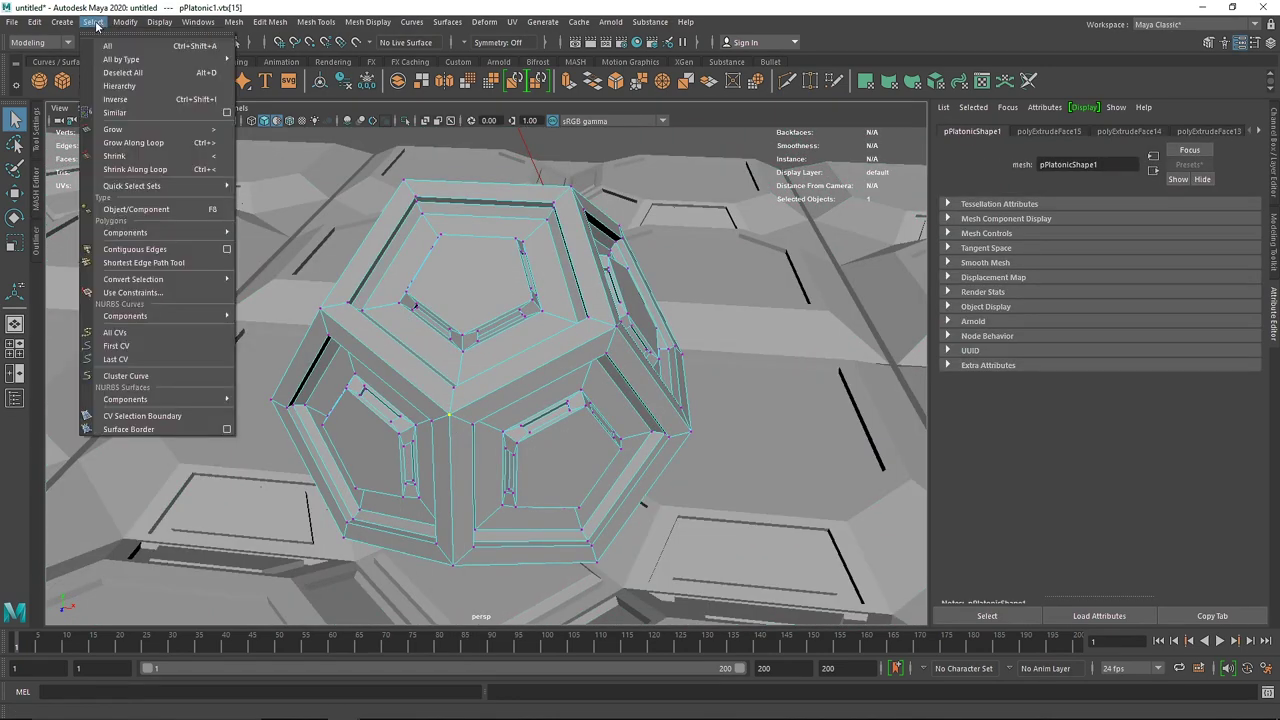
click(114, 112)
mouse_move(478, 321)
alt+mouse_down()
mouse_move(454, 321)
mouse_move(478, 325)
alt+mouse_up()
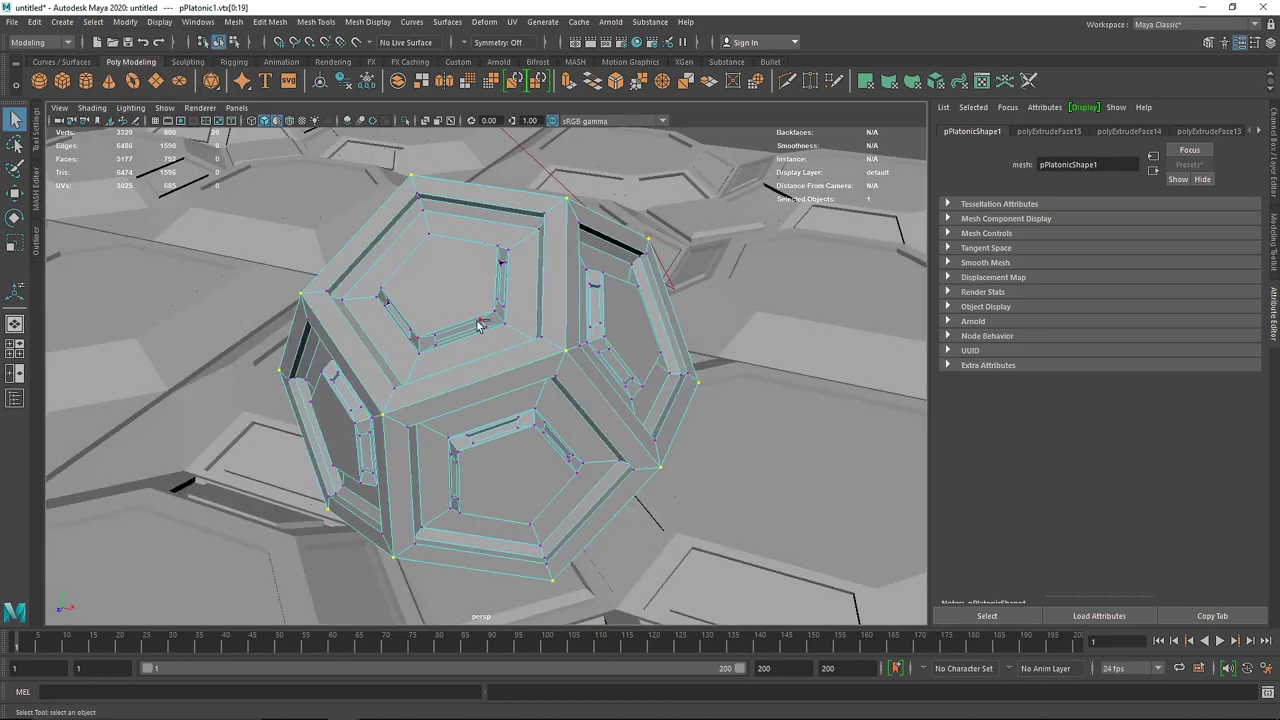
shift+right_drag(567, 317, 575, 378)
alt+drag(575, 378, 576, 380)
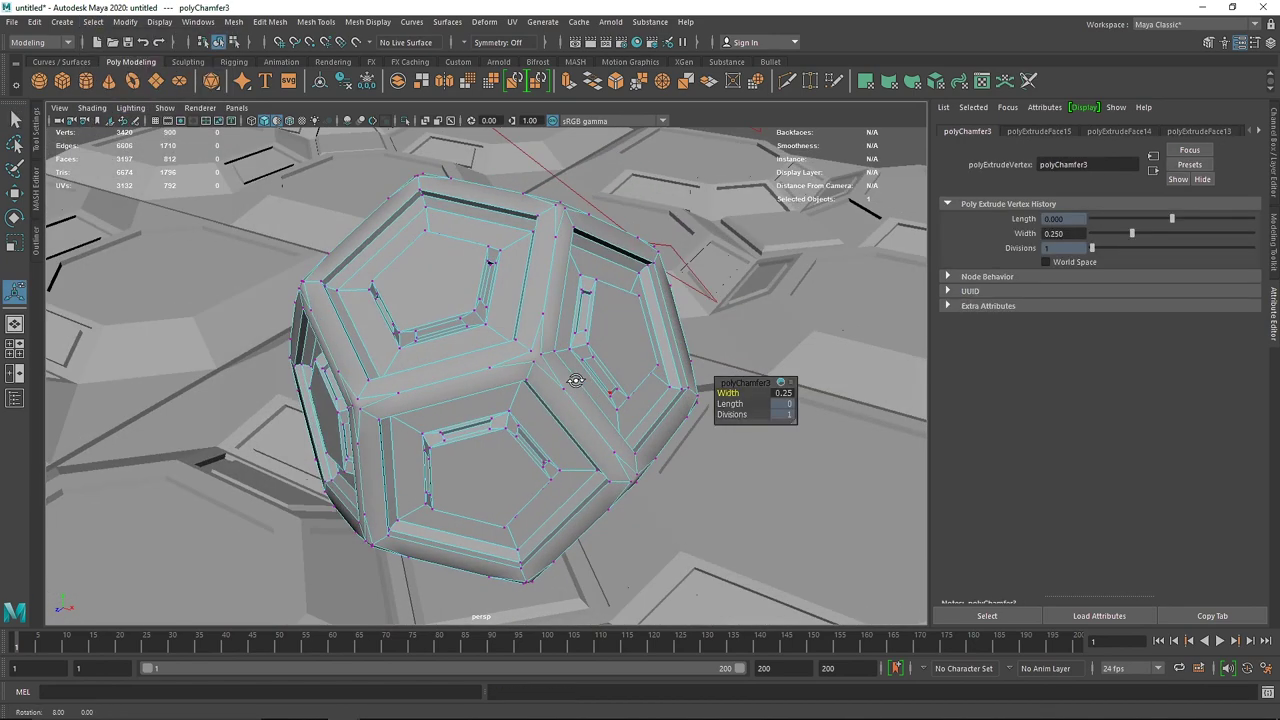
middle_drag(722, 393, 727, 393)
alt+drag(533, 367, 485, 360)
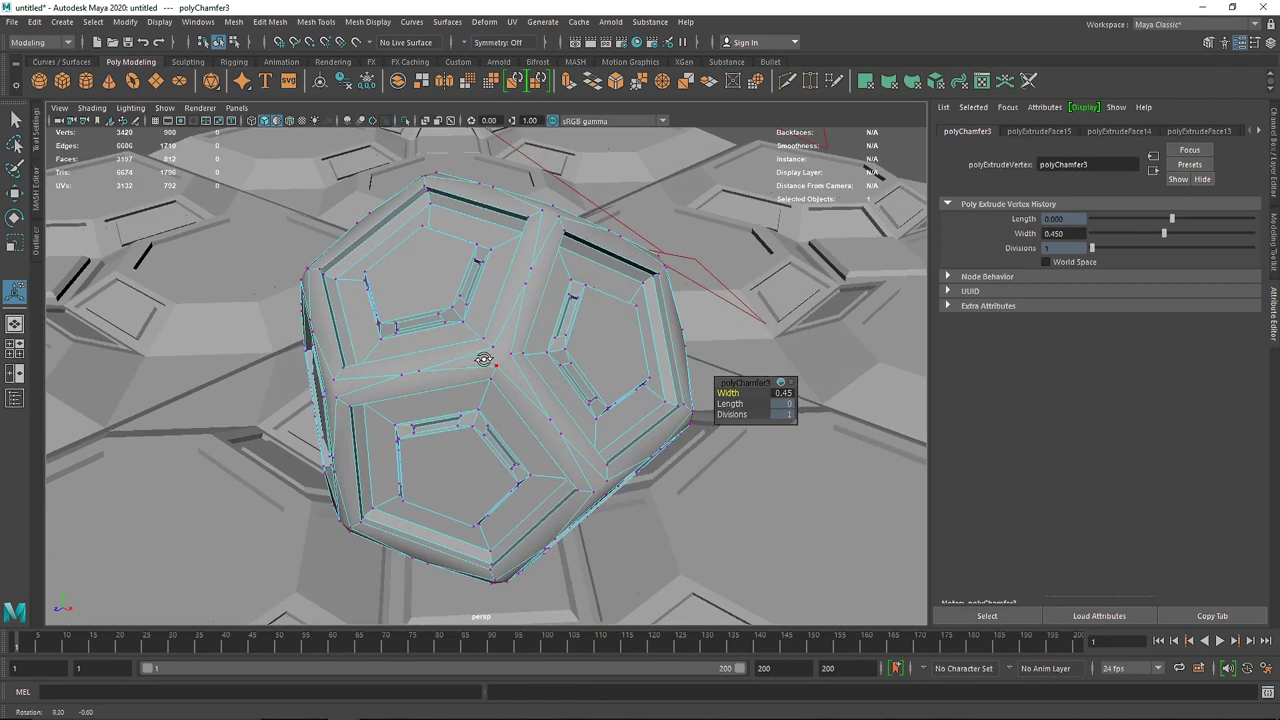
- Extrude all the chamfered corner faces of the dodecahedron inward by about 0.067
right_drag(508, 339, 509, 370)
click(508, 357)
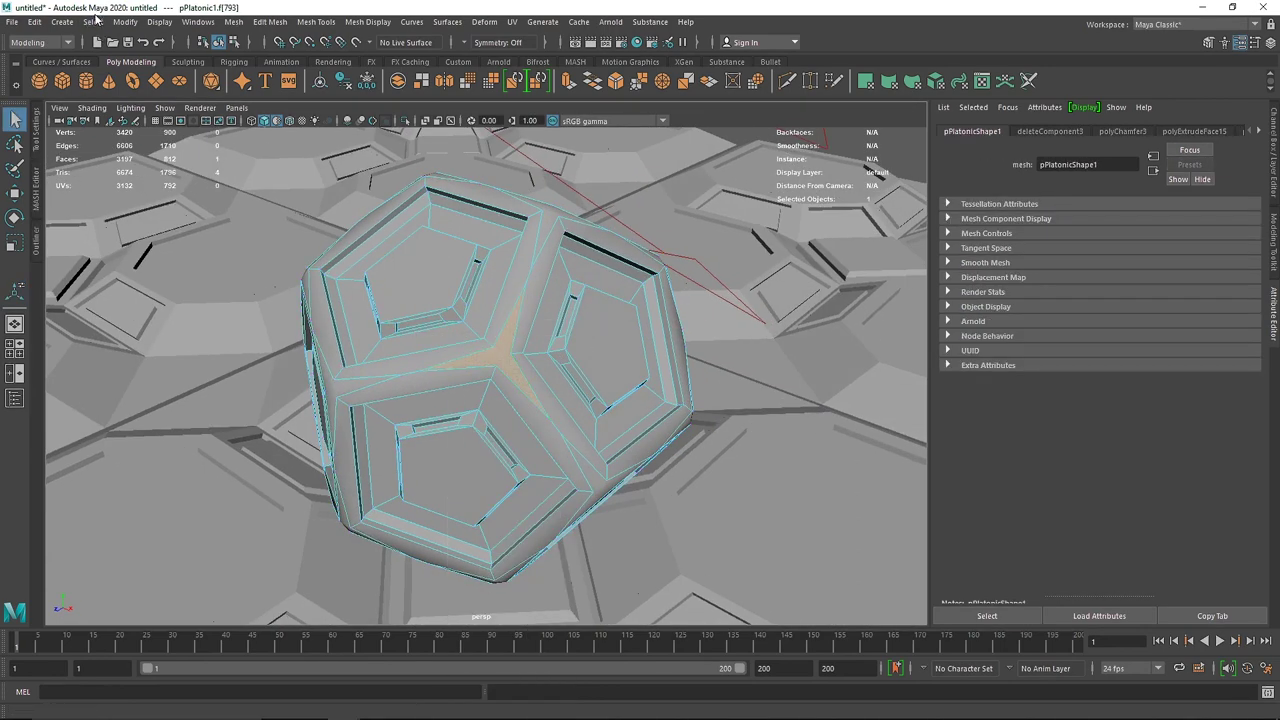
click(96, 21)
click(110, 122)
key(ctrl+e)
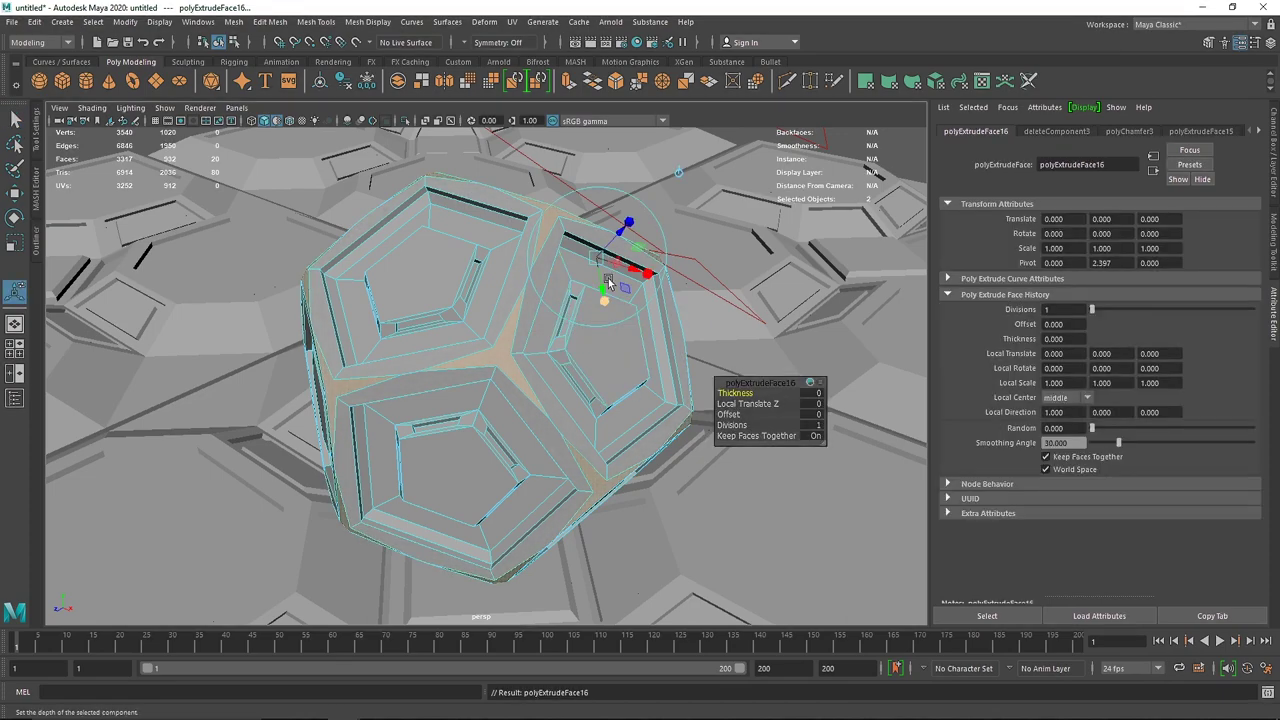
drag(616, 233, 518, 265)
- Assign a new aiStandardSurface material to the recessed corner faces and name it Emission_2
shift+right_drag(423, 323, 430, 680)
click(543, 301)
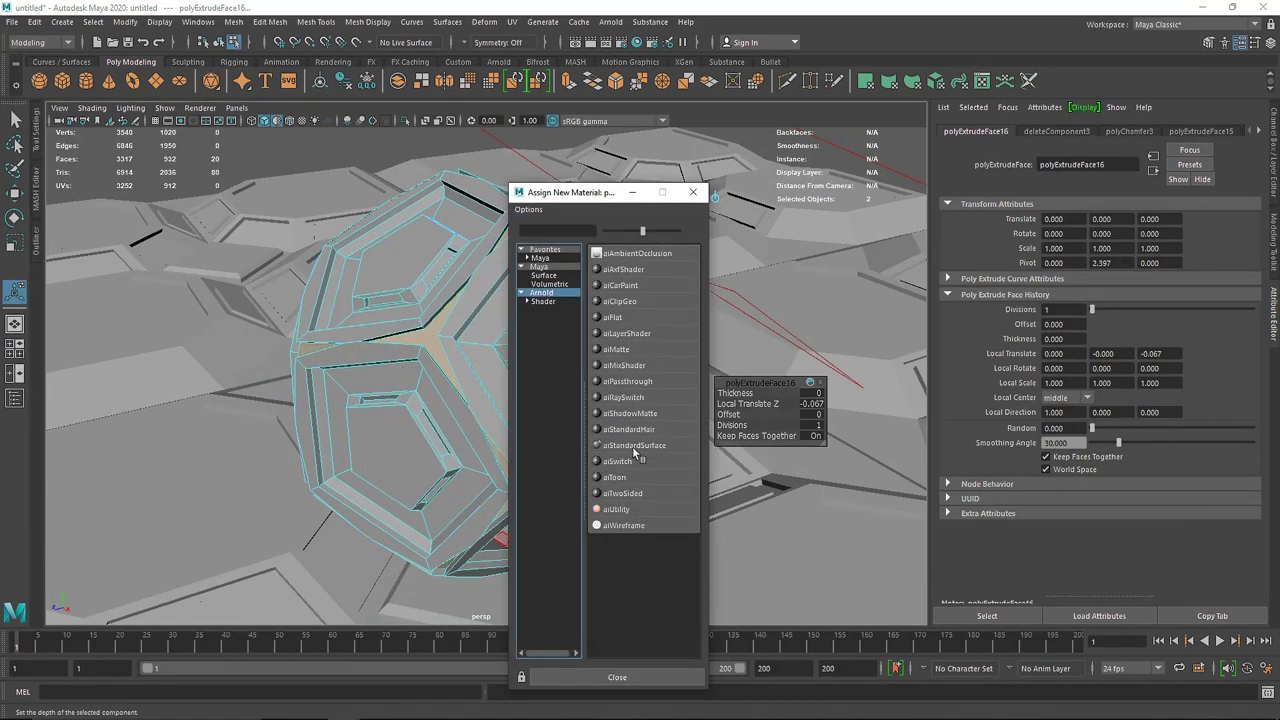
click(632, 446)
text(Emission)
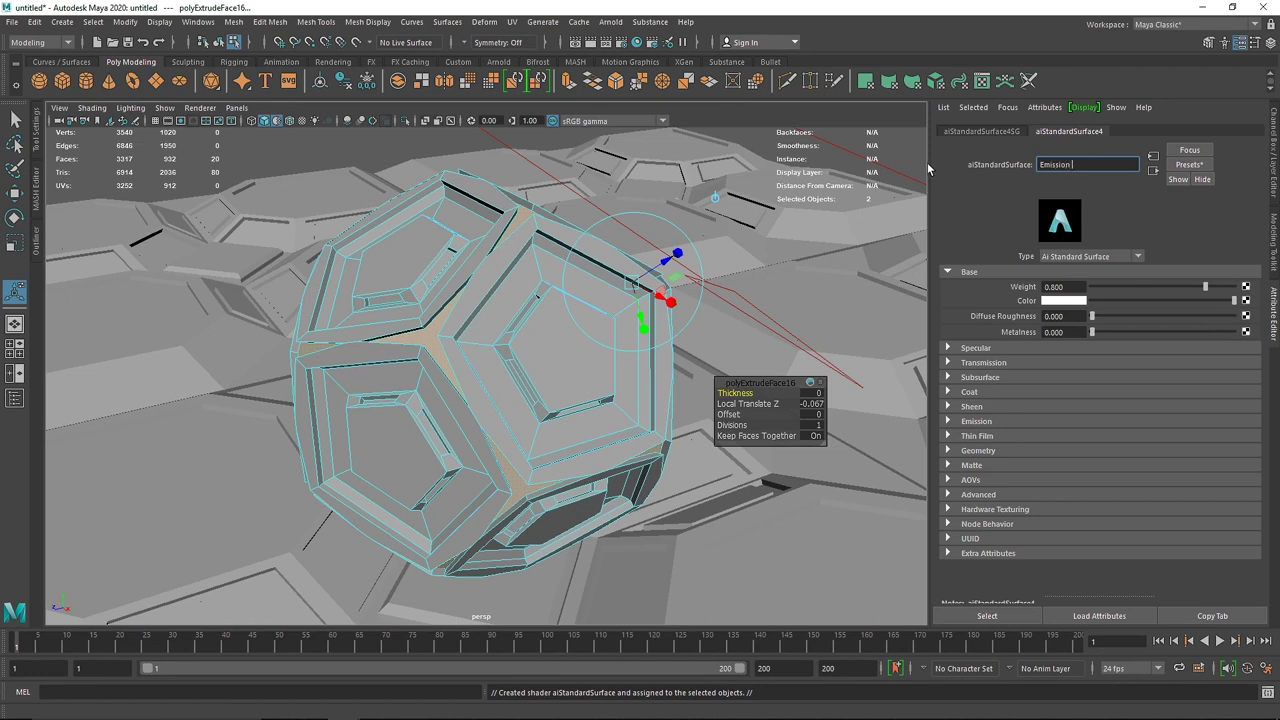
key(Return)
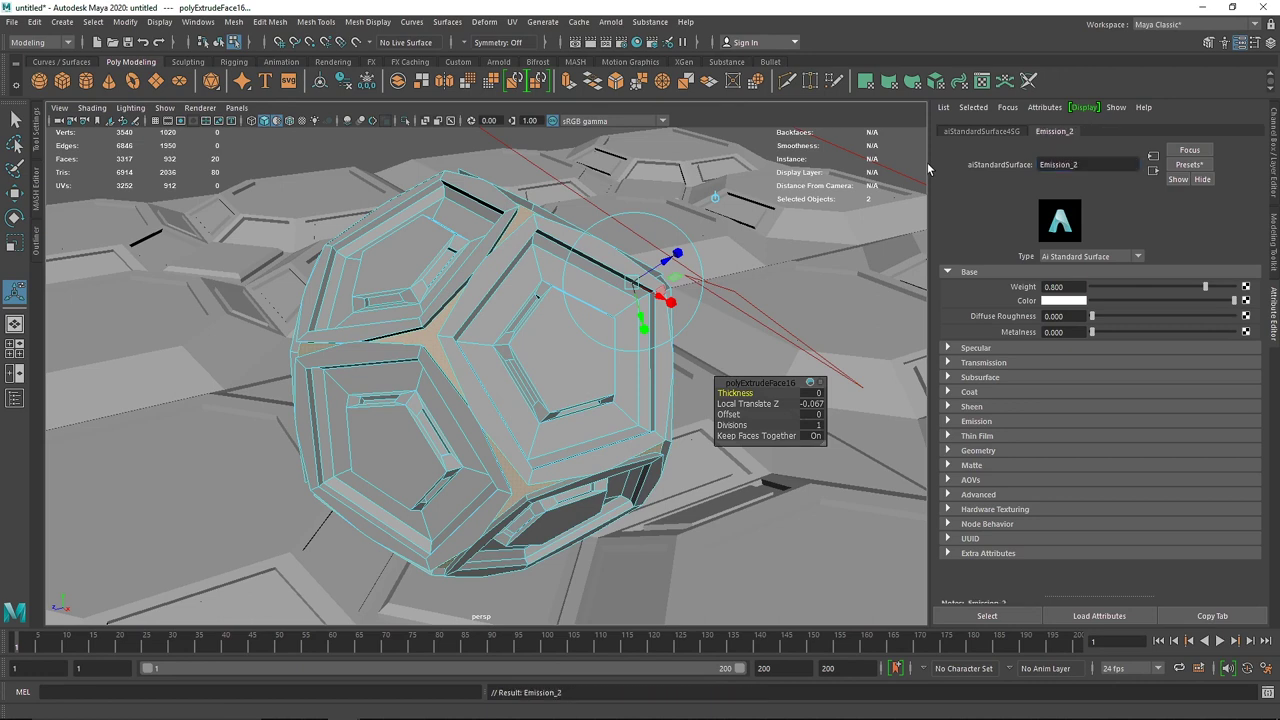
- Apply the Incandescent_Bulb preset to the Emission_2 material and set its emission color to a light red
click(1182, 170)
mouse_move(1146, 445)
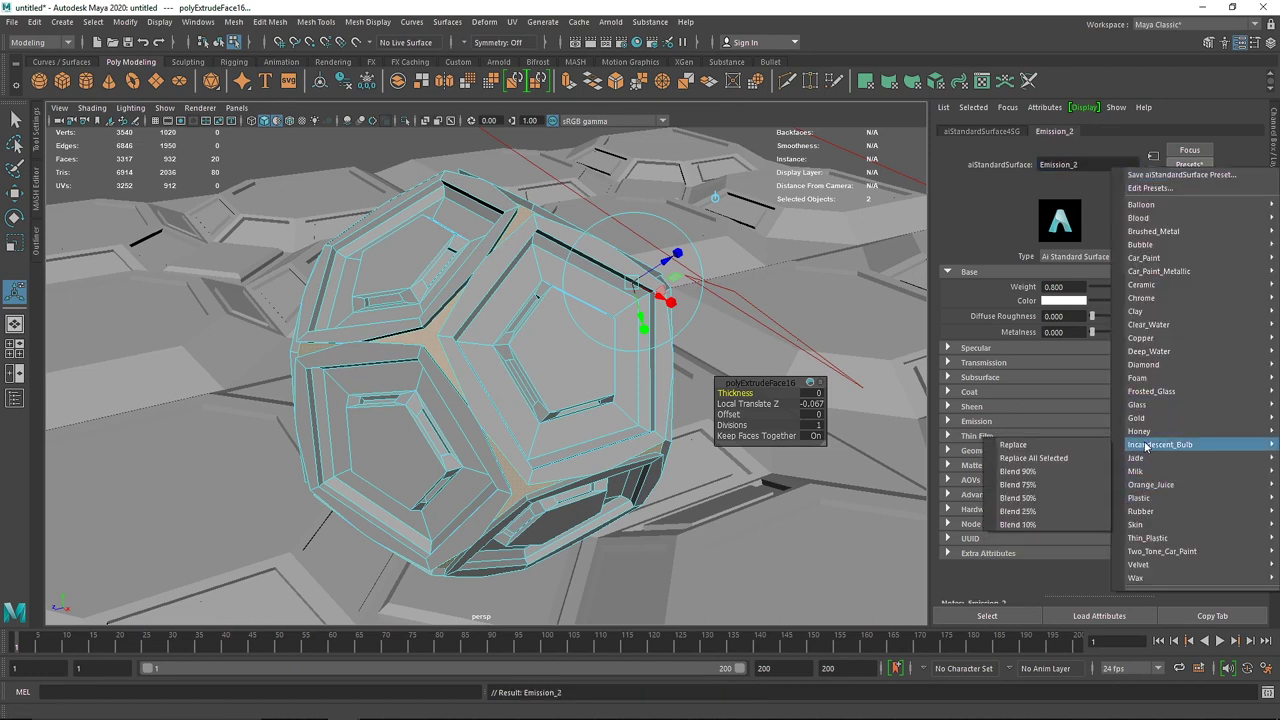
click(1073, 444)
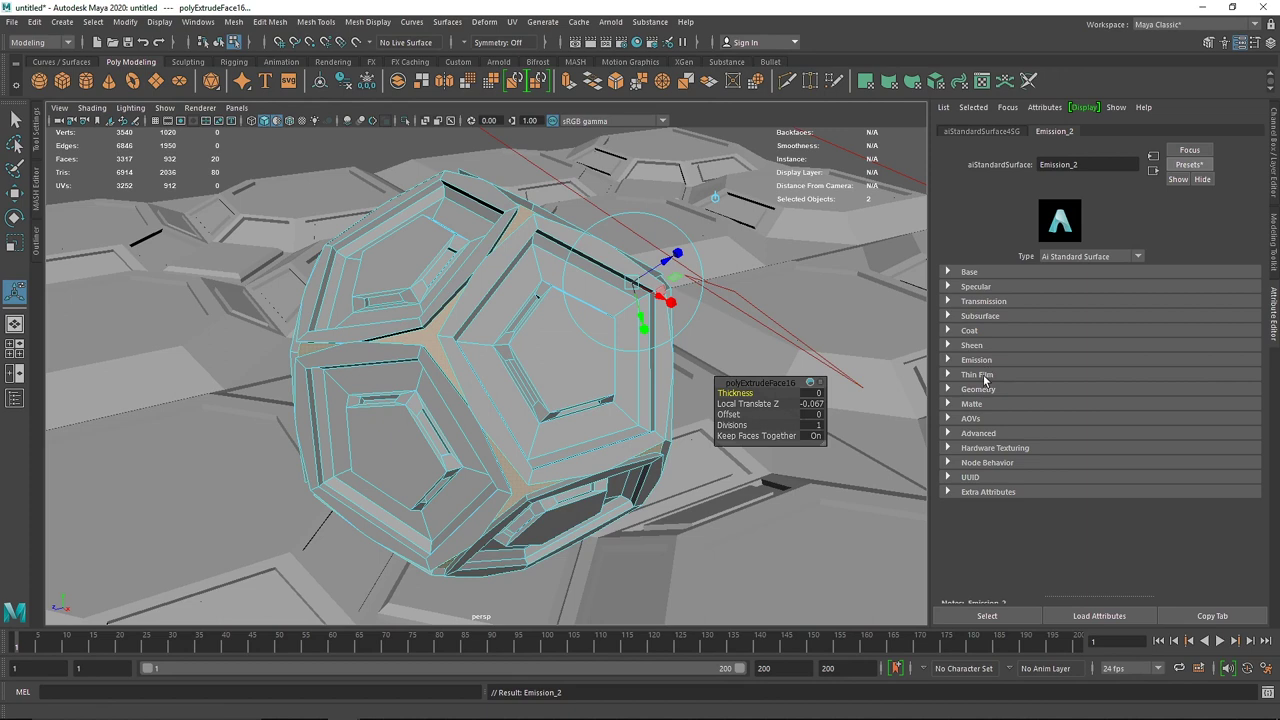
click(977, 360)
click(1066, 389)
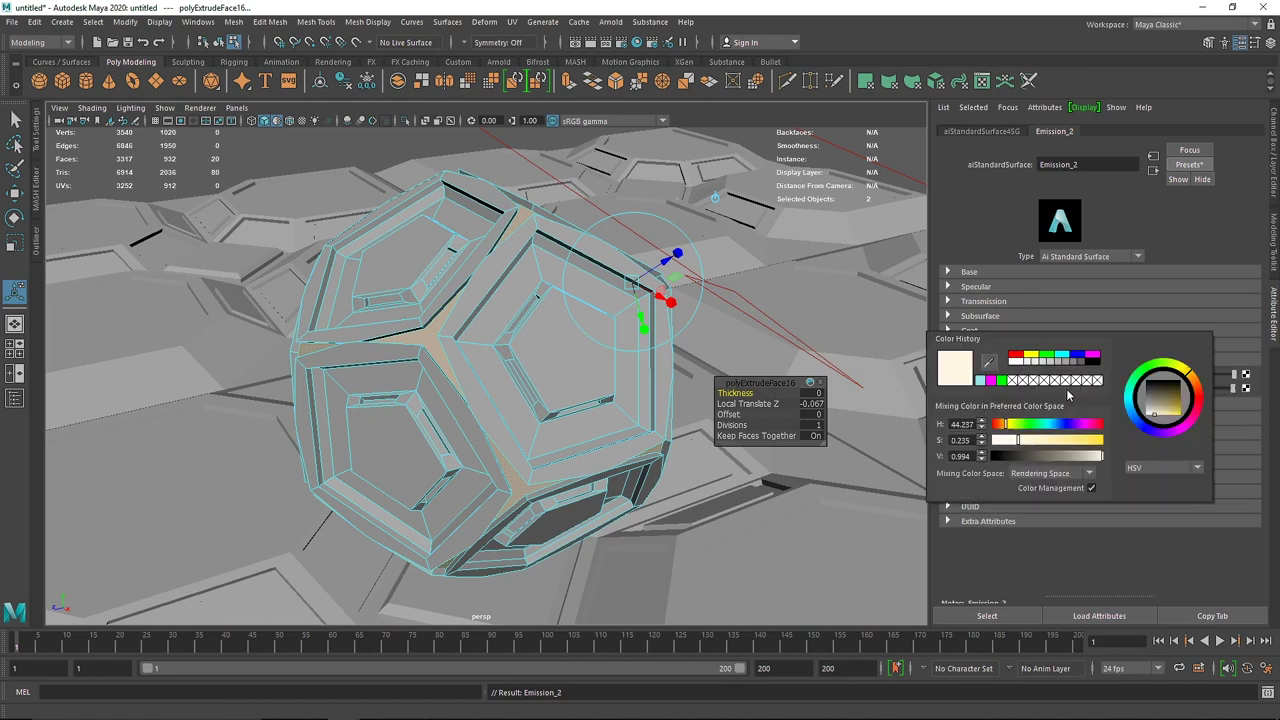
click(1025, 357)
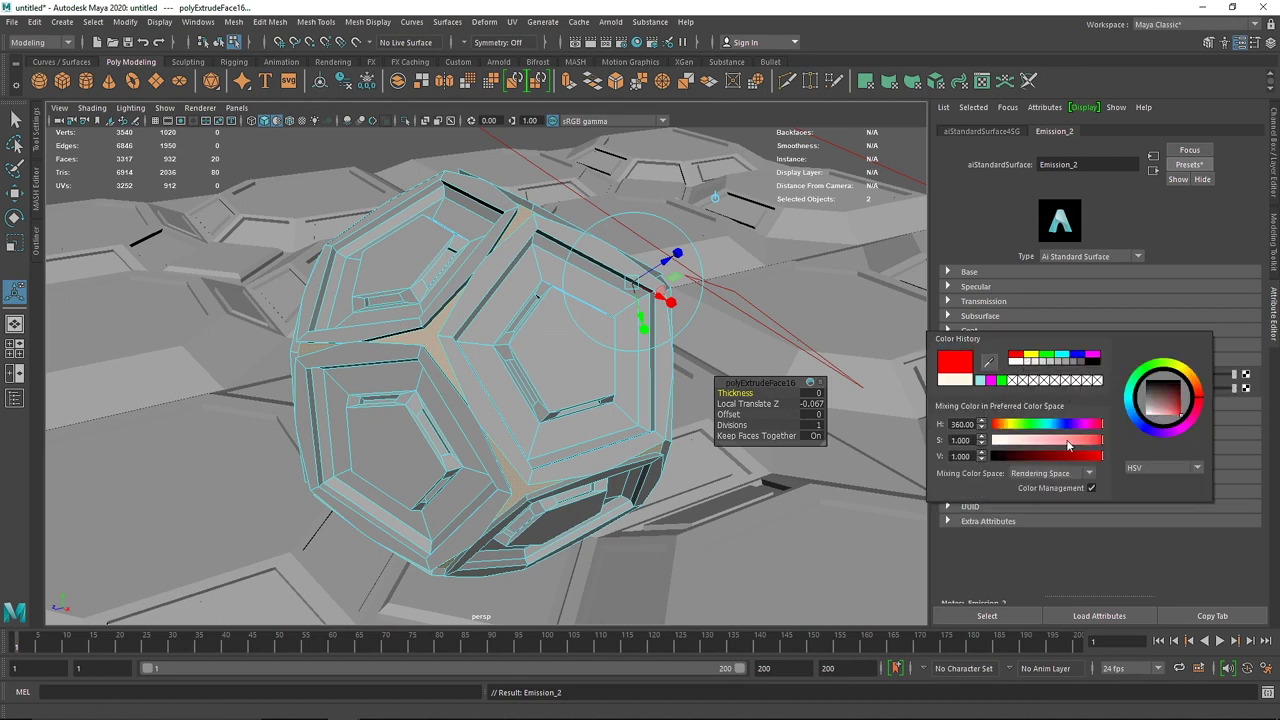
drag(1070, 446, 1073, 446)
drag(1175, 412, 1176, 417)
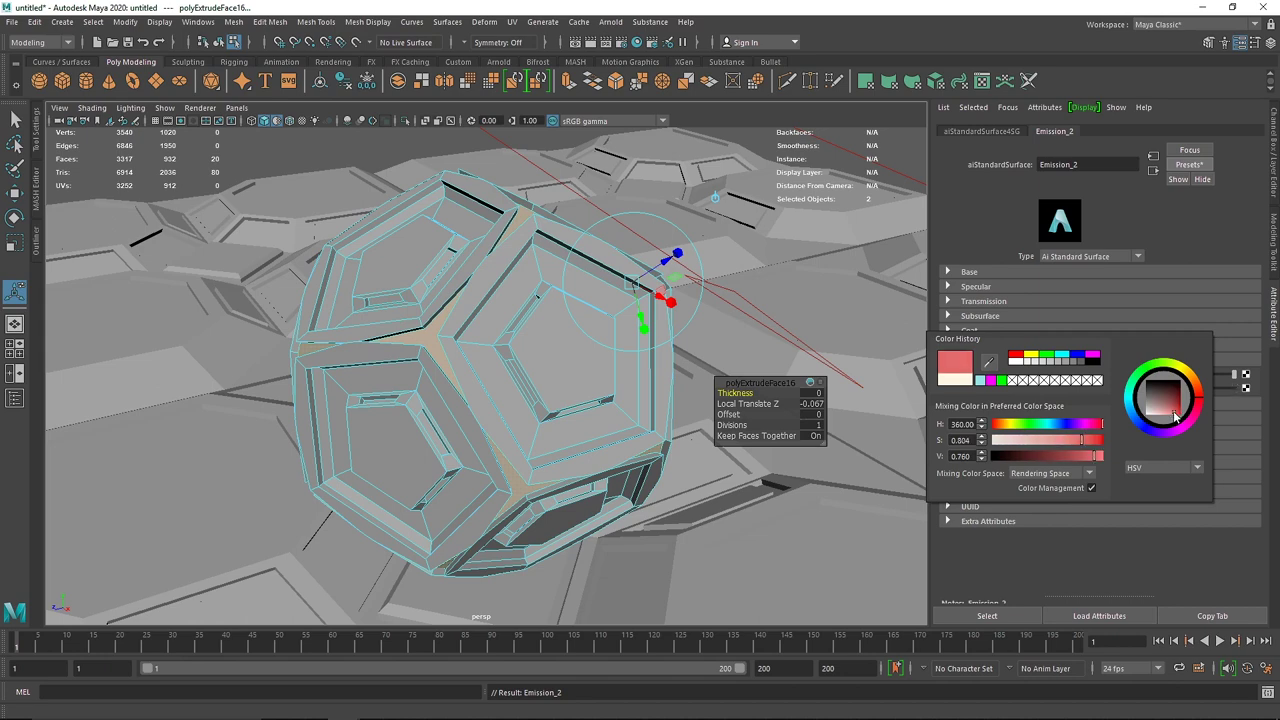
drag(1109, 451, 1110, 456)
click(1088, 440)
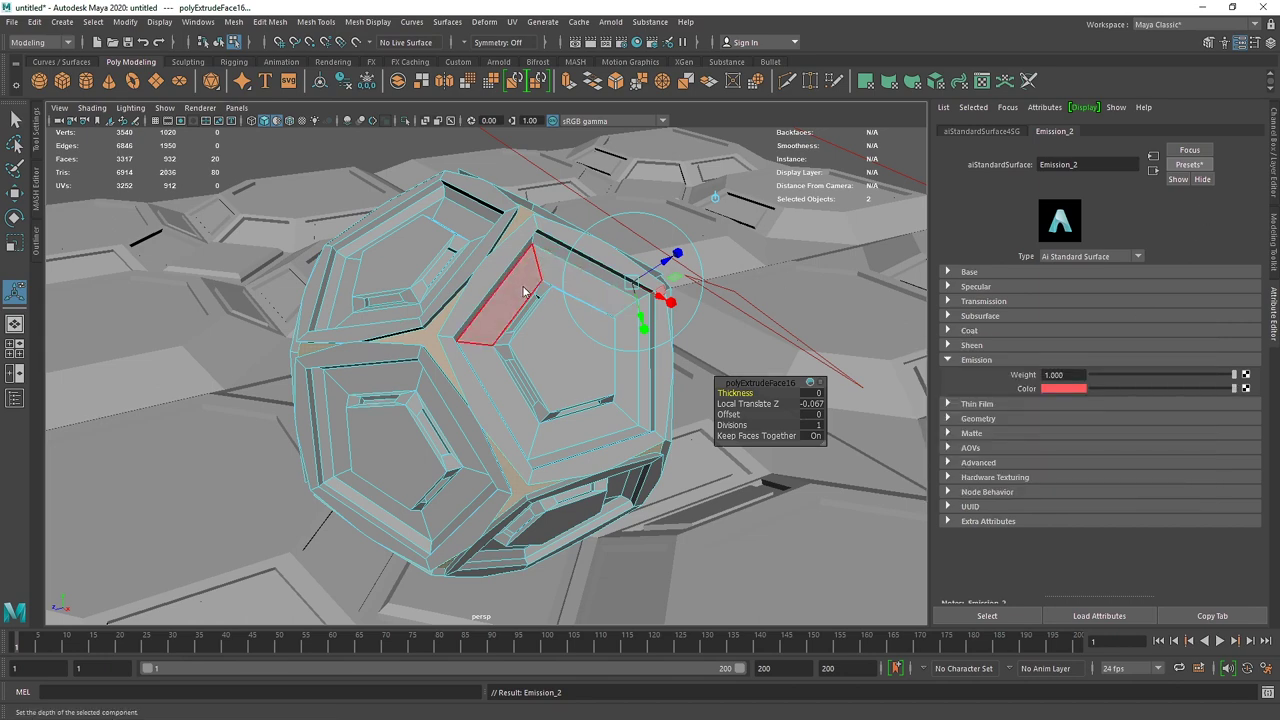
- Return to object mode with nothing selected, look through camera1 and render the scene in the Arnold RenderView
right_drag(524, 291, 317, 181)
click(317, 181)
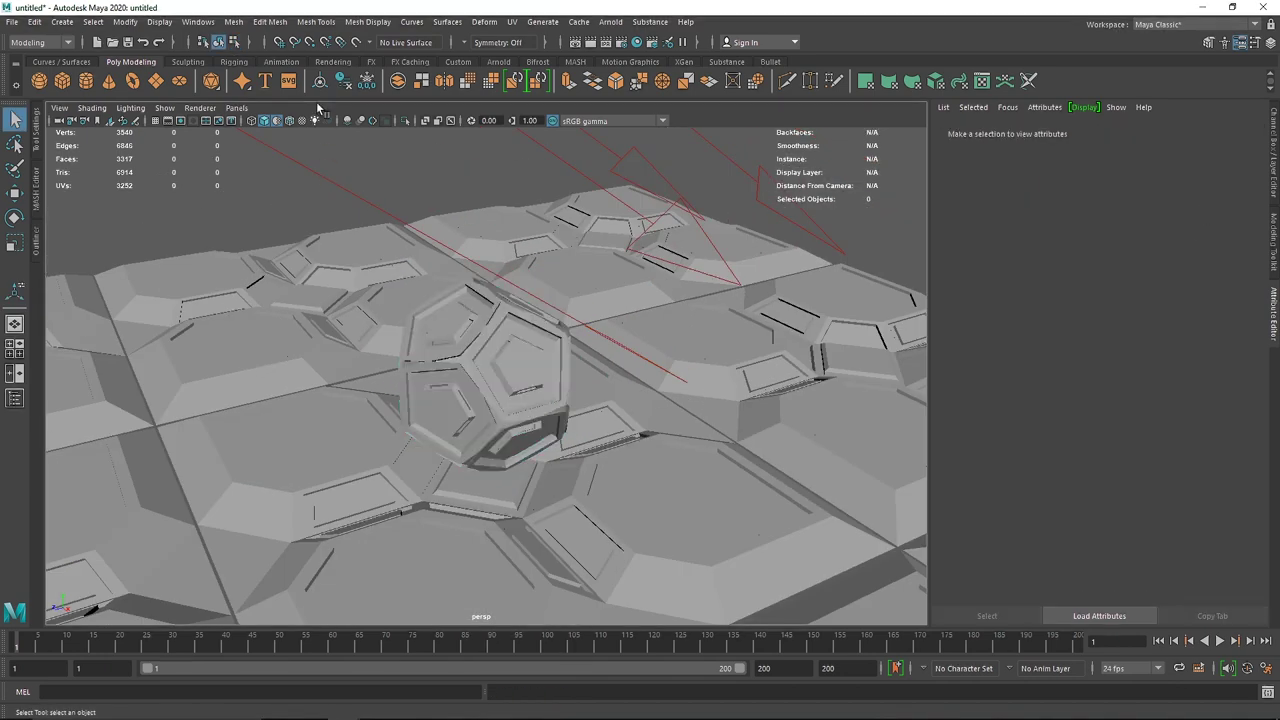
click(231, 110)
mouse_move(296, 124)
click(388, 122)
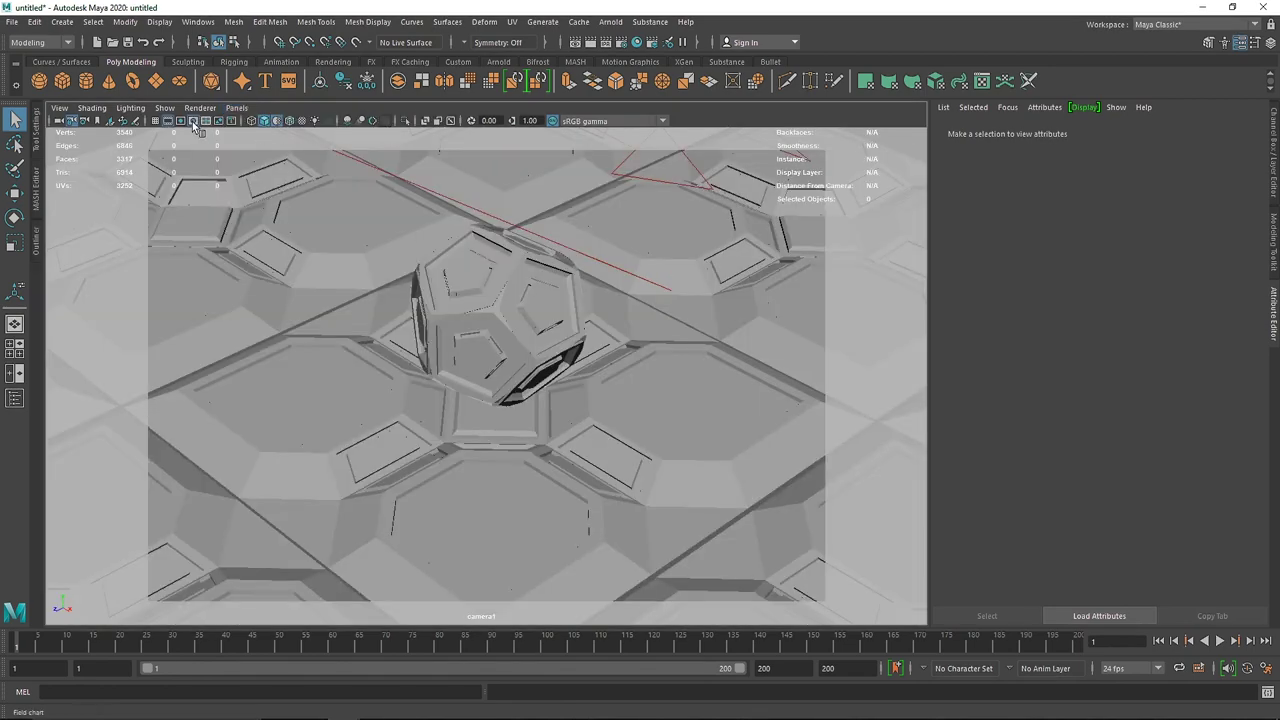
click(498, 61)
click(482, 83)
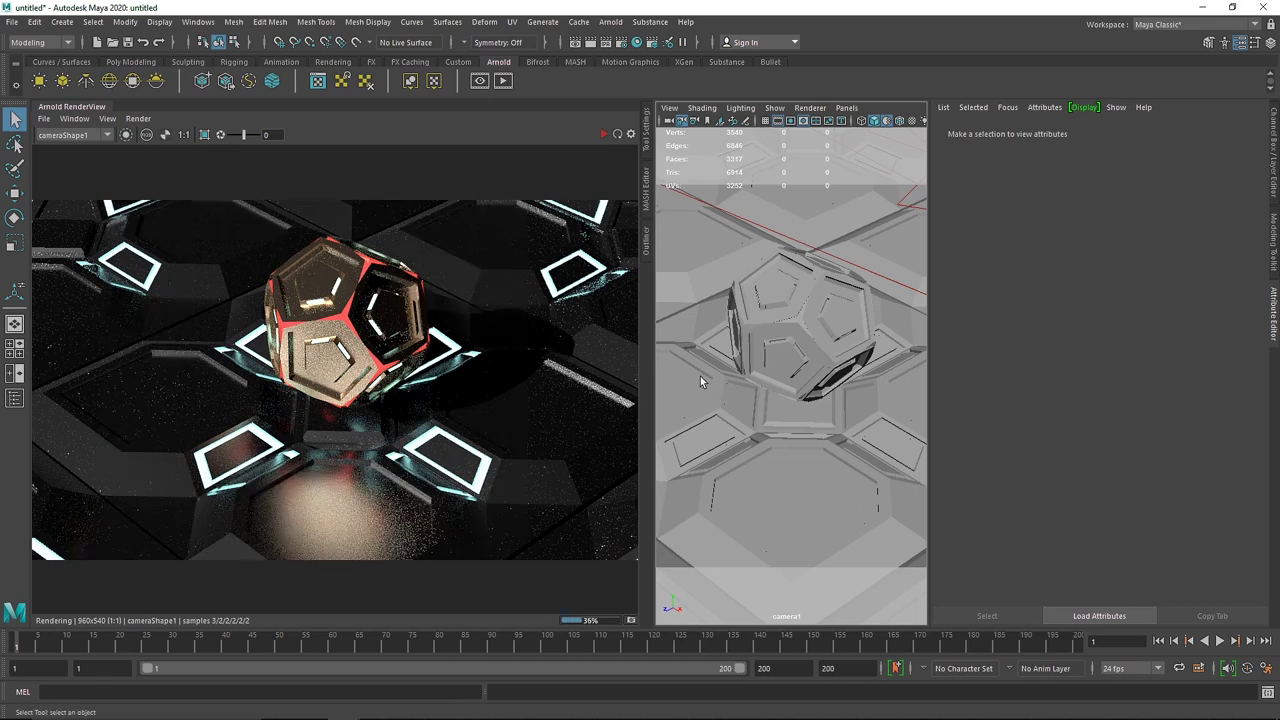
- Inspect the tile mesh's Emission material and start a live IPR render
click(700, 376)
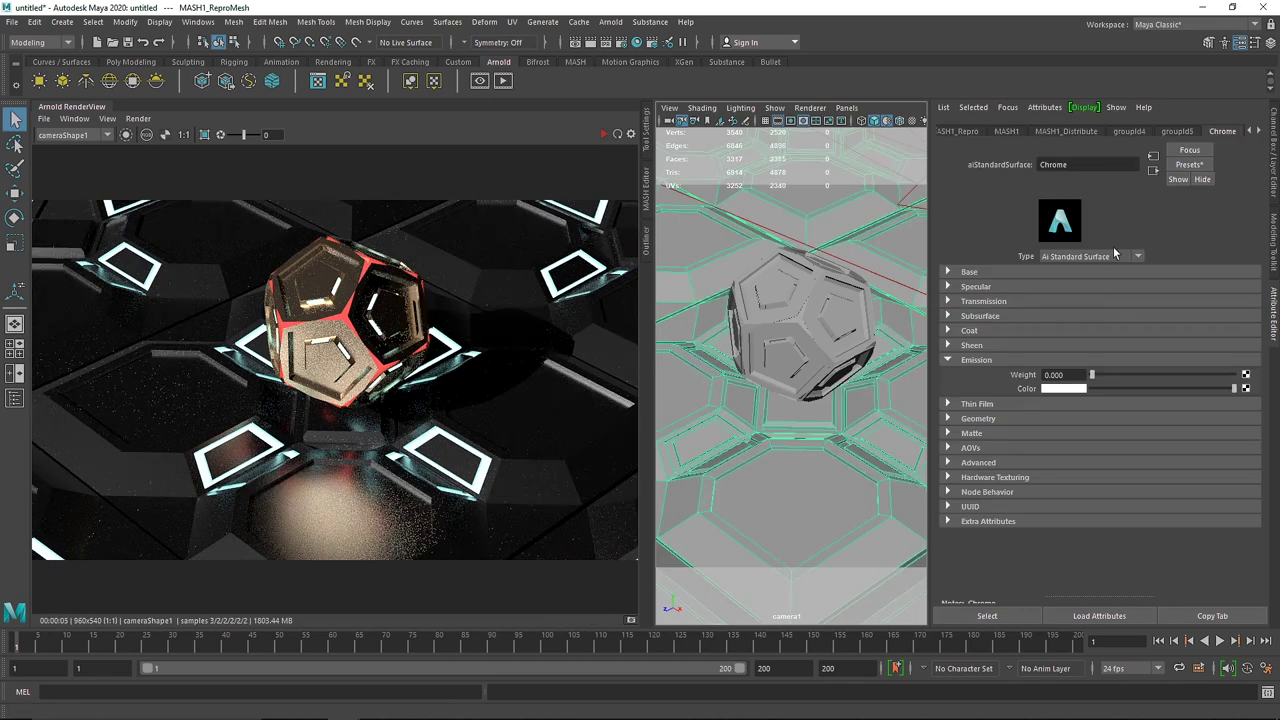
scroll(1213, 132, down, 1)
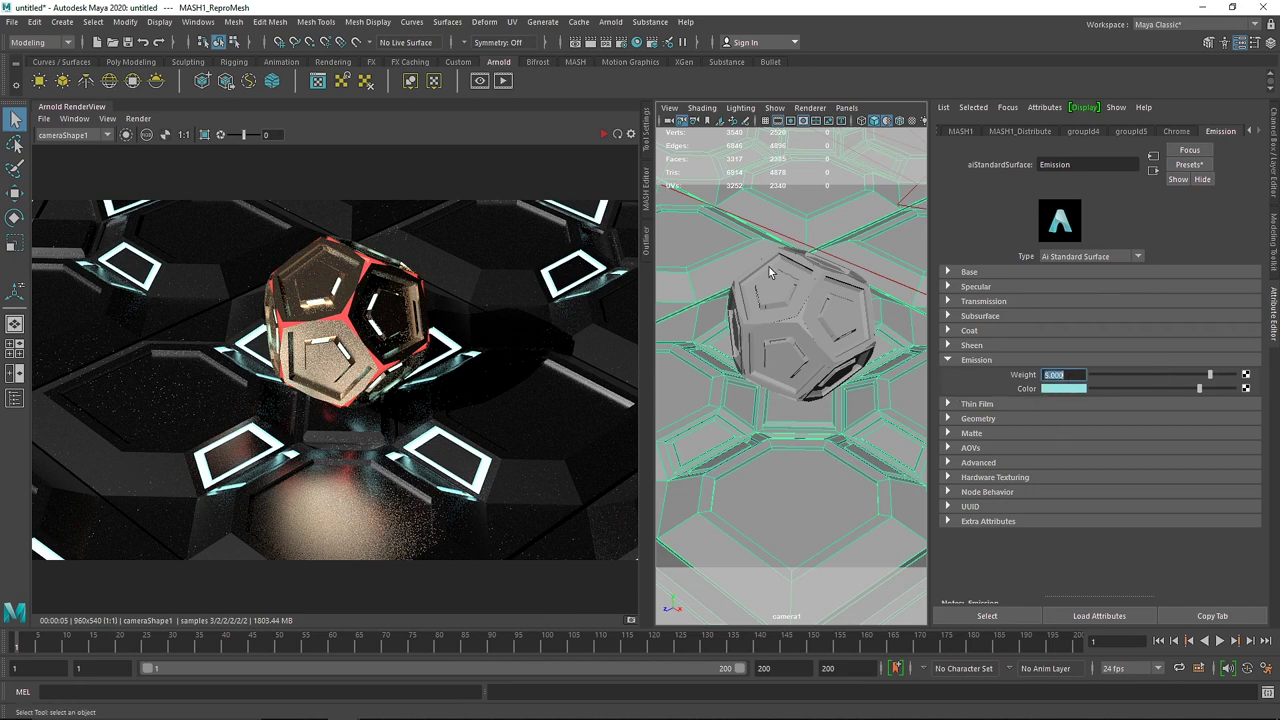
click(603, 135)
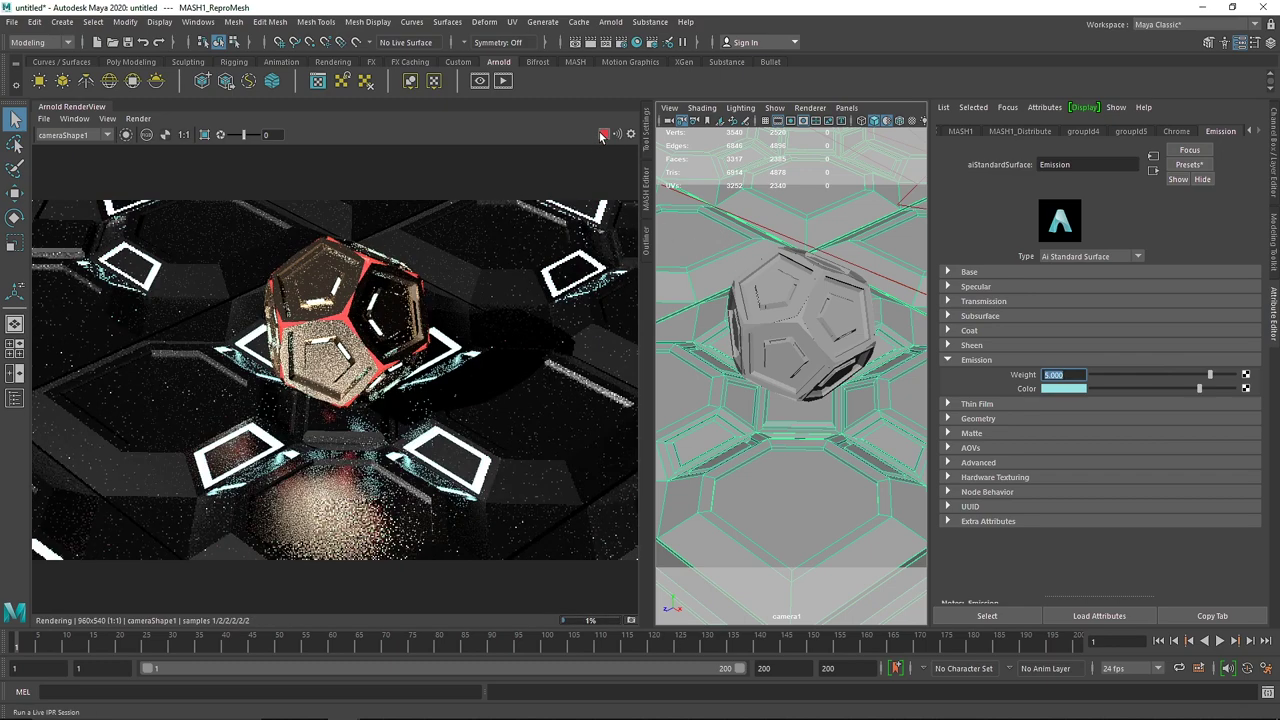
- Try the Two_Tone_Car_Paint and Blood presets on the dodecahedron's OB material
click(818, 315)
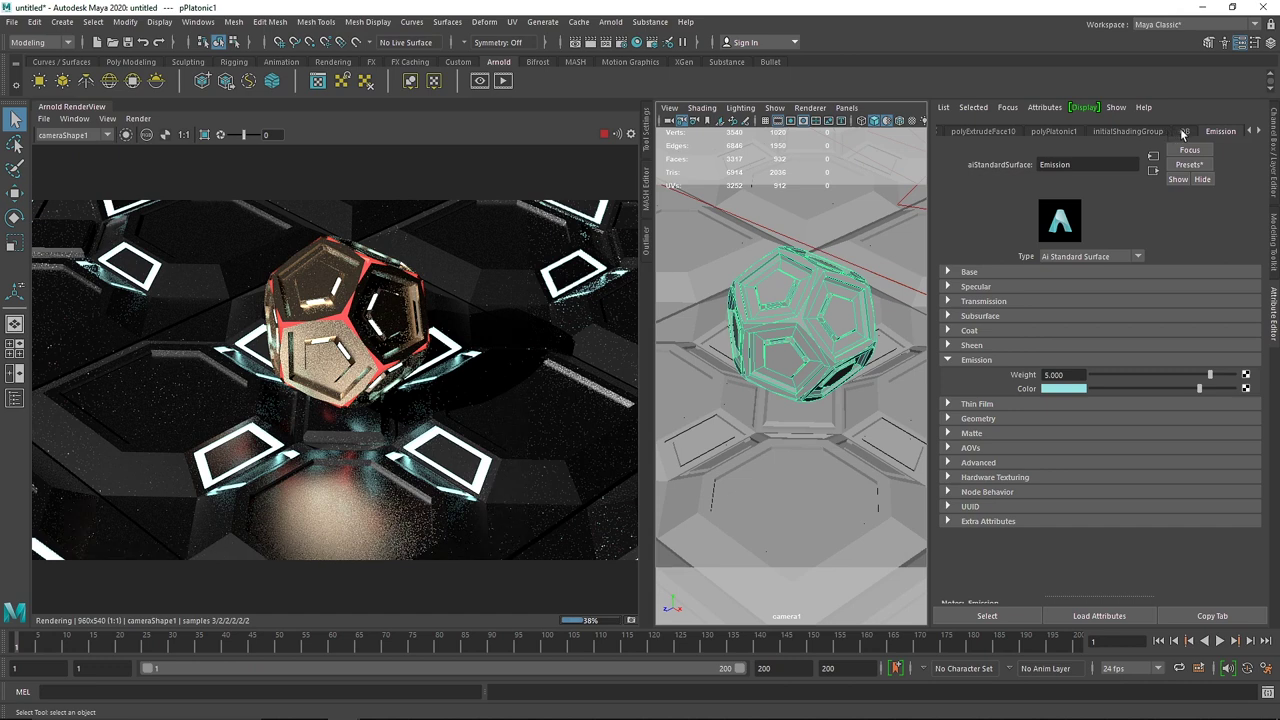
click(944, 360)
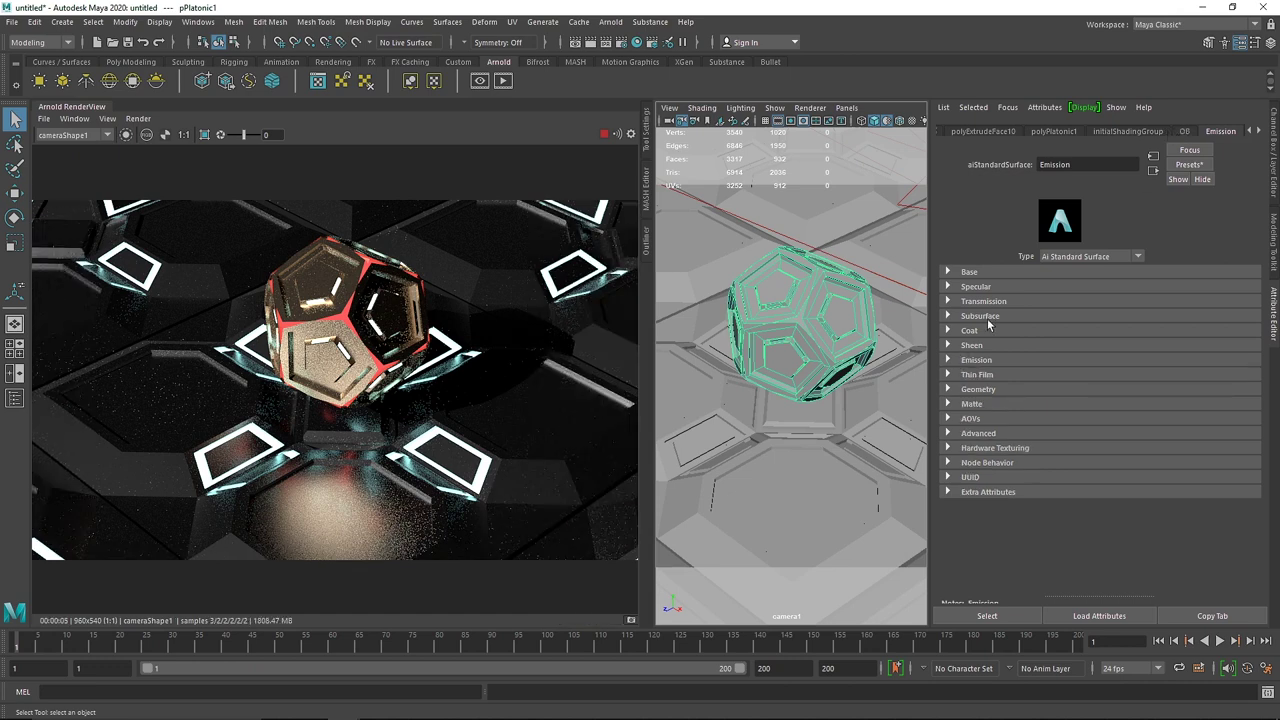
click(1189, 164)
mouse_move(1143, 257)
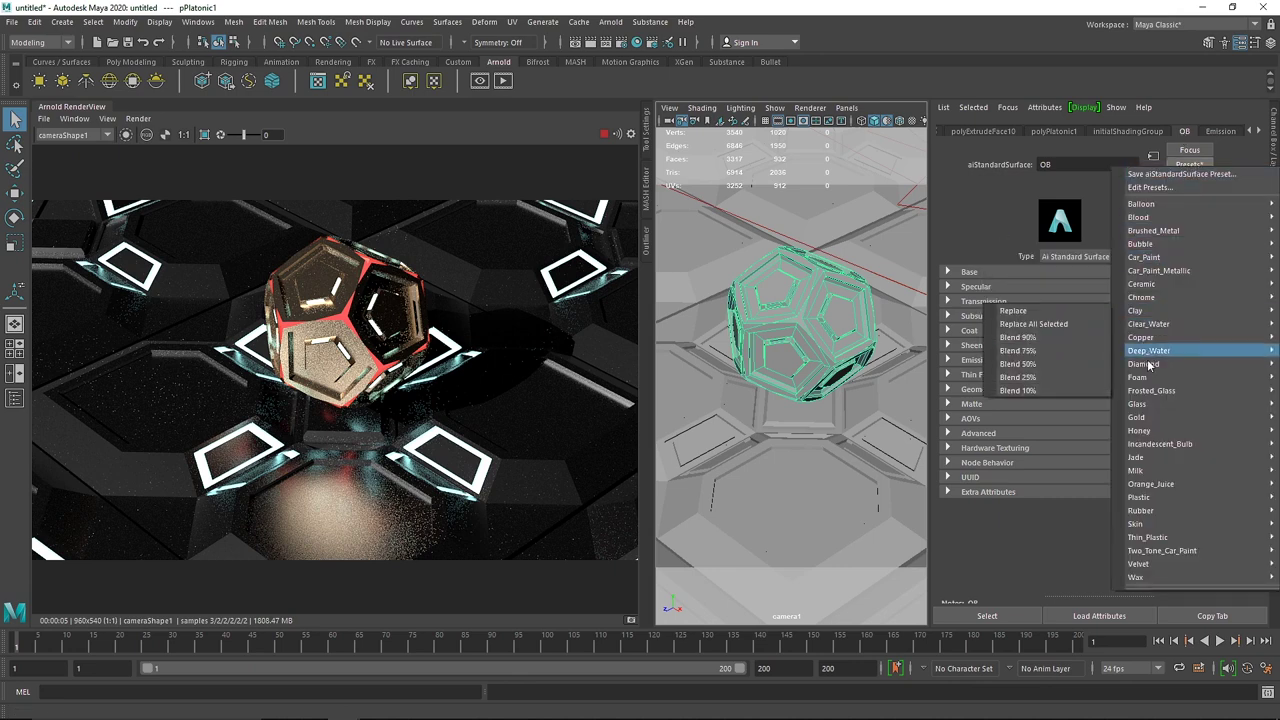
mouse_move(1148, 366)
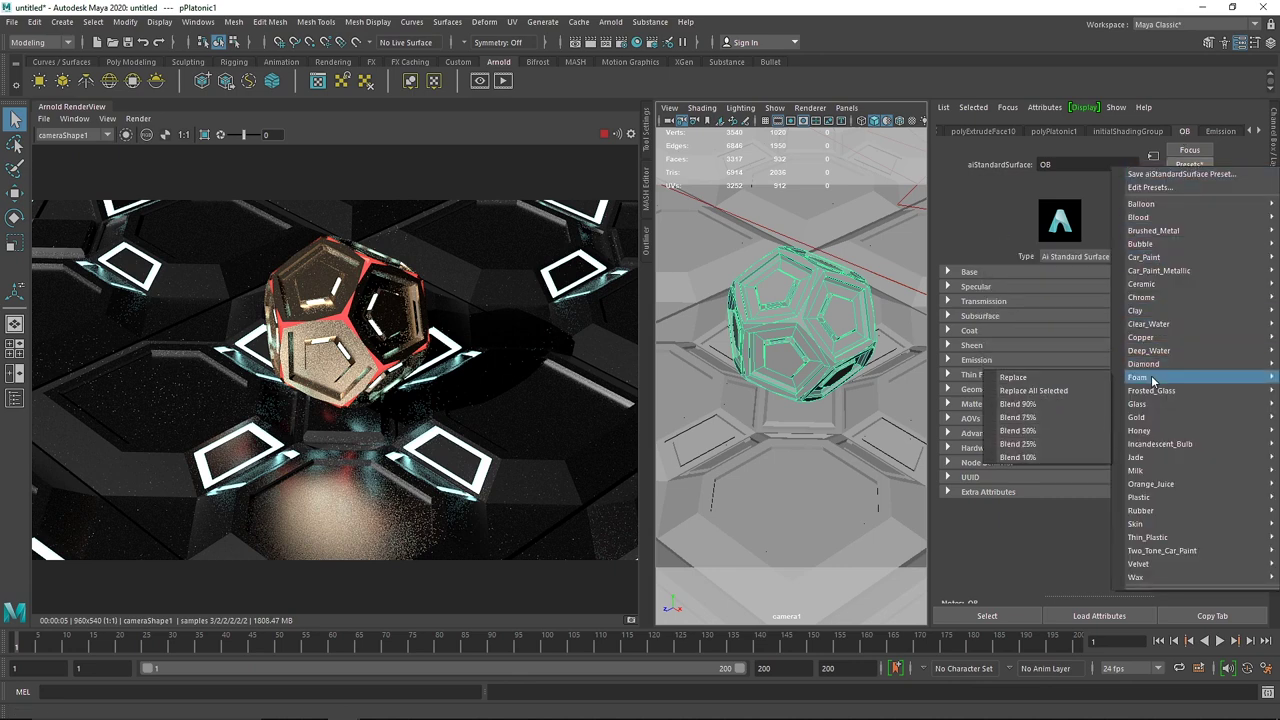
mouse_move(1155, 503)
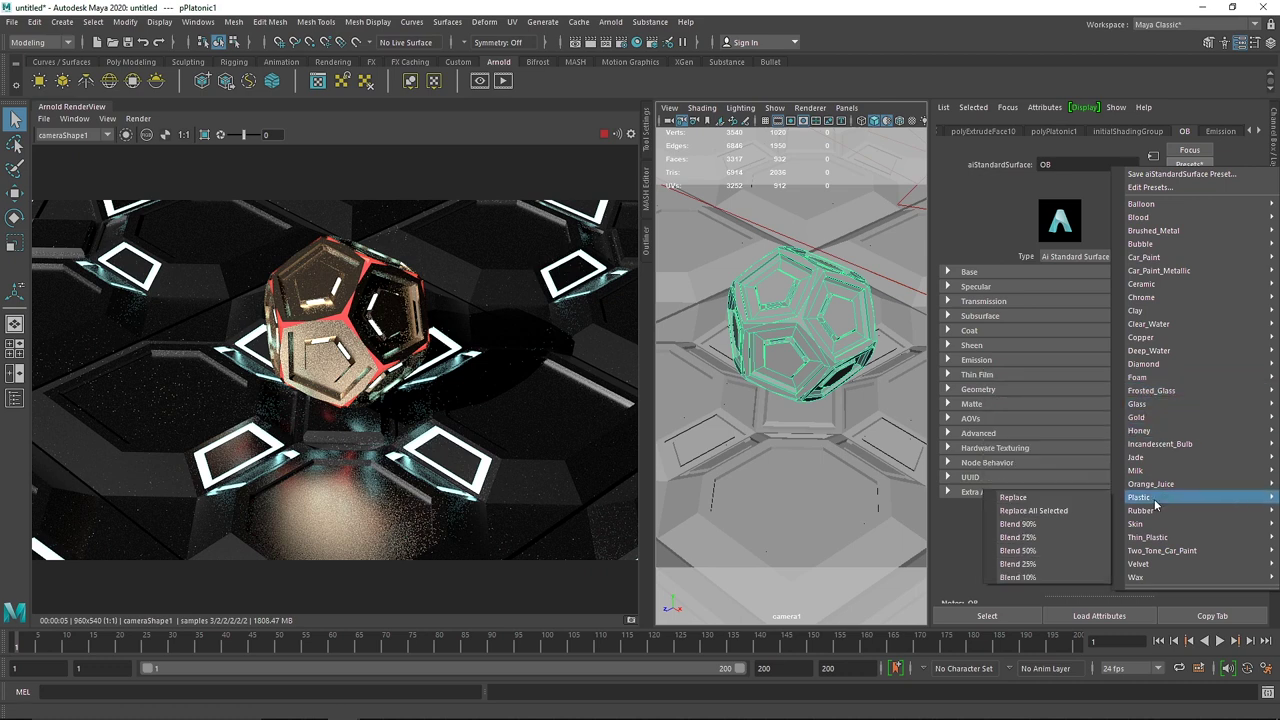
click(1013, 551)
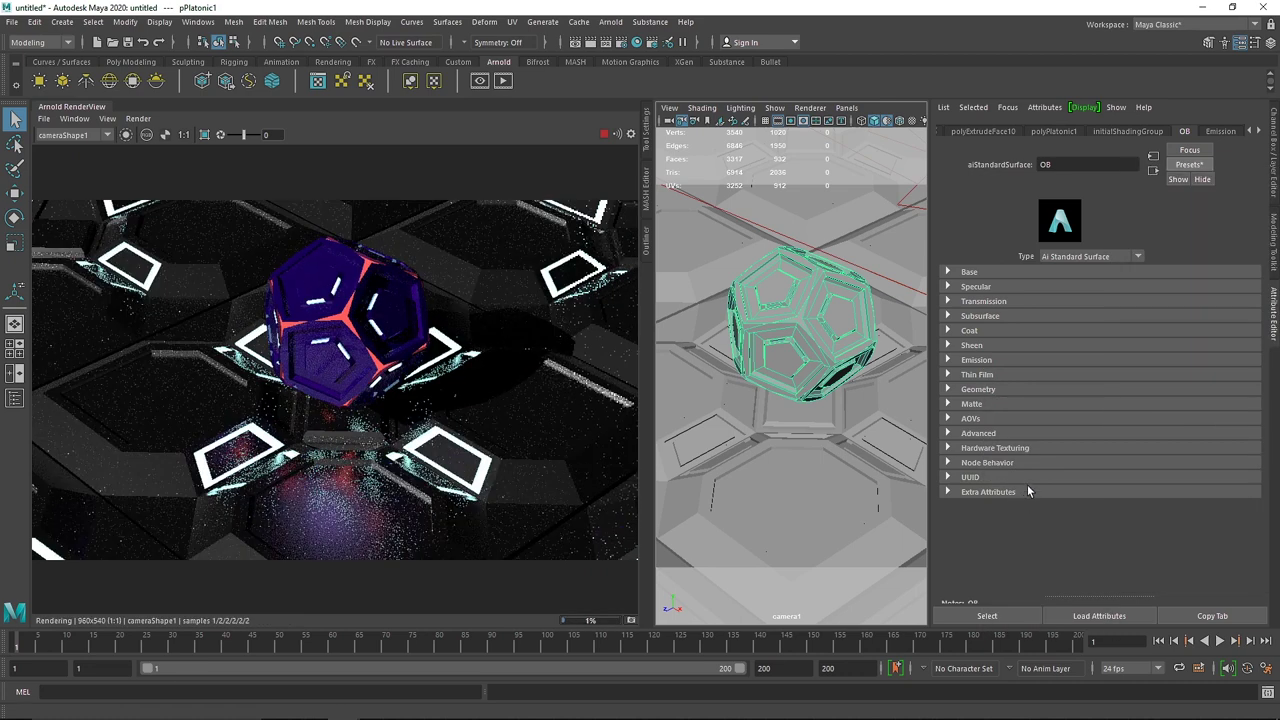
click(1188, 172)
mouse_move(1190, 203)
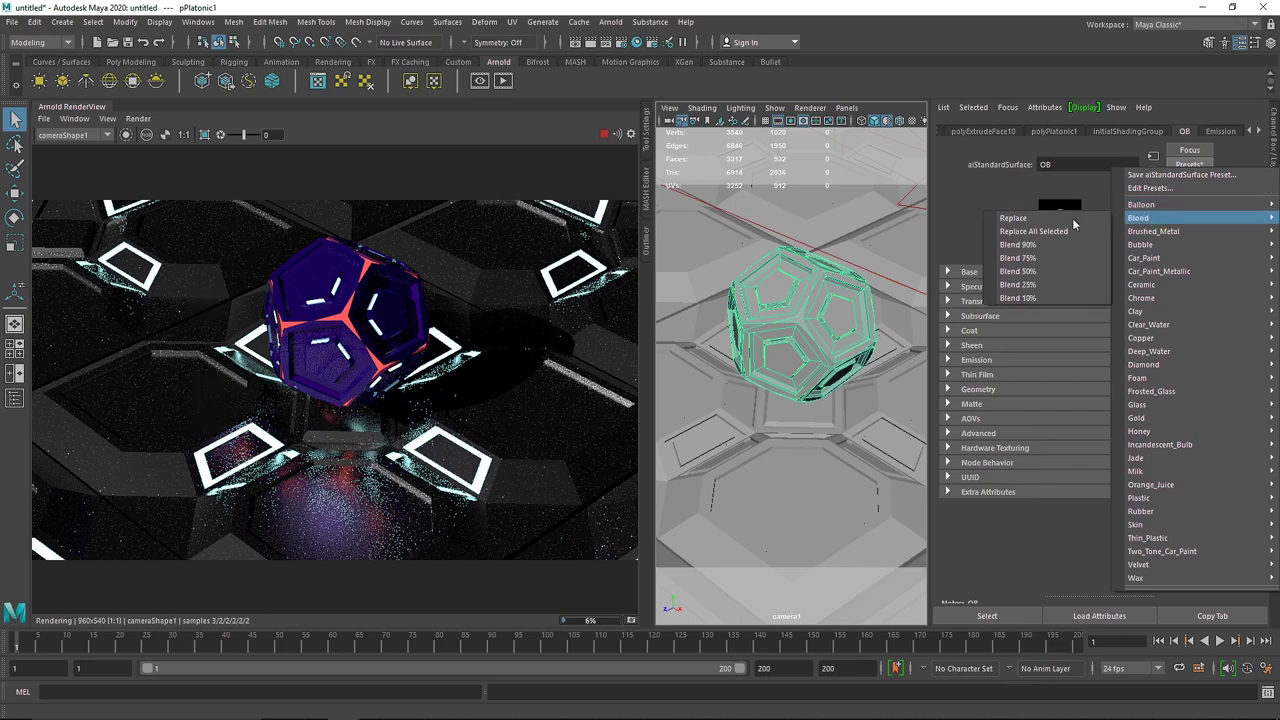
click(1000, 203)
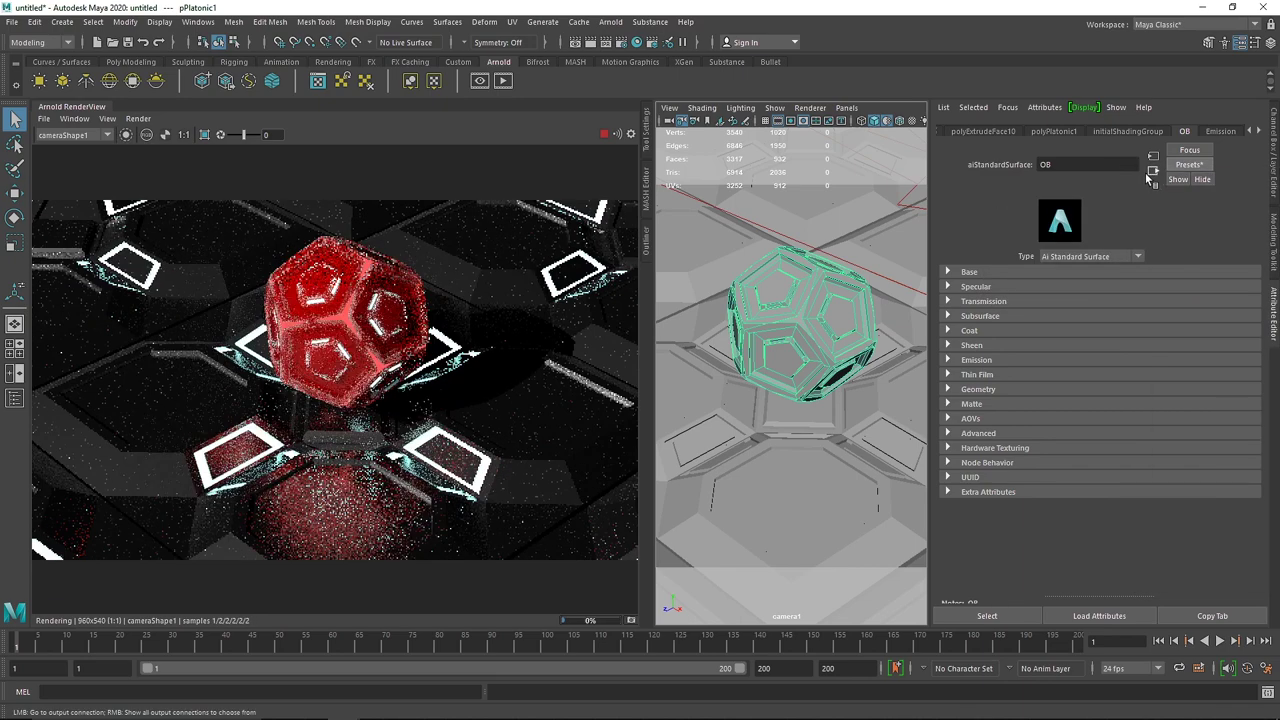
- Replace the dodecahedron's OB material settings with the Balloon preset
click(1189, 164)
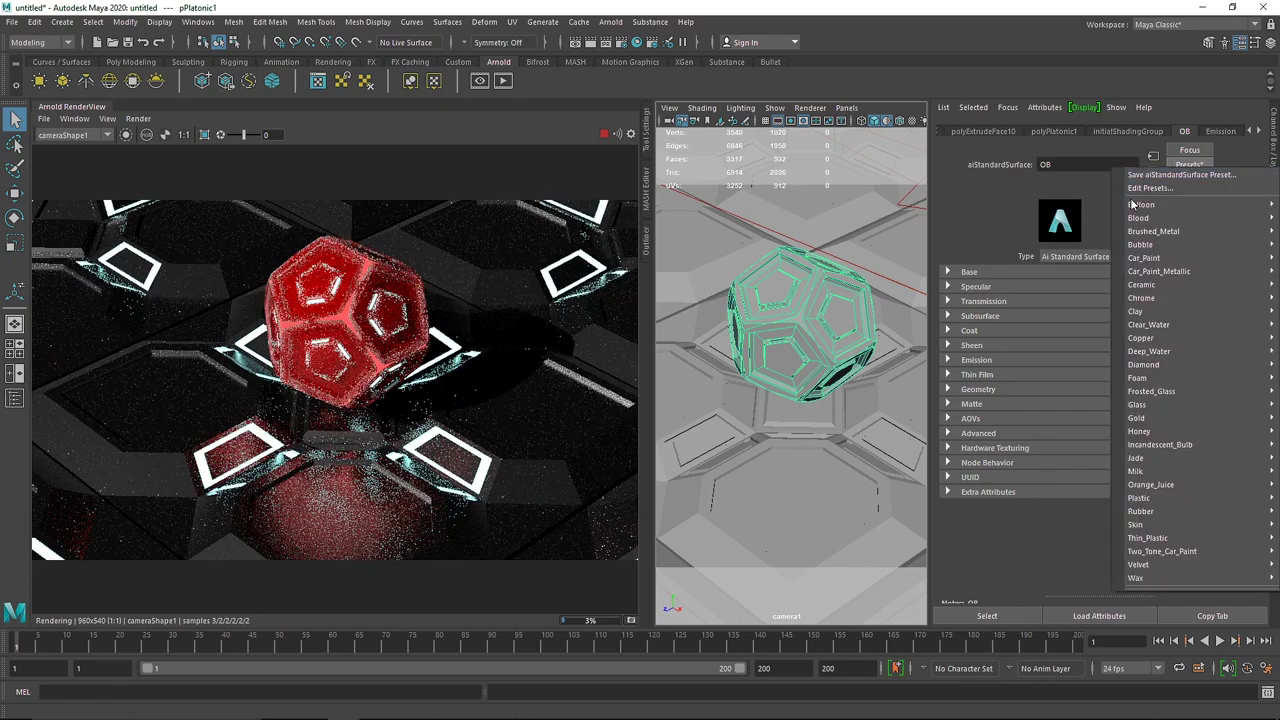
mouse_move(1192, 203)
click(1041, 205)
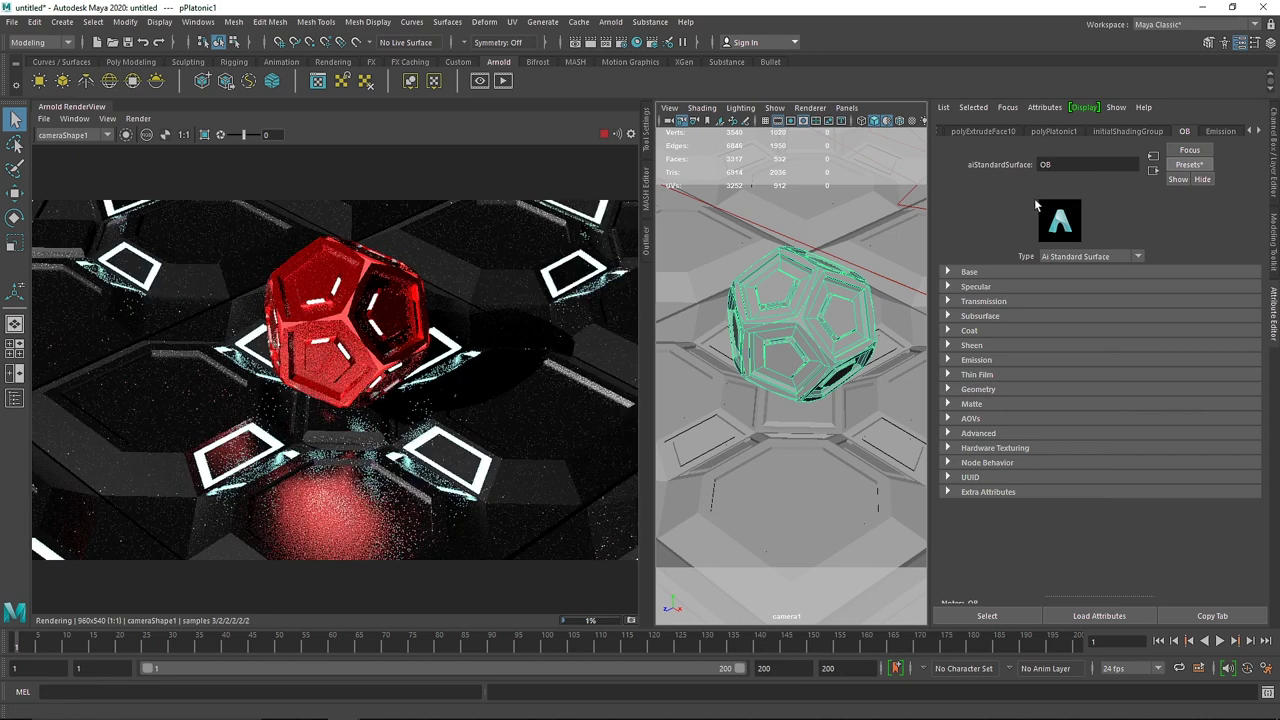
- Check the OB material's base and specular settings and set its coat roughness to 0.4
click(988, 273)
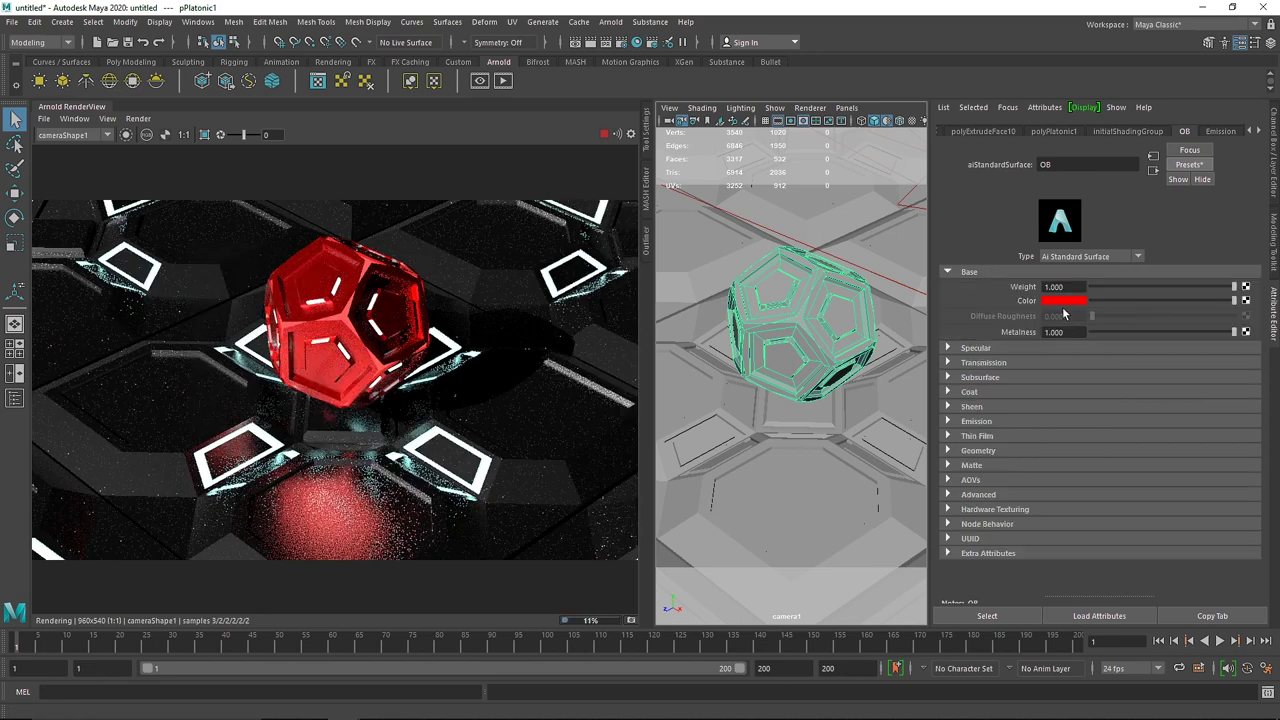
click(975, 347)
click(1060, 390)
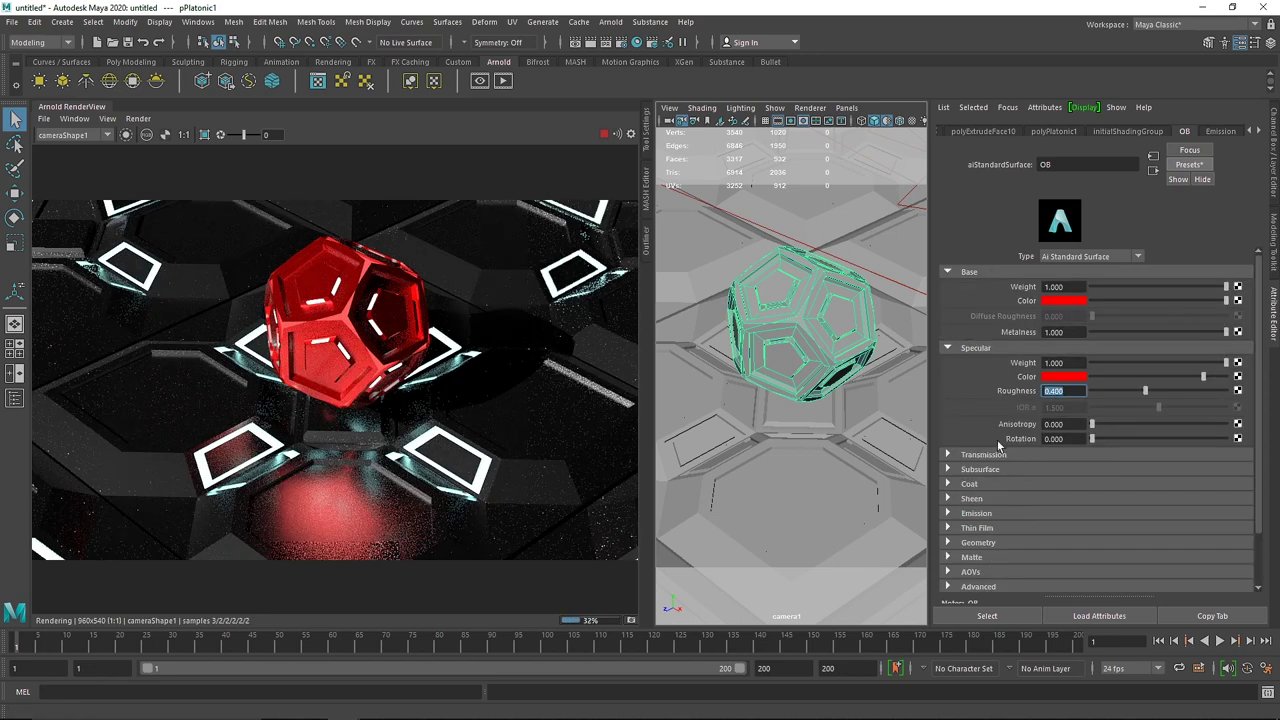
click(969, 483)
click(1055, 527)
text(.)
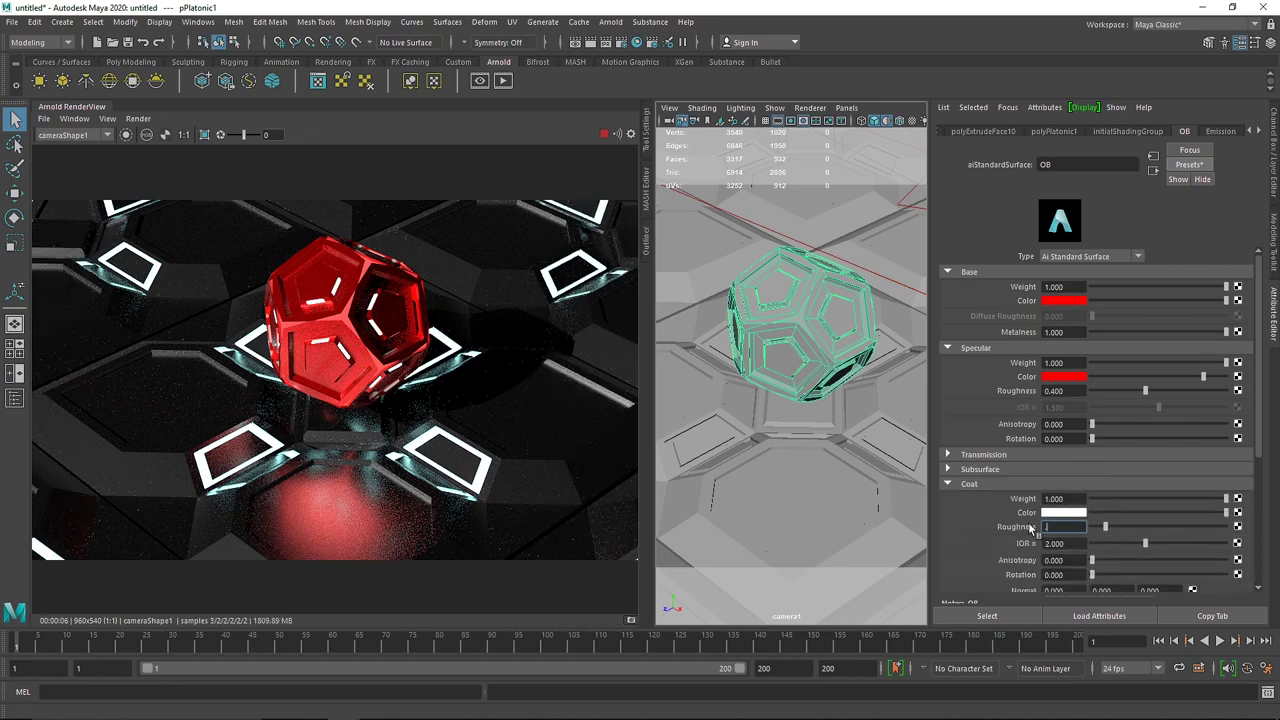
text(4)
key(Return)
click(966, 485)
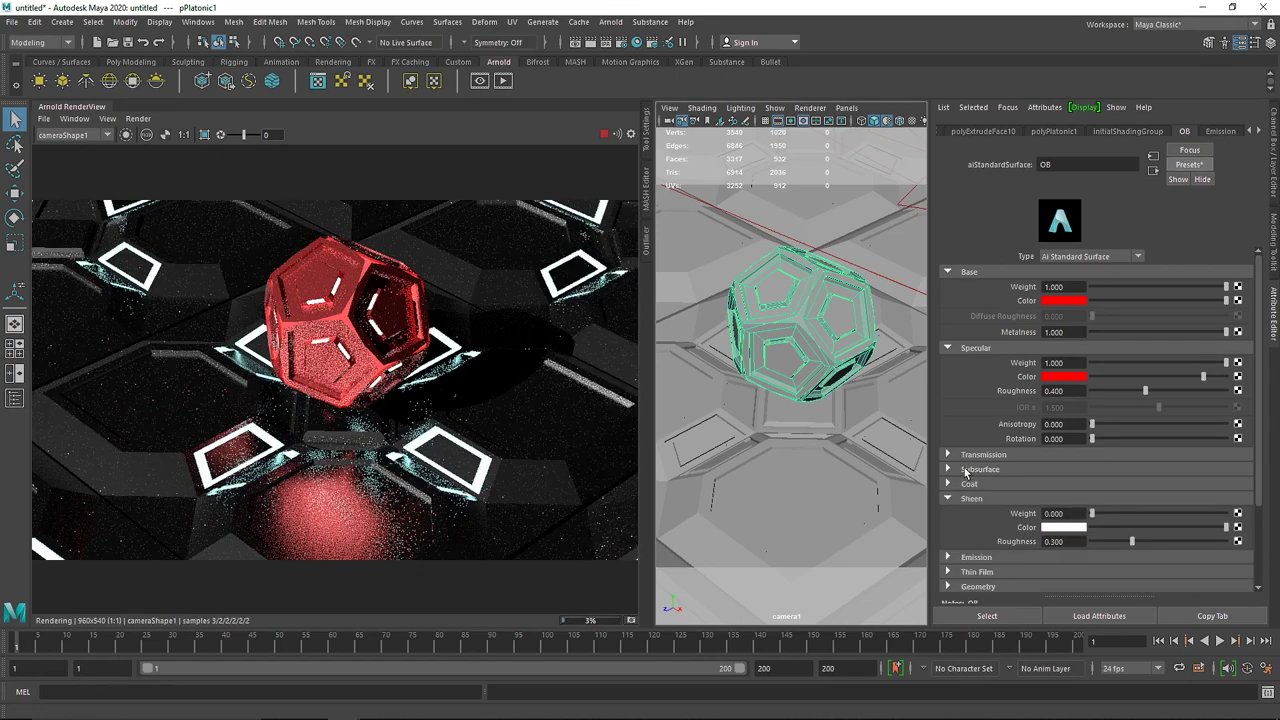
click(969, 498)
click(966, 272)
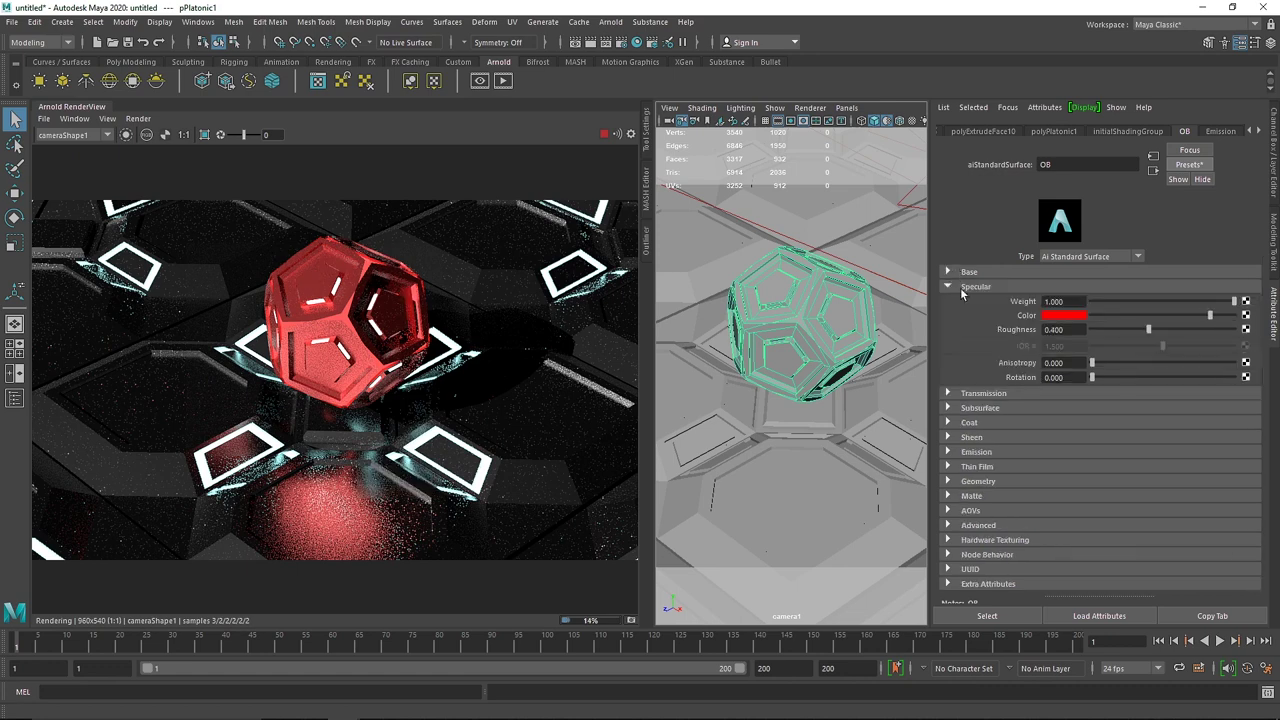
click(962, 287)
- Compare the Emission material's emission weight and set the Emission_2 material's emission weight to 5
click(1220, 131)
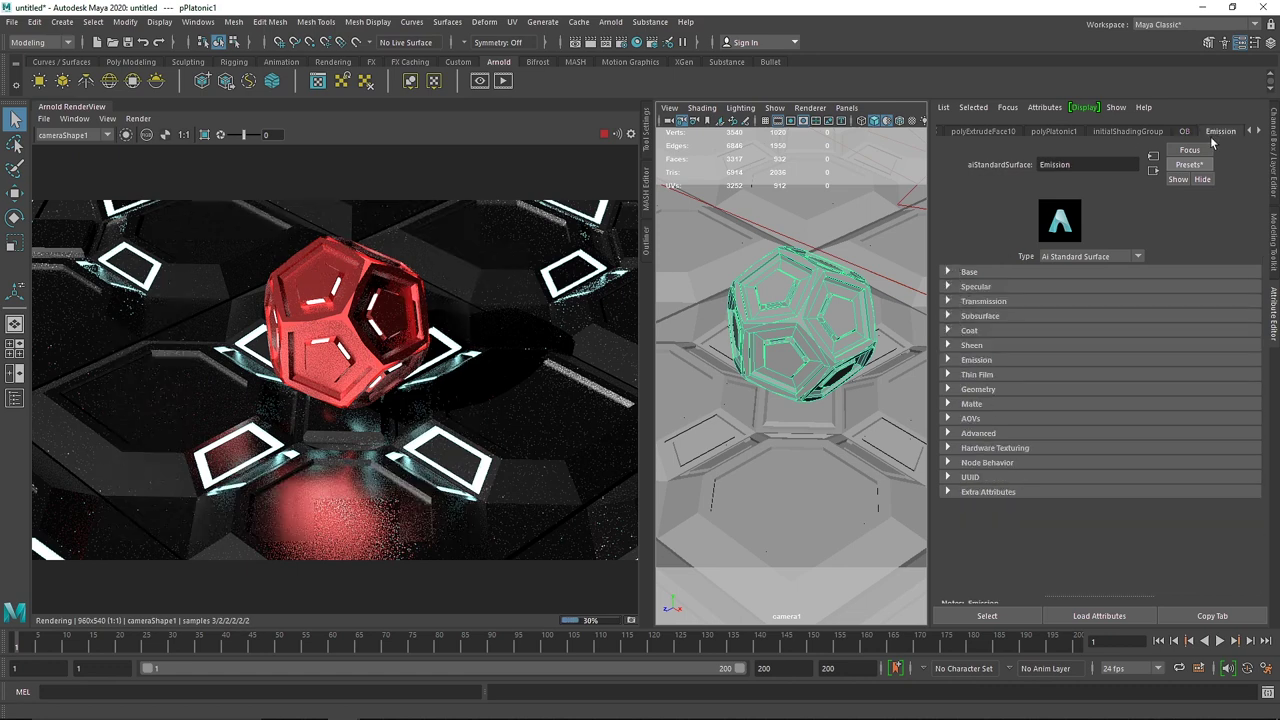
click(987, 360)
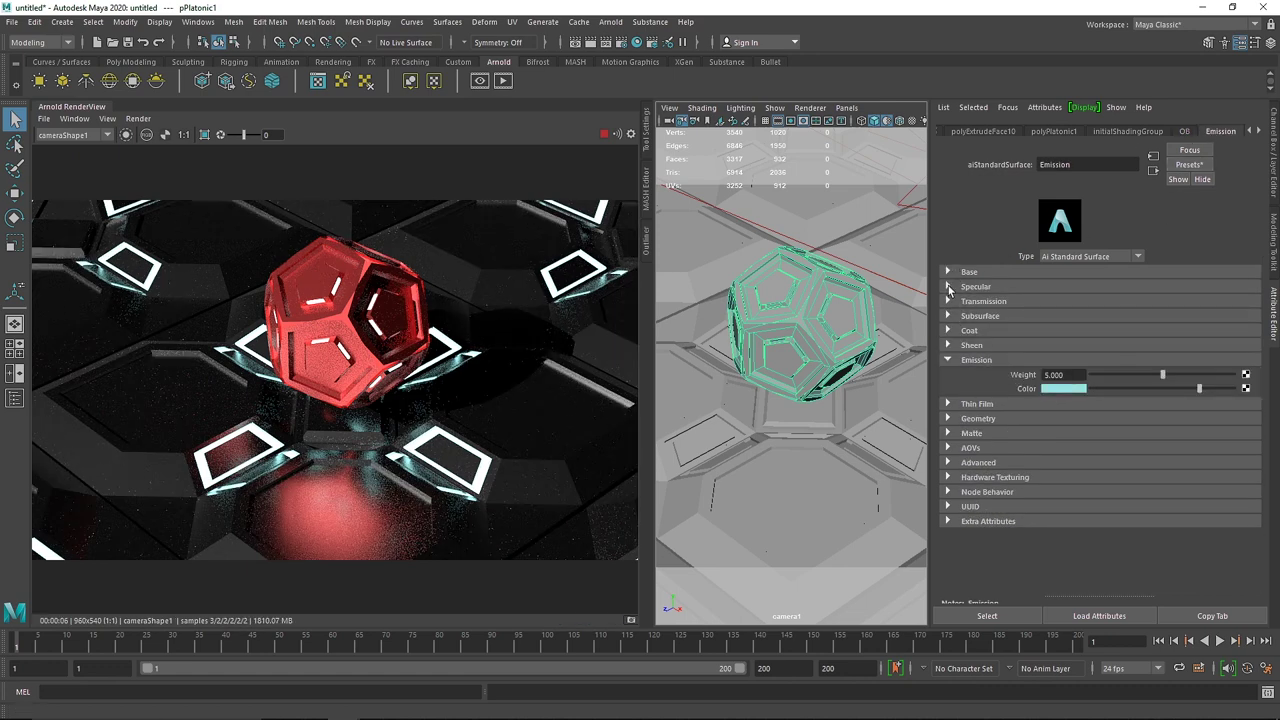
click(1210, 133)
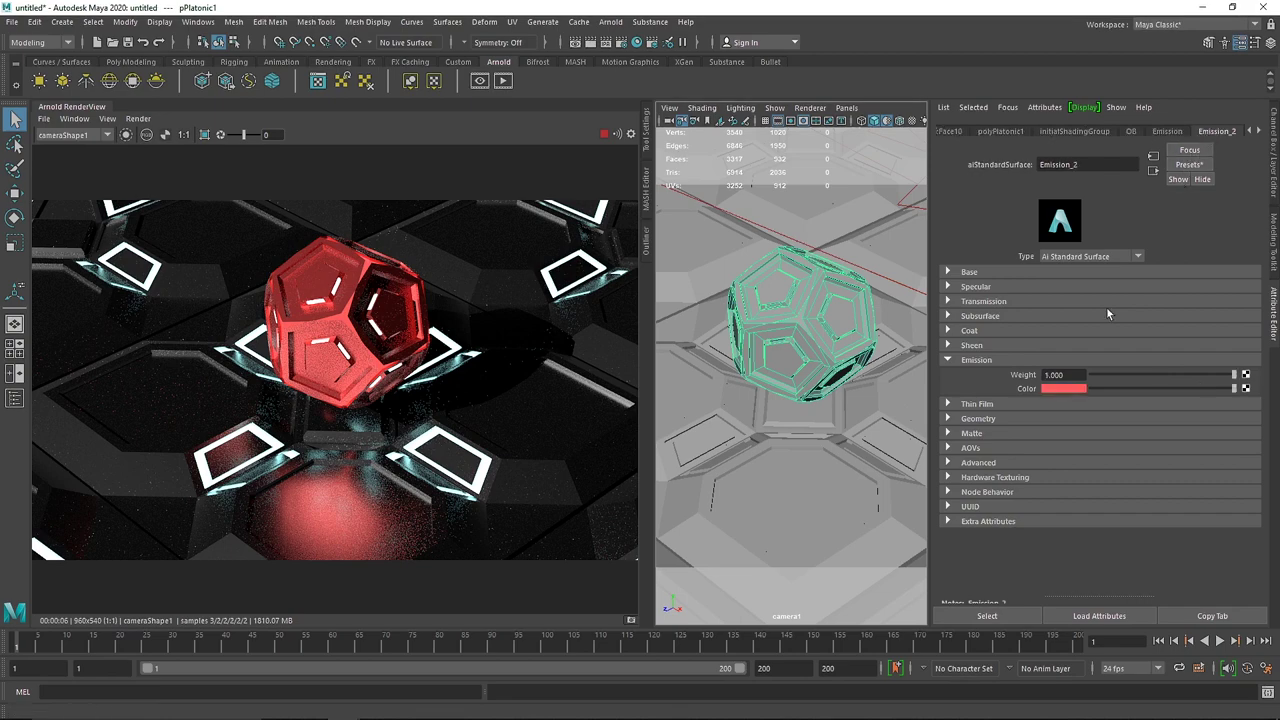
text(5)
key(Return)
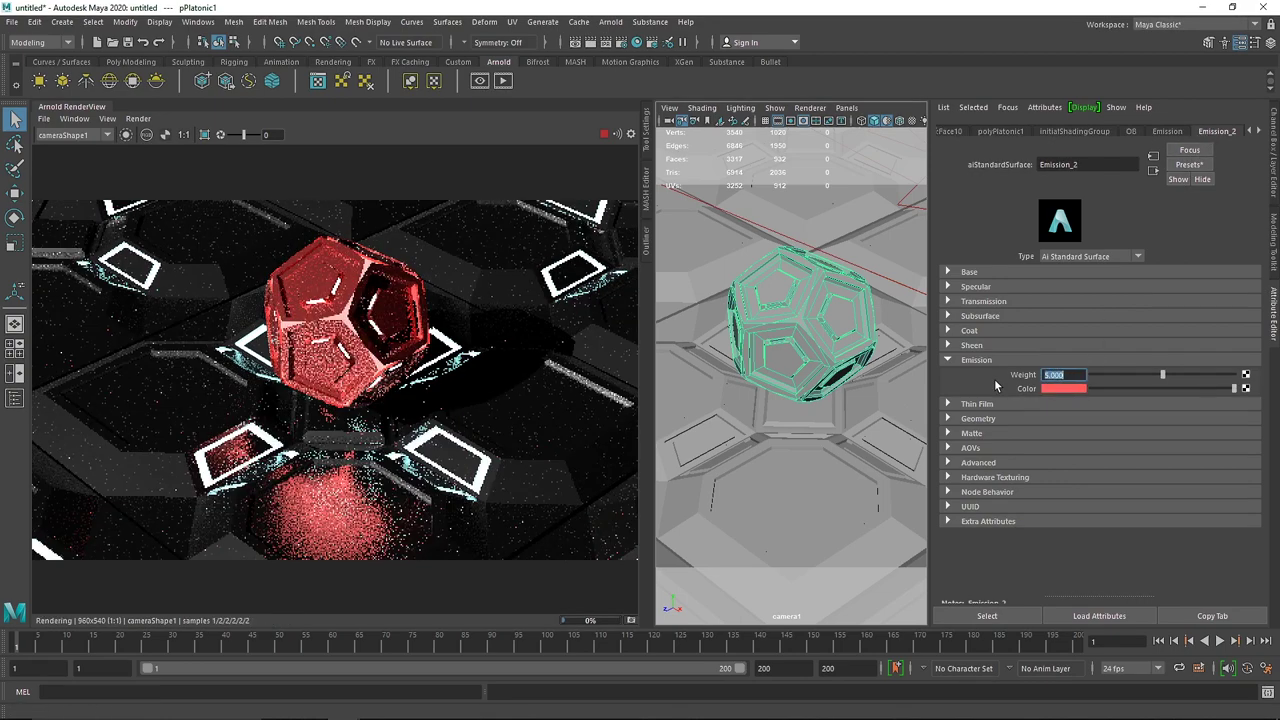
- Try blue and yellow-green tones for the Emission_2 emission color and settle on a light peach
click(1057, 389)
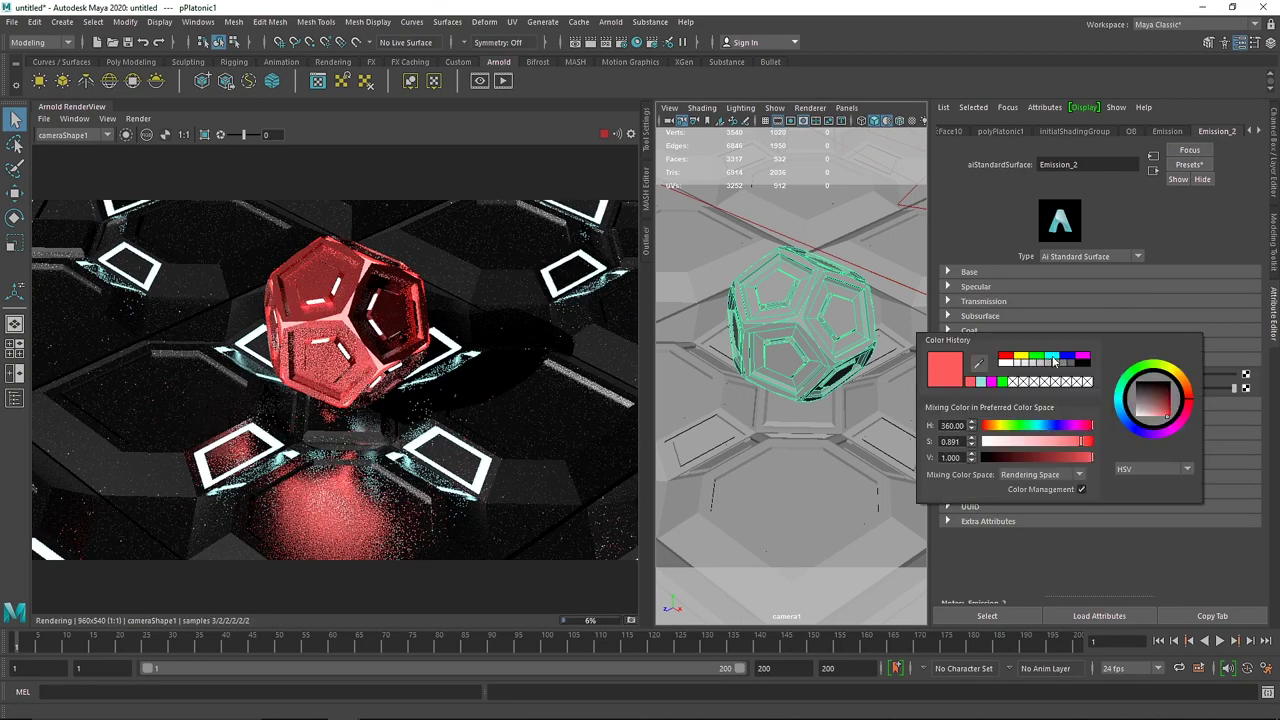
click(1052, 356)
click(1068, 357)
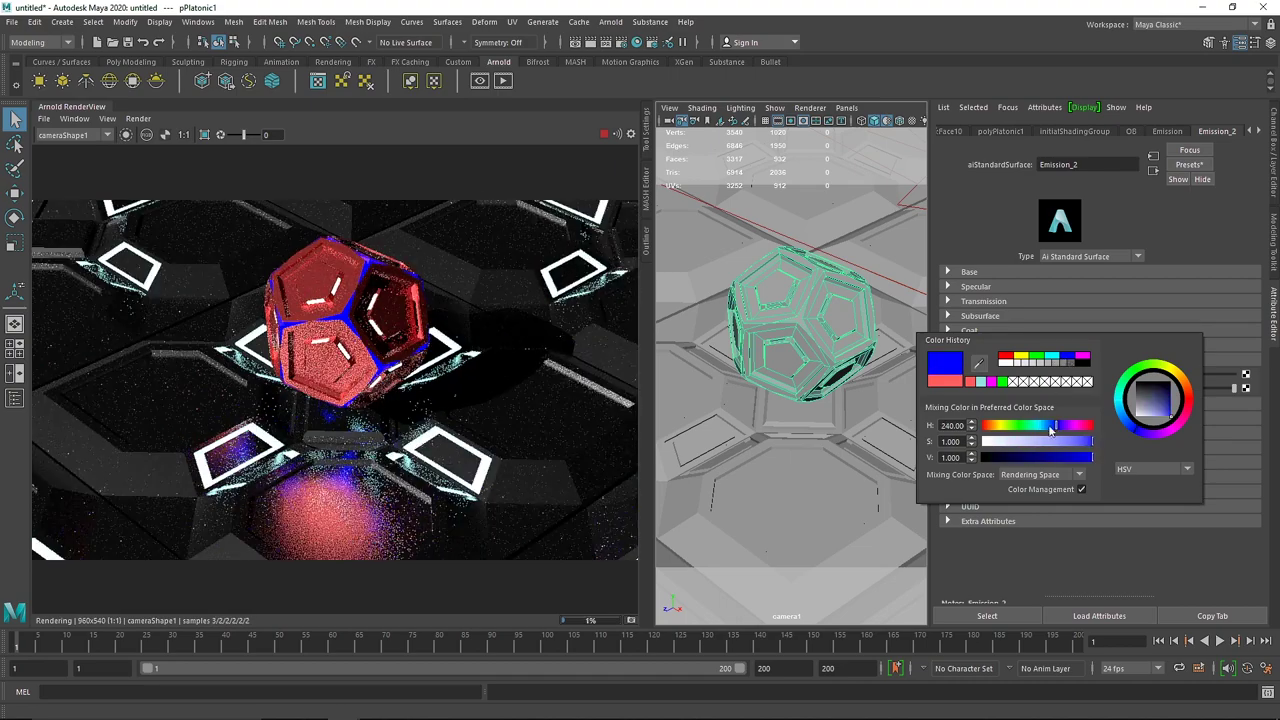
drag(1052, 441, 1008, 428)
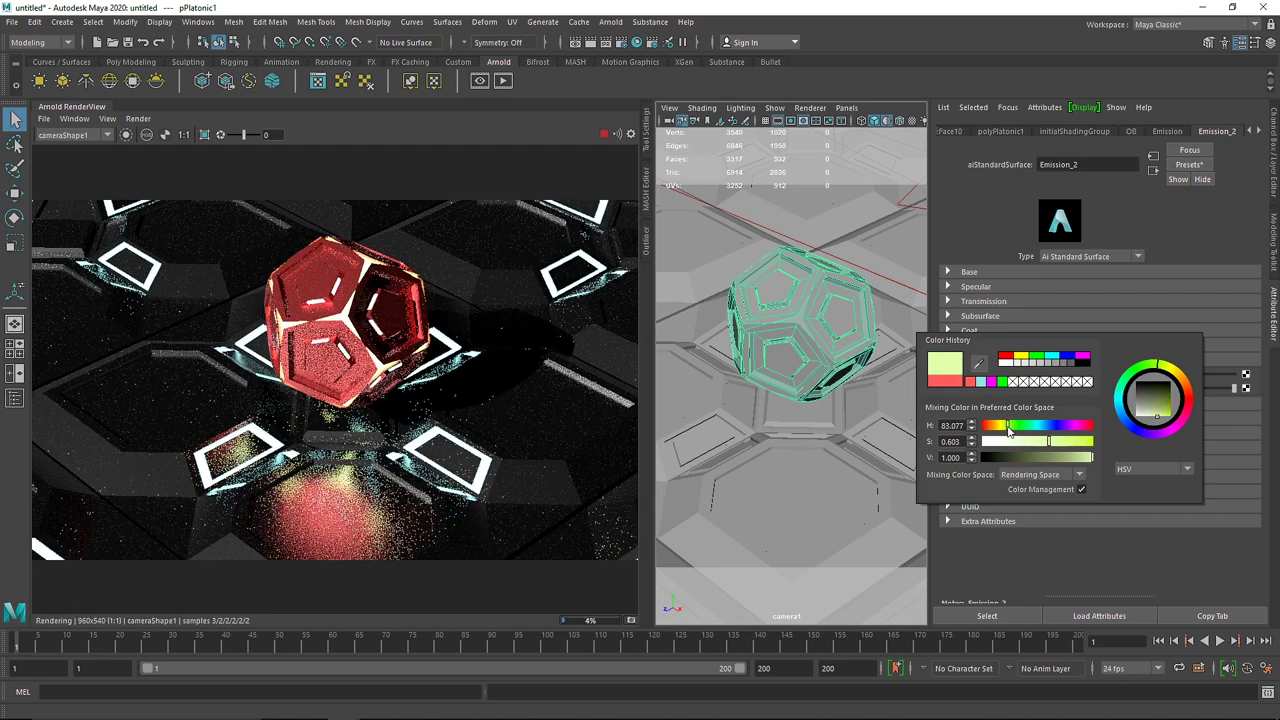
drag(1008, 430, 995, 430)
drag(1187, 384, 1189, 396)
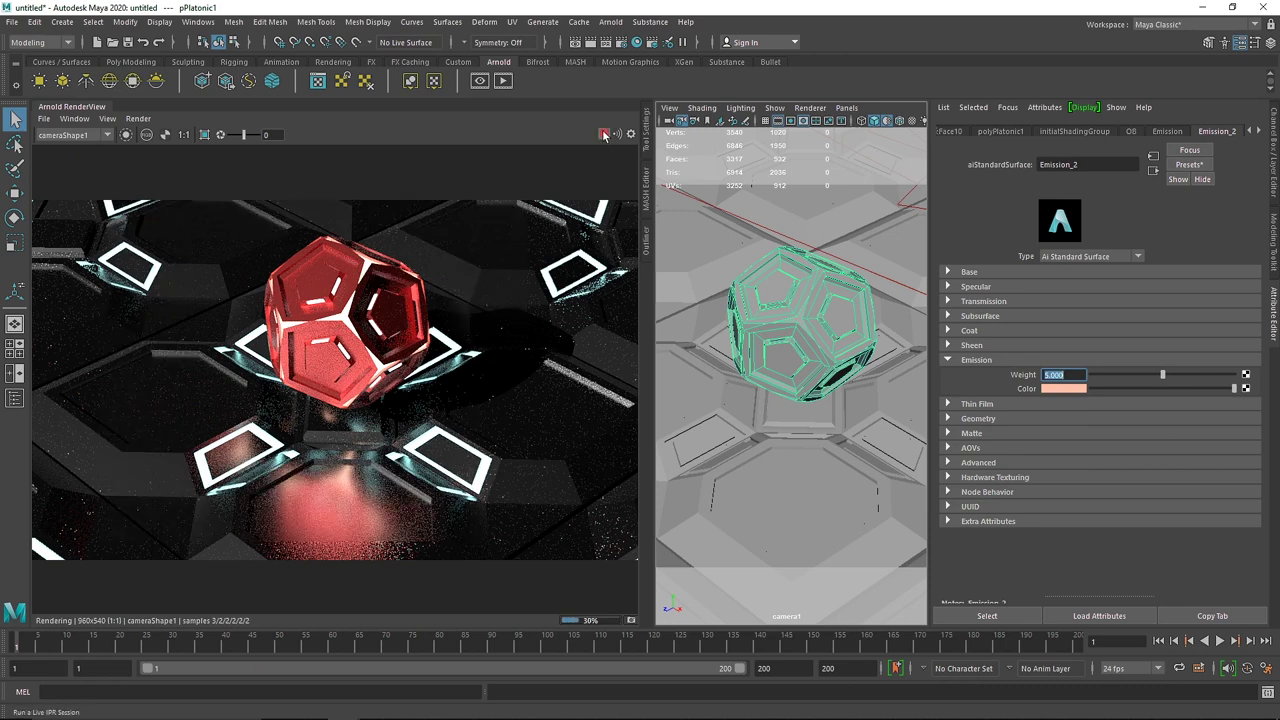
- Delete the existing scene light and restart the live IPR render
click(735, 219)
key(Delete)
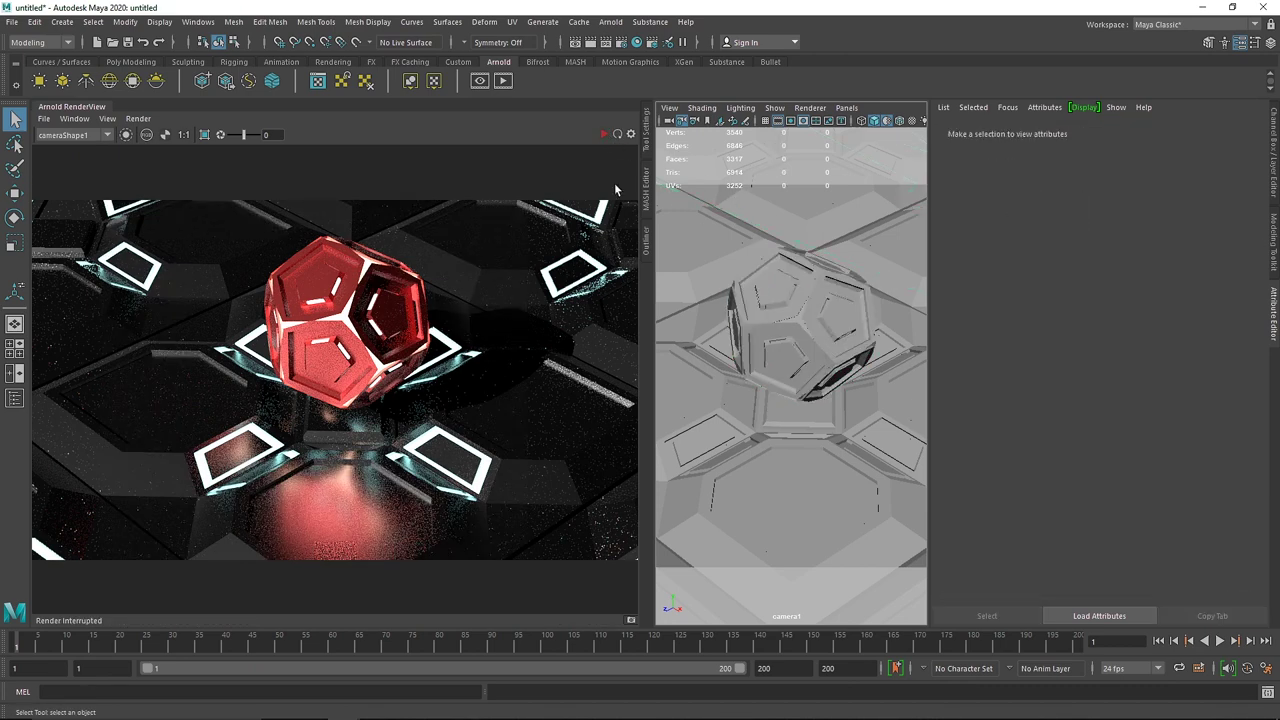
click(603, 135)
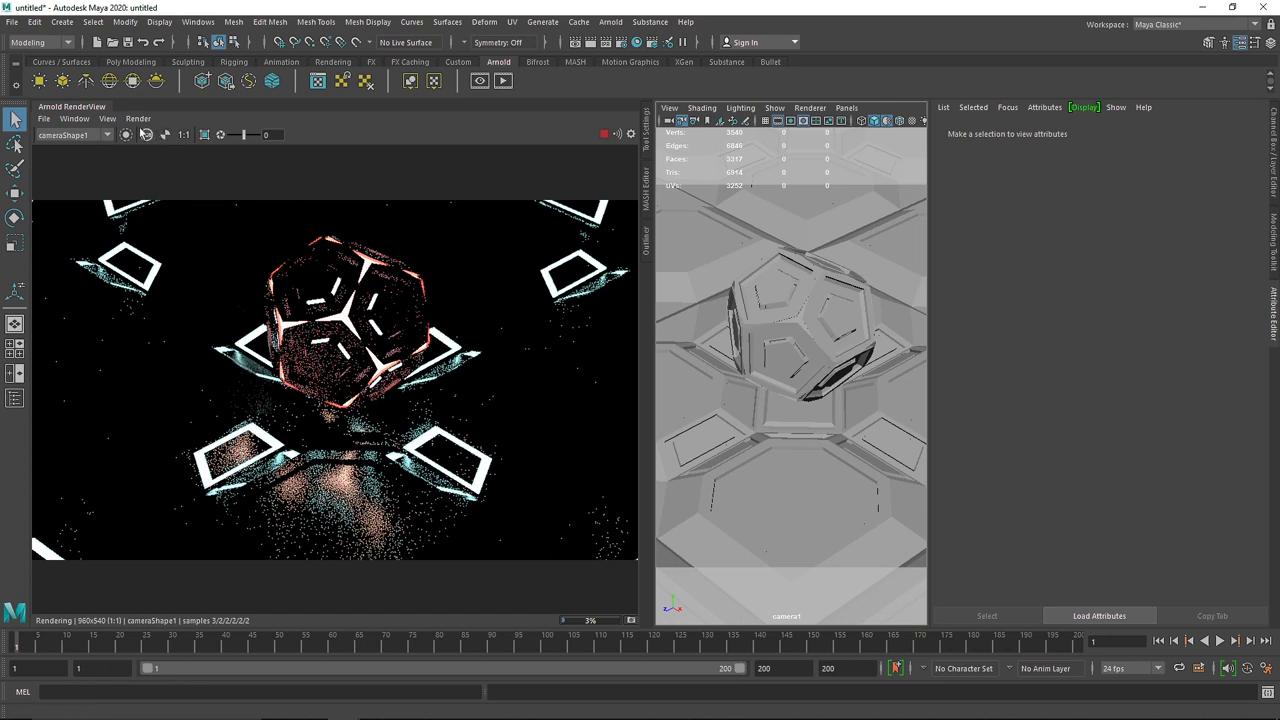
- Close the Arnold RenderView and switch the viewport from camera1 to the perspective view
right_click(86, 110)
click(110, 160)
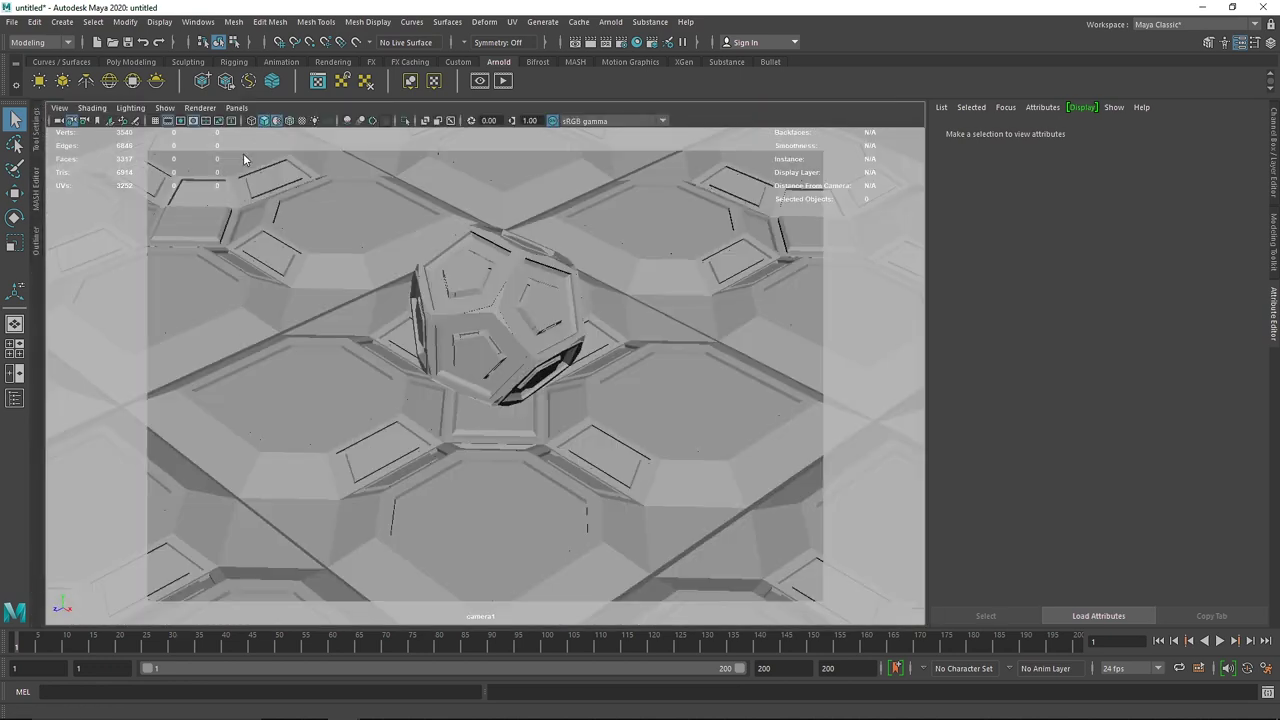
key(space)
drag(451, 290, 377, 288)
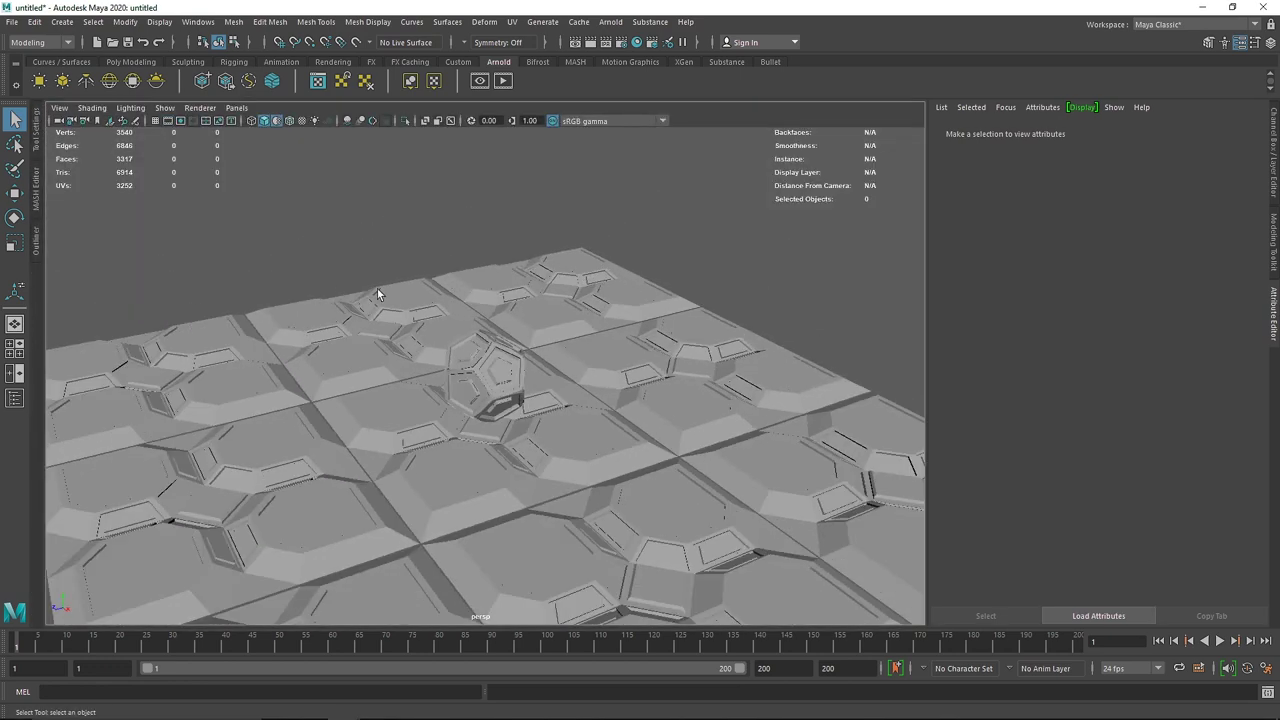
- Create an Arnold area light, enlarge it and place it beside the tile grid at about X -20.4, Y 8
click(39, 82)
scroll(437, 426, down, 5)
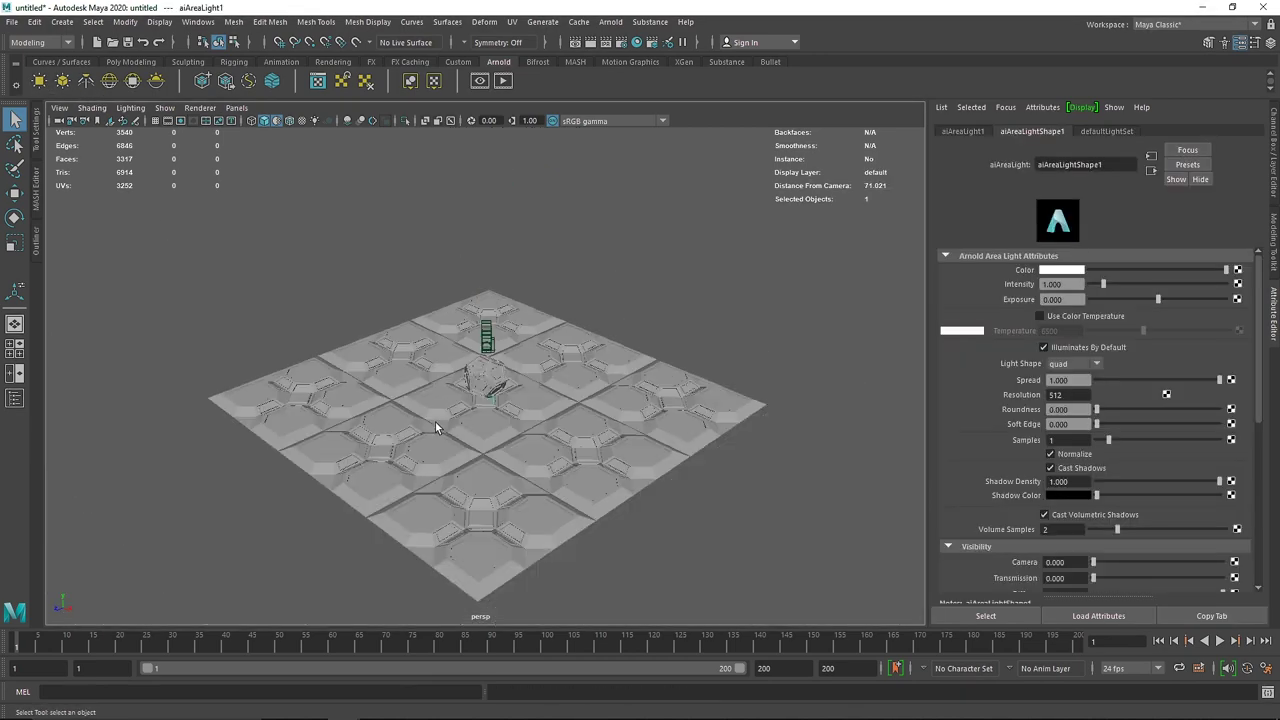
alt+drag(437, 426, 519, 405)
key(w)
key(r)
drag(247, 390, 368, 323)
key(e)
key(r)
drag(410, 285, 416, 211)
key(w)
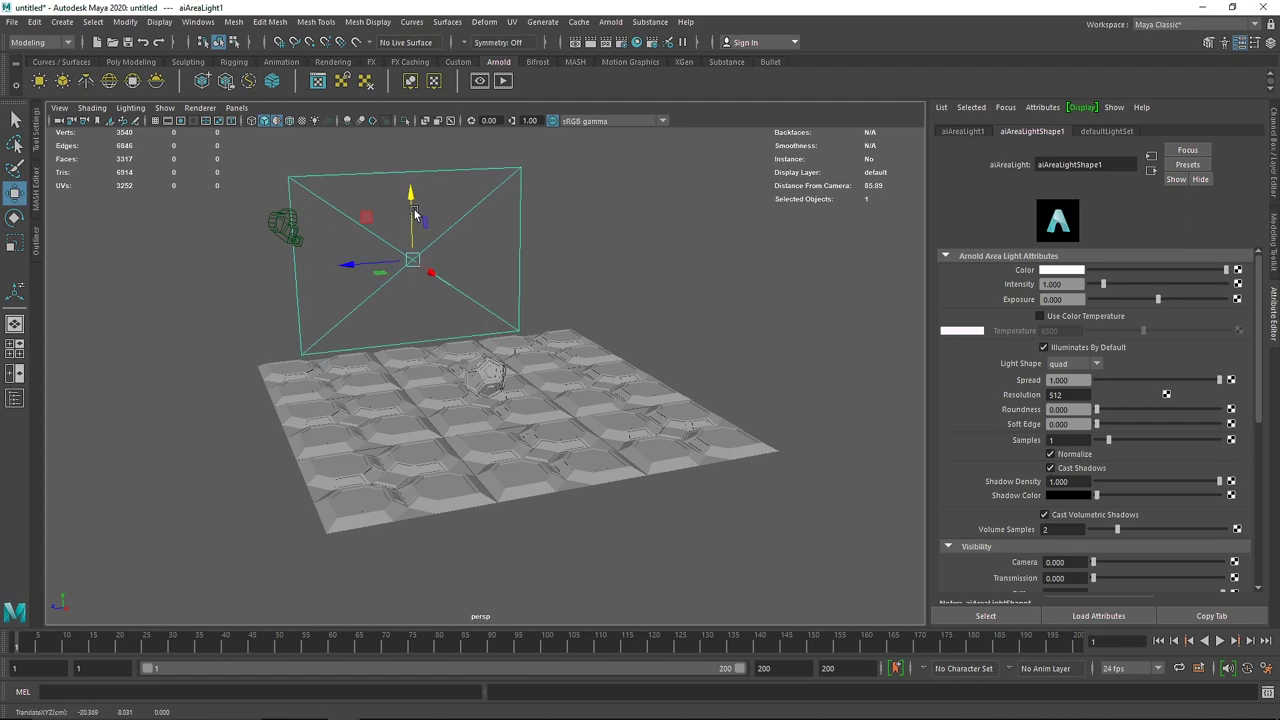
- Refine the area light's scale and set its exposure to 2
key(r)
drag(413, 261, 423, 263)
drag(413, 203, 413, 213)
drag(413, 261, 440, 266)
alt+drag(440, 267, 355, 363)
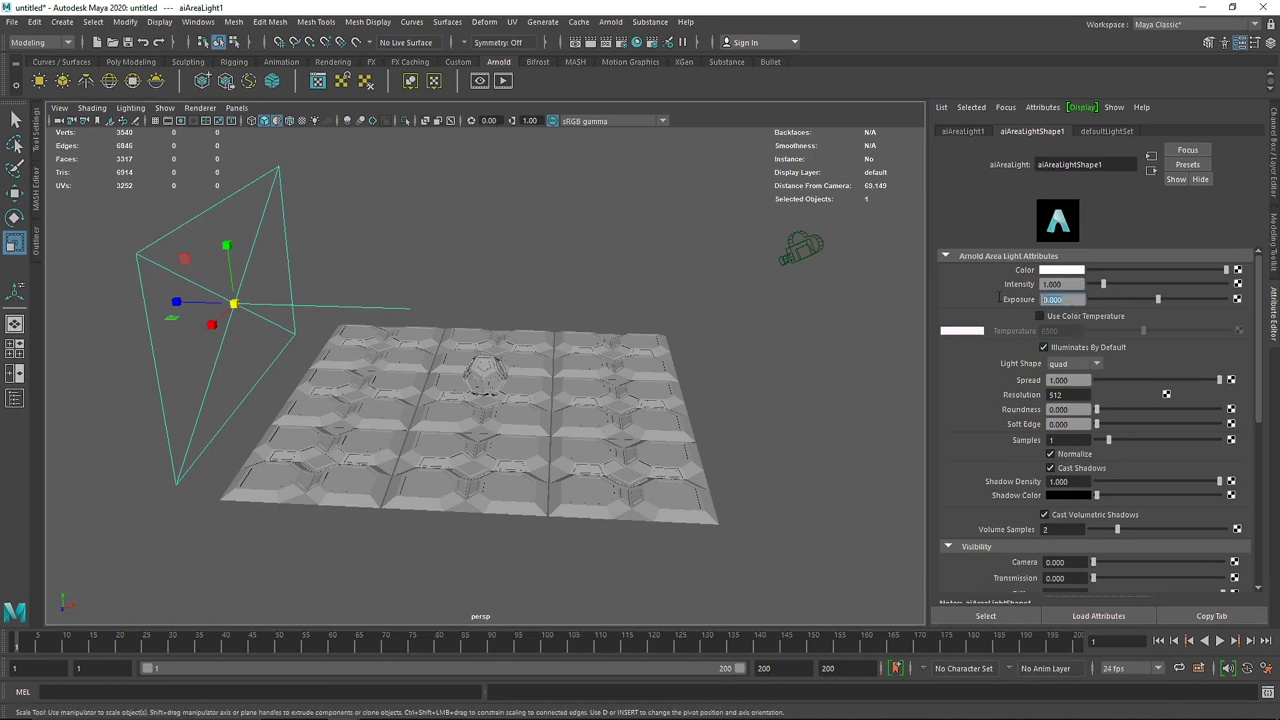
text(2)
key(Return)
- Add an aiAtmosphereVolume as the environment atmosphere in the Arnold render settings
click(620, 42)
click(818, 190)
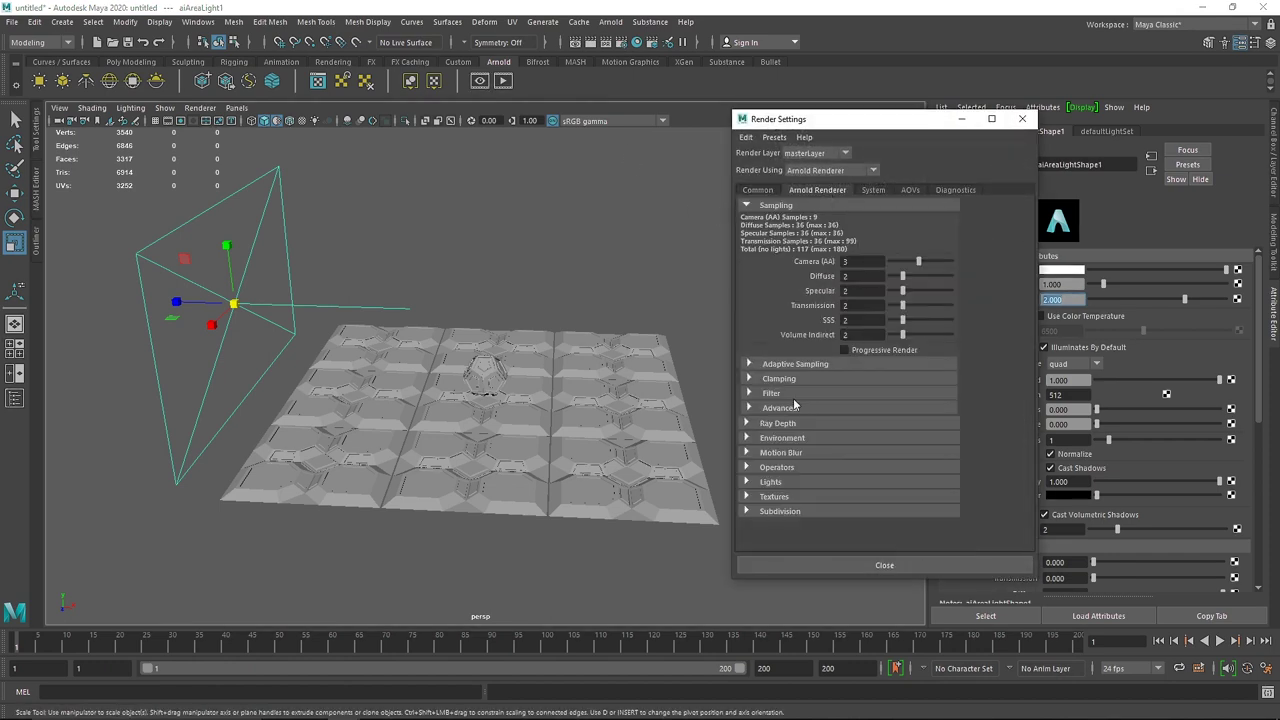
click(783, 438)
click(988, 456)
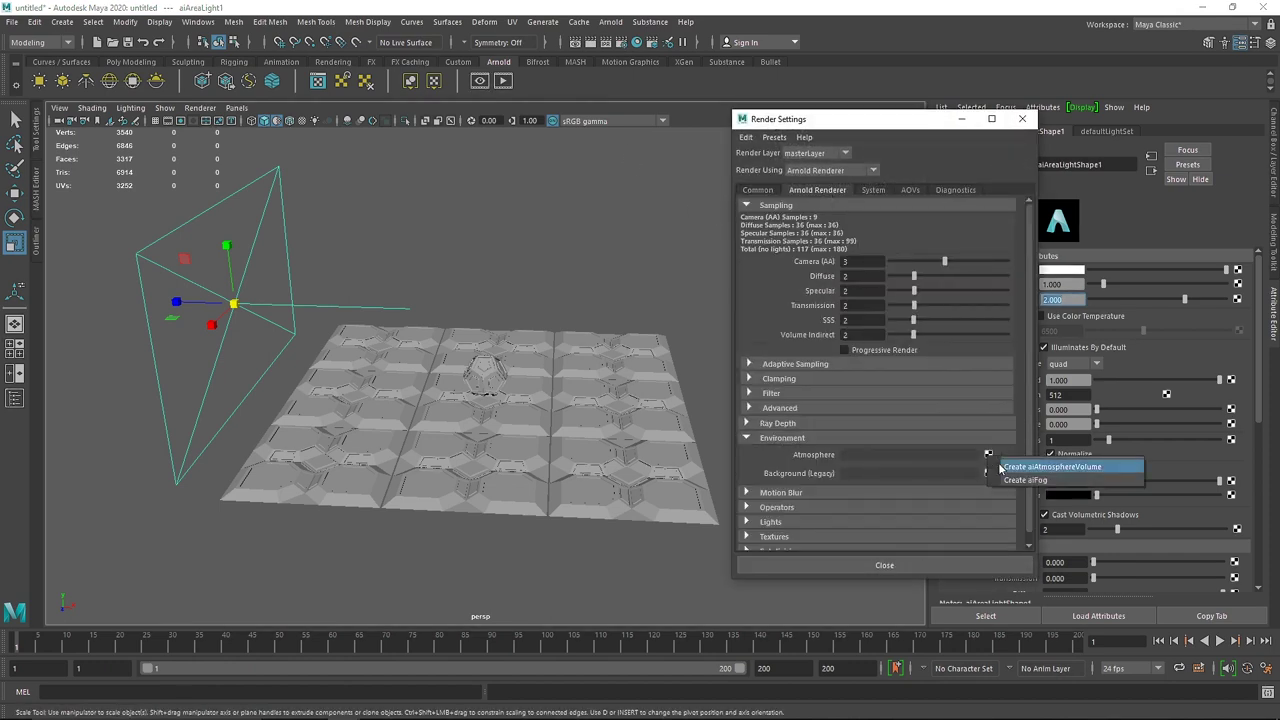
click(1050, 467)
click(1021, 118)
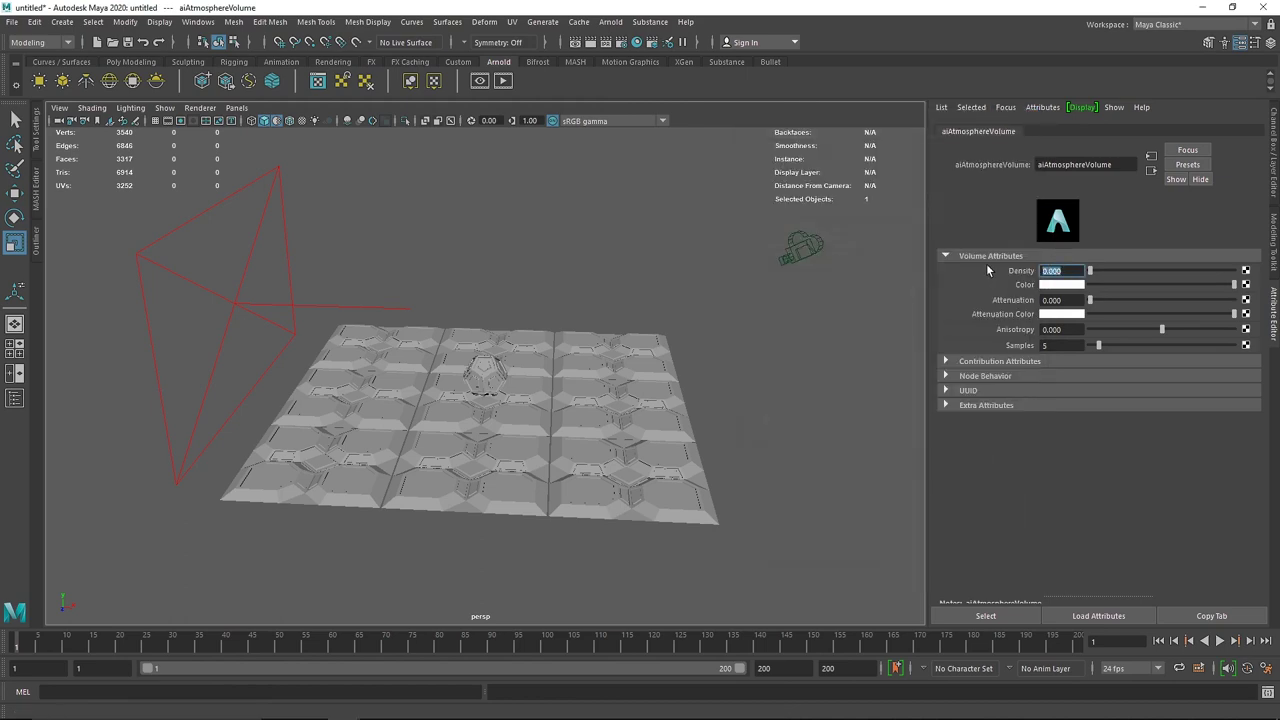
- Set the atmosphere volume's density to 0.1 and render the scene in the Arnold RenderView
text(0.1)
key(Return)
click(504, 82)
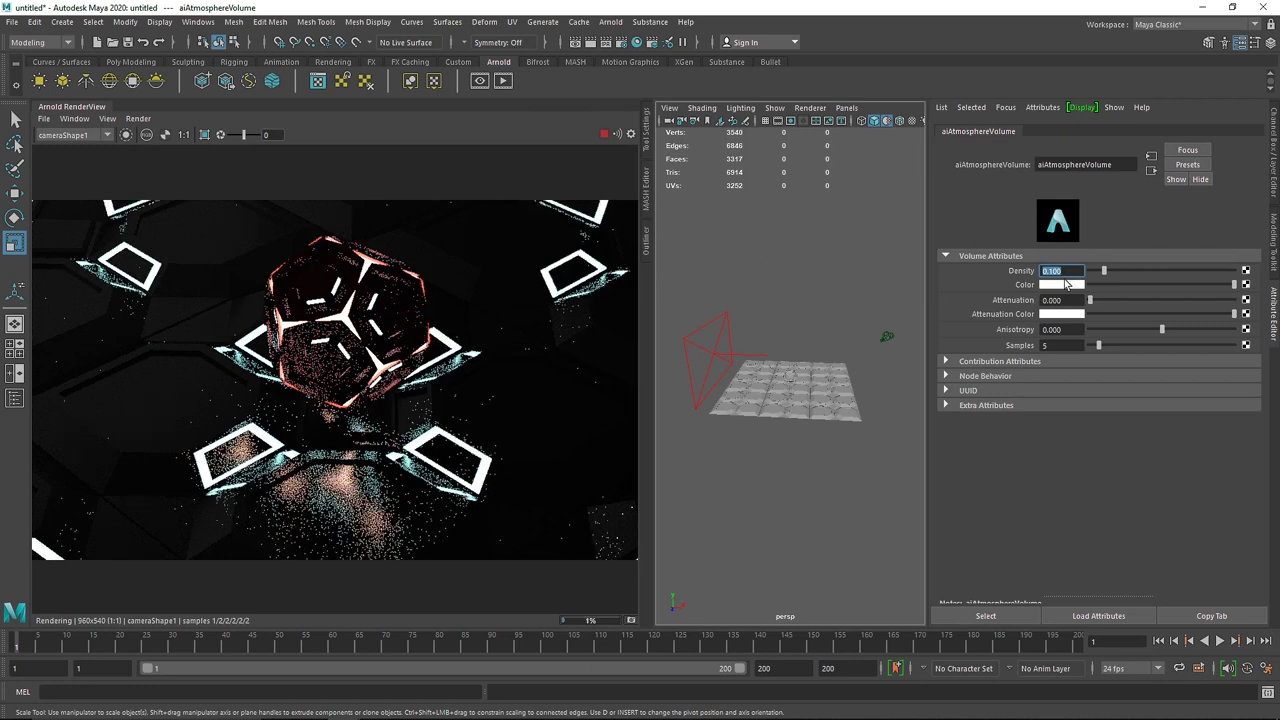
- Set the atmosphere volume's anisotropy to 0.6 and its samples to 12
click(1065, 329)
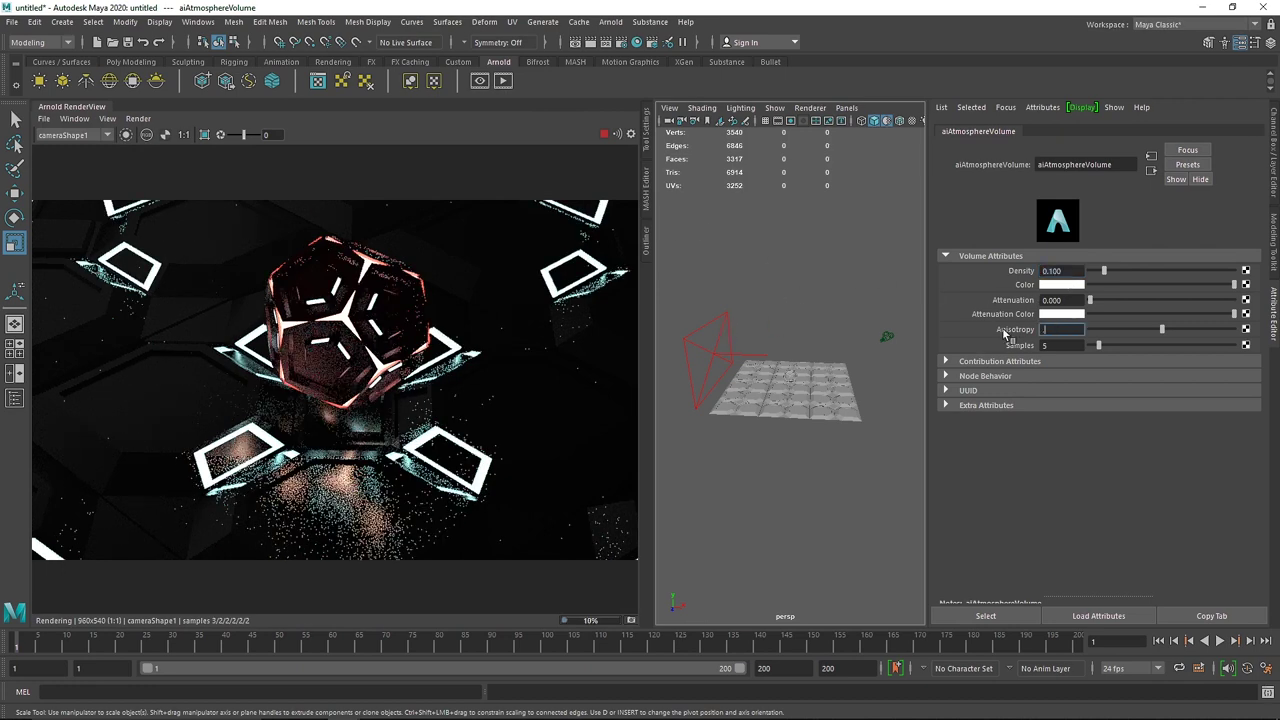
drag(1060, 345, 1045, 346)
text(12)
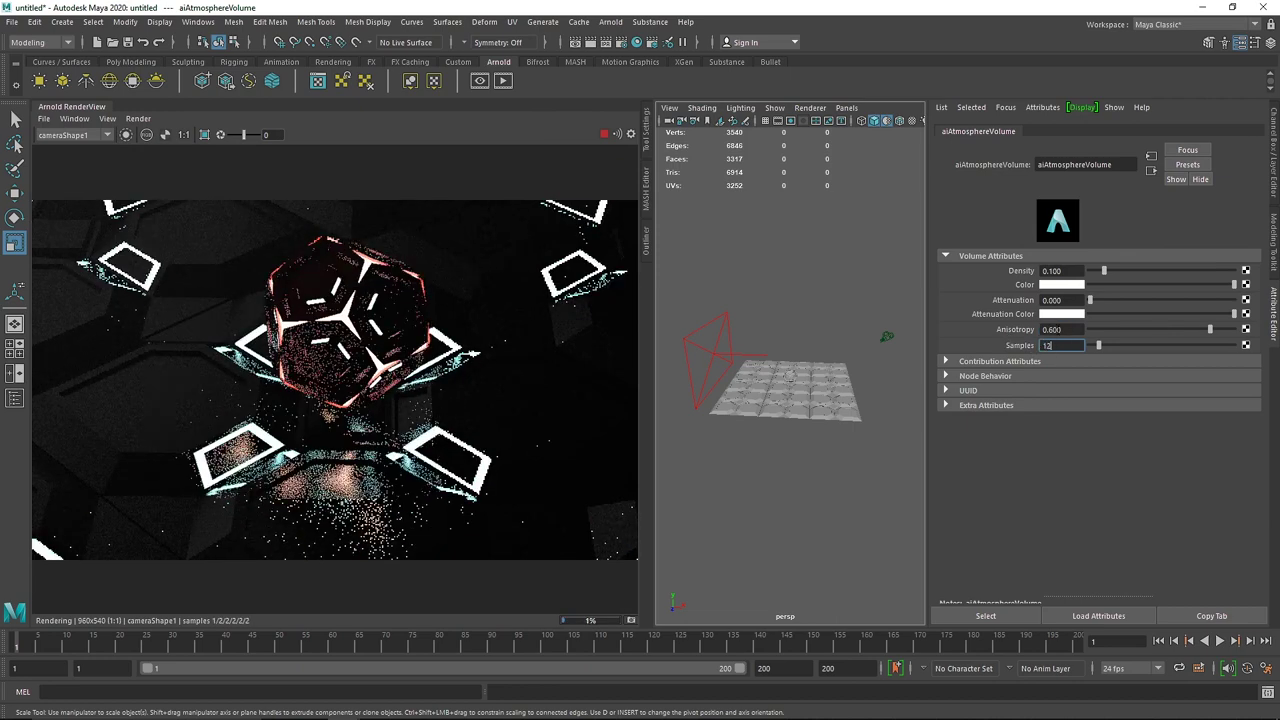
click(1057, 329)
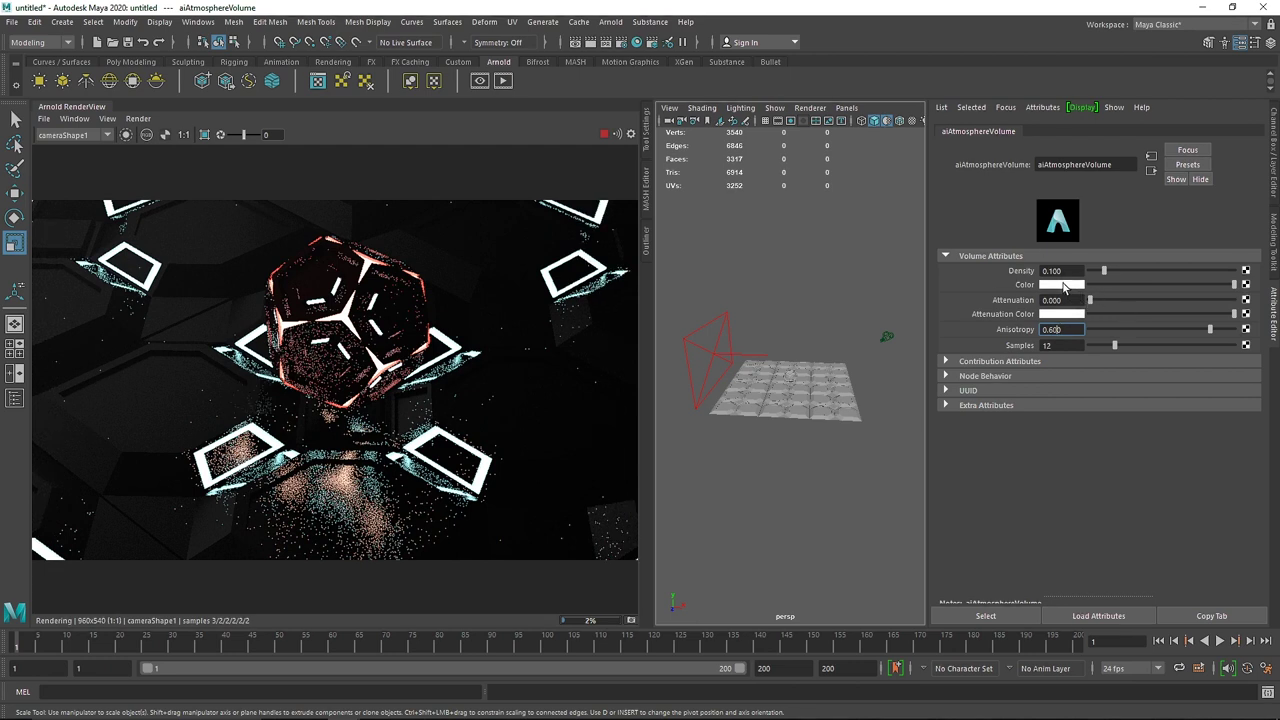
- Raise the area light's exposure through 4 and 6 to 8
click(700, 324)
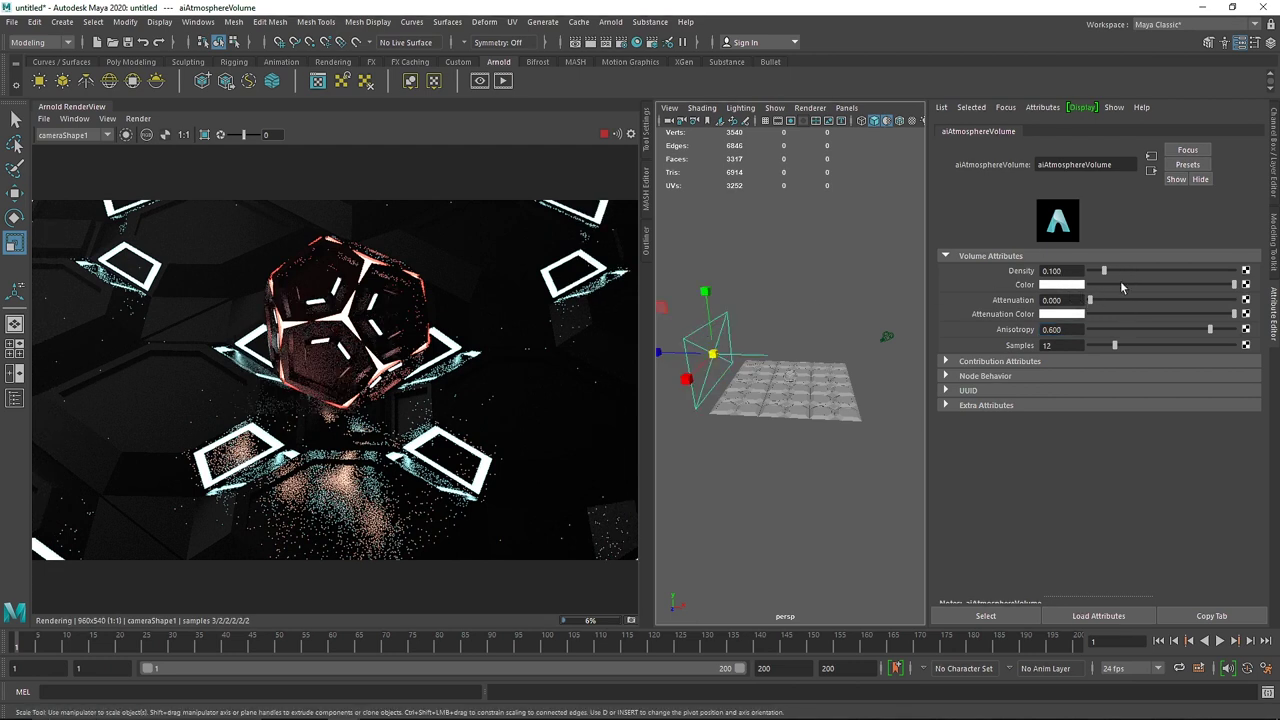
text(4)
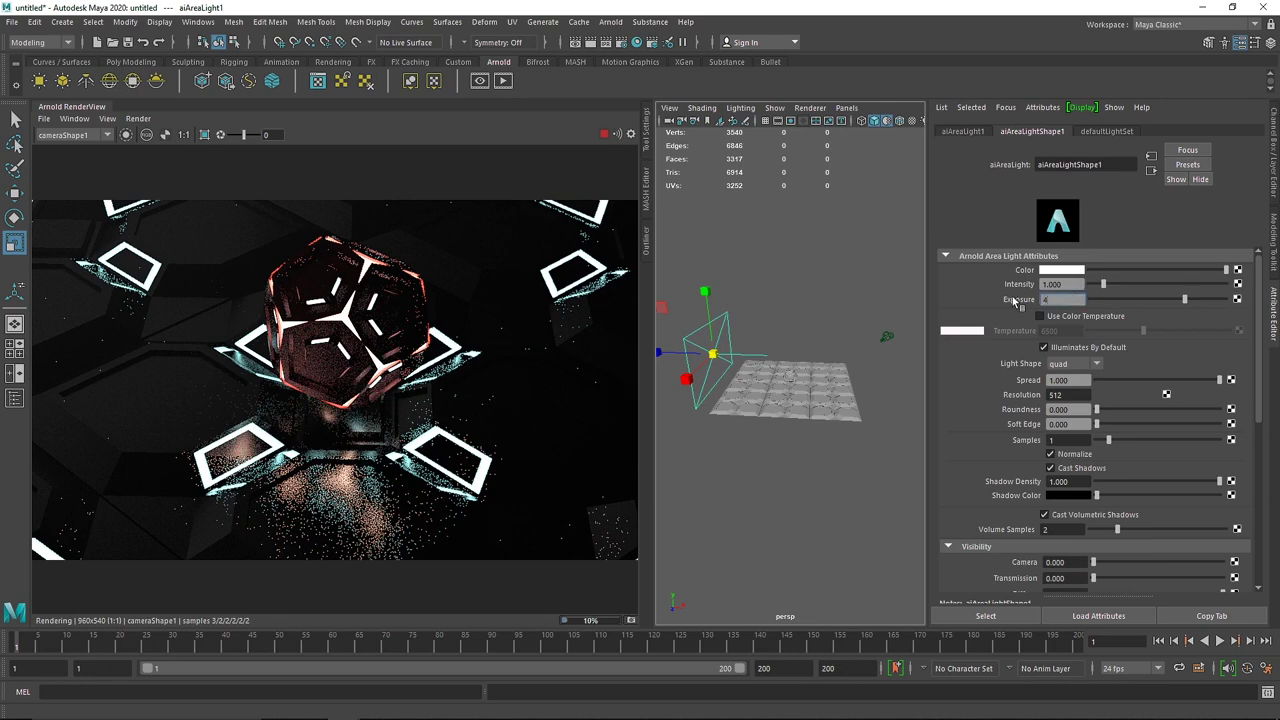
key(Return)
text(6)
key(Return)
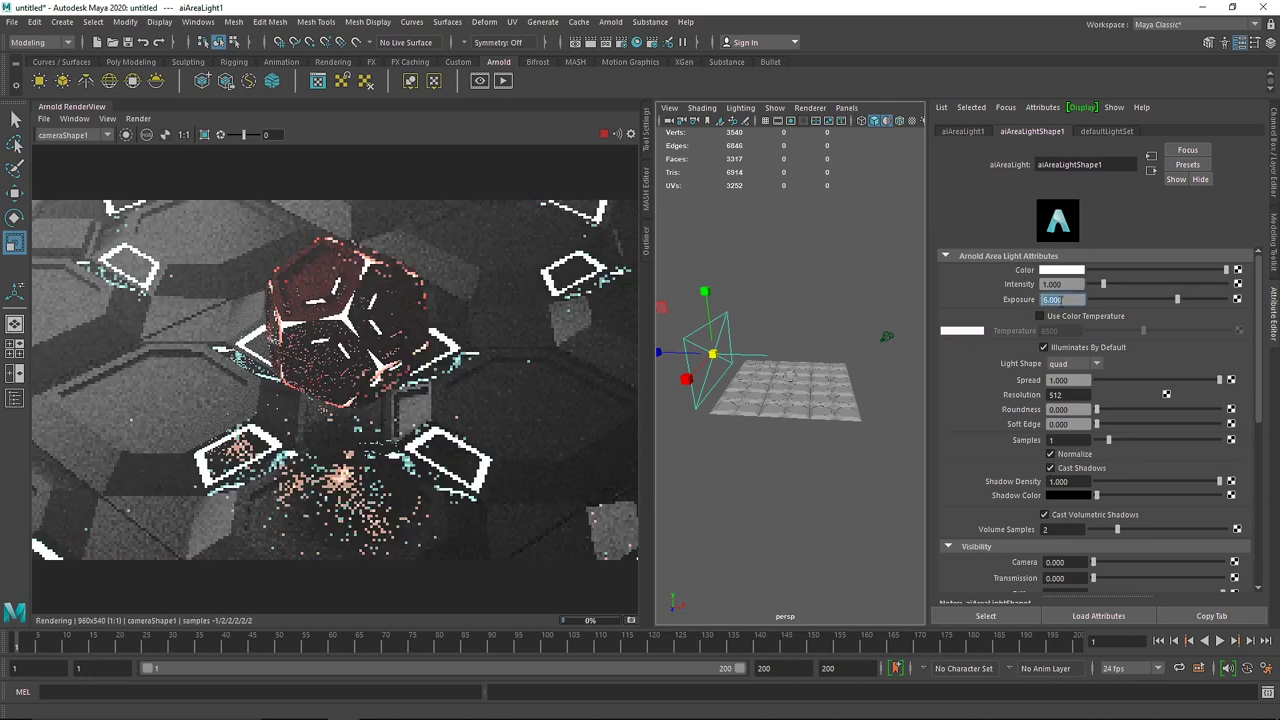
text(8)
key(Return)
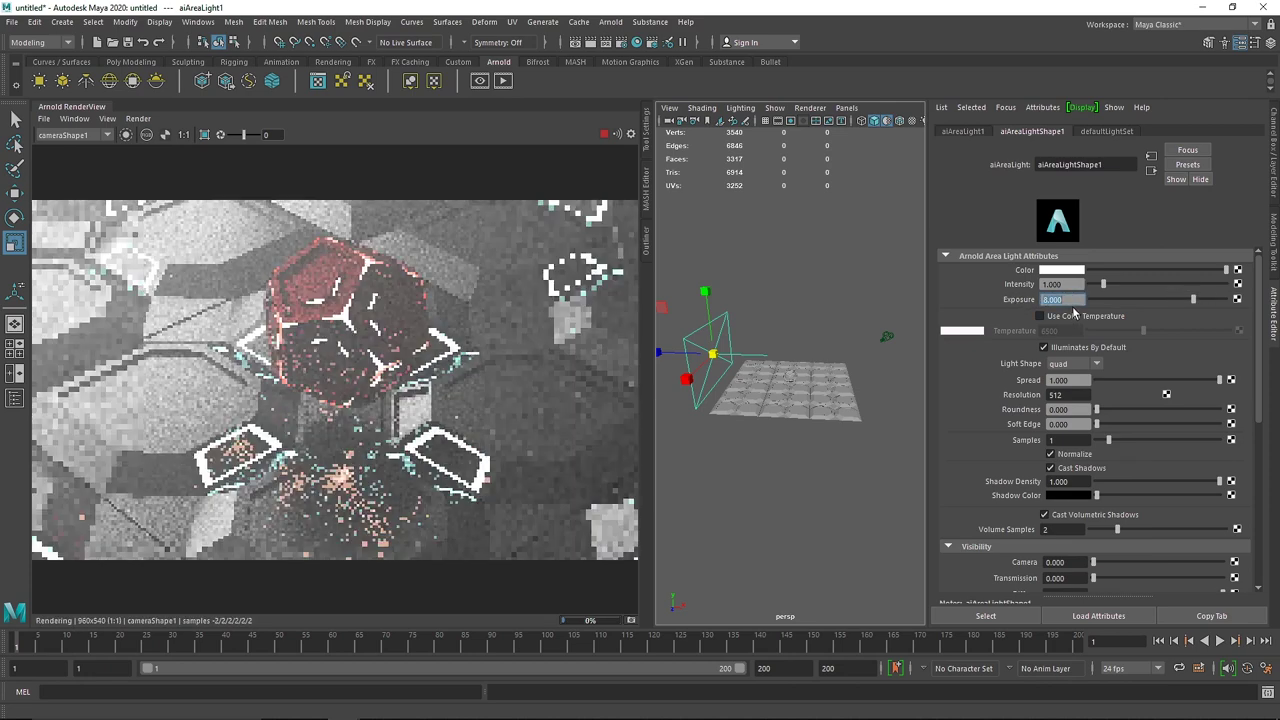
- Try color temperatures of 10981 and 12923 on the area light and switch the color temperature option back off
click(1072, 314)
drag(1143, 330, 1188, 330)
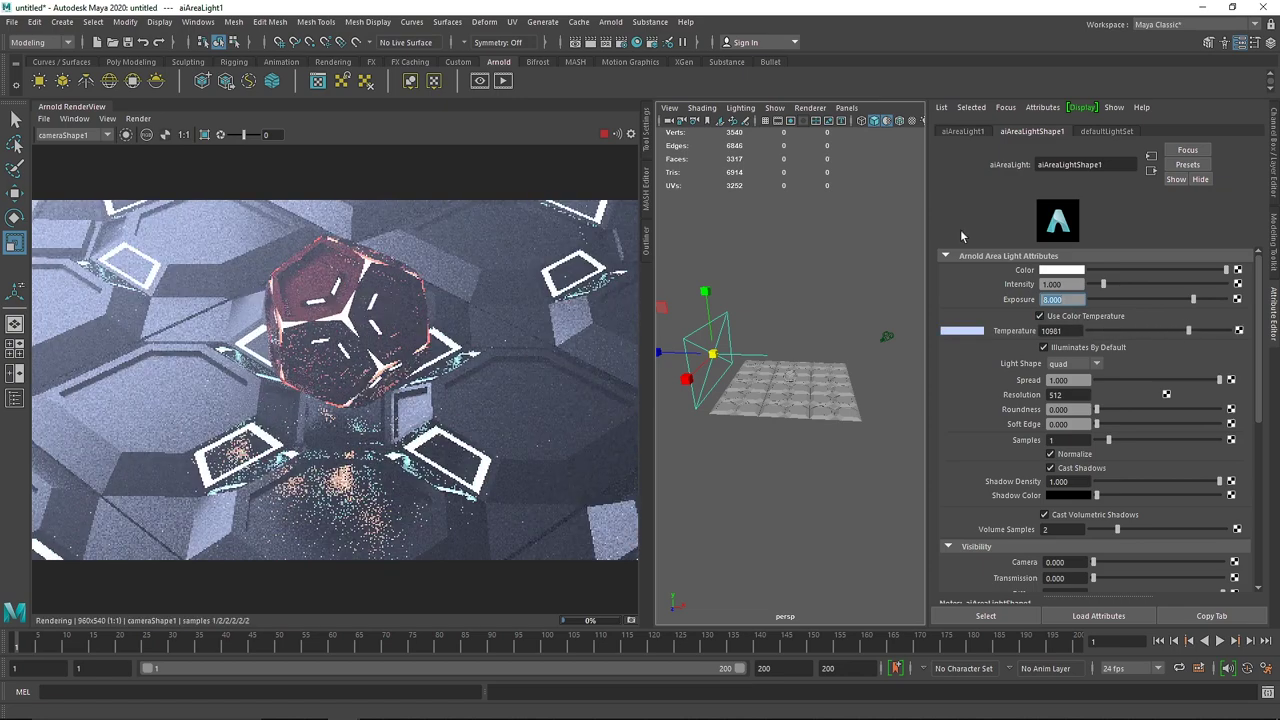
drag(1188, 330, 1208, 330)
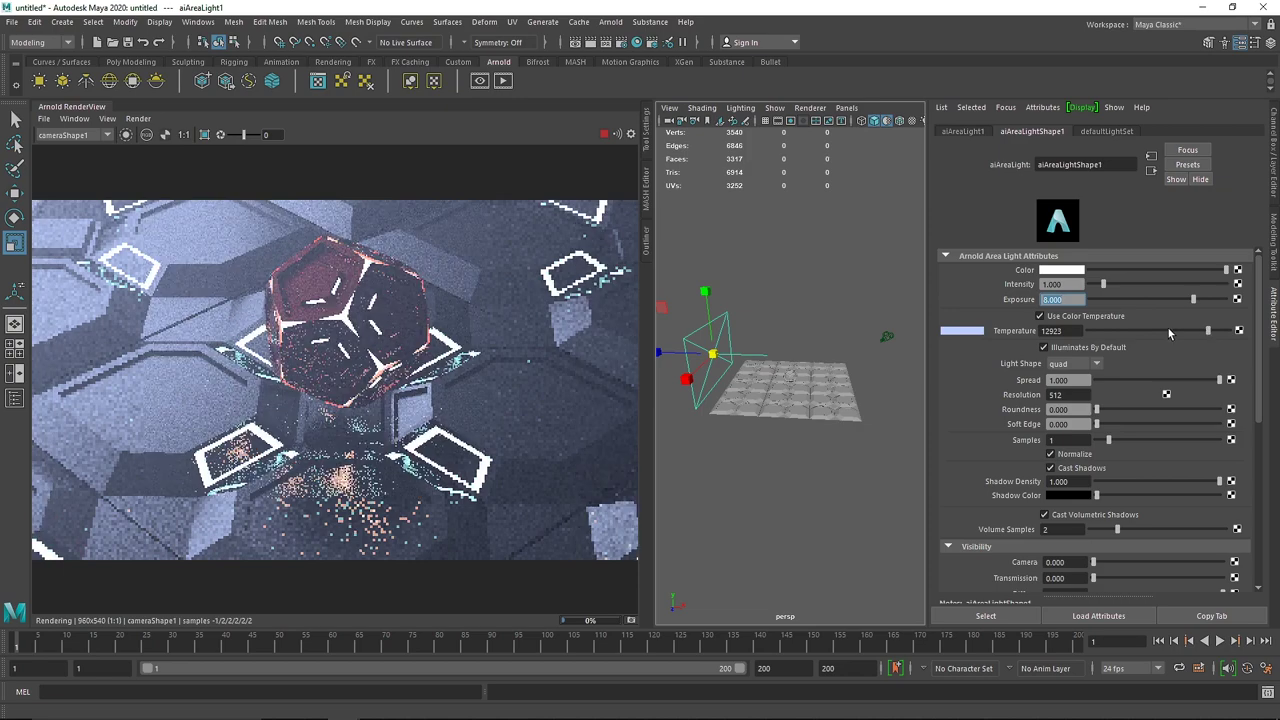
click(1066, 316)
- Set the area light's color to a pale teal
click(1063, 270)
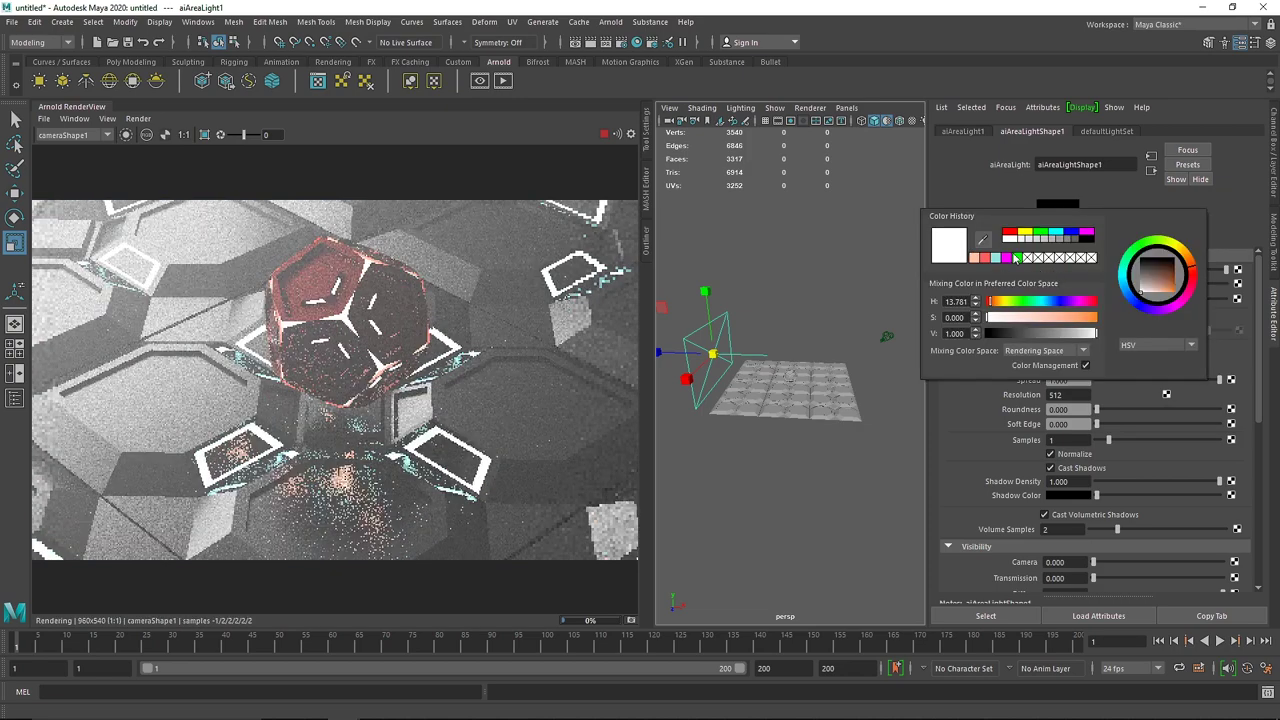
click(1016, 258)
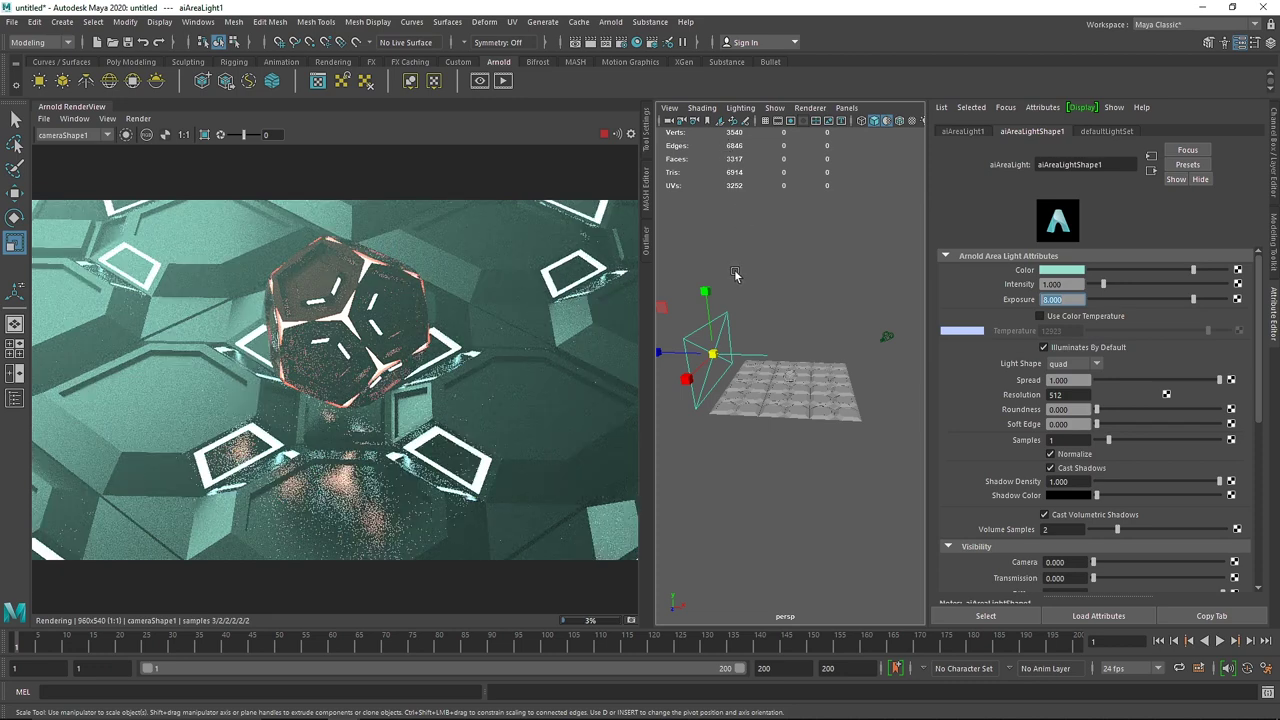
- Set the specular roughness of the tile grid's Chrome material to 0.1
click(793, 410)
scroll(793, 410, up, 3)
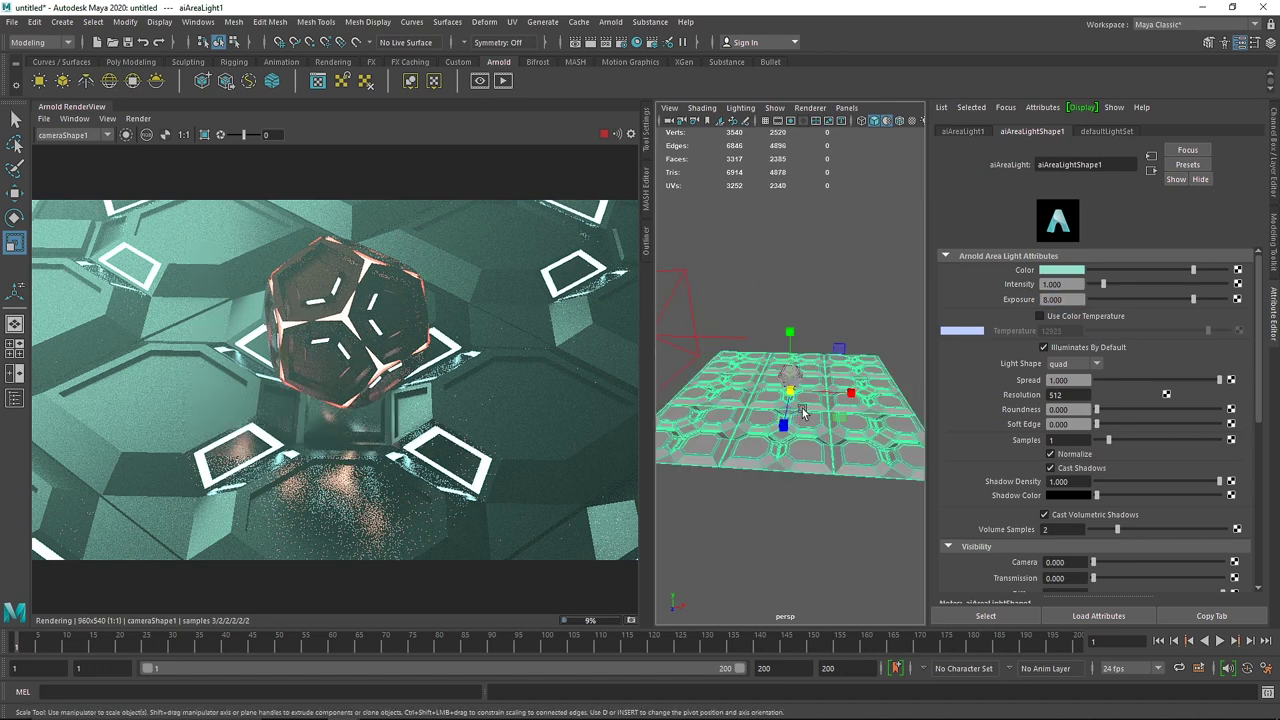
click(1182, 132)
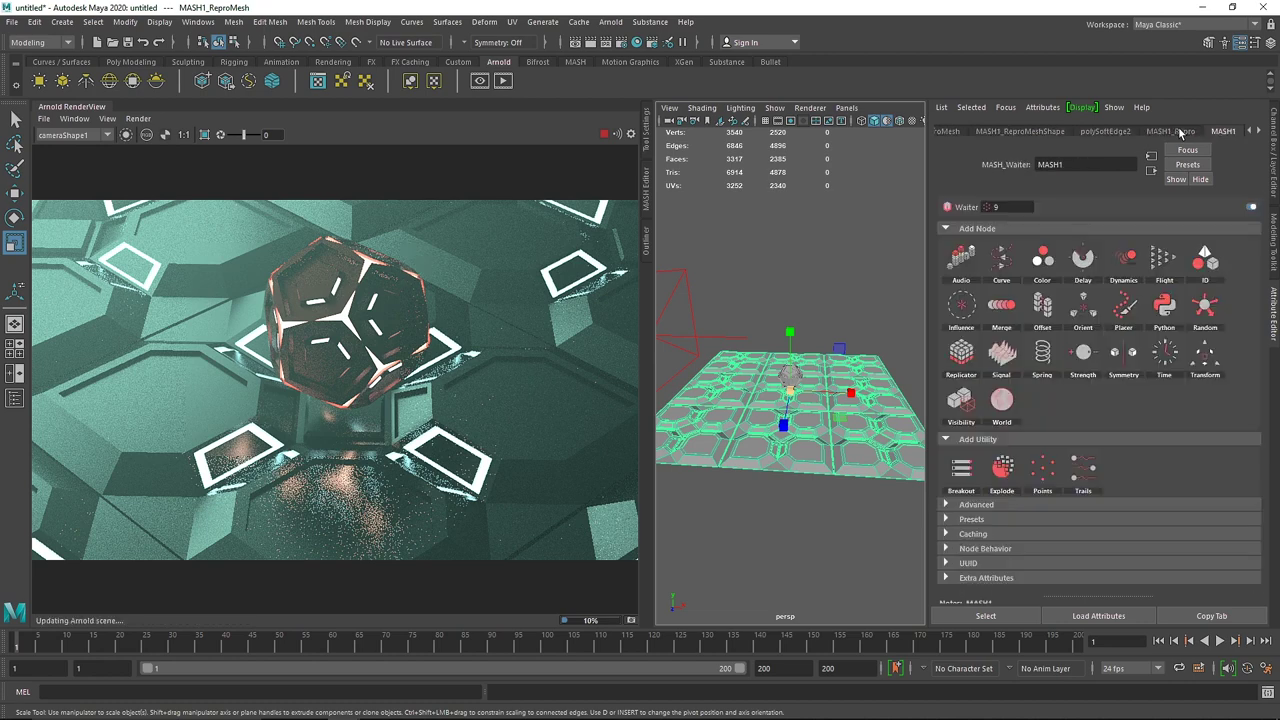
click(1179, 133)
click(1178, 133)
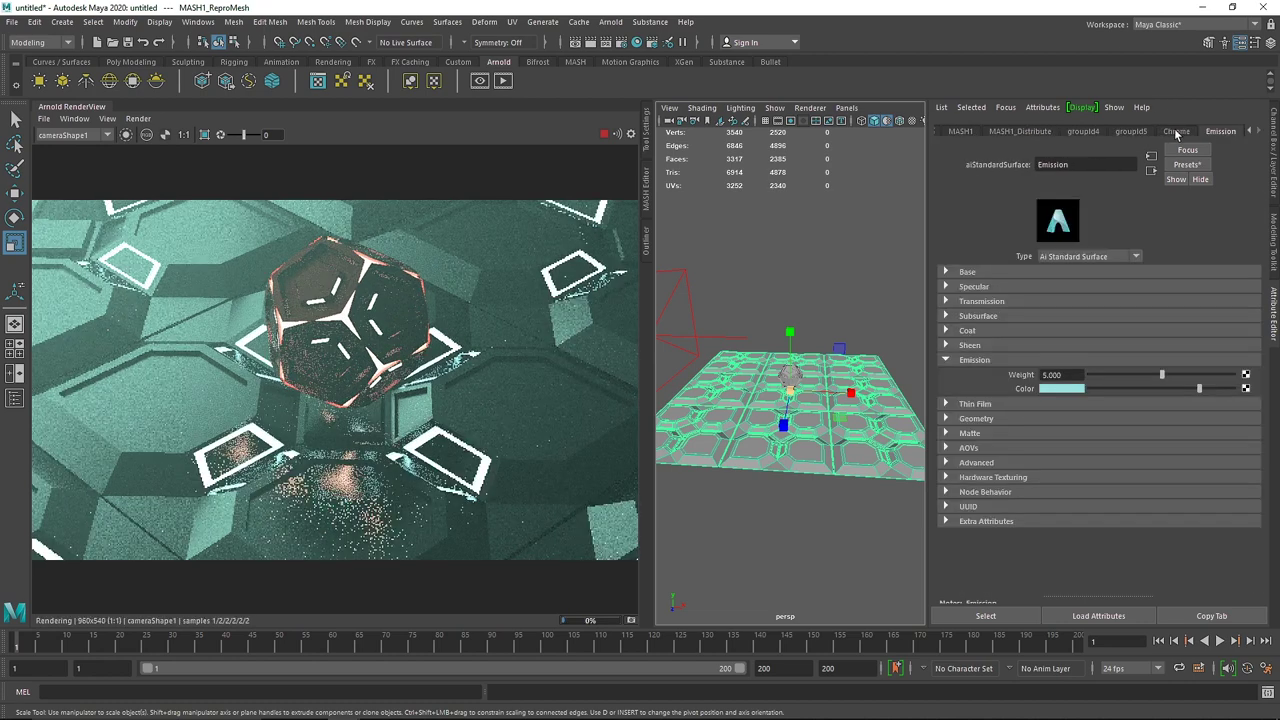
click(1177, 132)
click(1037, 360)
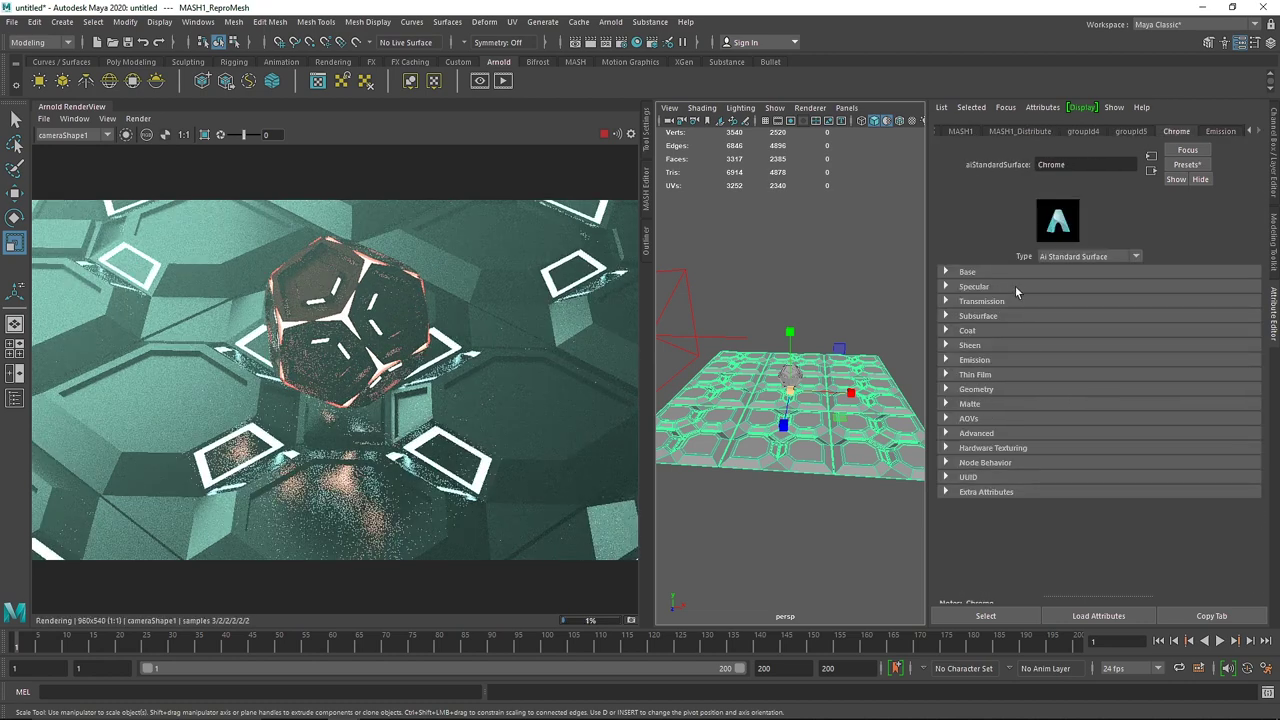
click(1004, 287)
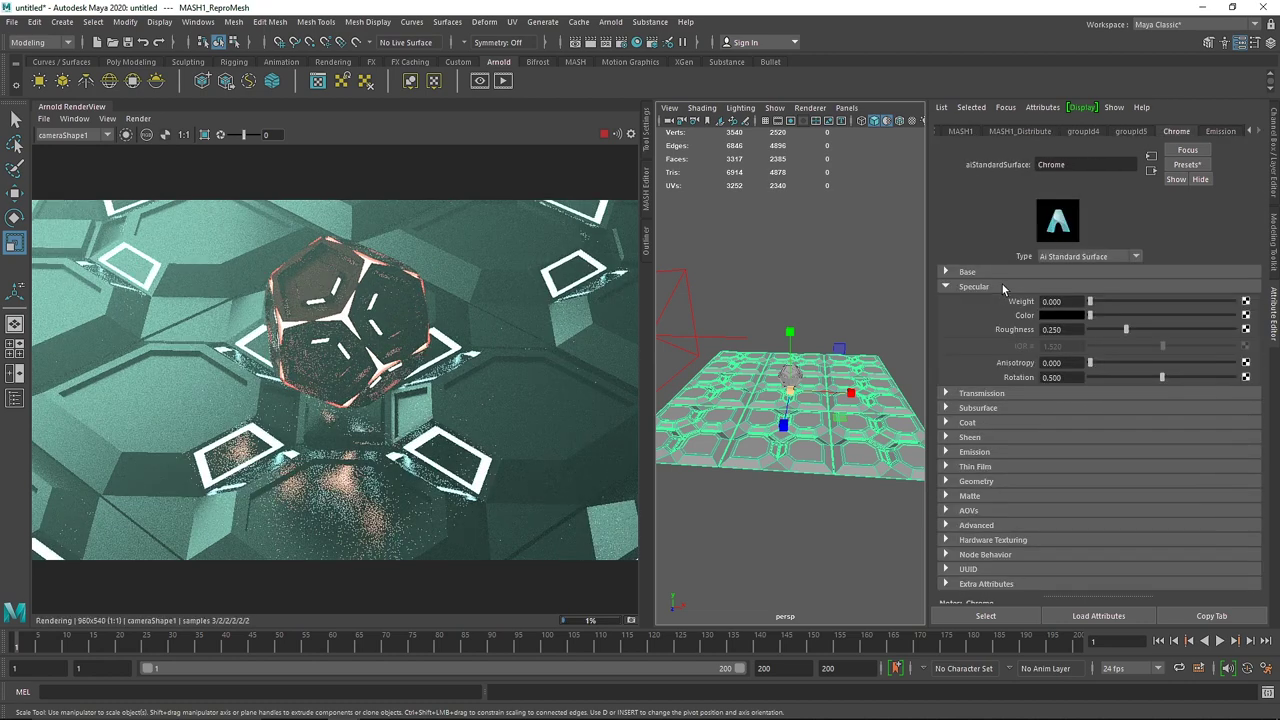
click(972, 423)
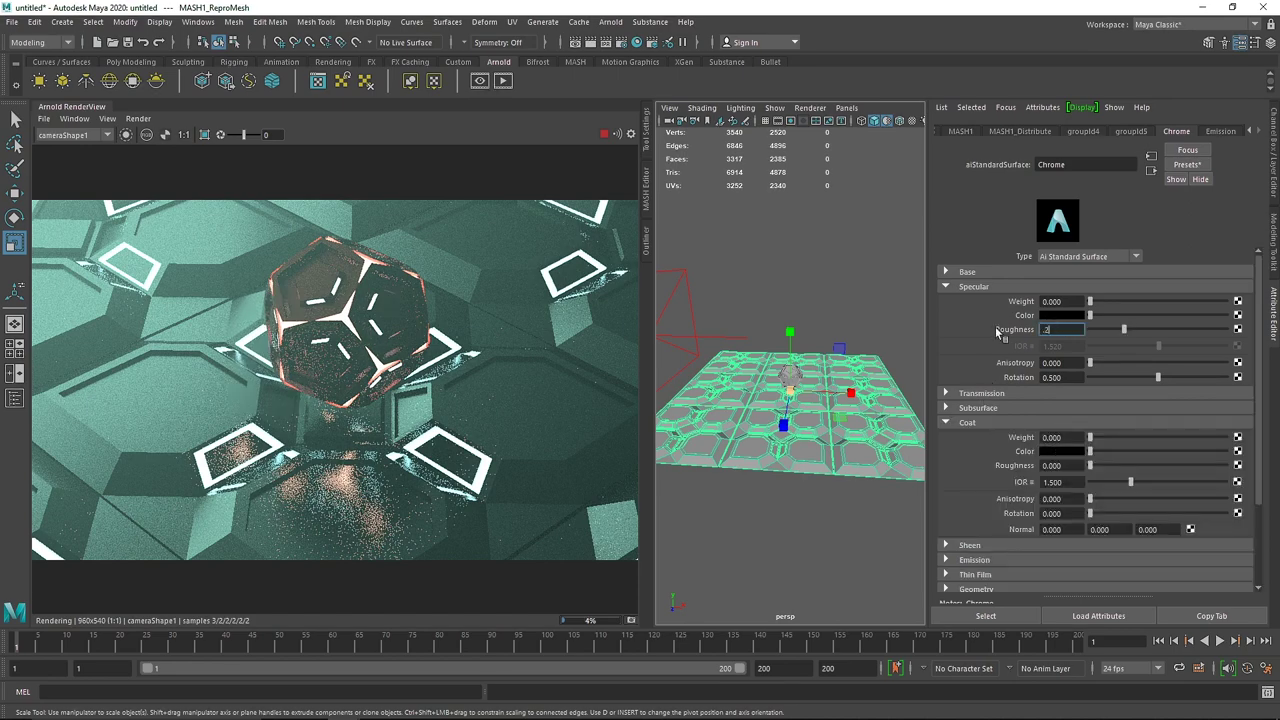
key(Return)
click(966, 423)
text(.1)
key(Return)
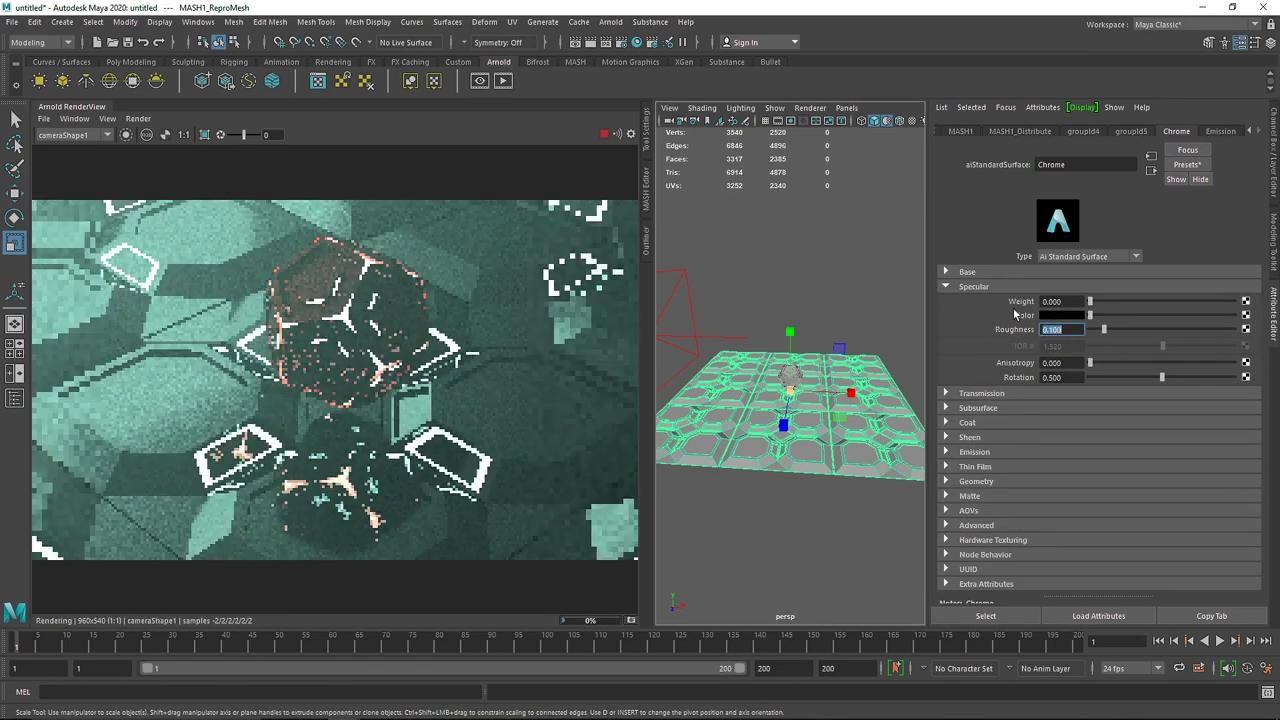
- Set the base metalness of the tile grid's Chrome material to 0.9
click(969, 286)
click(968, 272)
drag(1068, 332, 1003, 334)
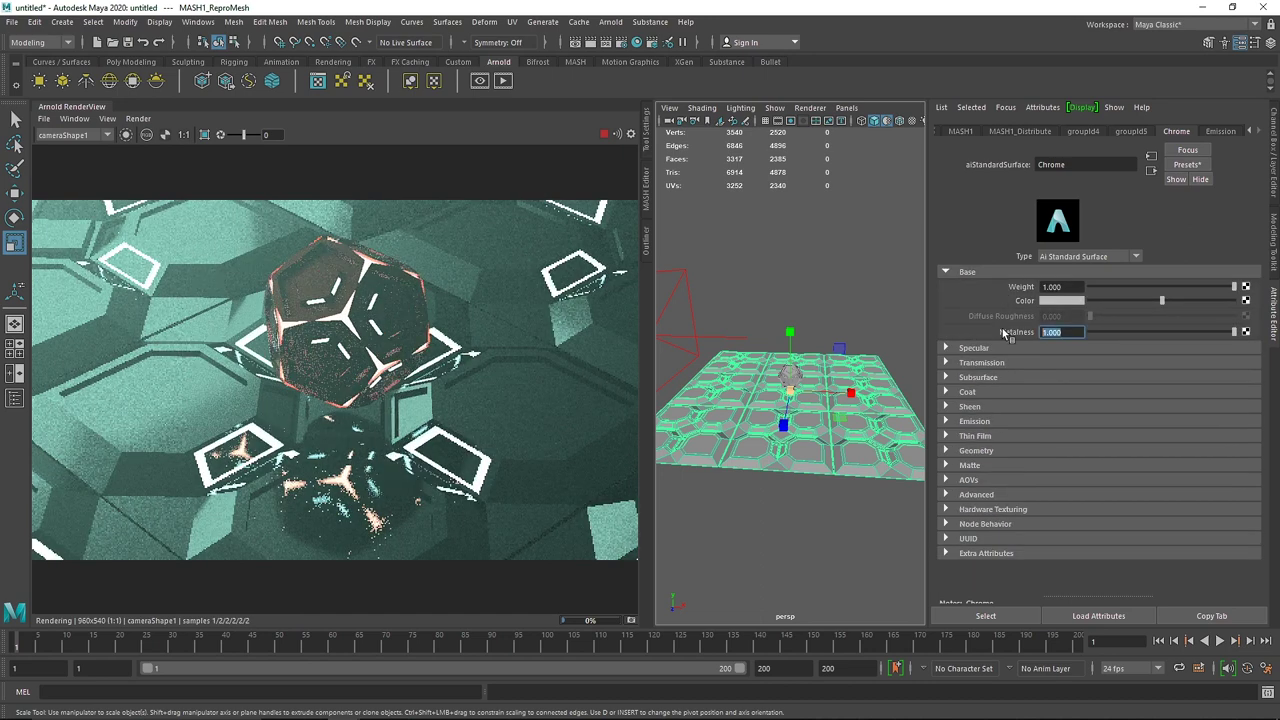
text(.9)
key(Return)
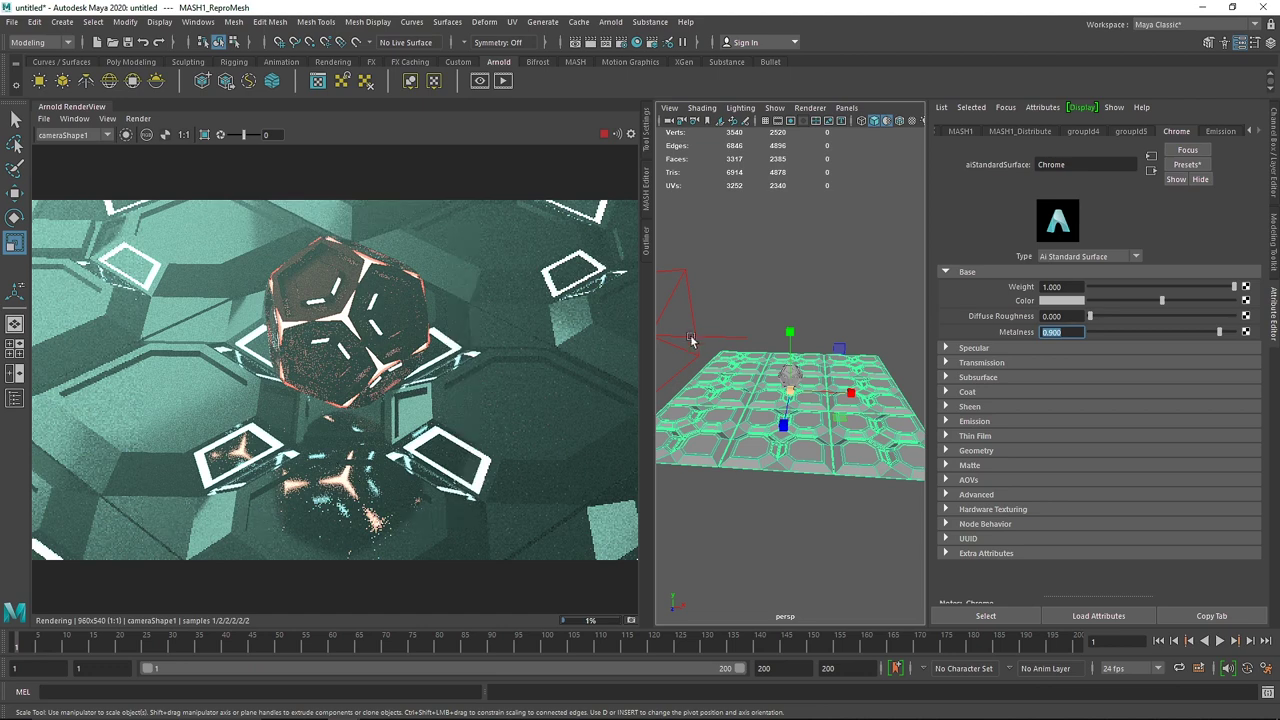
click(989, 271)
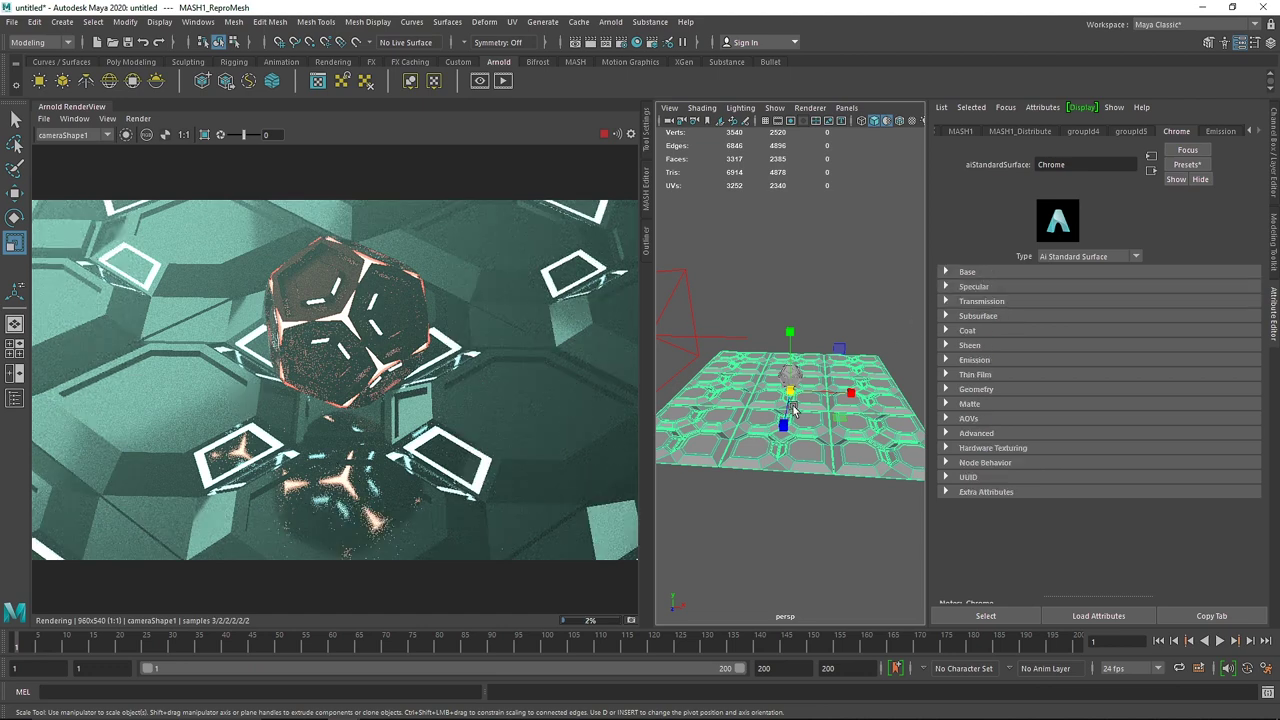
- Stop the live render and turn off Opaque in the dodecahedron's Arnold shape settings
alt+drag(790, 434, 787, 435)
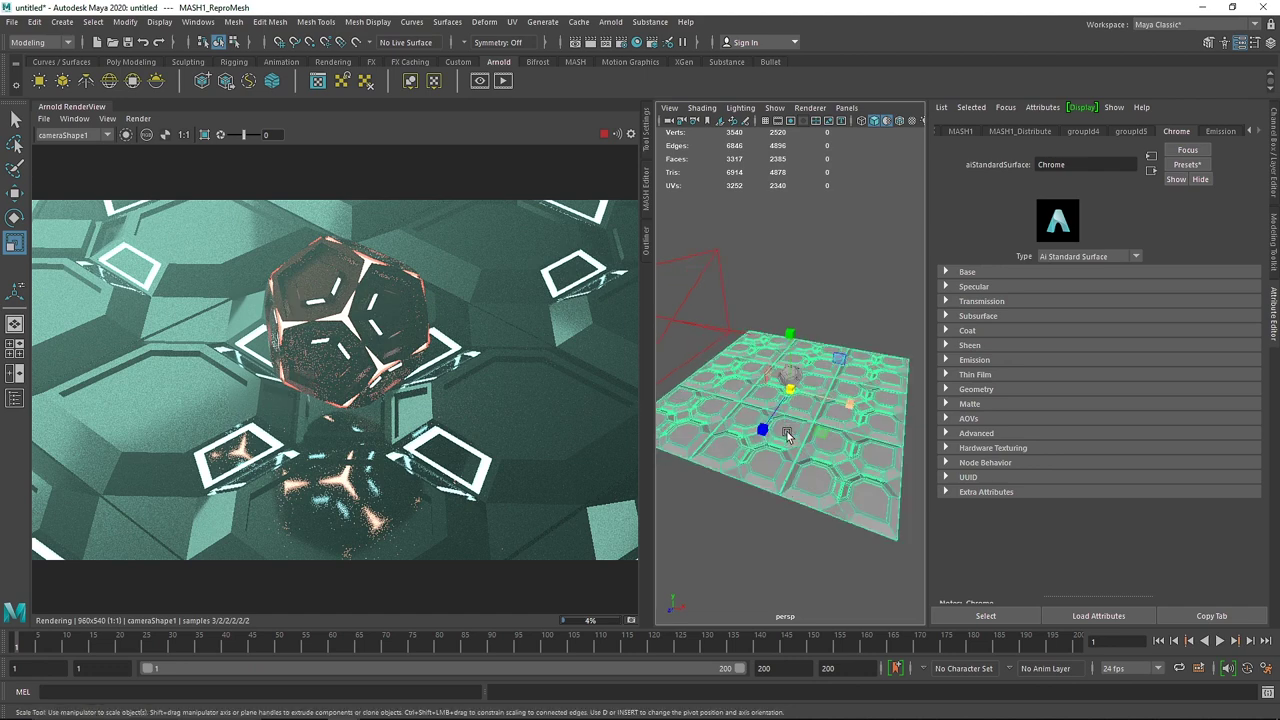
click(603, 134)
scroll(810, 345, up, 10)
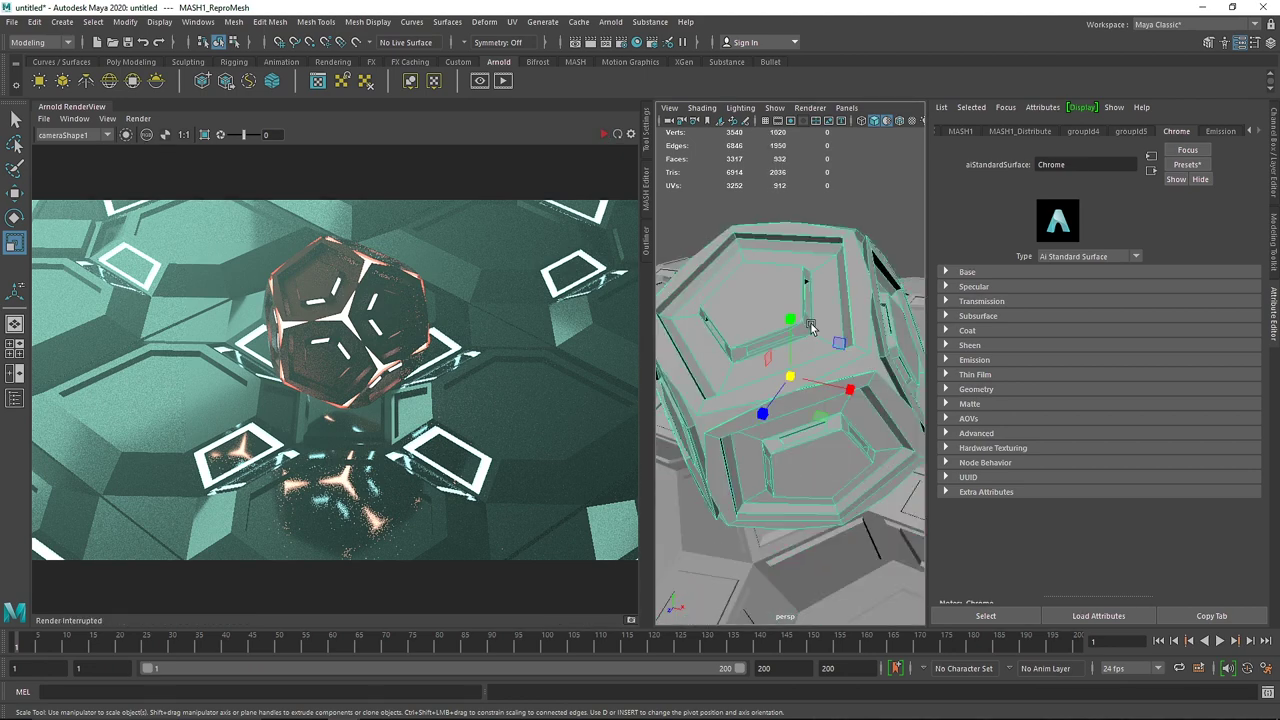
click(820, 297)
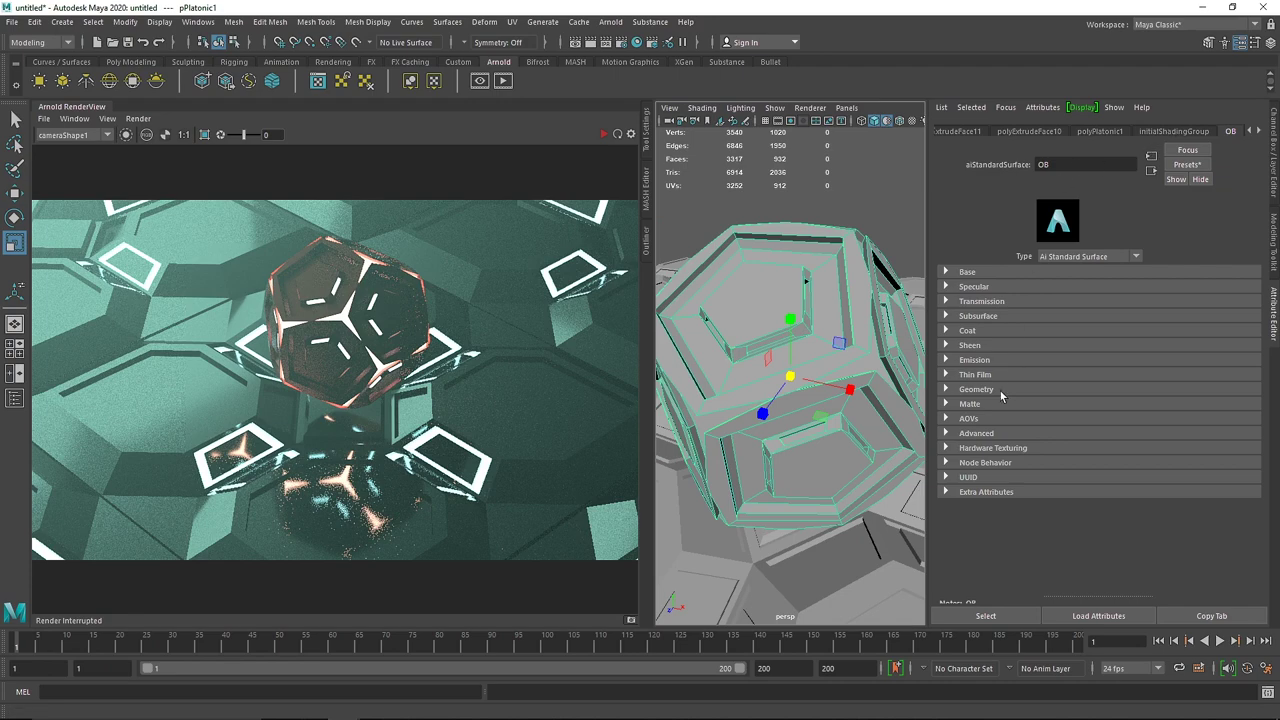
click(982, 132)
scroll(987, 136, up, 2)
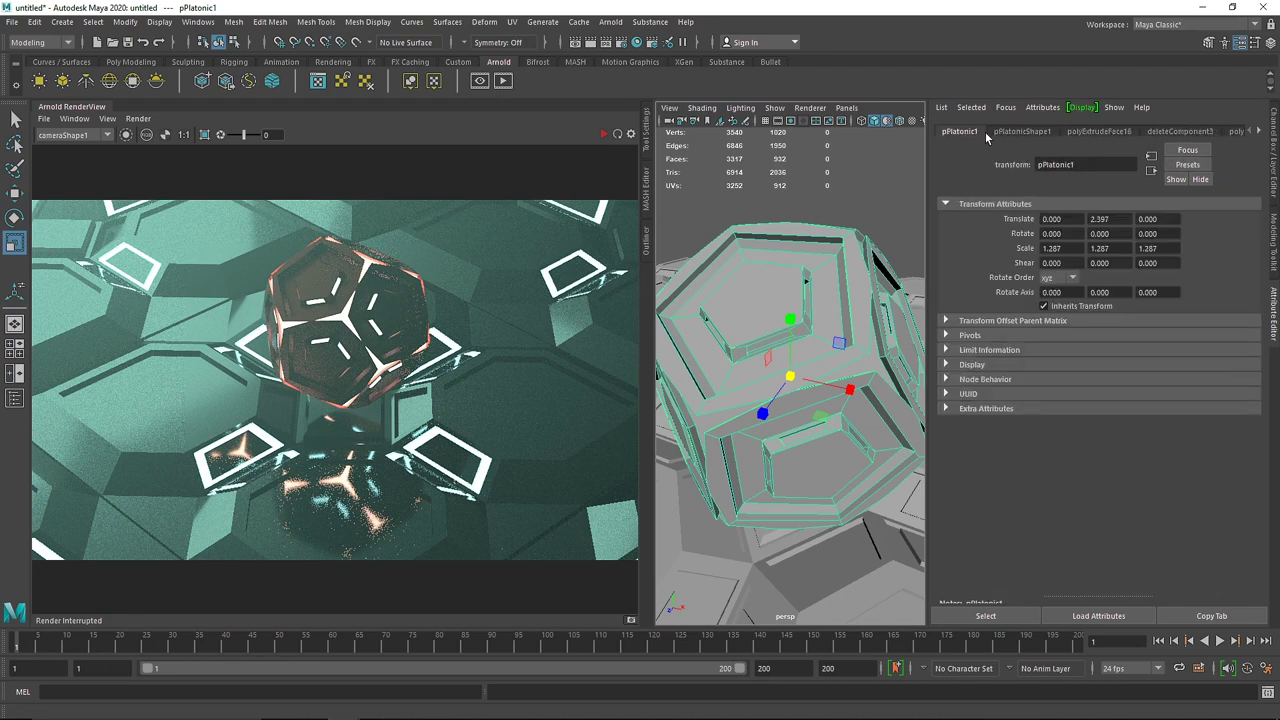
click(1005, 137)
click(971, 321)
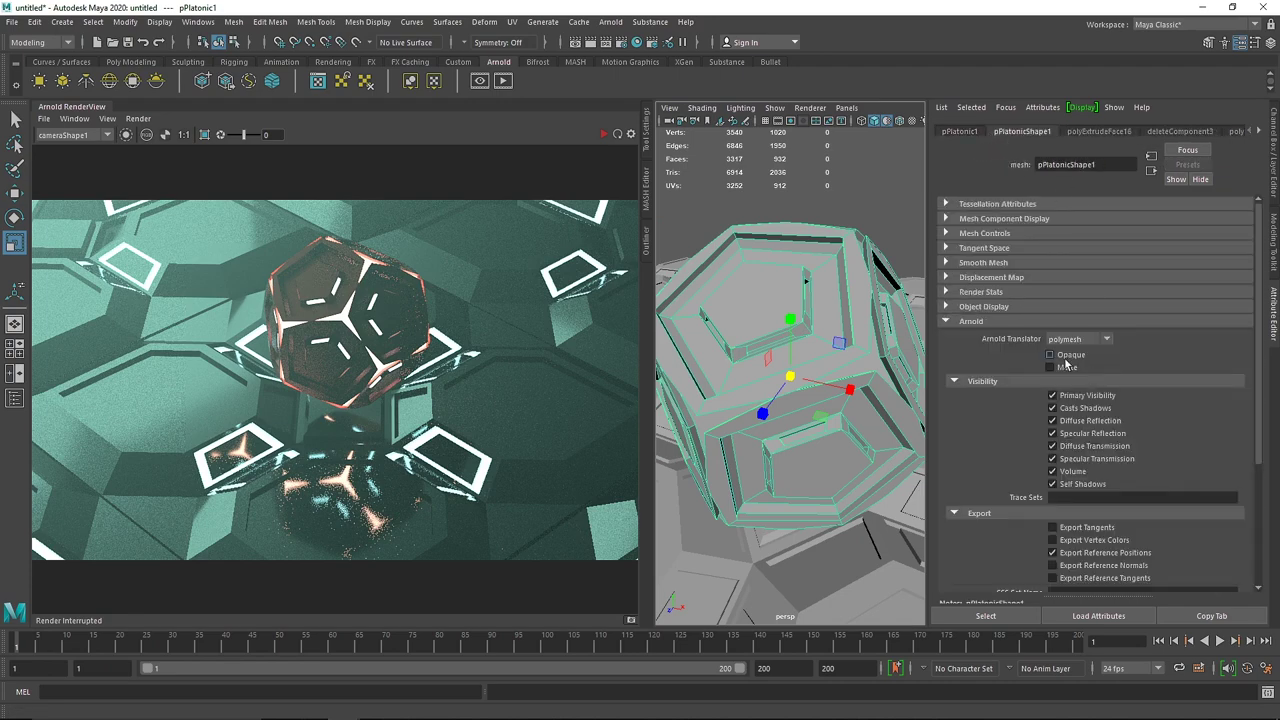
- Replace the dodecahedron's OB material with the Glass preset and preview it in a live render
scroll(1158, 138, down, 5)
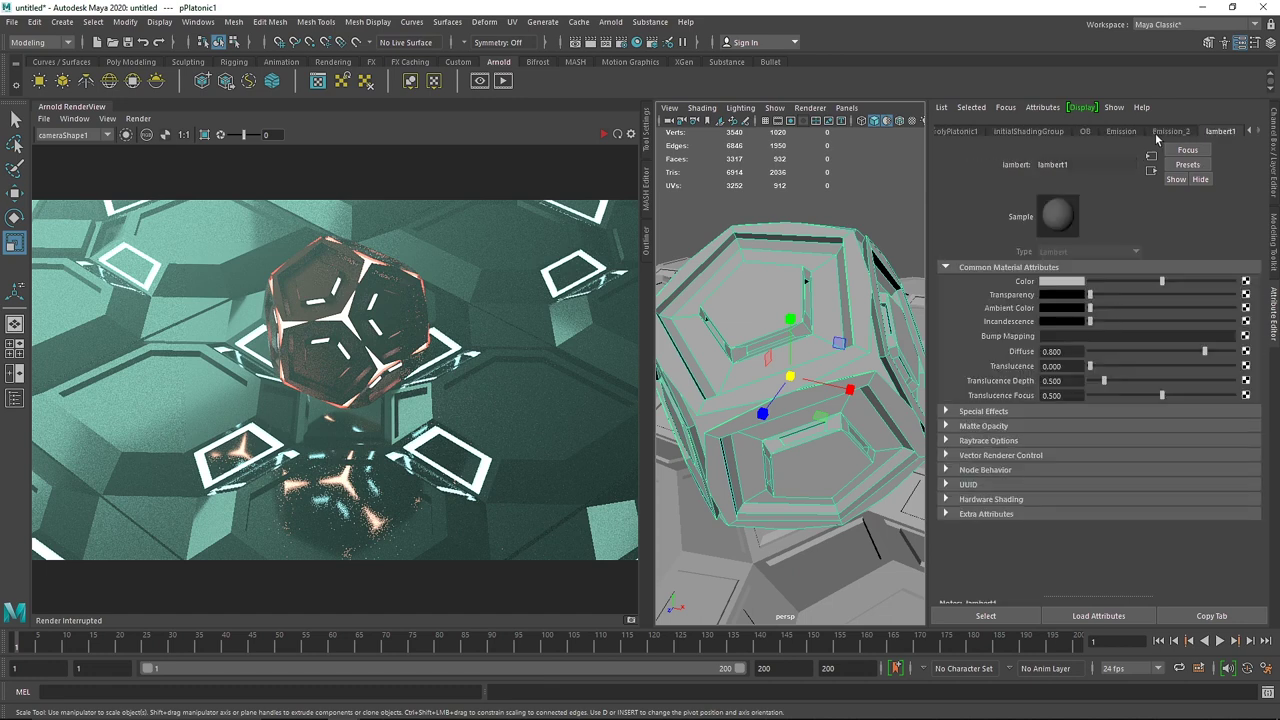
click(1120, 136)
click(1187, 164)
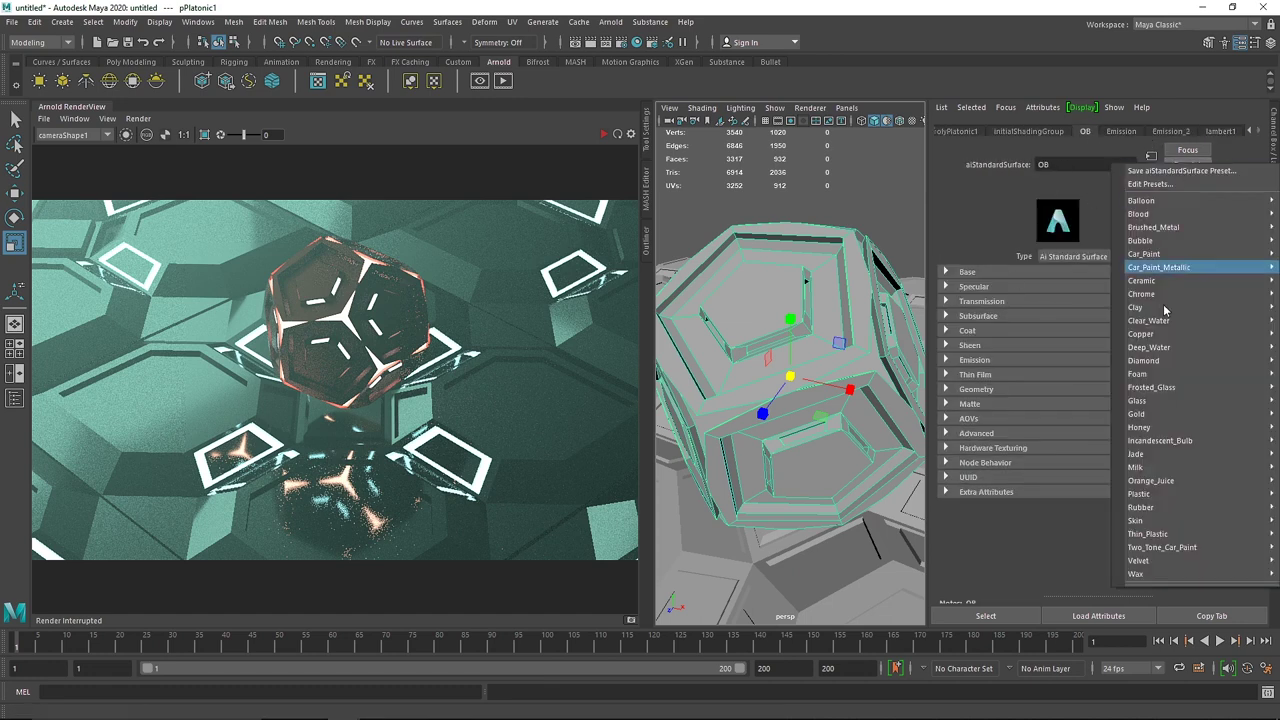
mouse_move(1152, 367)
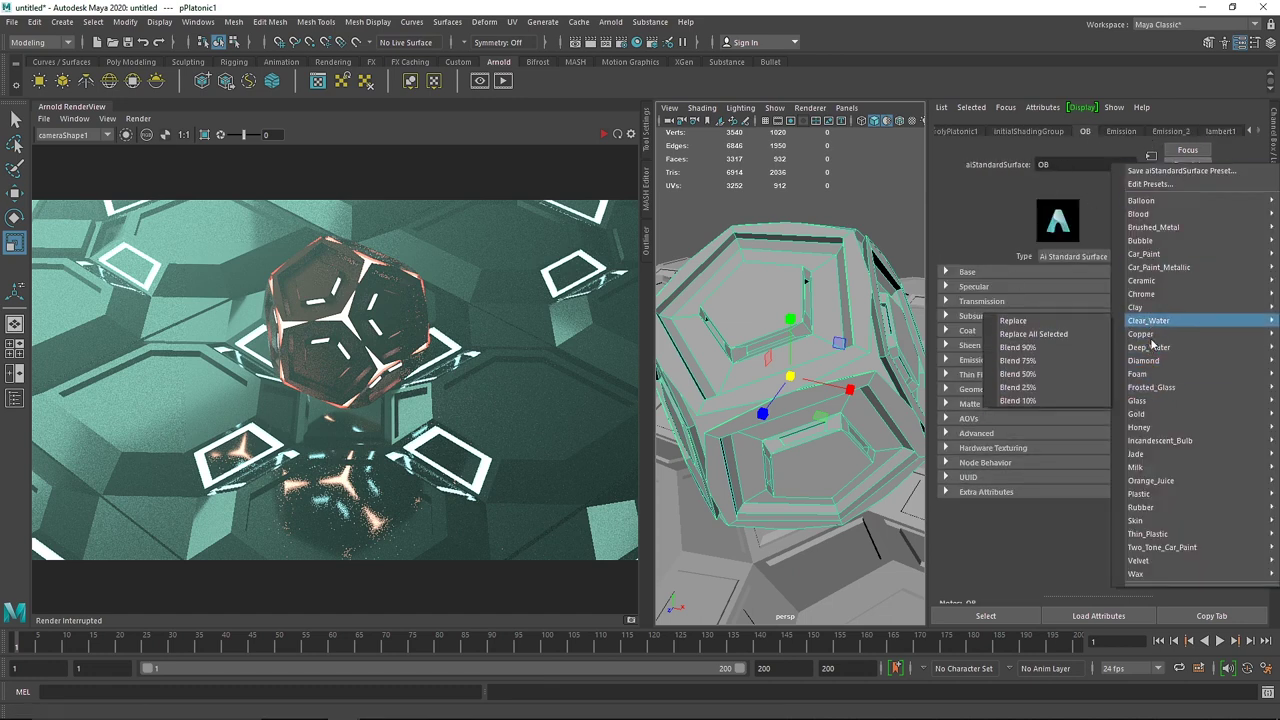
mouse_move(1138, 405)
click(1013, 400)
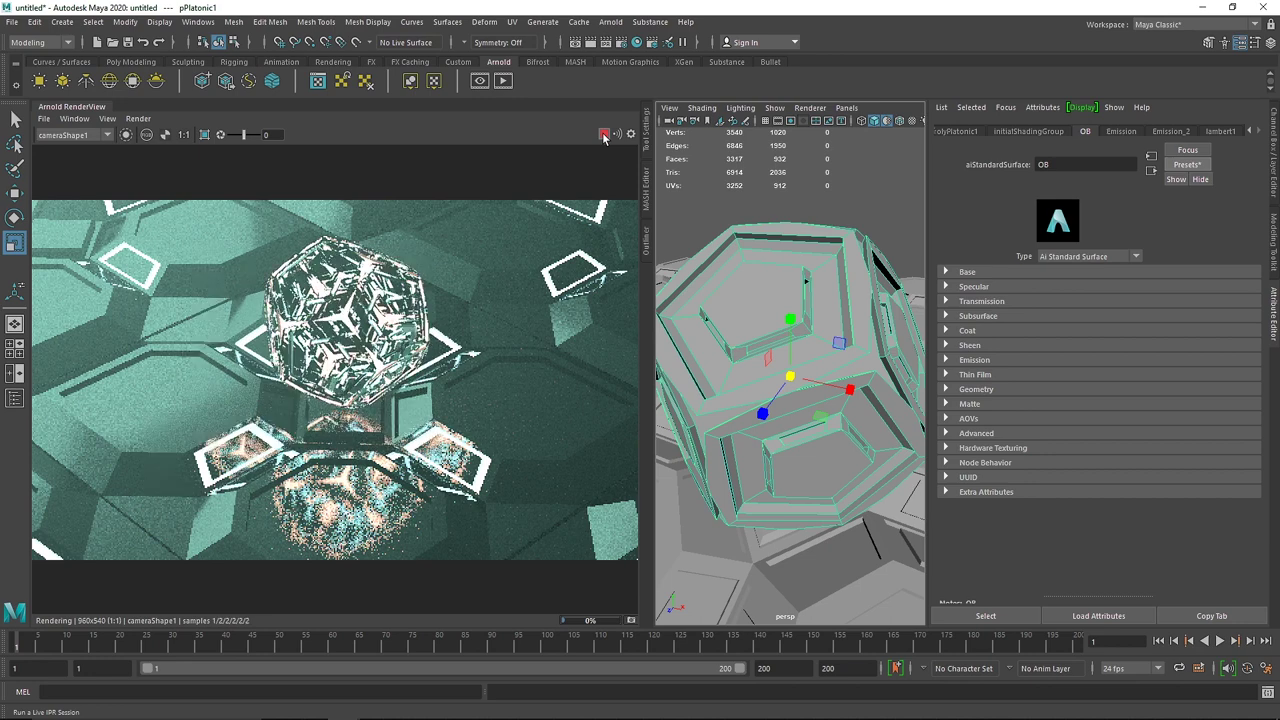
click(603, 134)
- Create a polygon sphere at the origin and turn it into an Arnold mesh light
click(112, 62)
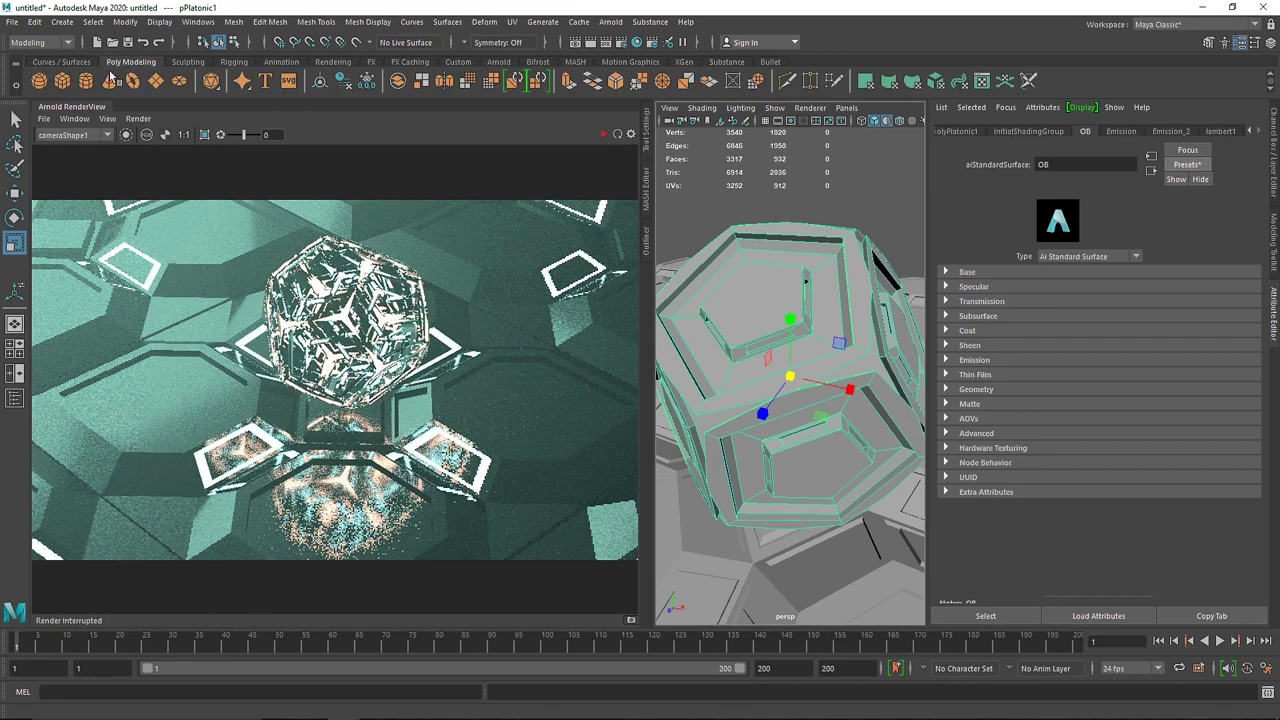
click(39, 81)
key(w)
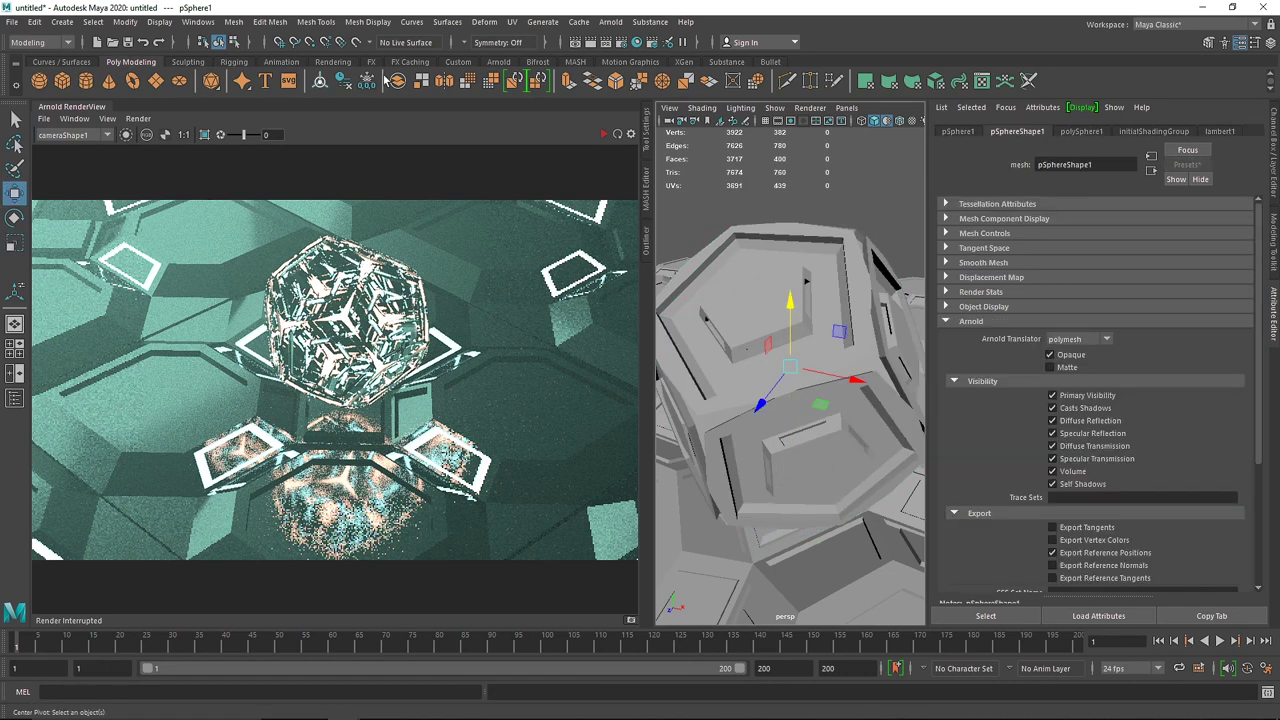
click(498, 62)
click(62, 80)
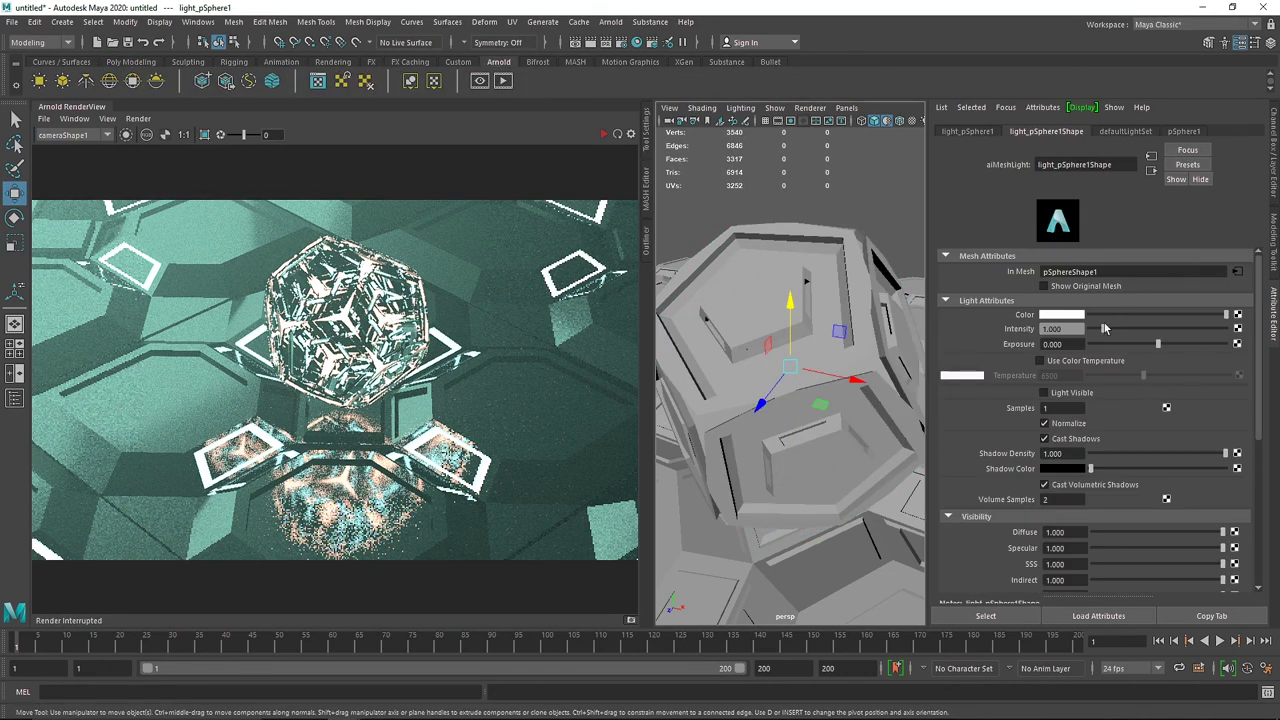
- Make the mesh light visible and raise its exposure through 2 to 4, restarting the live render
text(1)
key(Return)
text(2)
key(Return)
click(603, 135)
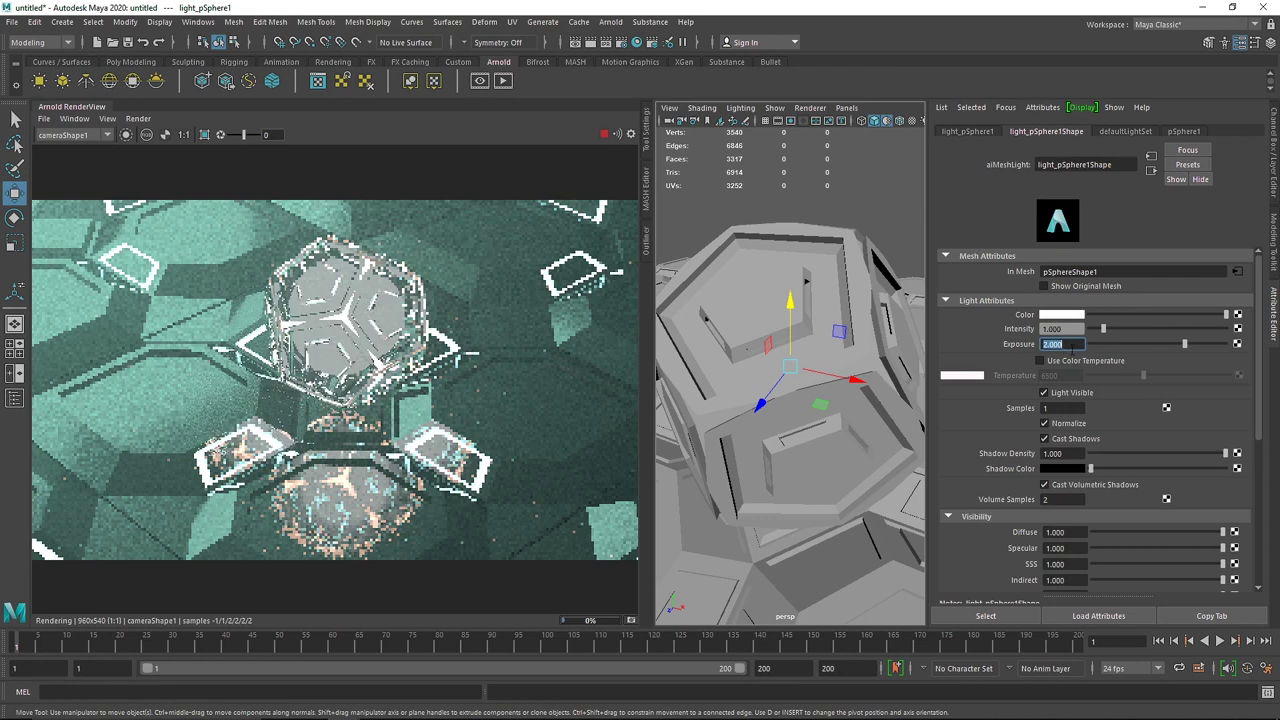
text(4)
key(Return)
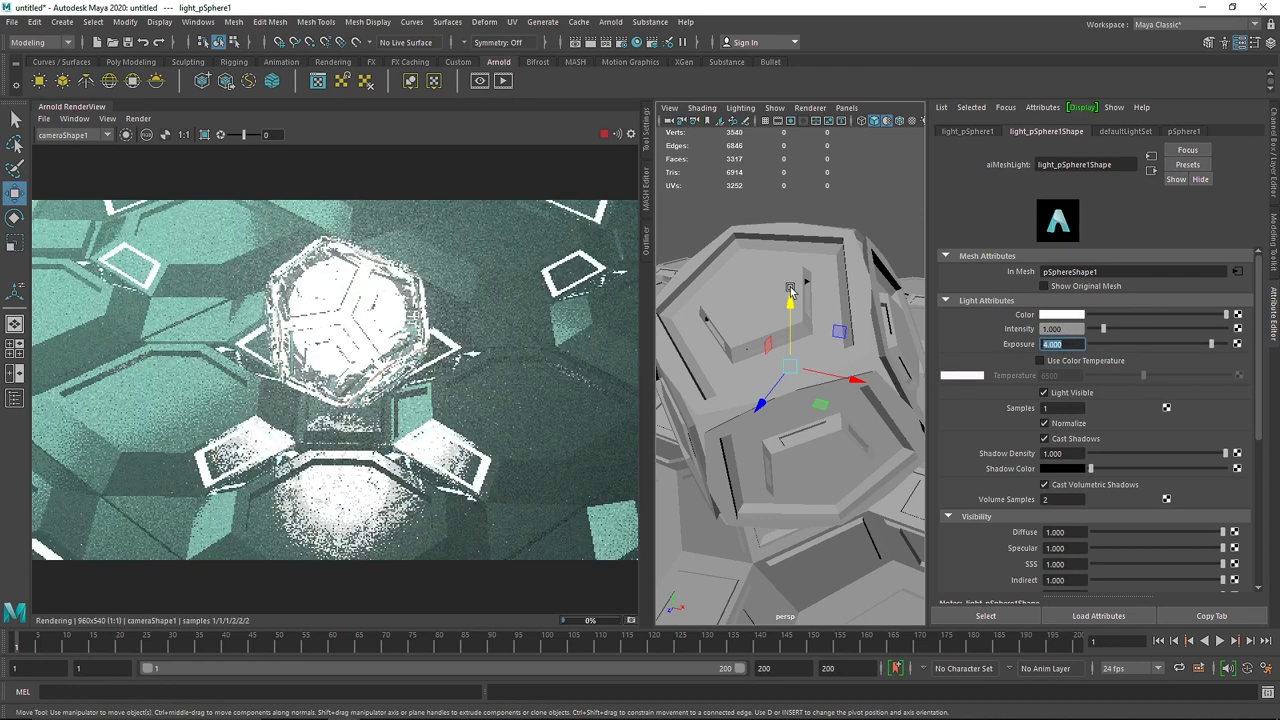
- Scale the mesh light down and enable its color temperature at about 12455
key(r)
drag(791, 363, 684, 360)
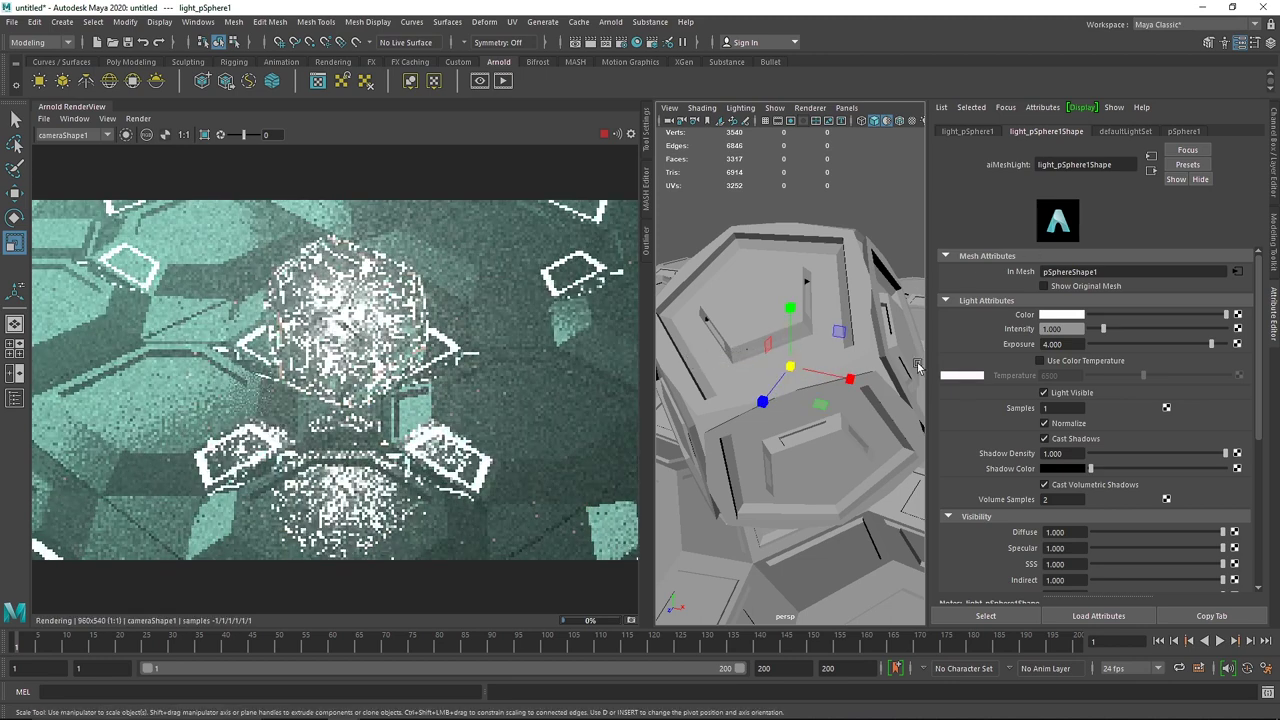
click(1073, 361)
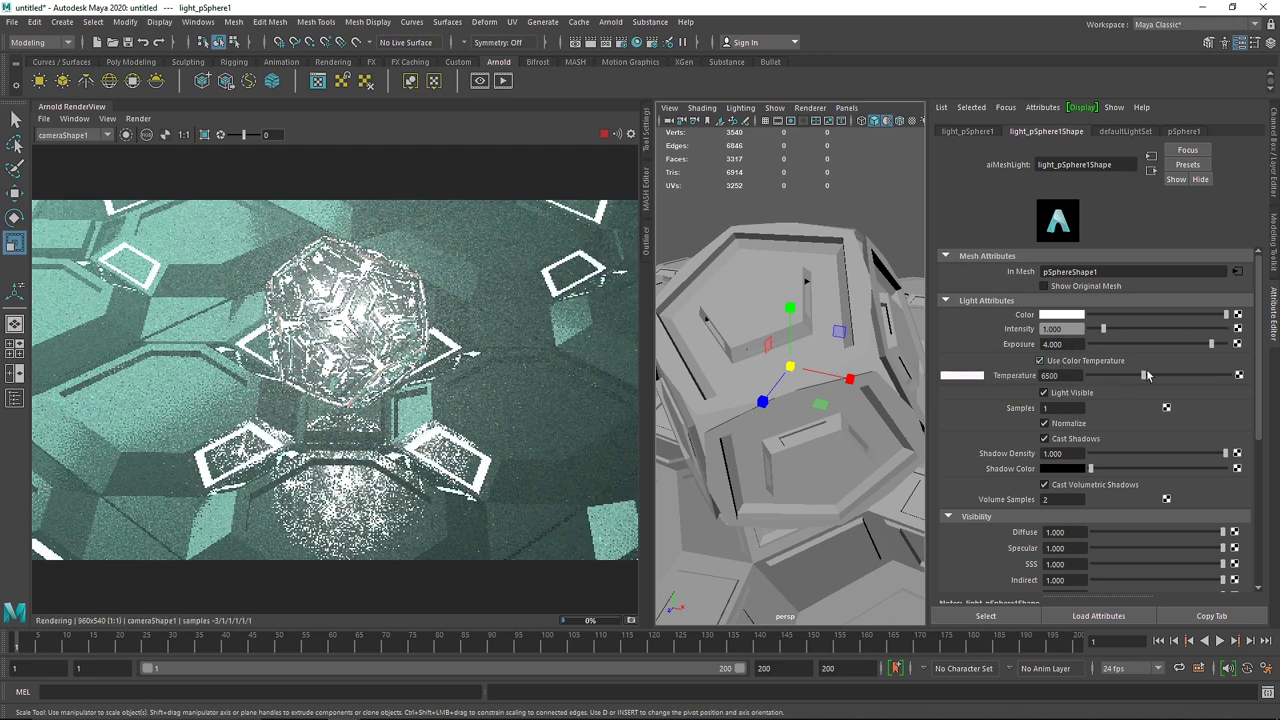
drag(1145, 376, 1213, 378)
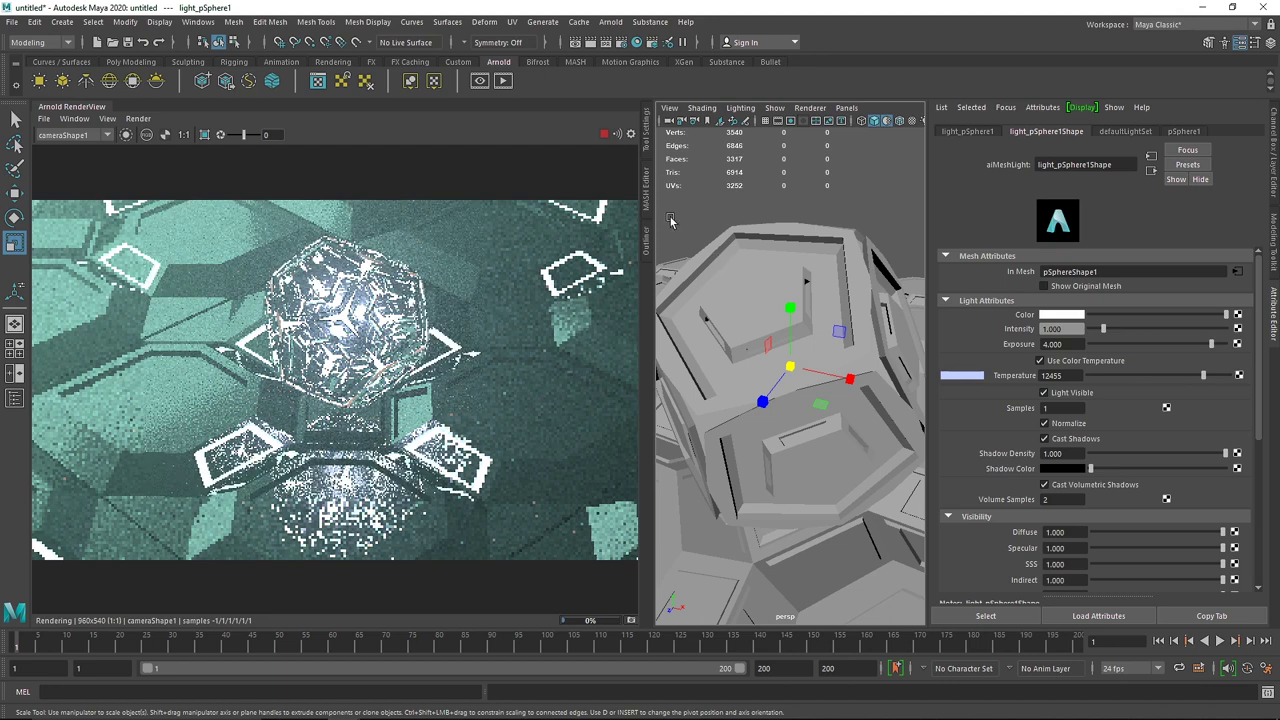
- Replace the dodecahedron's Emission_2 material with the Copper preset
click(718, 259)
click(1176, 133)
scroll(1175, 137, down, 15)
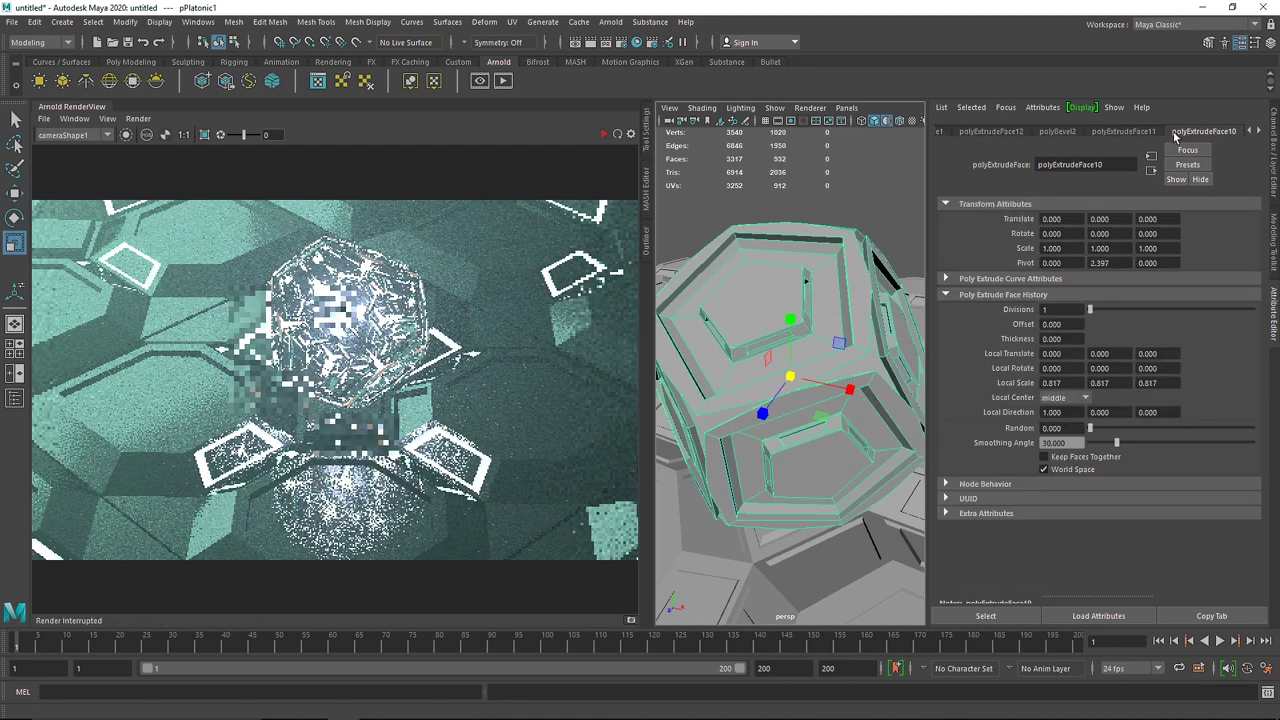
click(1172, 133)
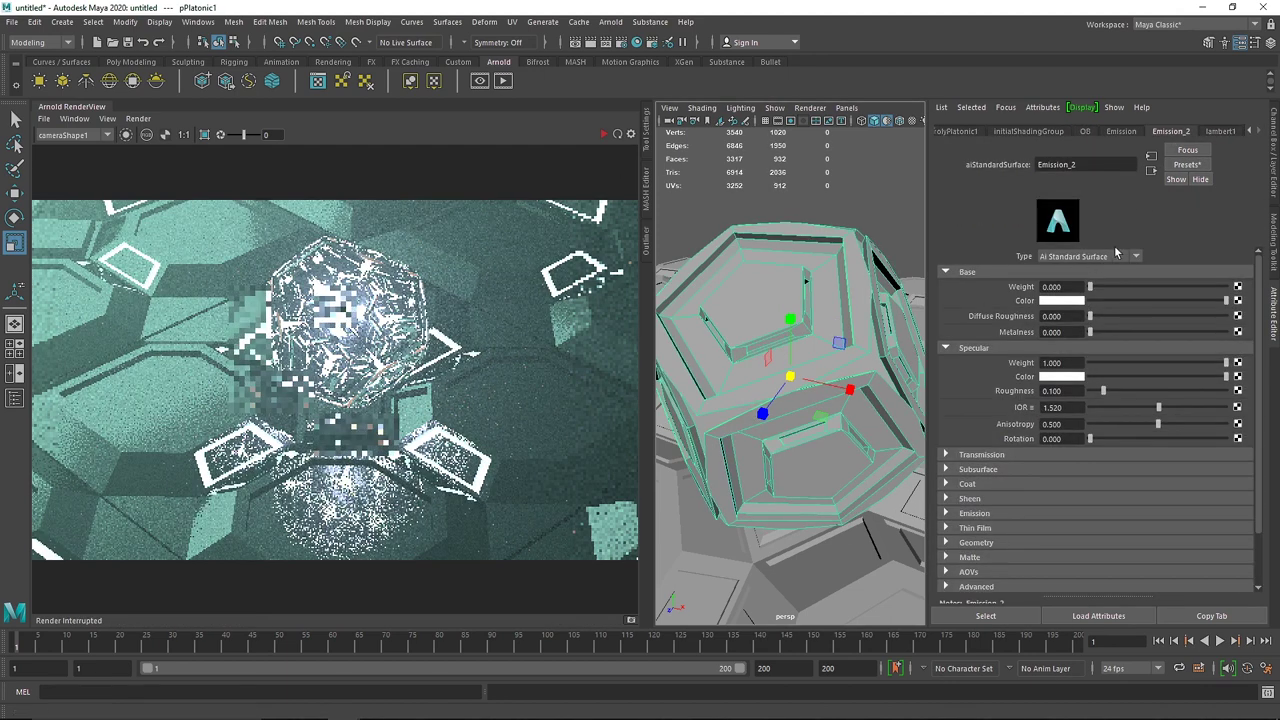
click(1187, 164)
mouse_move(1138, 343)
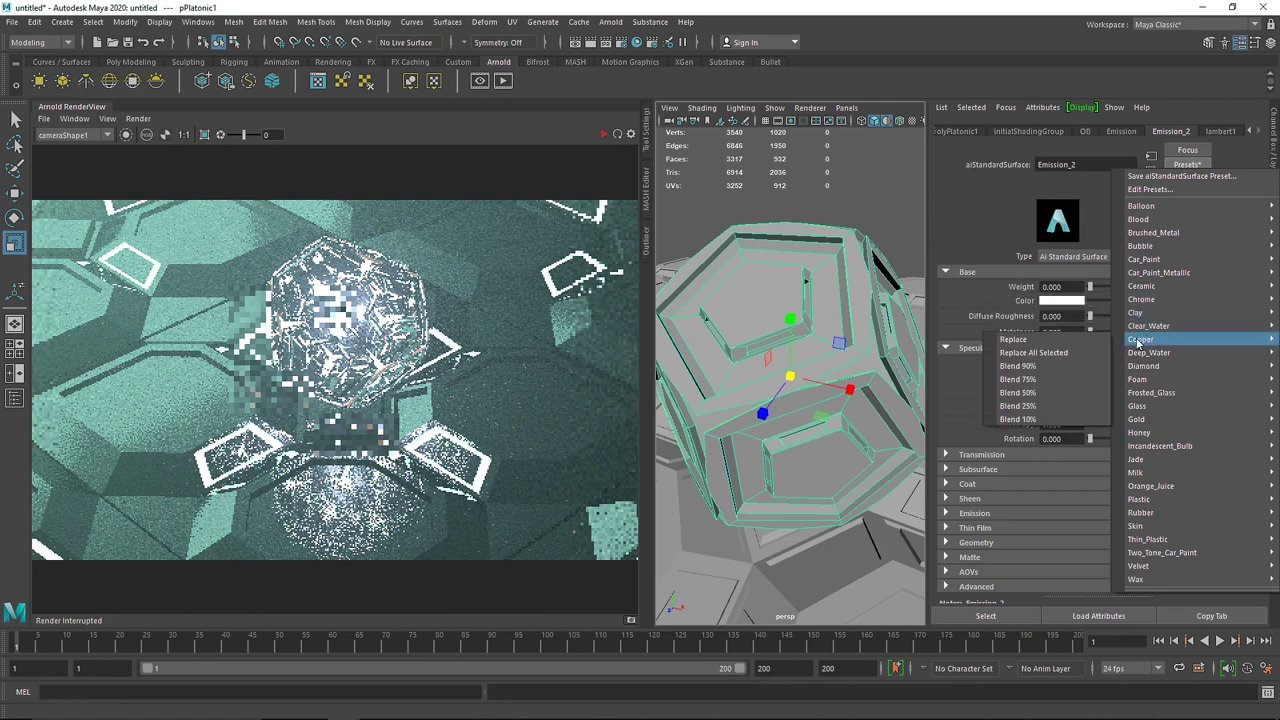
click(1013, 339)
click(1121, 133)
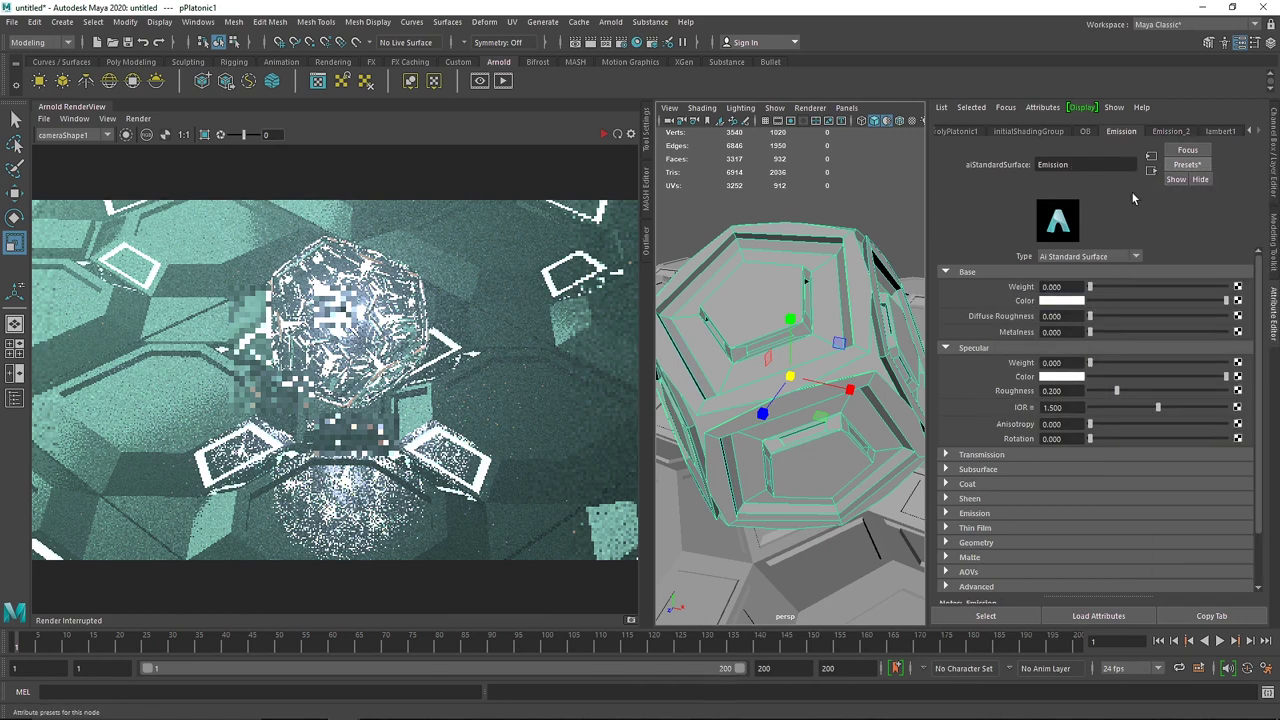
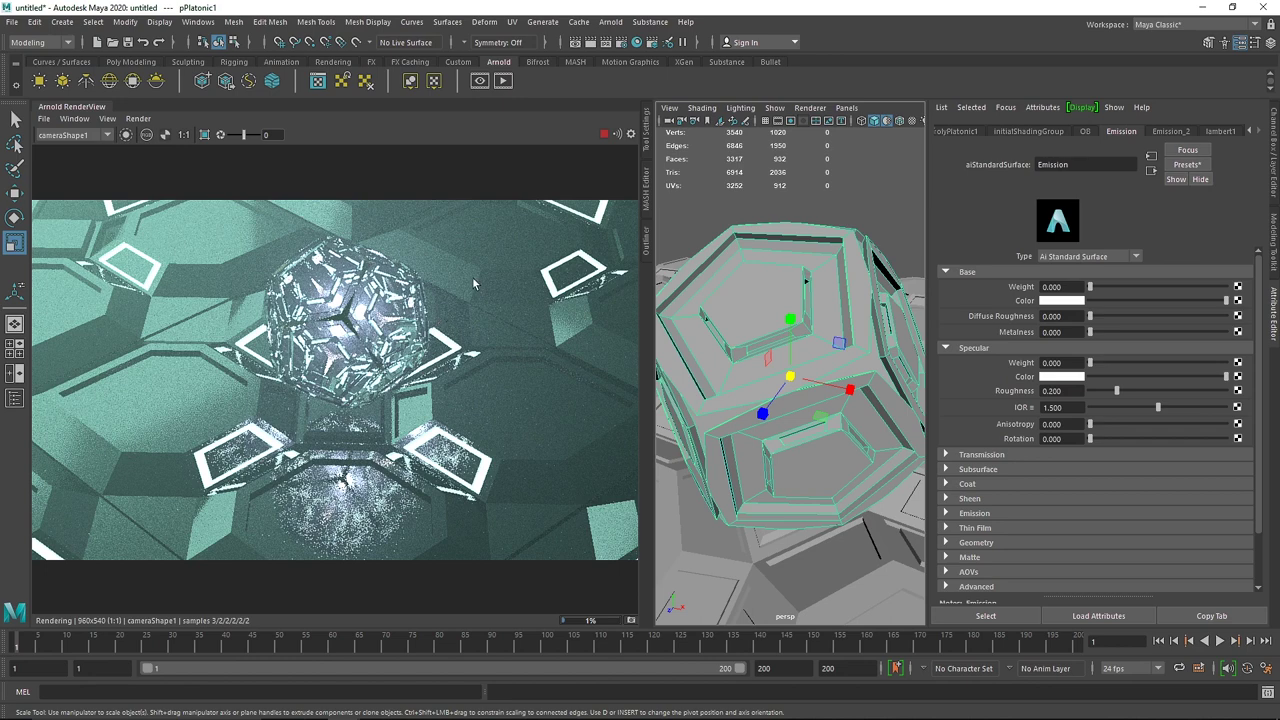
- Replace the dodecahedron's OB material with the Diamond preset and restart the live render
click(603, 133)
click(1085, 131)
click(1187, 164)
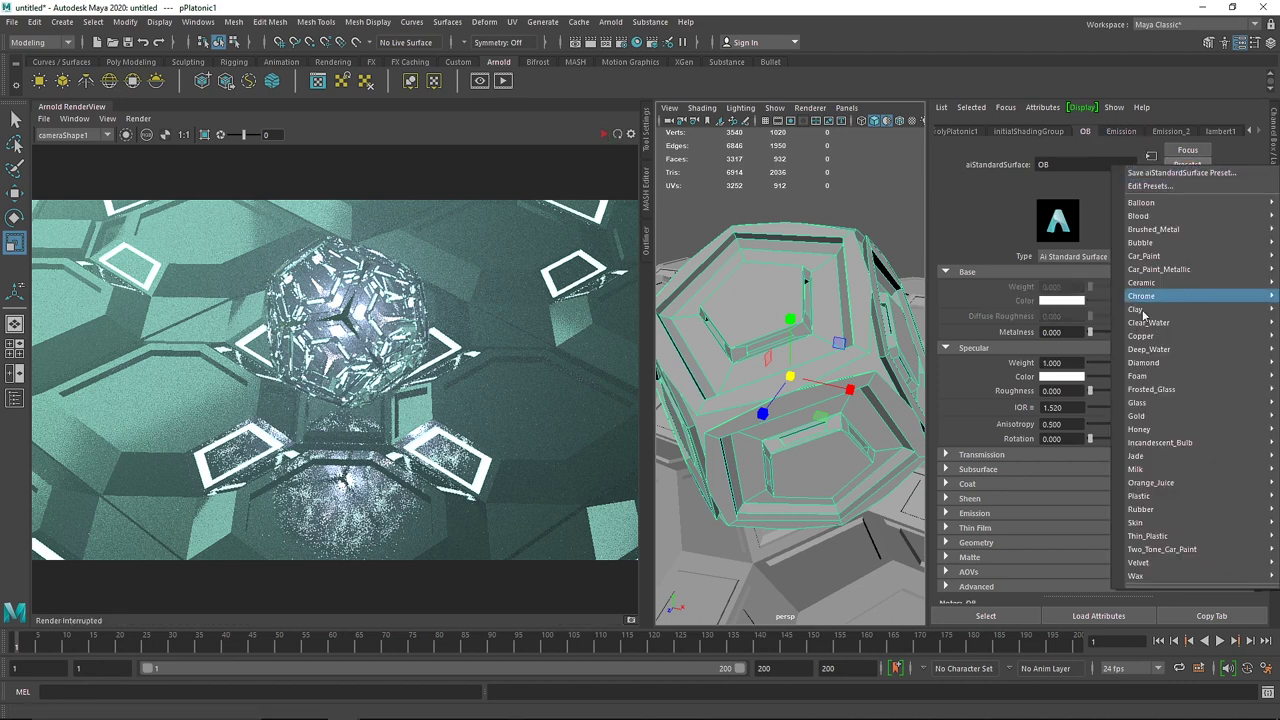
click(1143, 362)
click(604, 134)
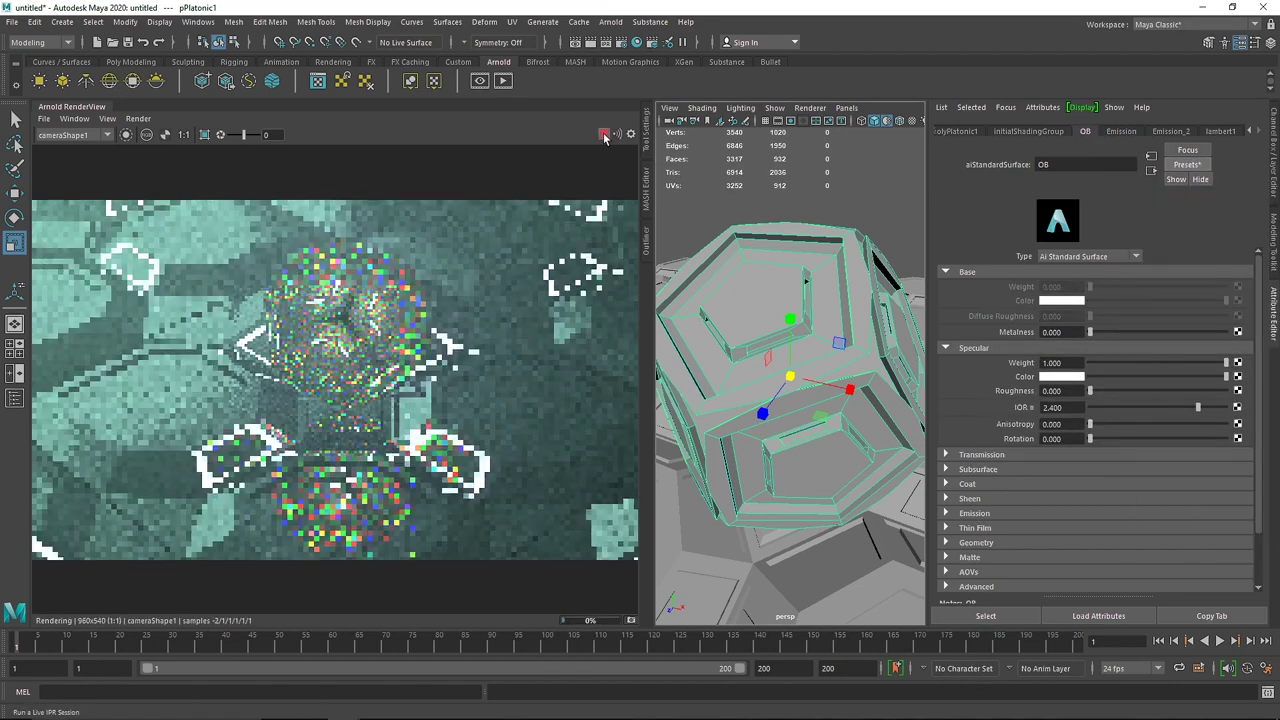
- Set the OB material's transmission Dispersion Abbe to 5 and stop the live render
click(982, 455)
click(1055, 543)
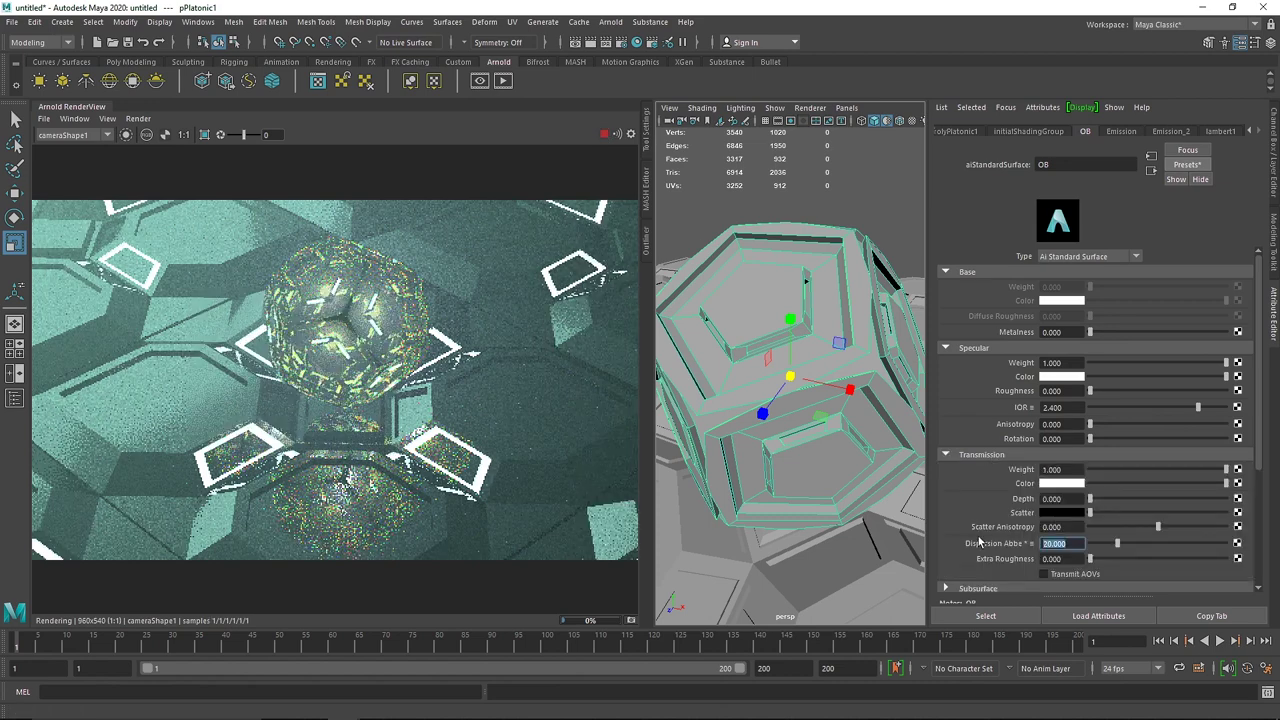
text(5)
key(Return)
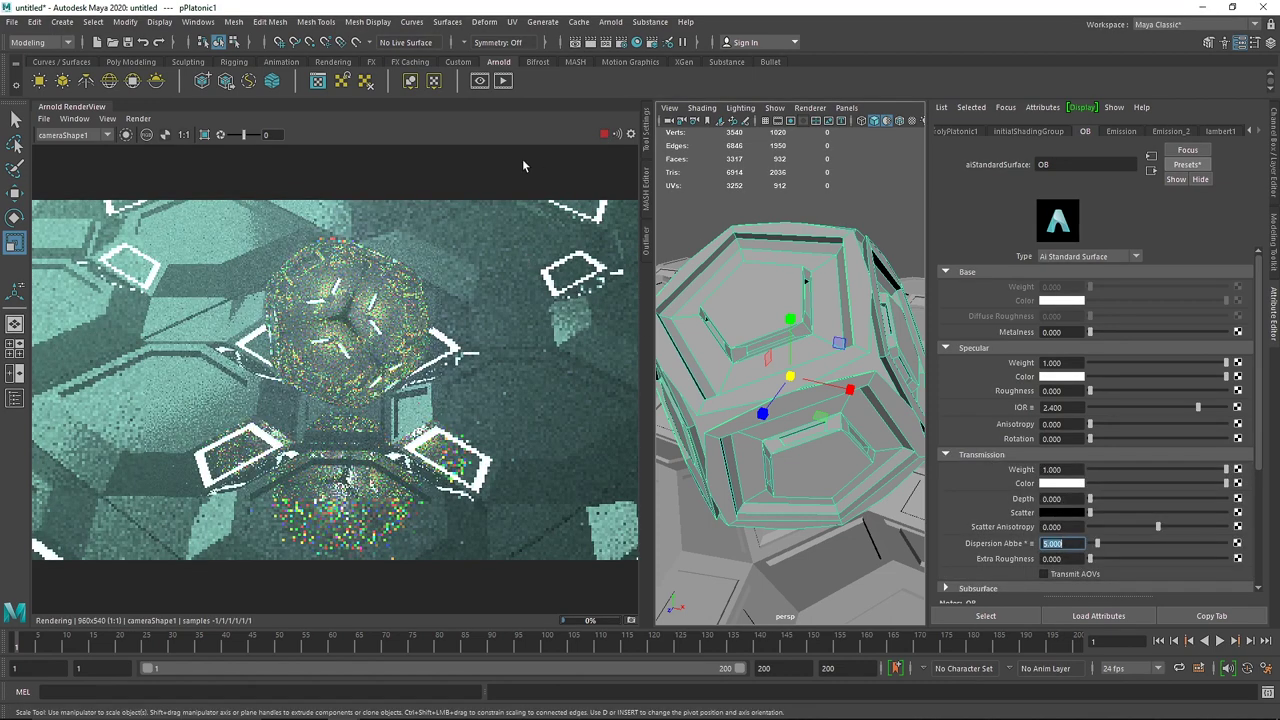
click(603, 136)
- Replace the OB material with the Frosted_Glass preset and restart the live render
click(1181, 171)
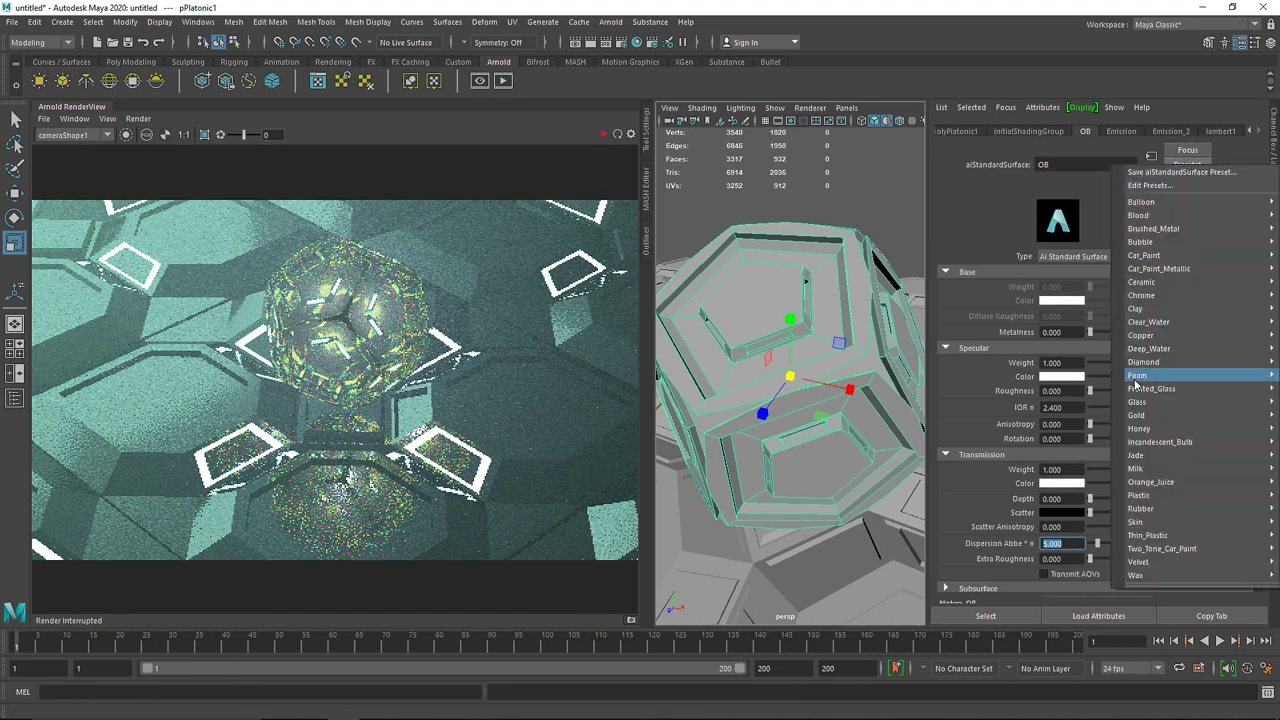
mouse_move(1150, 380)
click(1071, 388)
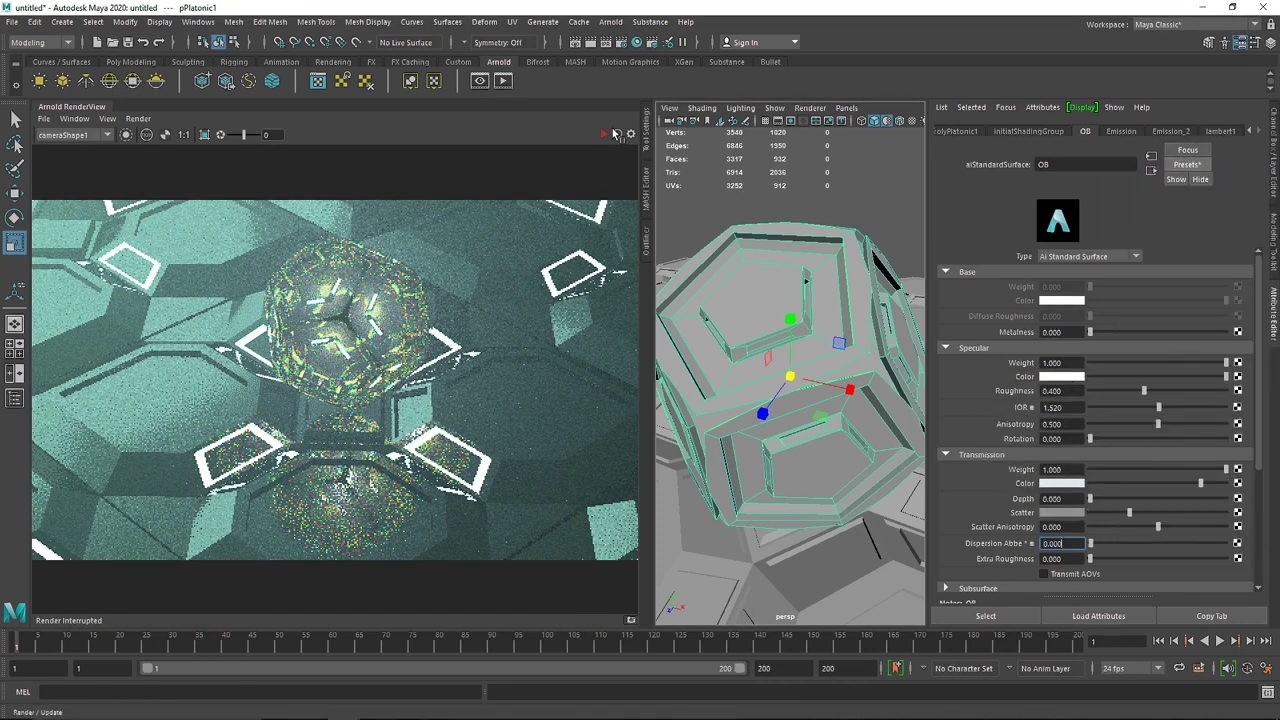
click(603, 134)
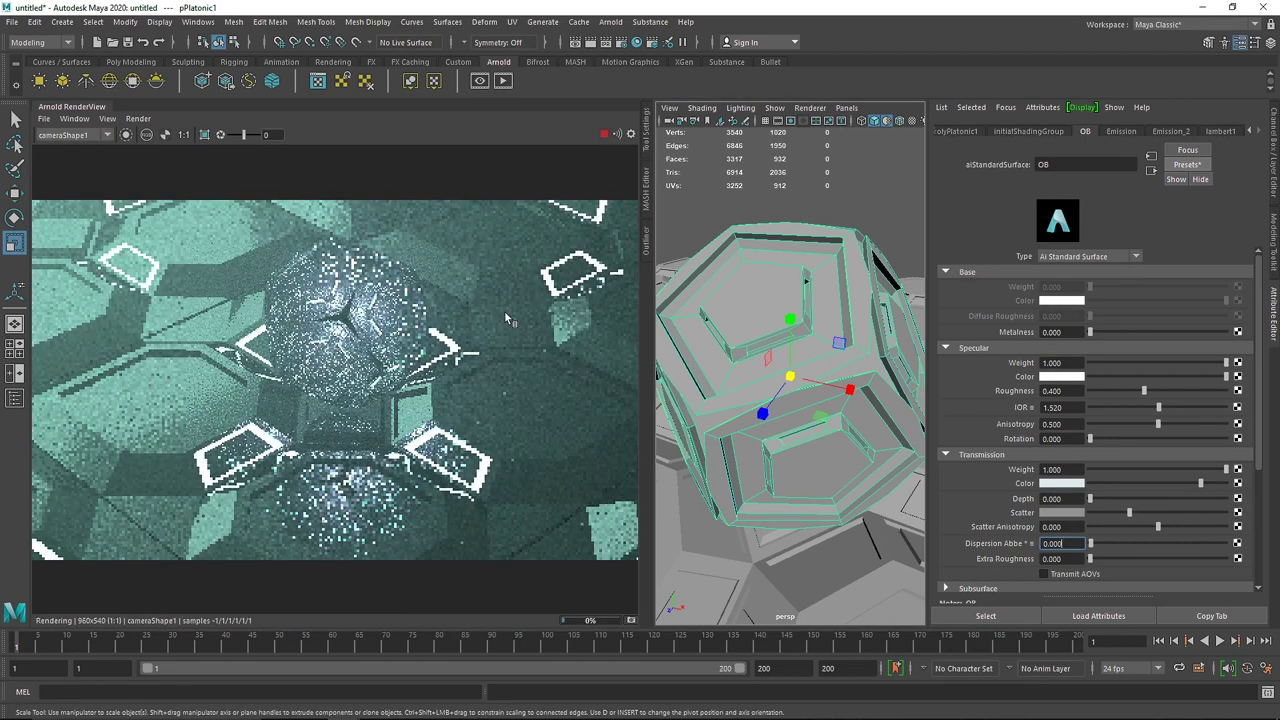
- Replace the dodecahedron's OB material with the Glass preset and close the render view
click(1186, 164)
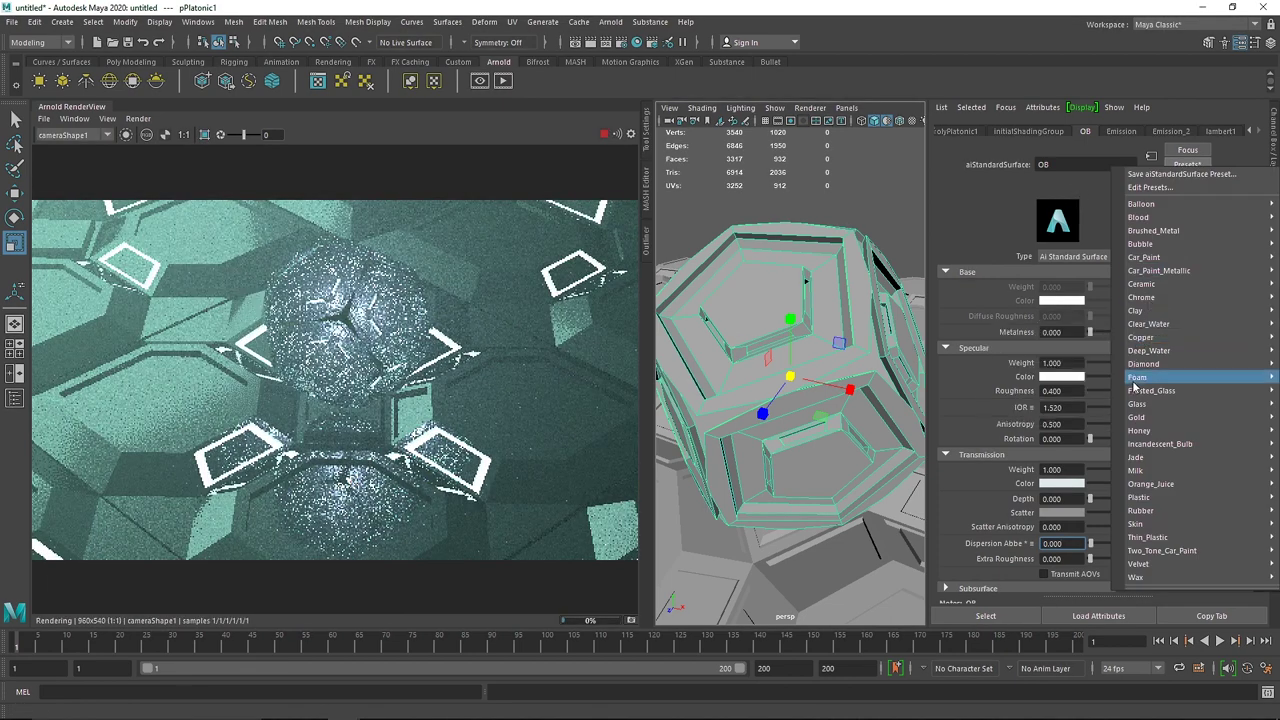
mouse_move(1135, 404)
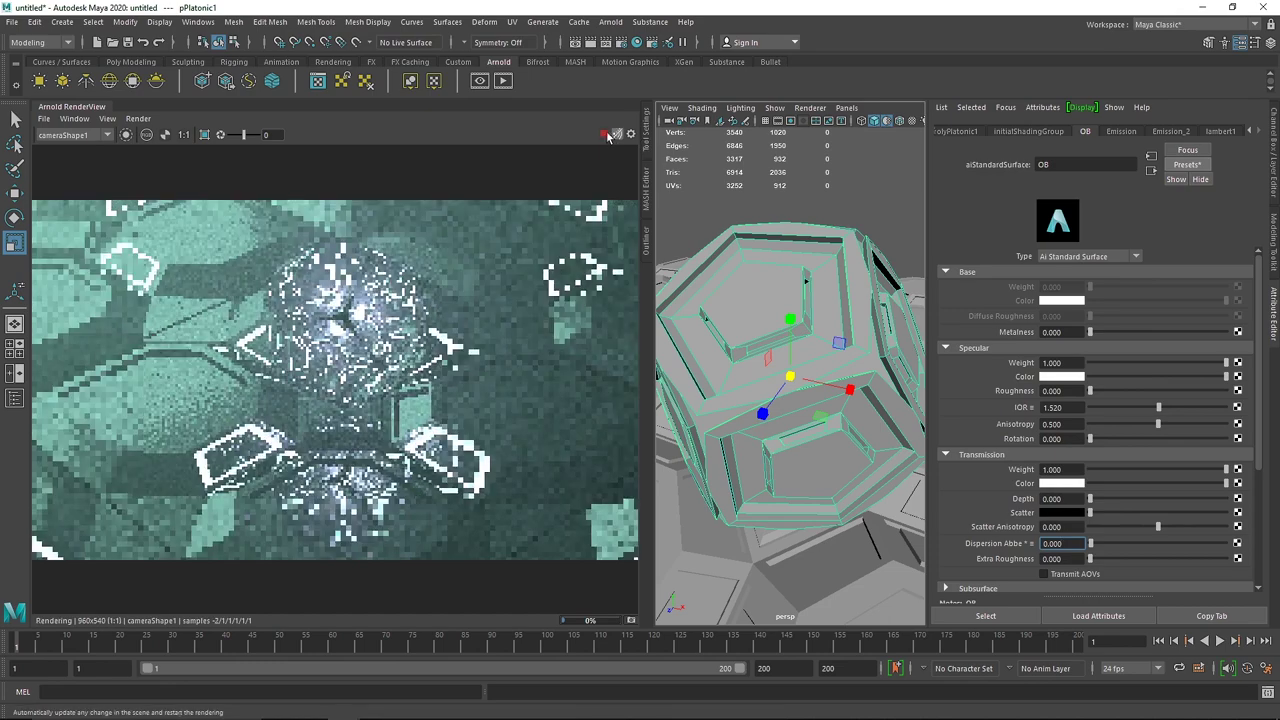
right_click(80, 105)
click(97, 157)
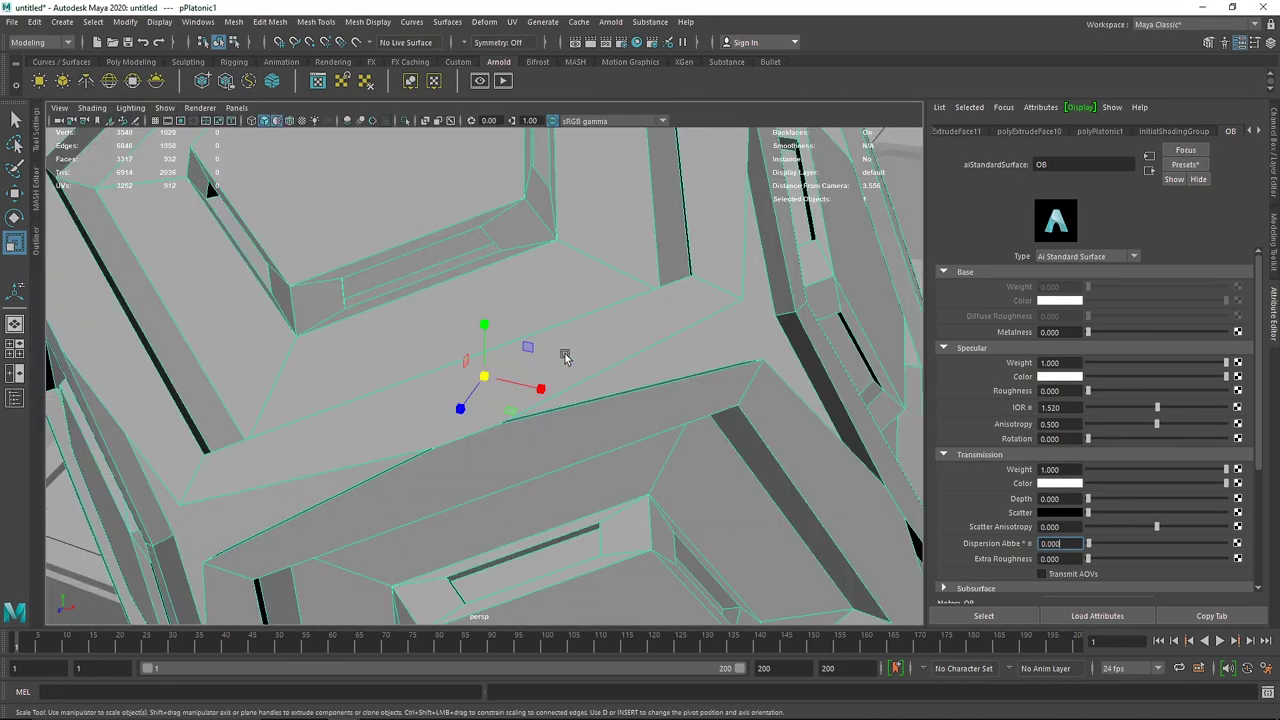
- Select the large octagonal face of a tile and all similar faces across the tile grid
scroll(563, 351, down, 8)
scroll(582, 367, up, 6)
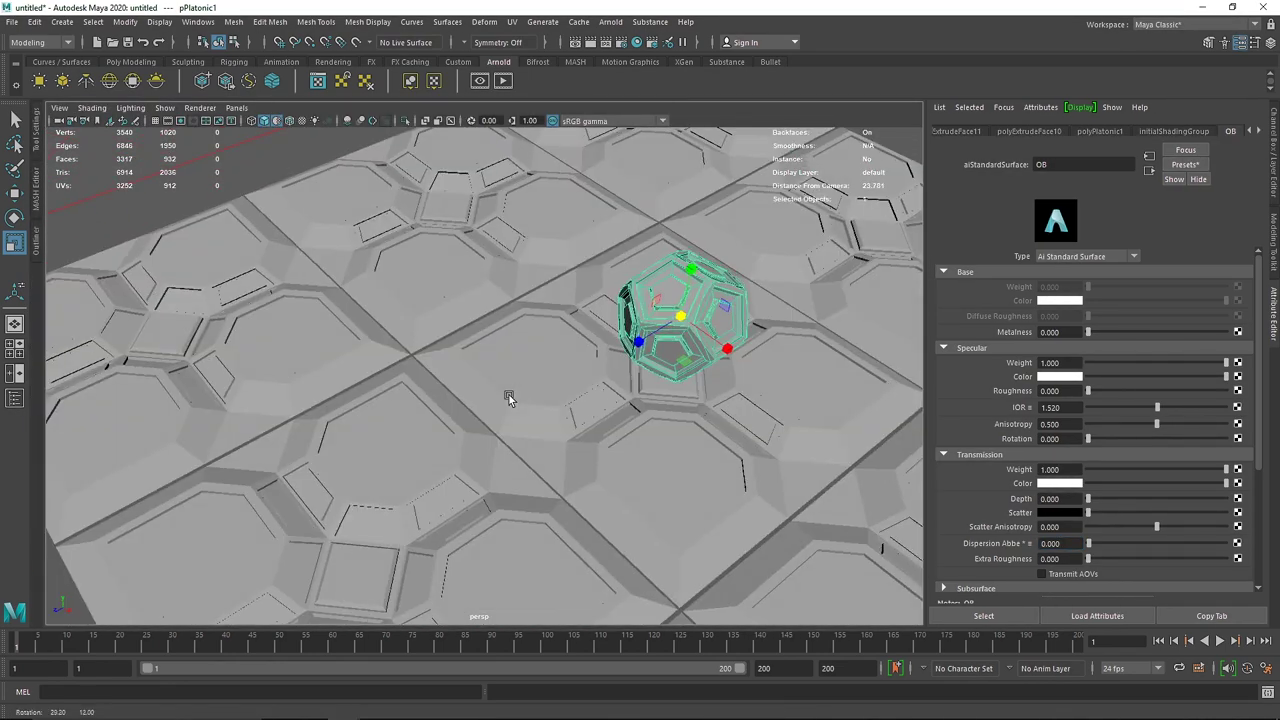
mouse_move(486, 334)
right_down()
mouse_move(491, 314)
mouse_move(495, 335)
right_up()
click(495, 335)
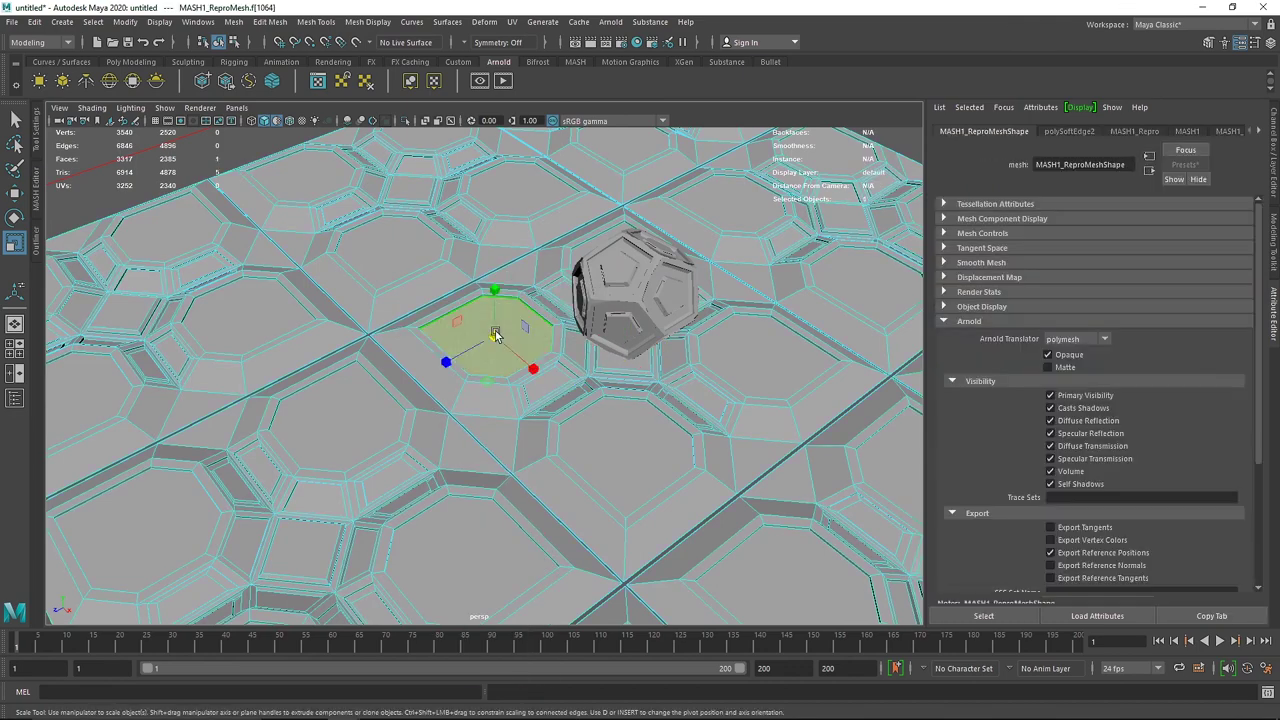
click(131, 61)
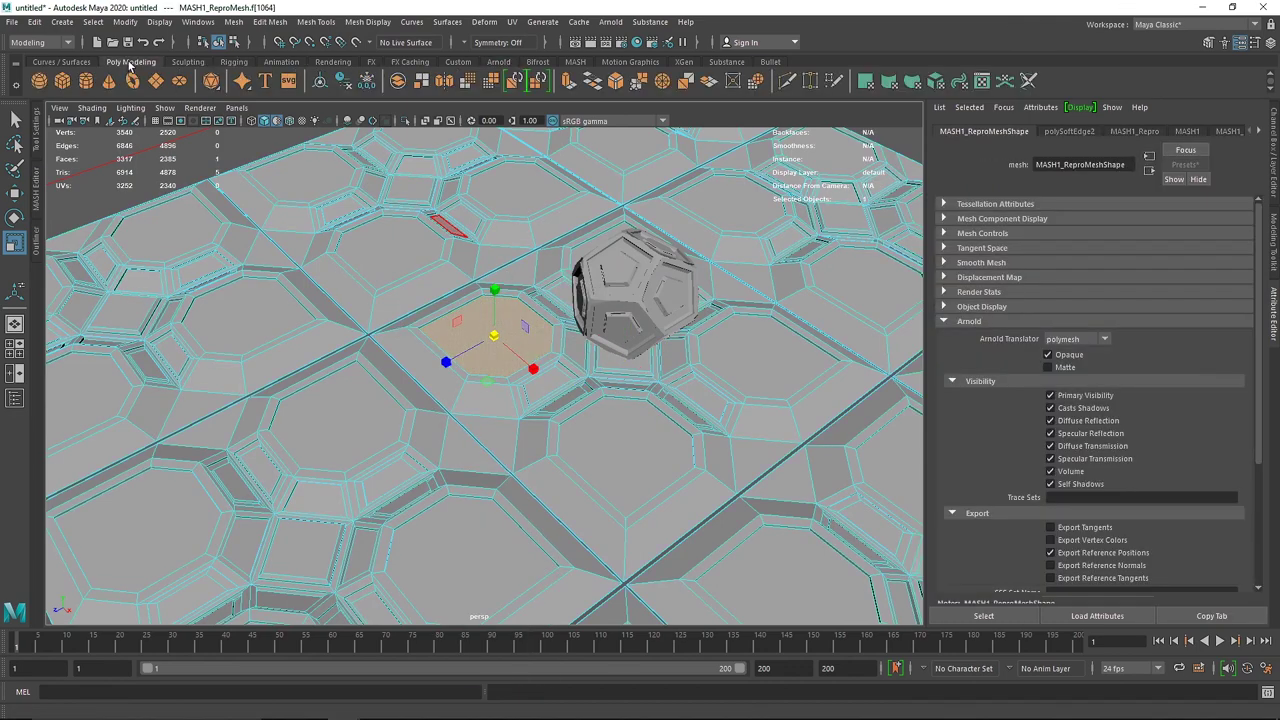
click(92, 21)
click(131, 115)
alt+middle_drag(553, 255, 503, 254)
alt+drag(503, 254, 518, 250)
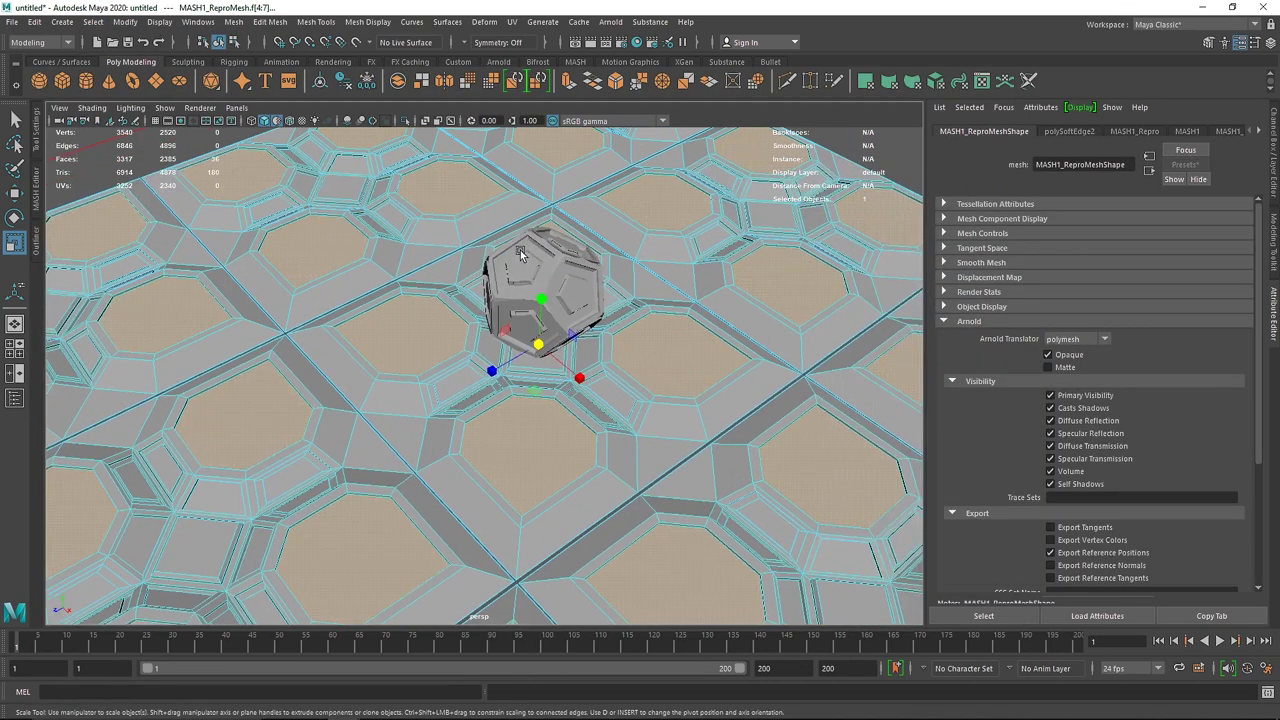
- Extrude the selected octagonal faces inward with an offset of 0.9
key(ctrl+e)
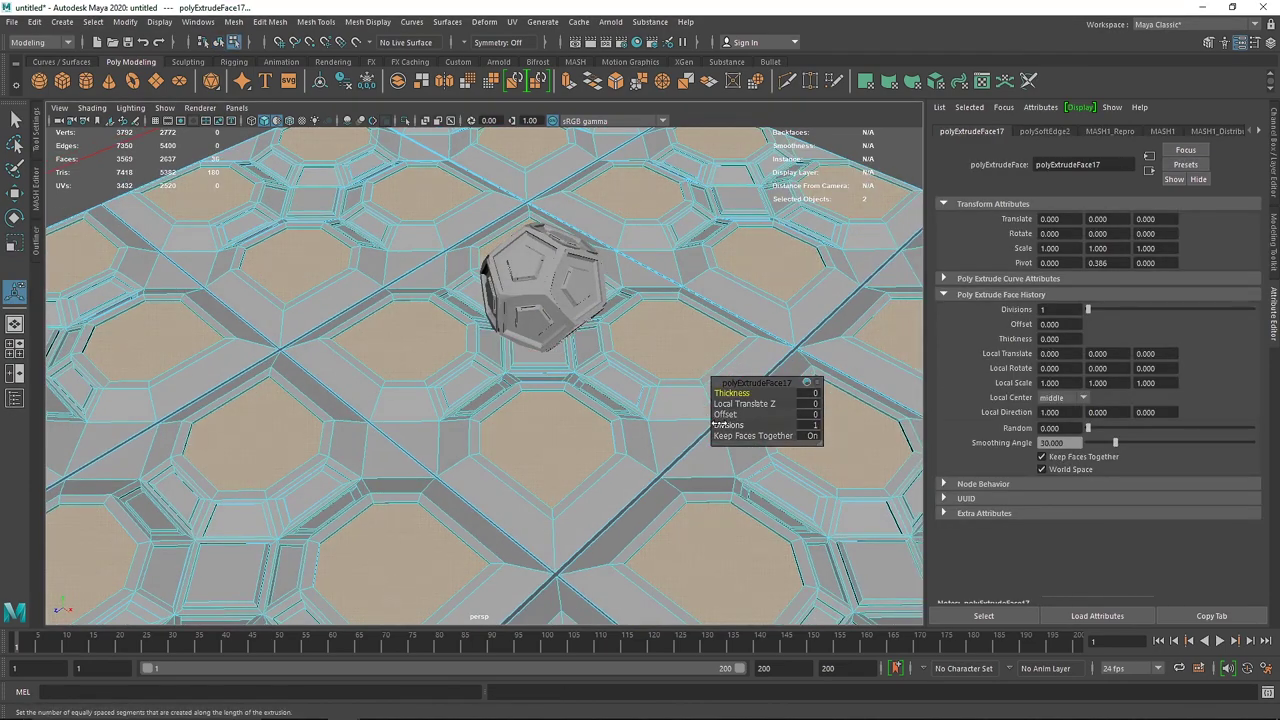
drag(731, 414, 732, 414)
middle_drag(728, 414, 727, 414)
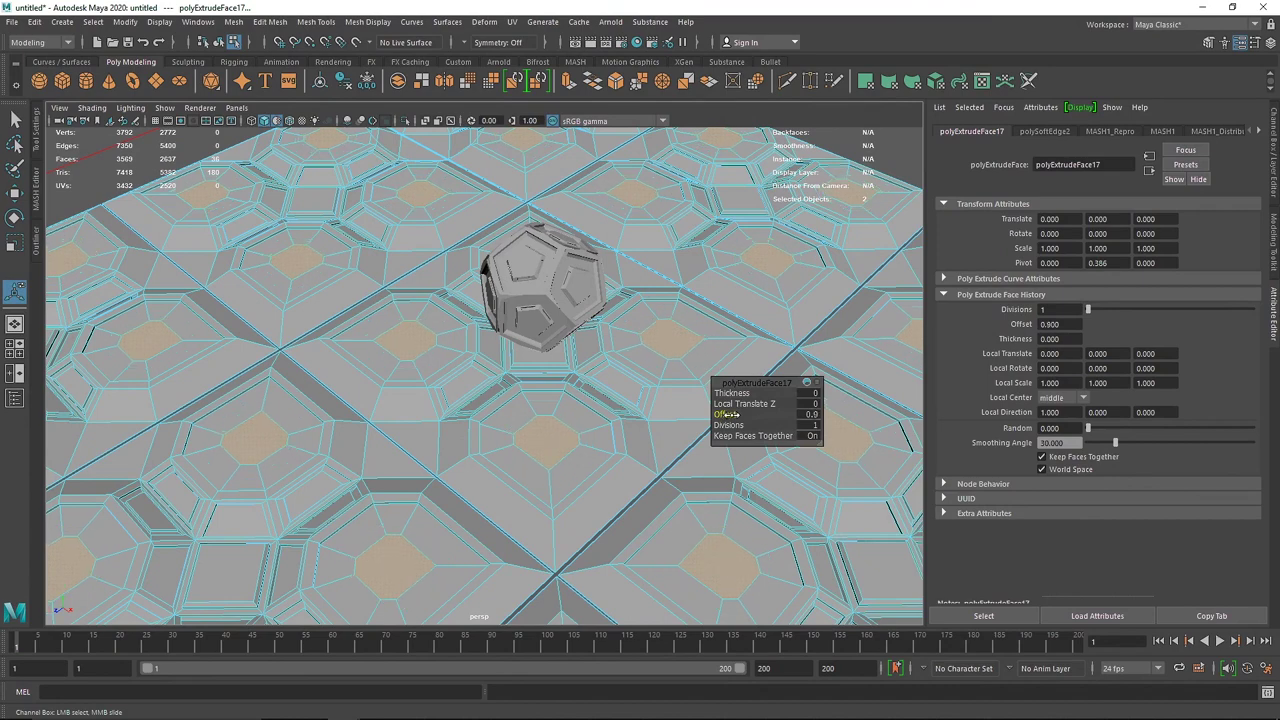
- Select the ring of faces around an inset octagon and all similar rings, and extrude each face individually with an inward offset
click(603, 432)
double_click(603, 432)
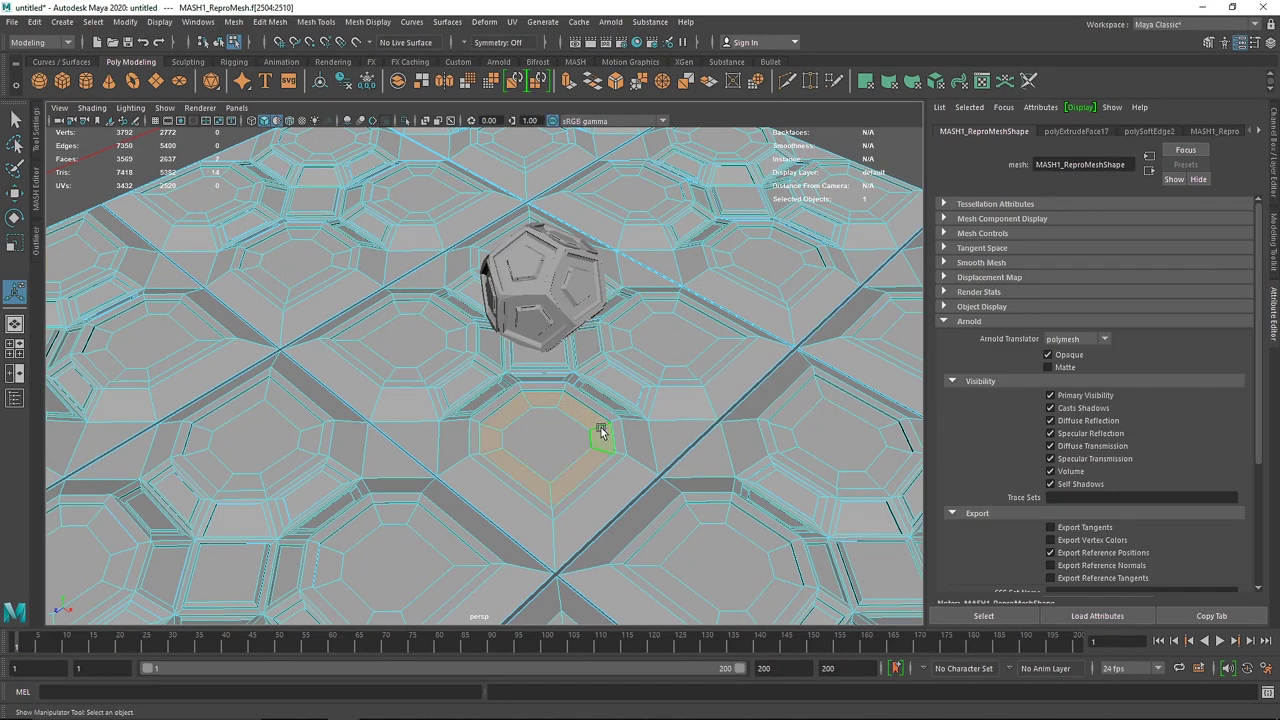
click(93, 21)
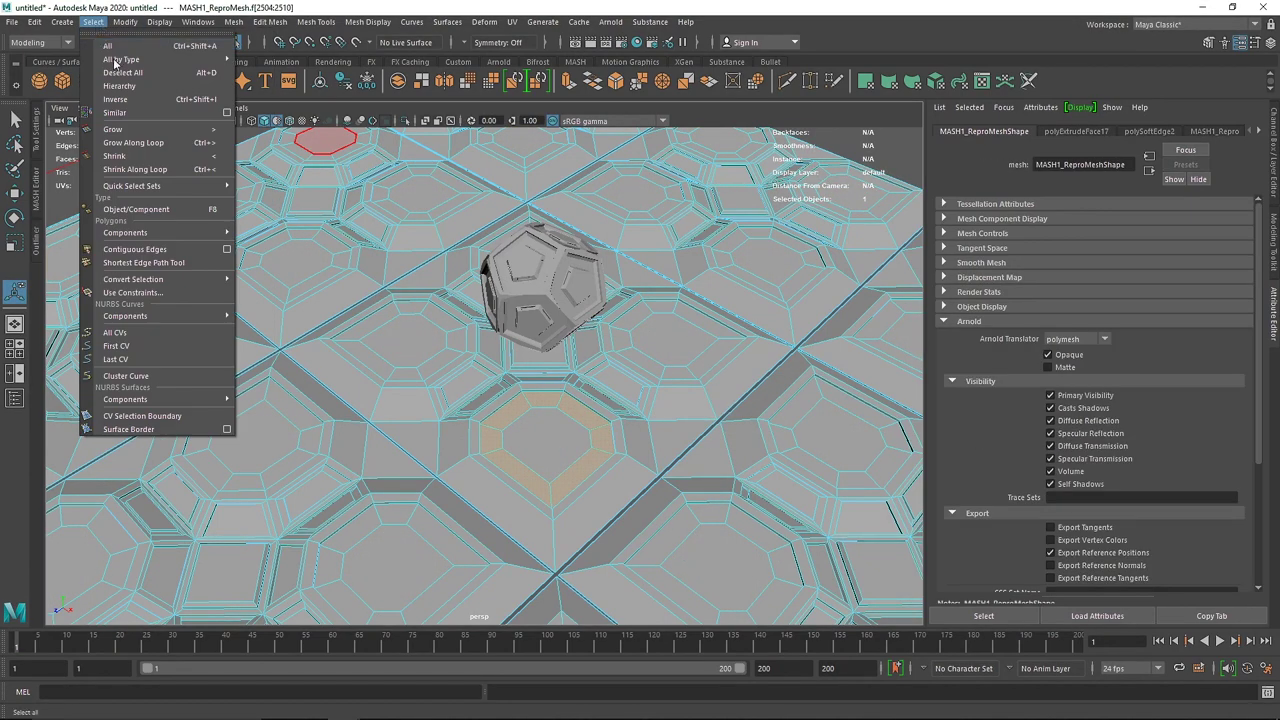
click(114, 112)
key(ctrl+e)
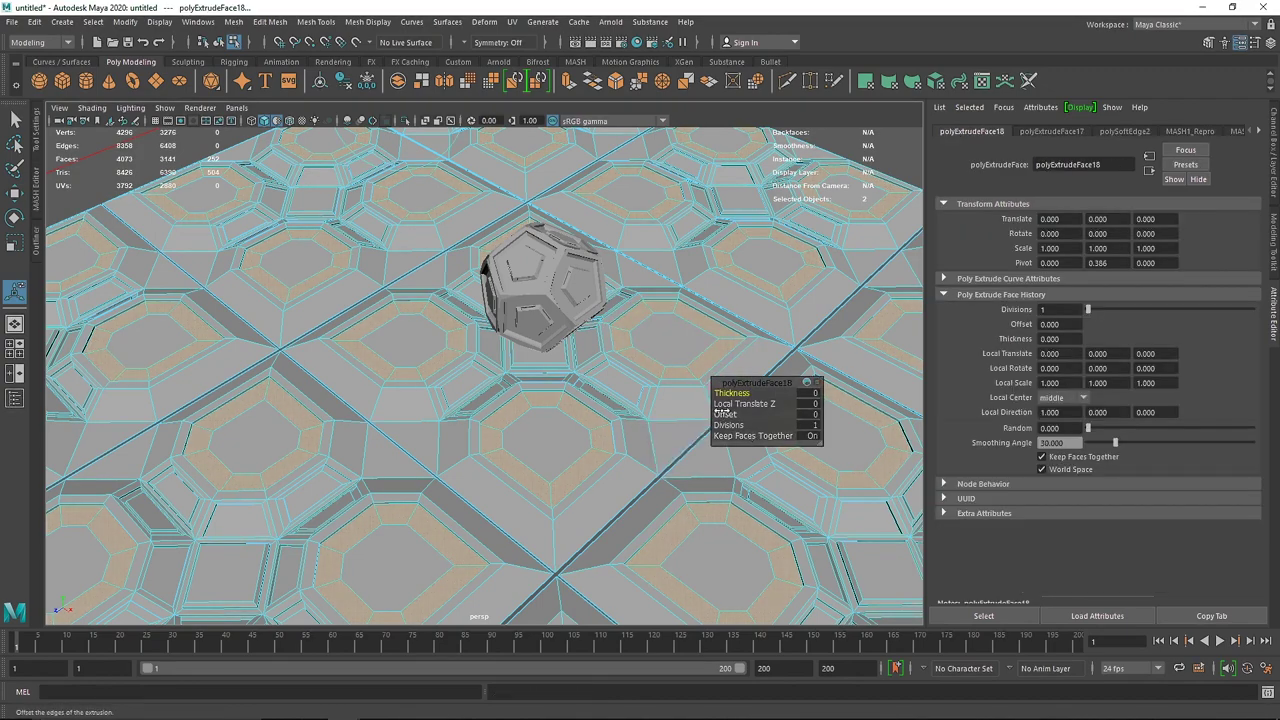
mouse_move(725, 415)
mouse_down()
mouse_move(706, 436)
mouse_move(733, 414)
mouse_up()
- Extrude the inset ring panels vertically and bevel them with a fraction of 0.5
key(ctrl+e)
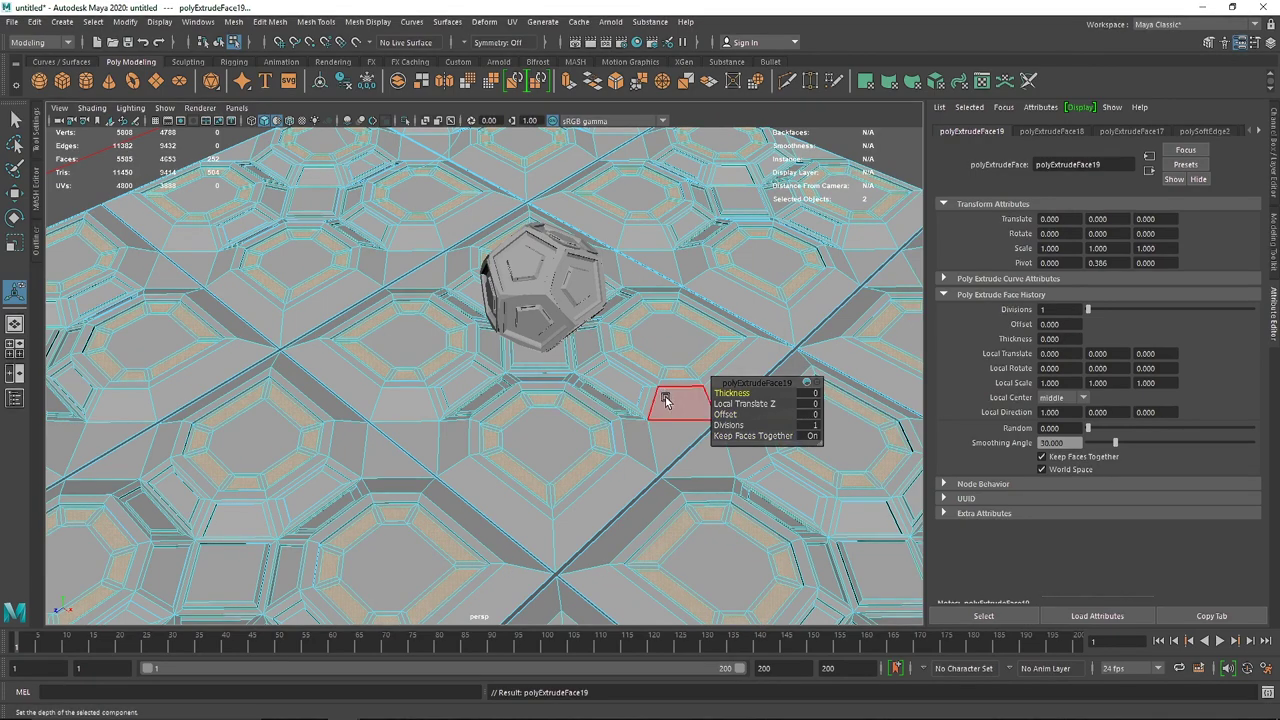
key(w)
mouse_move(545, 310)
mouse_down()
mouse_move(527, 262)
mouse_move(530, 295)
mouse_up()
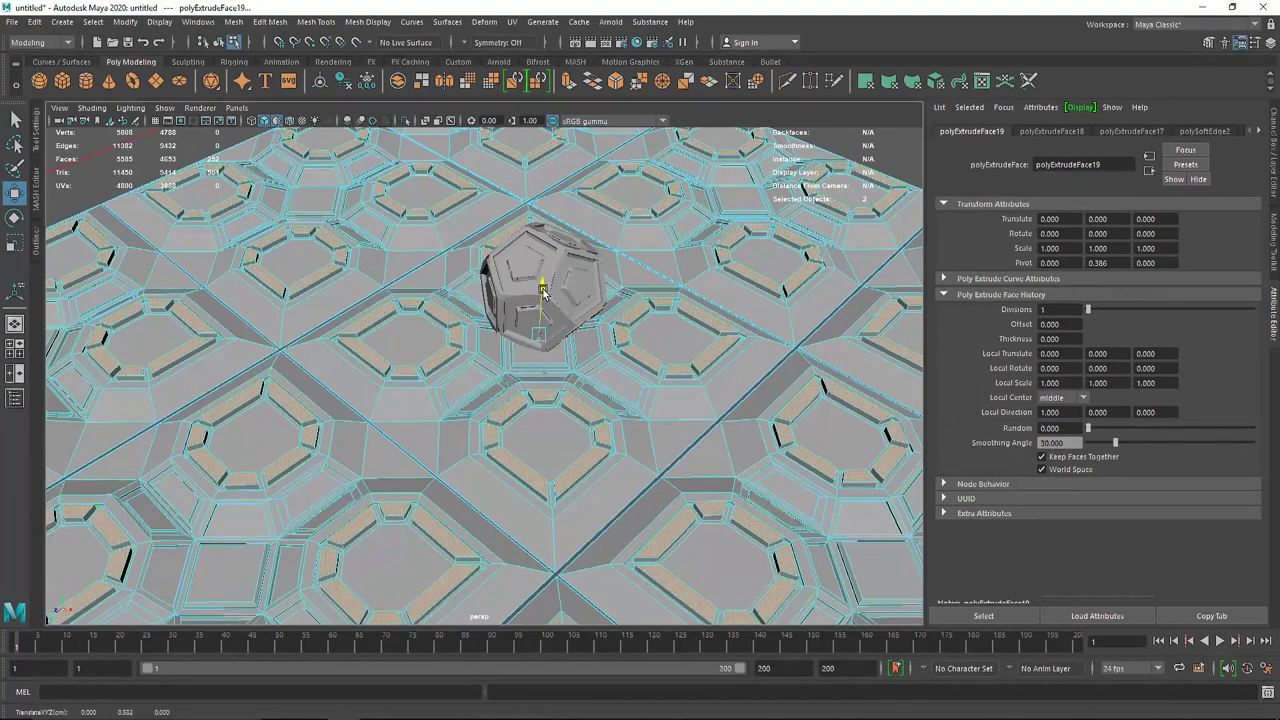
shift+right_drag(541, 363, 602, 373)
- Select the central face of a tile and all similar faces, and extrude them with Keep Faces Together off and an offset of 0.4
scroll(599, 405, up, 5)
alt+drag(599, 405, 634, 420)
alt+middle_drag(634, 420, 503, 331)
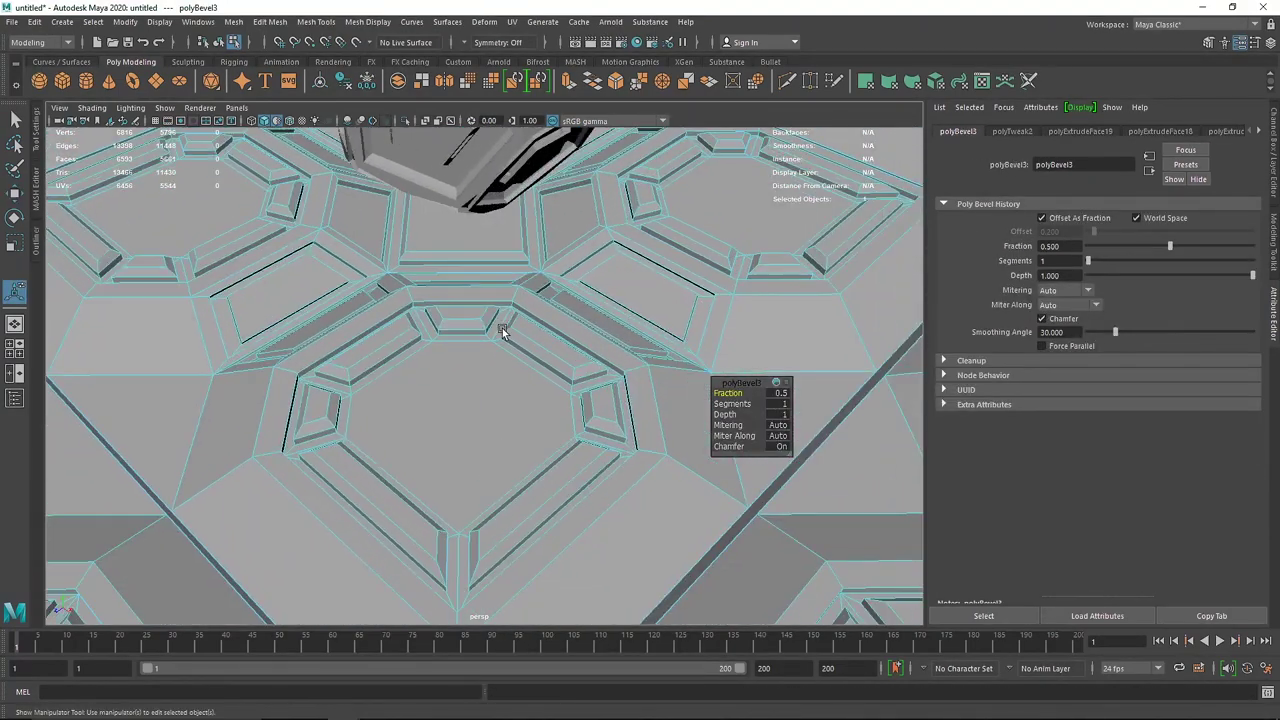
click(465, 382)
key(ctrl+e)
key(ctrl+z)
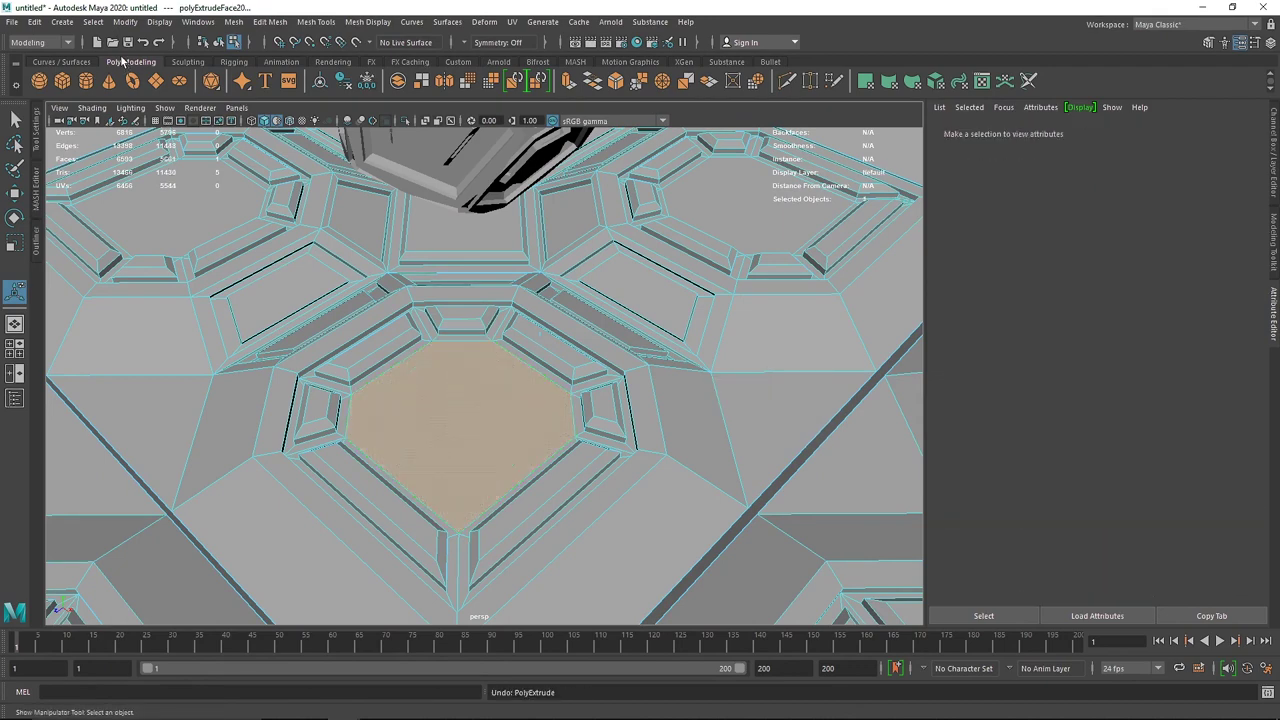
click(92, 21)
click(118, 97)
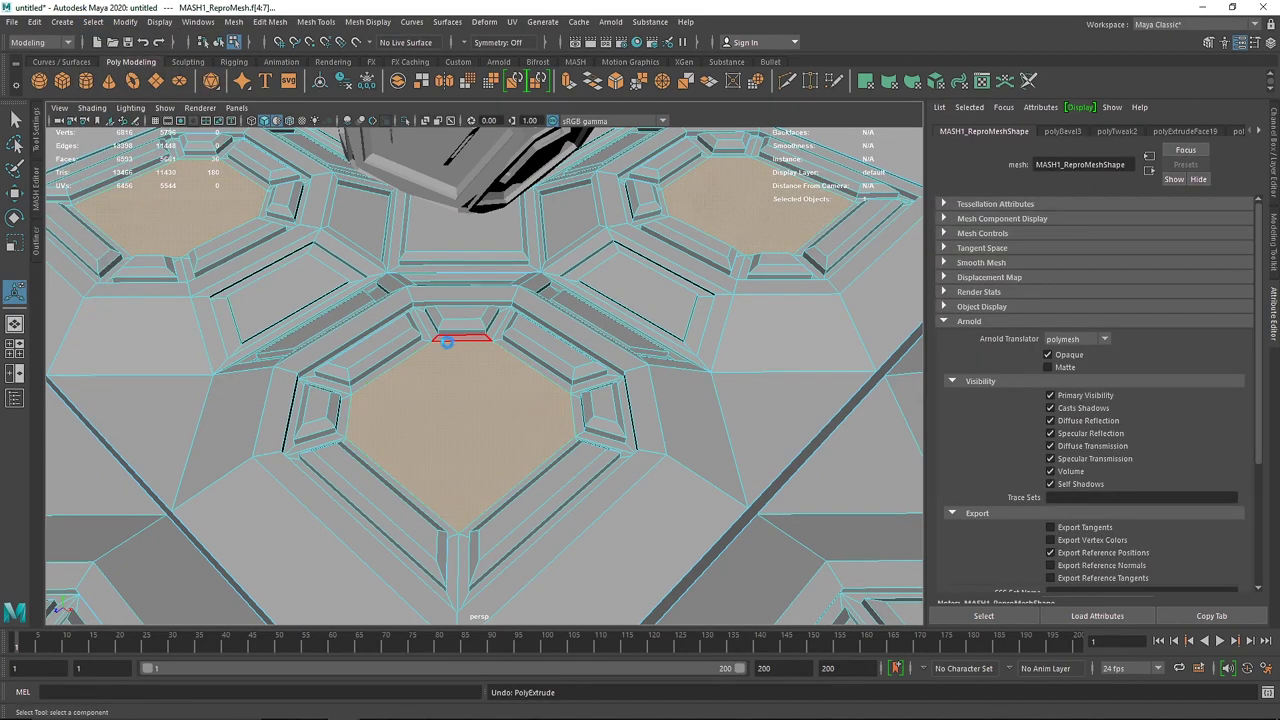
key(ctrl+e)
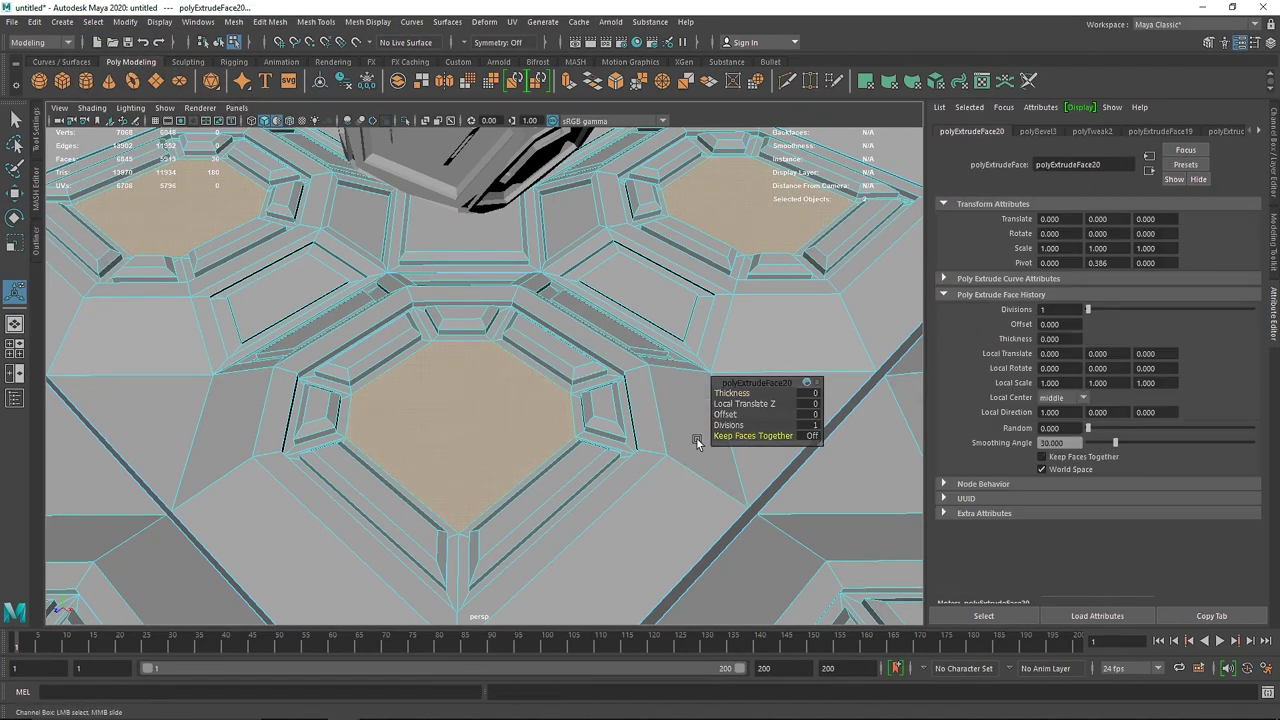
mouse_move(726, 414)
mouse_down()
mouse_move(790, 414)
mouse_move(736, 414)
mouse_up()
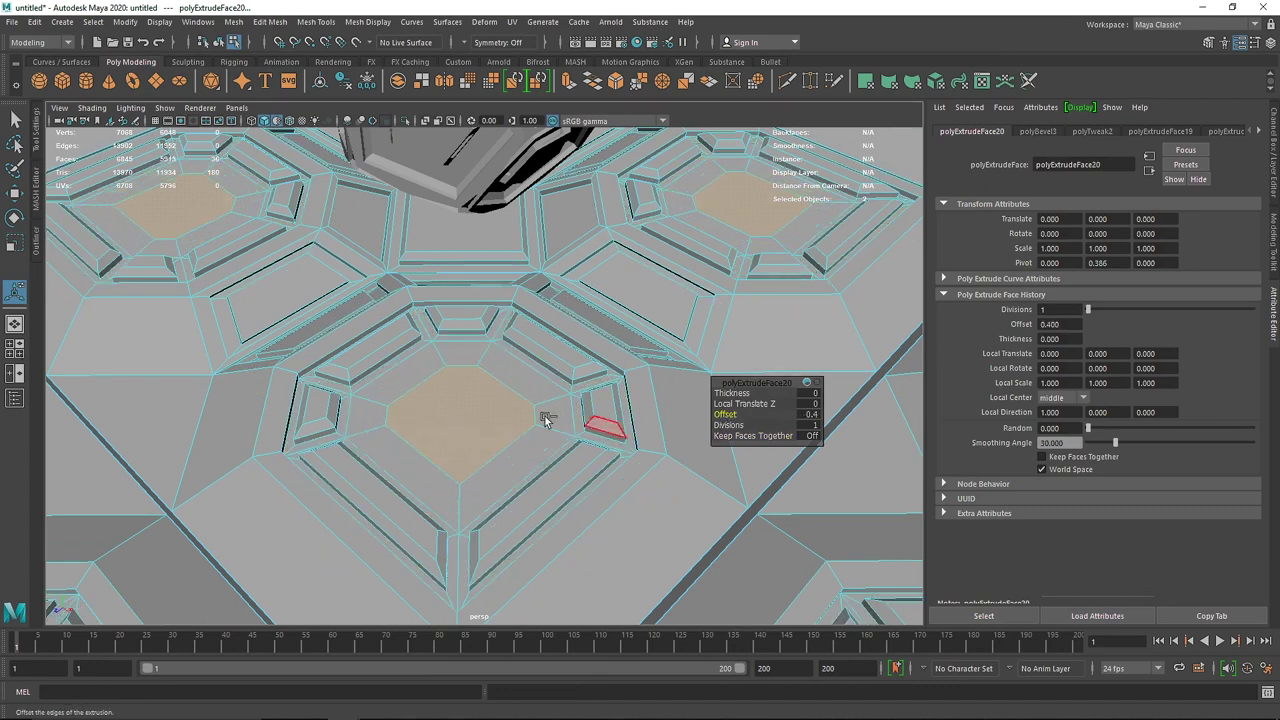
- Extrude the inset central faces downward into shallow recesses and bevel them
key(ctrl+e)
key(w)
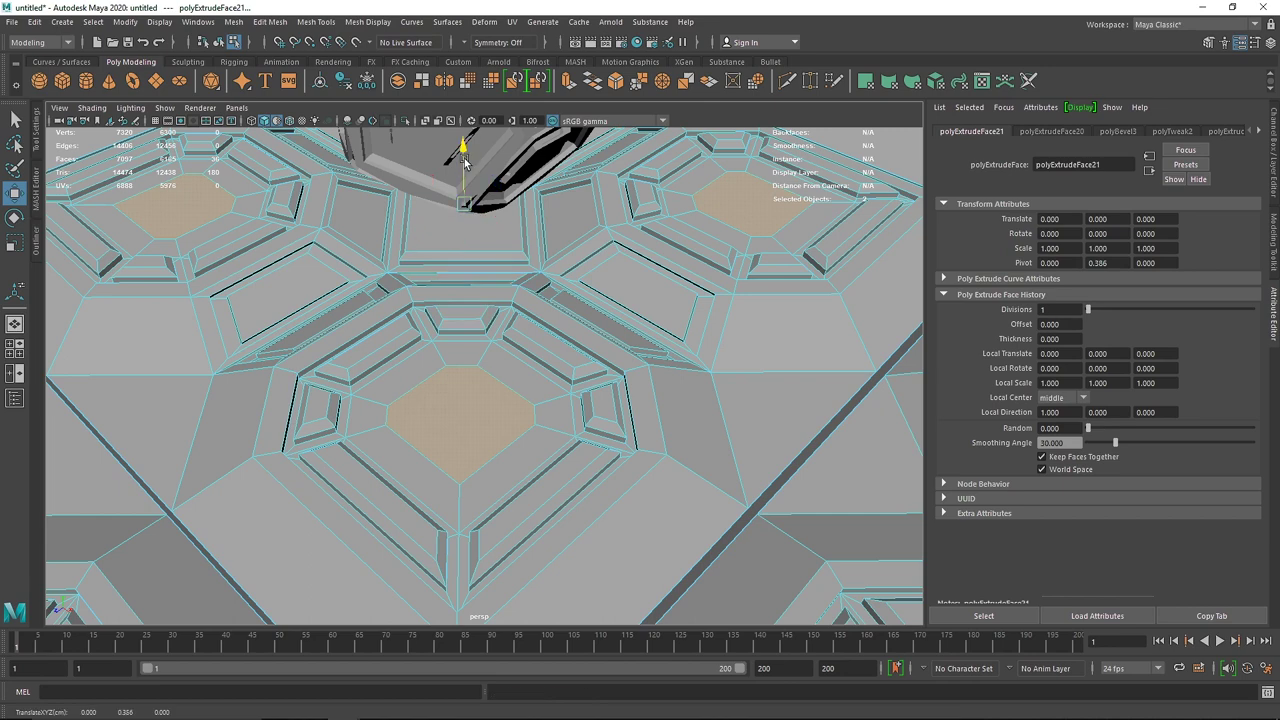
drag(462, 157, 462, 166)
shift+right_drag(445, 418, 490, 393)
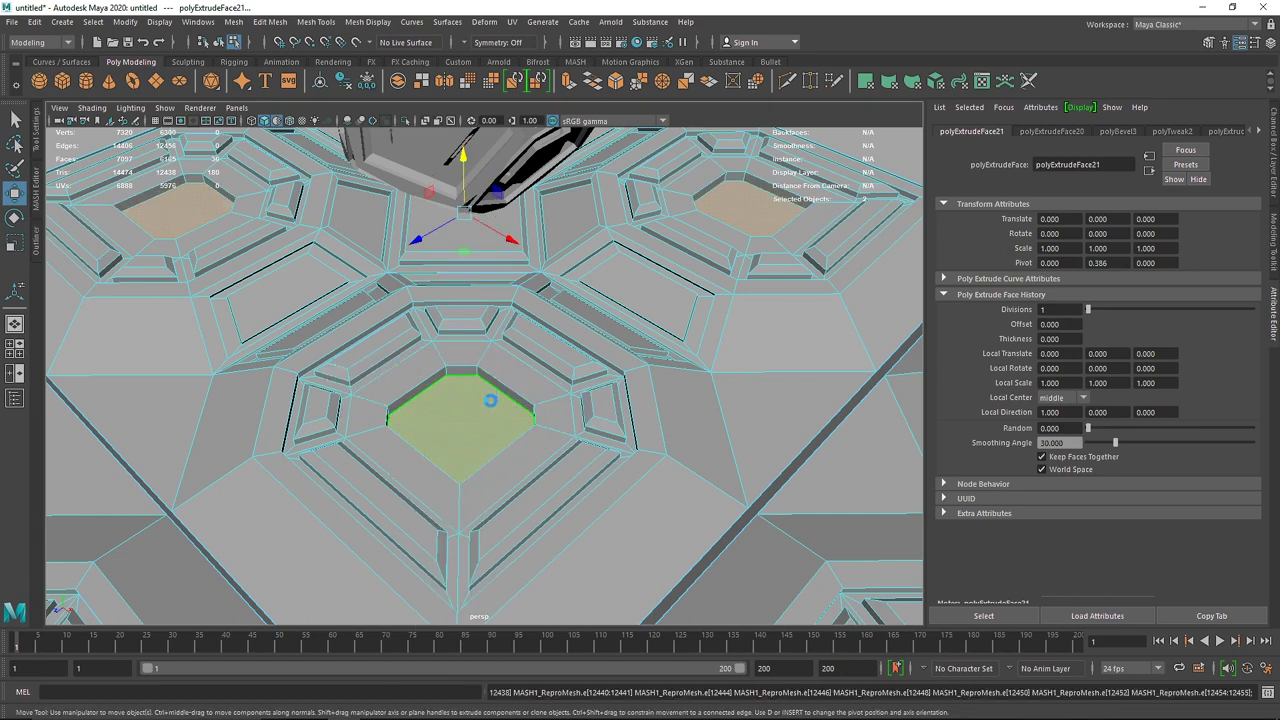
- Select the recessed central face of a tile and all similar faces, and assign them a new aiStandardSurface material
mouse_move(471, 397)
alt+mouse_down()
mouse_move(463, 389)
mouse_move(481, 402)
alt+mouse_up()
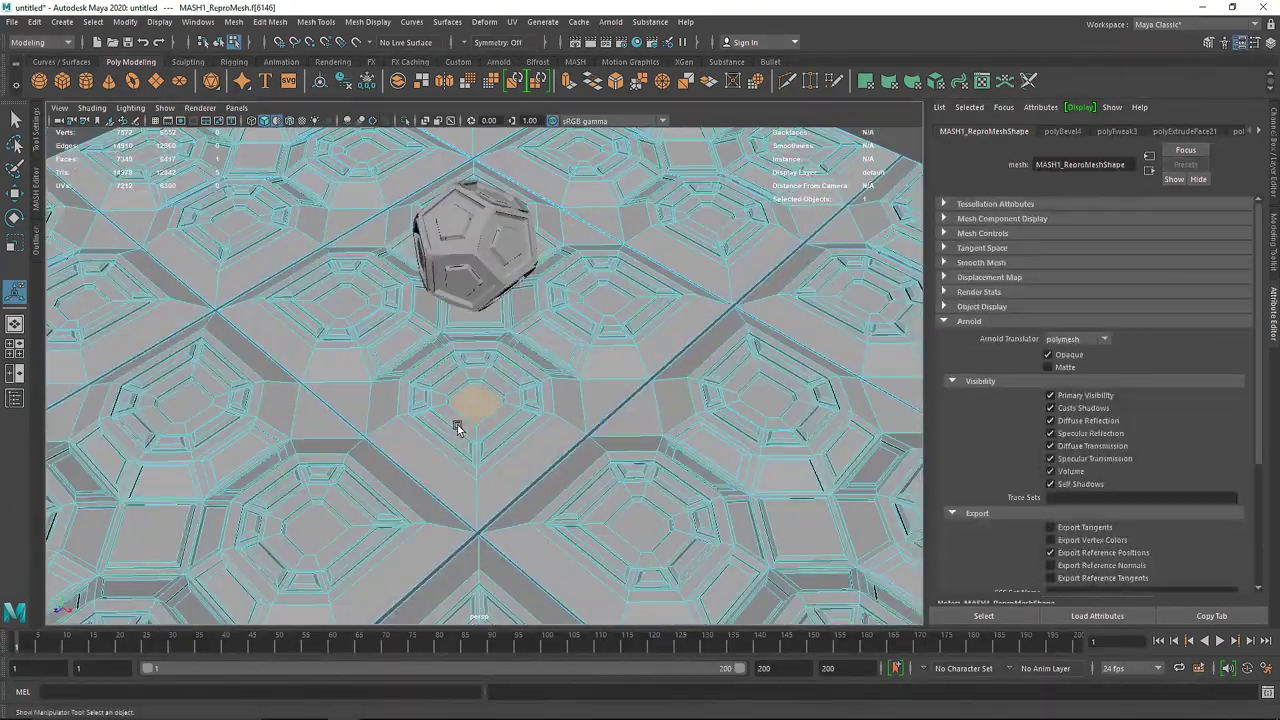
alt+drag(457, 426, 374, 419)
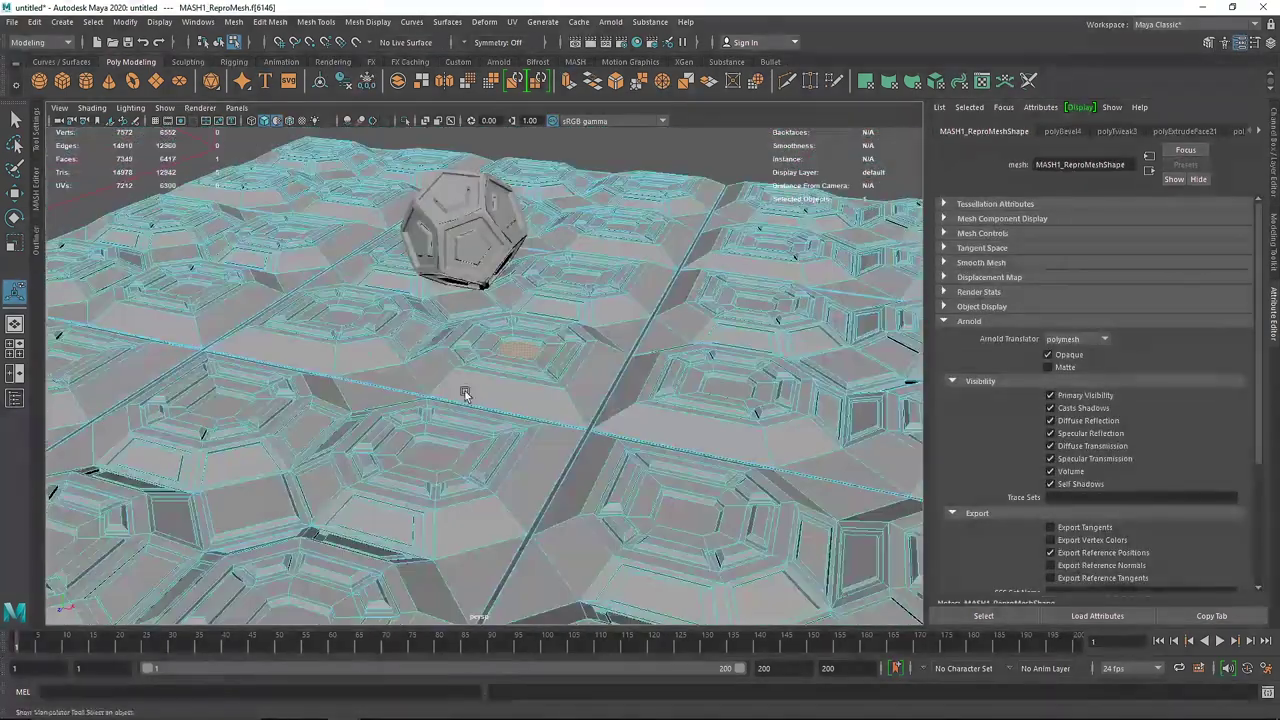
click(92, 21)
click(128, 112)
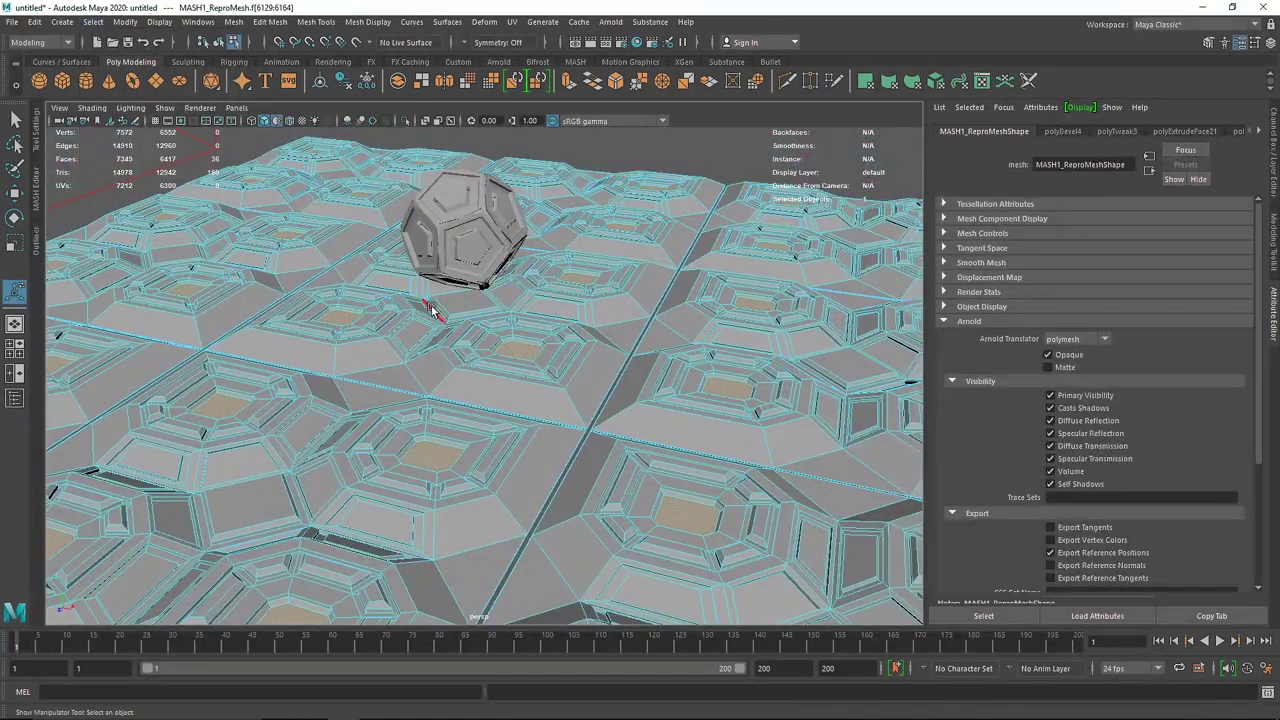
right_drag(519, 343, 503, 680)
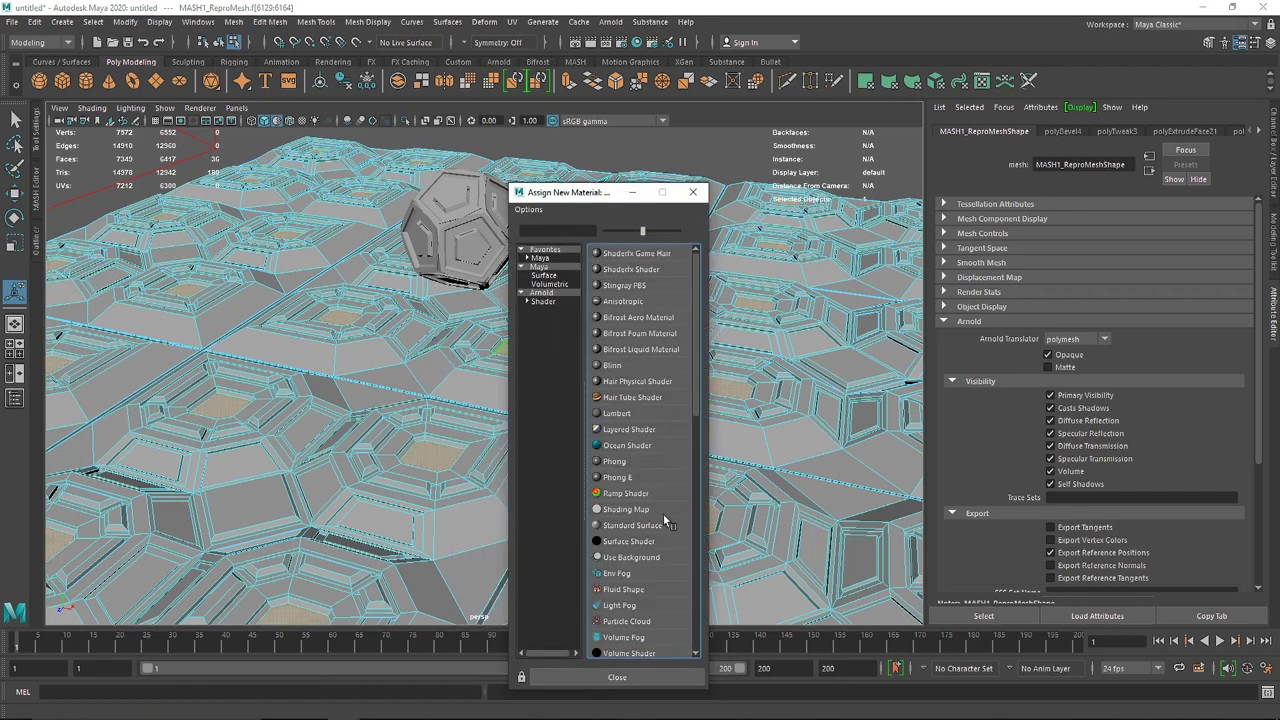
click(538, 300)
click(645, 447)
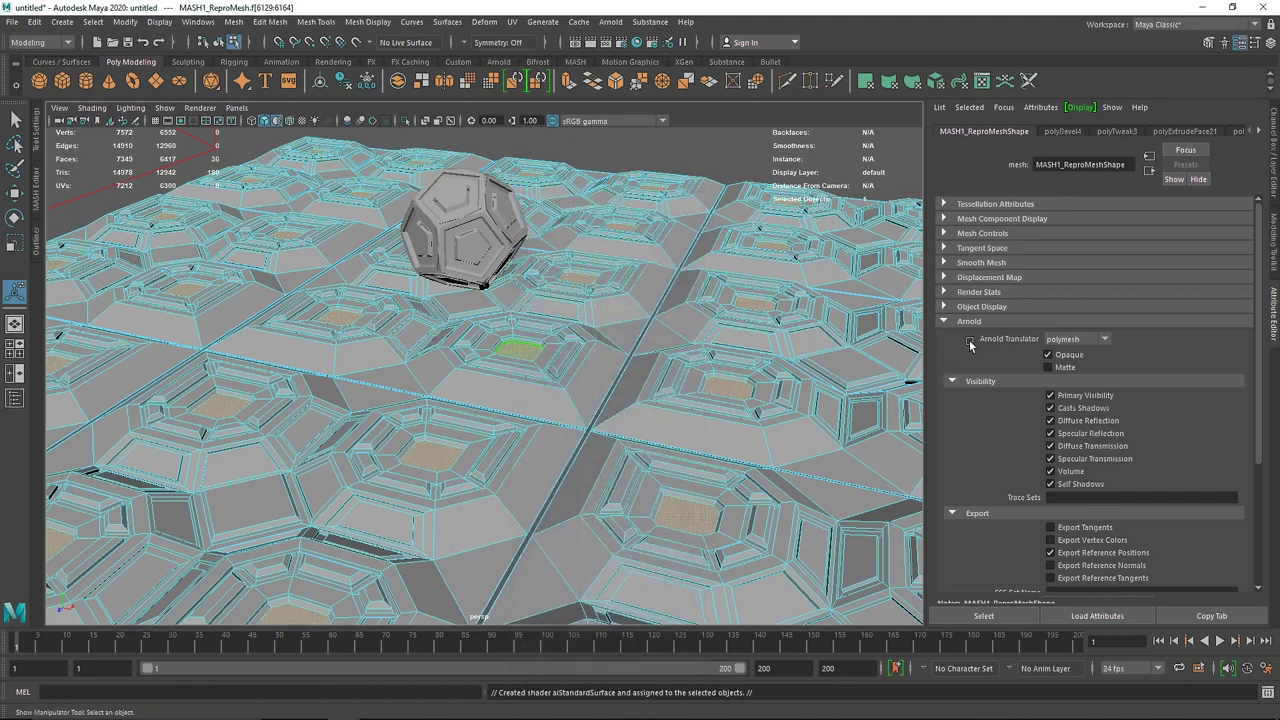
- Replace the new material with the Incandescent_Bulb preset and set its emission weight to 10
click(1185, 165)
mouse_move(1143, 447)
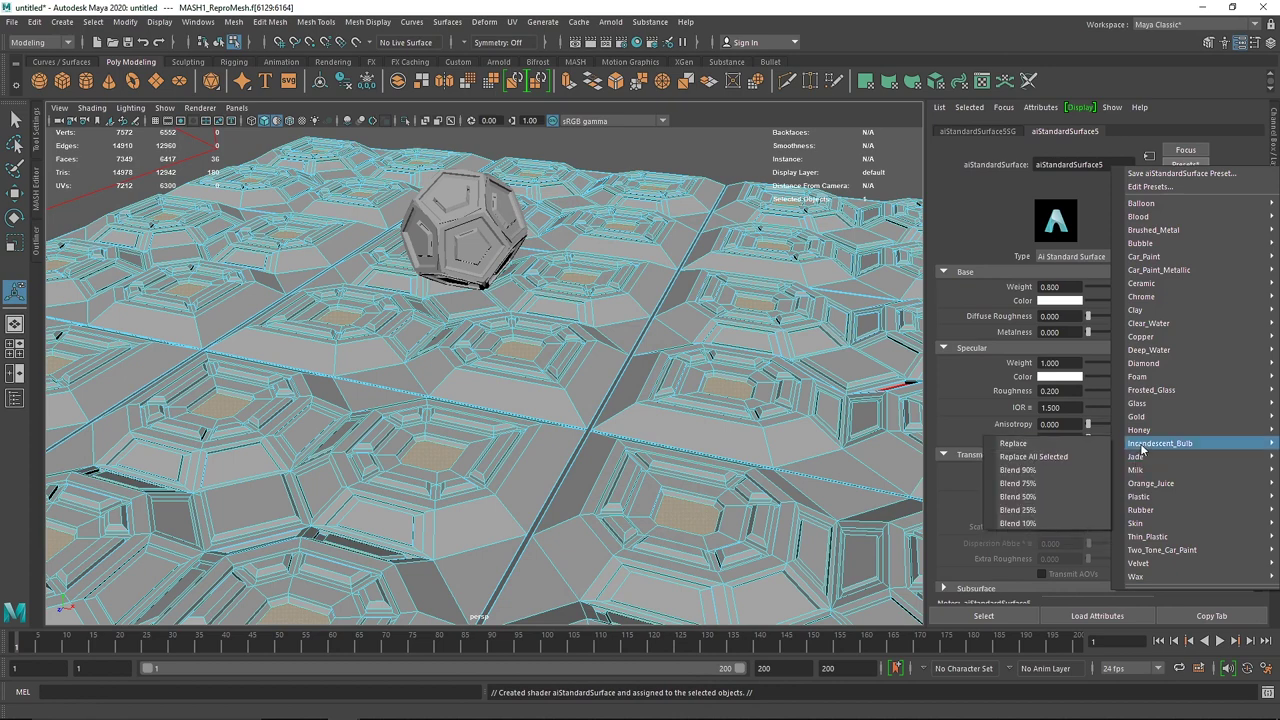
click(1040, 443)
scroll(1031, 492, down, 3)
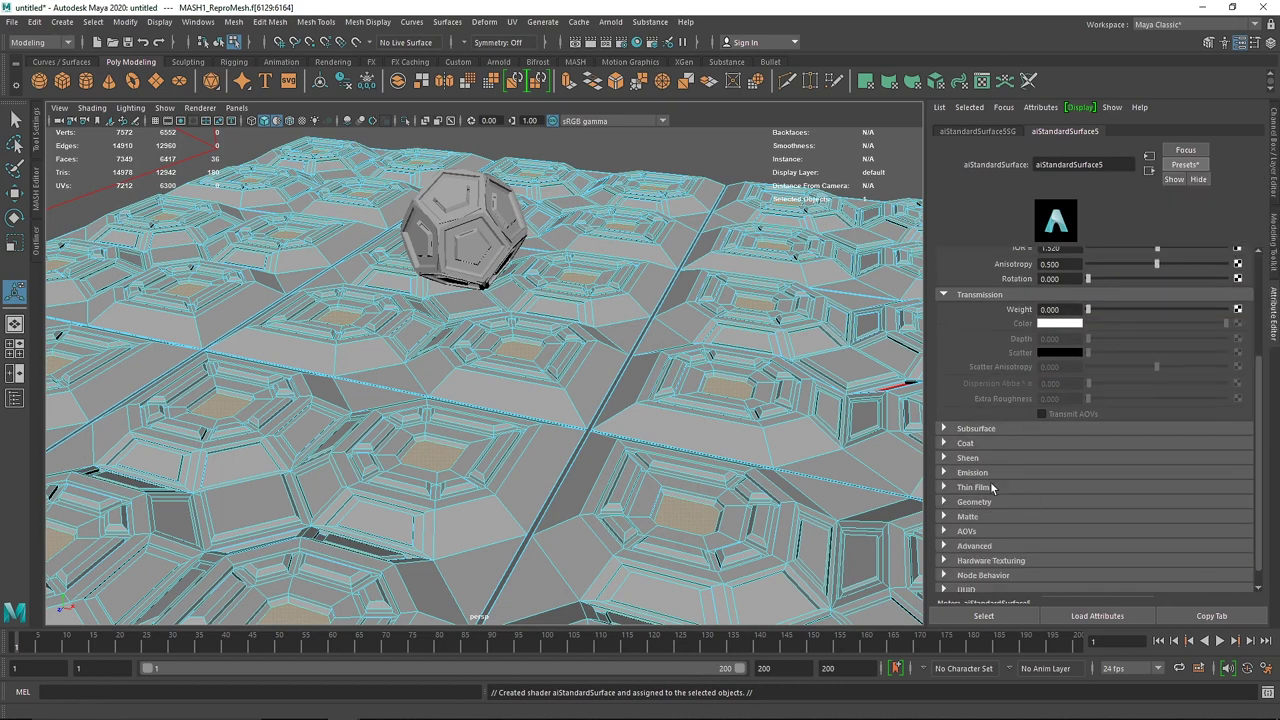
click(995, 474)
double_click(1052, 488)
text(10)
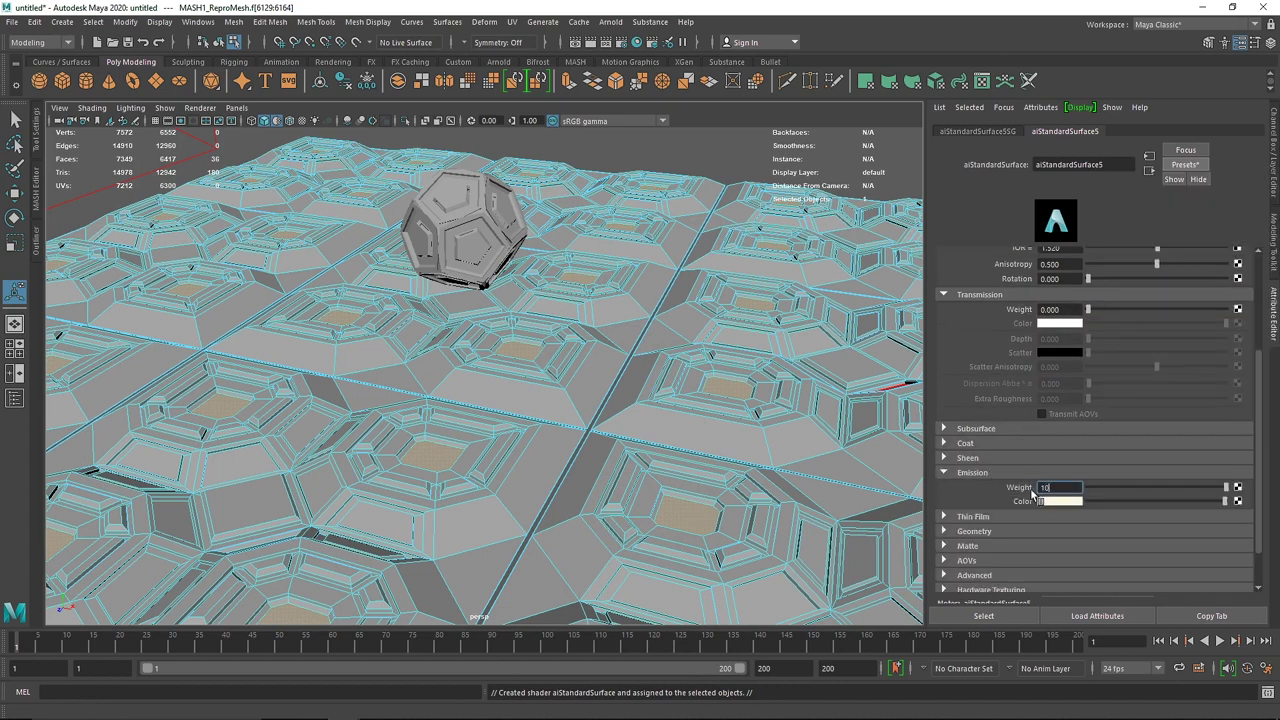
key(Return)
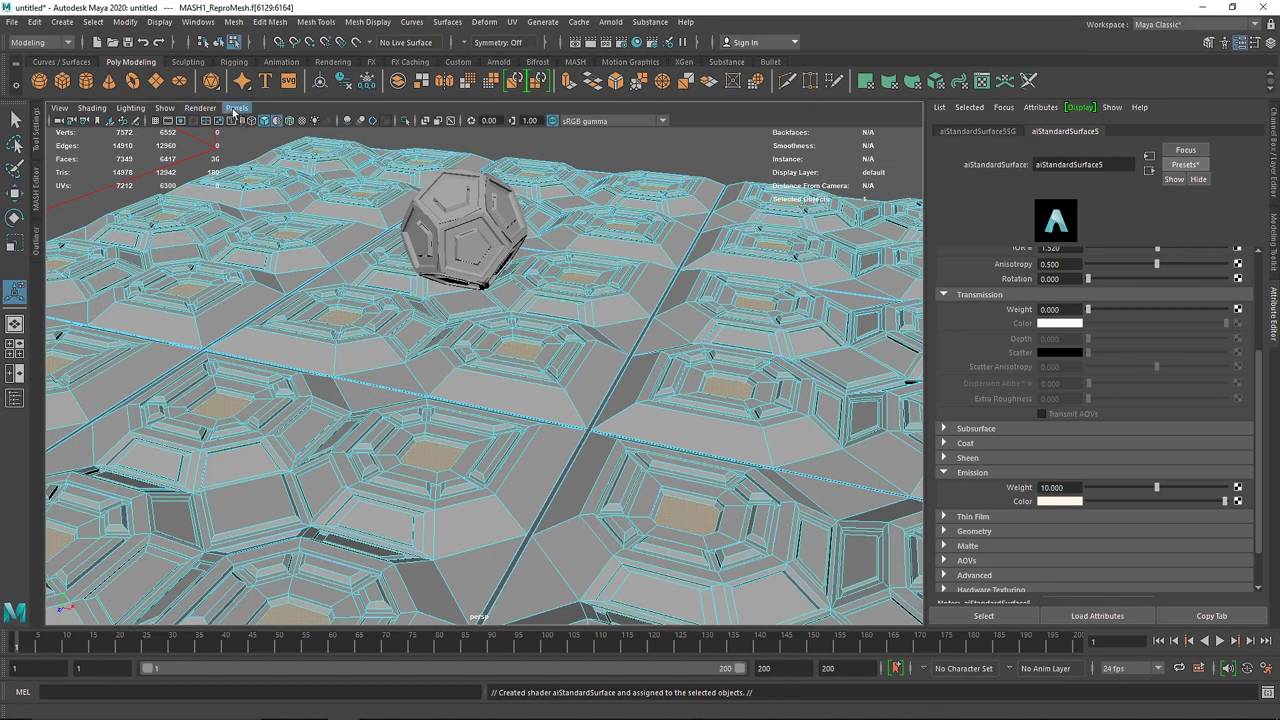
- Look through camera1 and render the scene in the Arnold RenderView
click(237, 107)
mouse_move(320, 122)
click(373, 122)
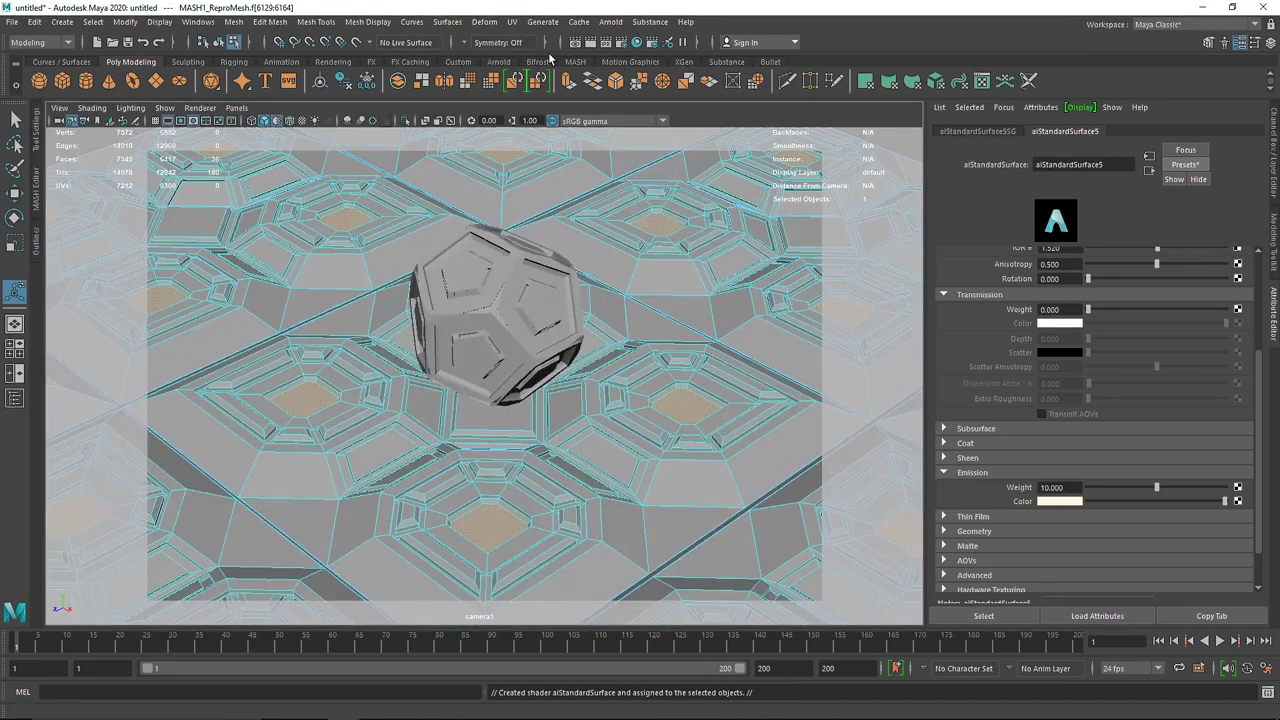
click(498, 61)
click(504, 81)
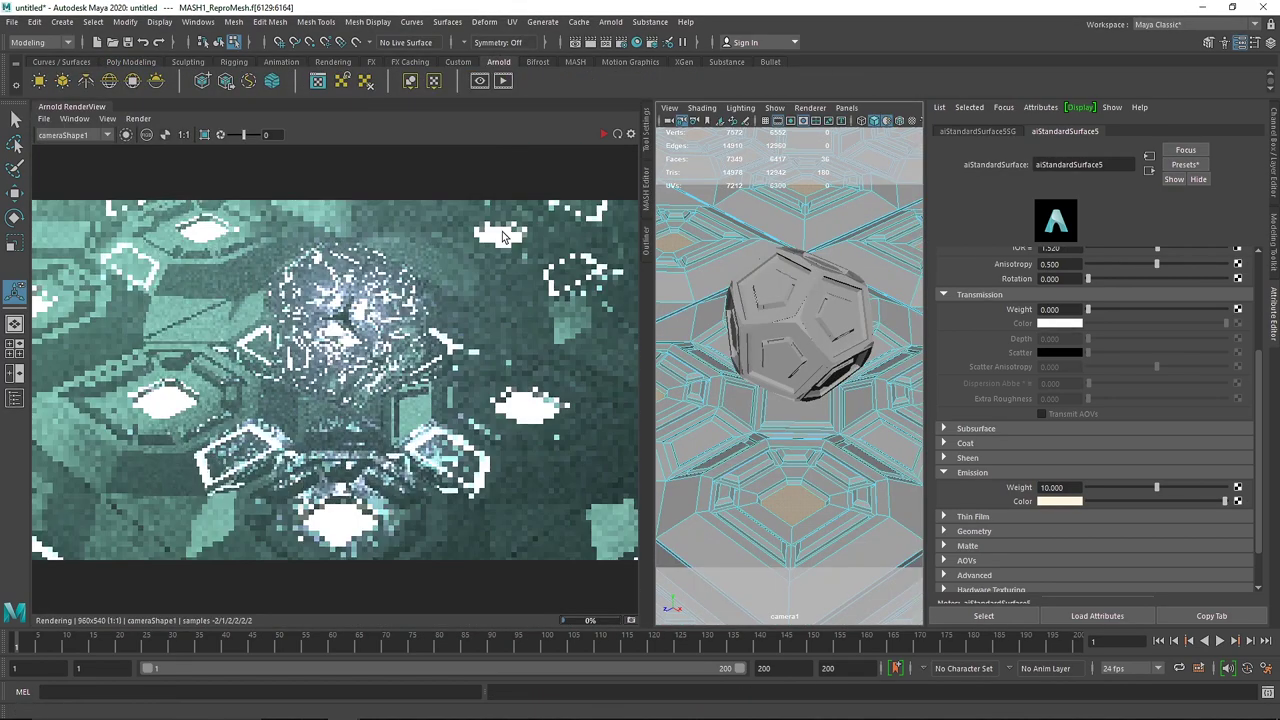
- Return the tile grid to object selection mode and fit the rendered image to the render view
scroll(495, 268, down, 2)
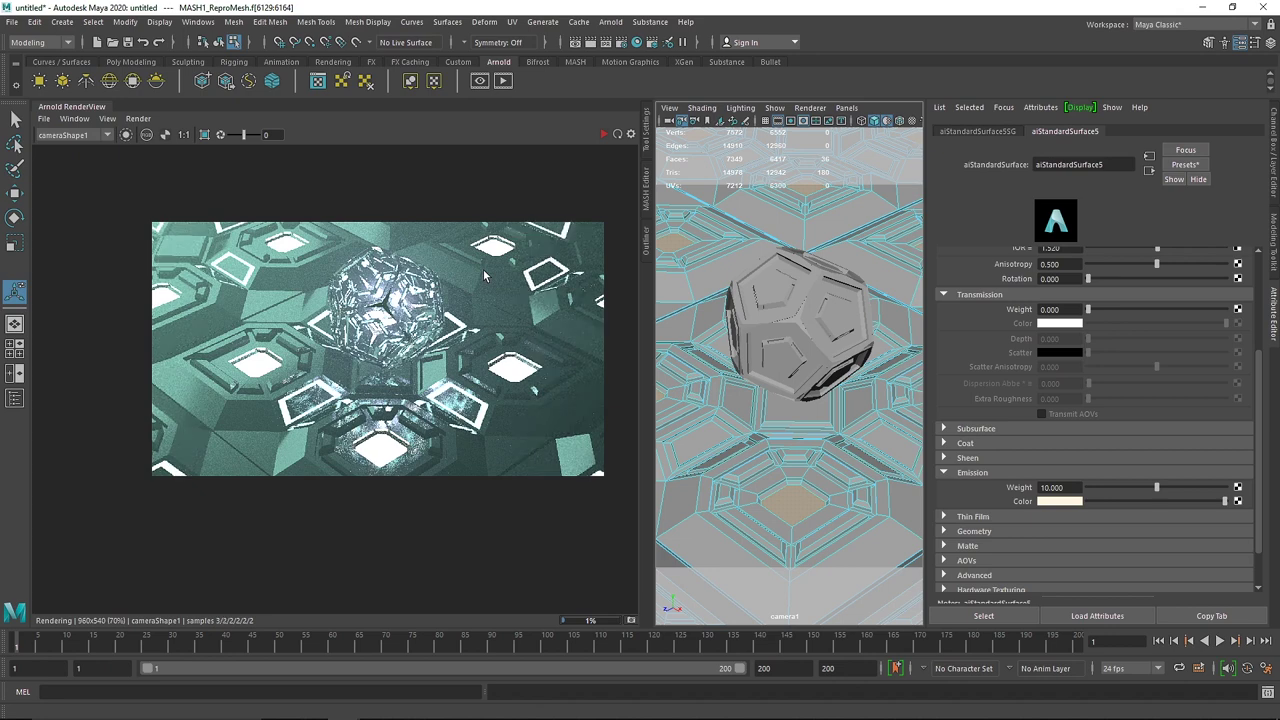
right_drag(742, 339, 857, 307)
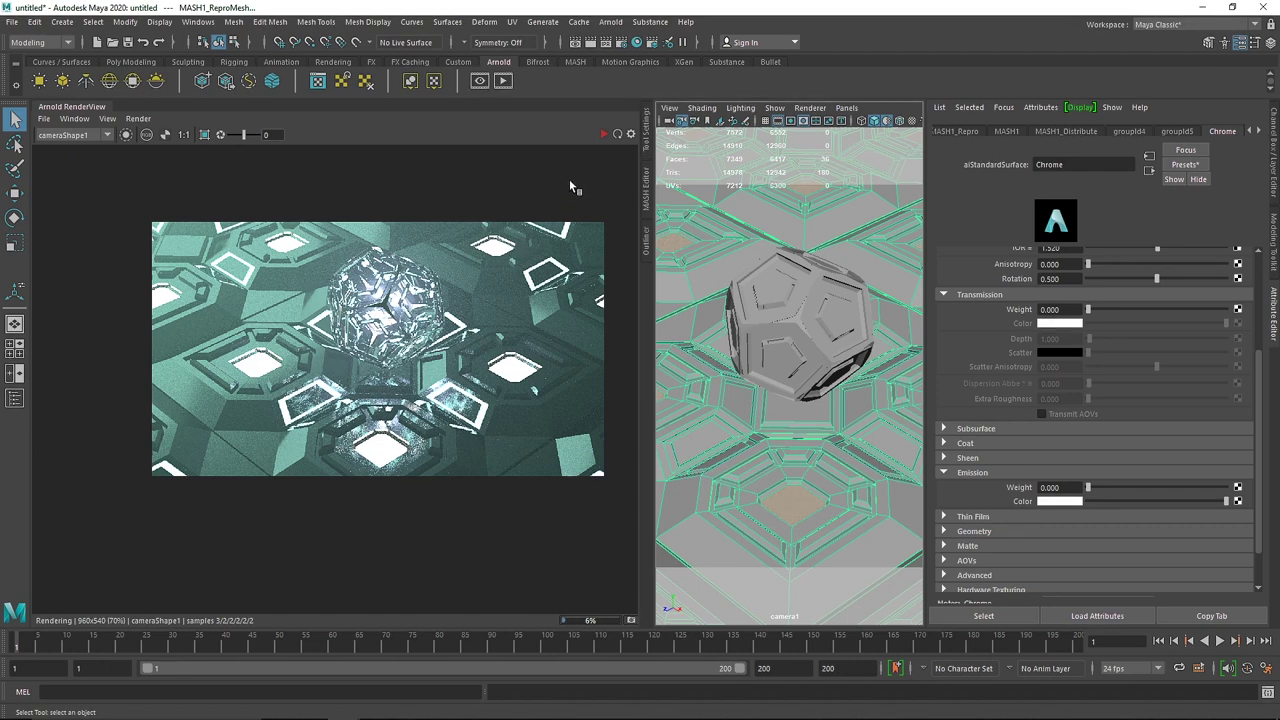
key(f)
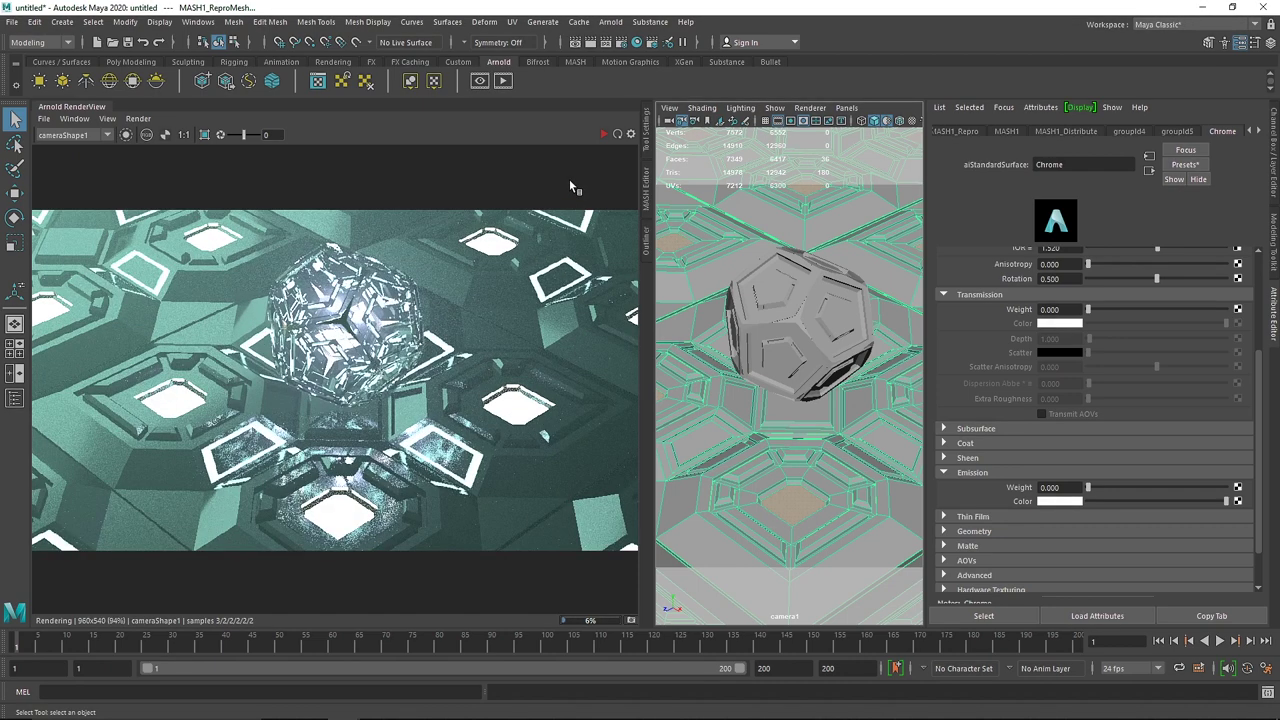